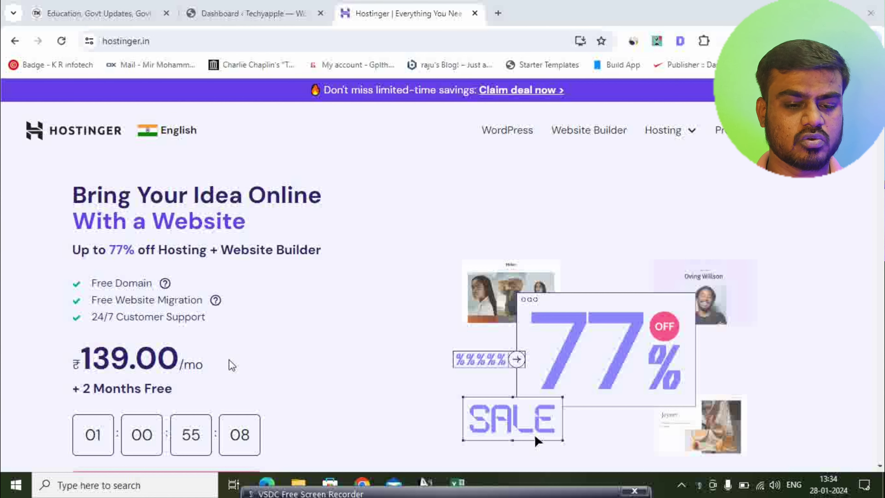
Step: Open Hostinger's limited-time deal, compare the hosting plans, and add the Premium plan to the cart
scroll(231, 365, "down", 2)
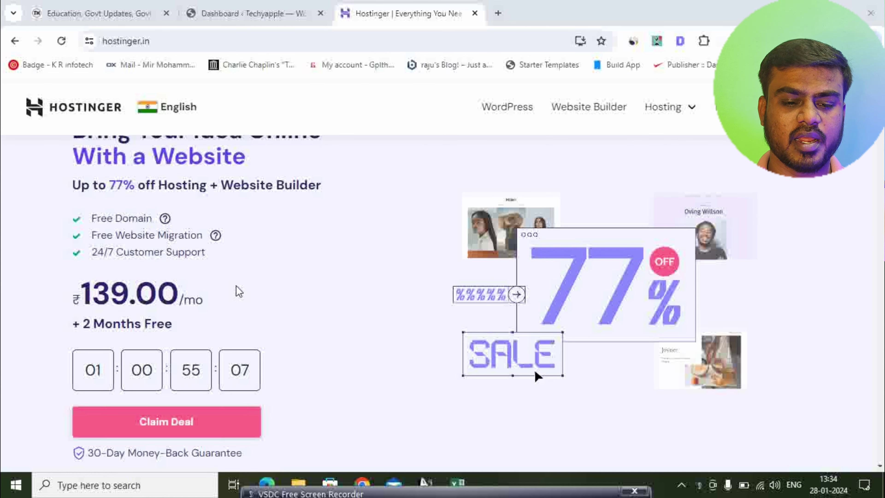
left_click(174, 421)
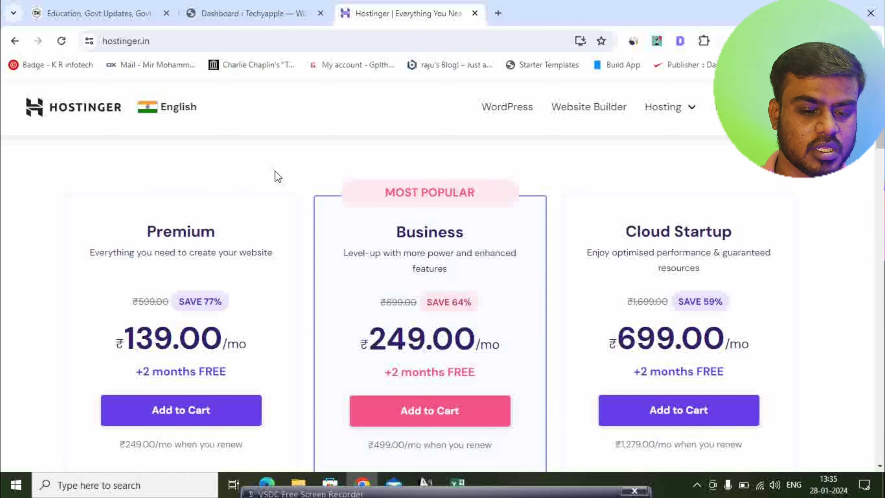
scroll(277, 189, "down", 3)
scroll(304, 224, "up", 2)
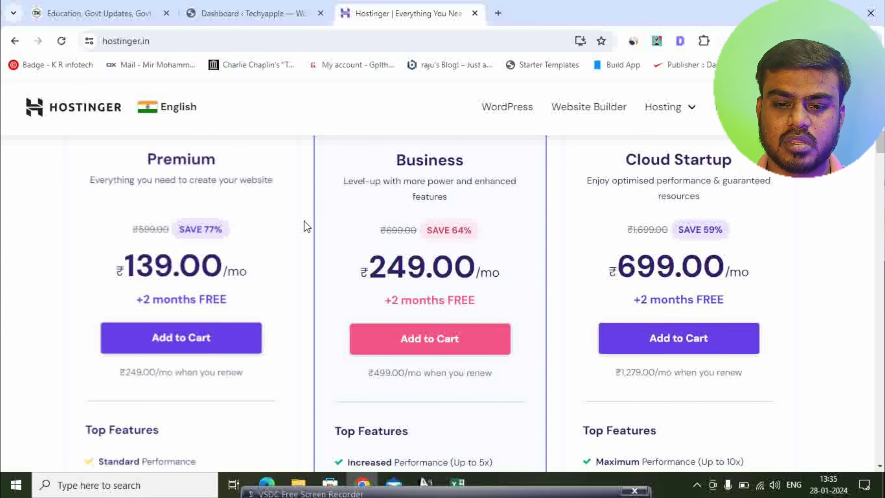
scroll(581, 301, "up", 2)
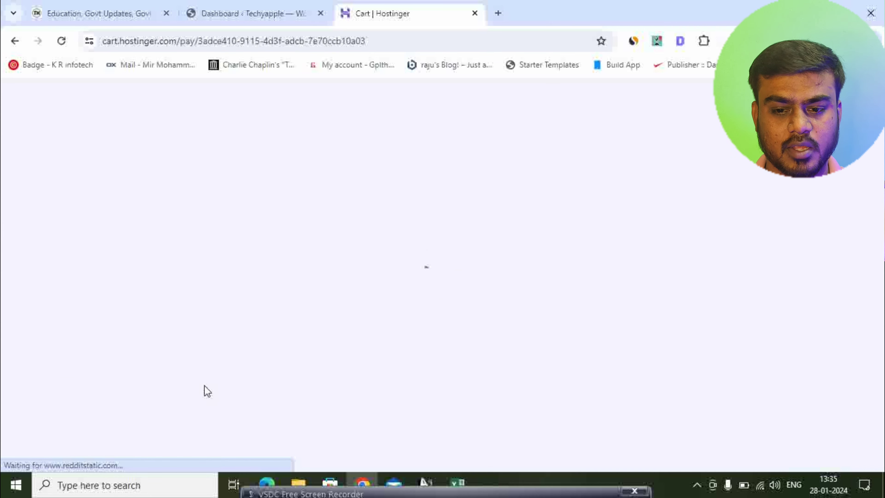
Step: Review the features and the 1, 12, 24 and 48 month billing periods of the Premium Web Hosting order
scroll(296, 251, "down", 2)
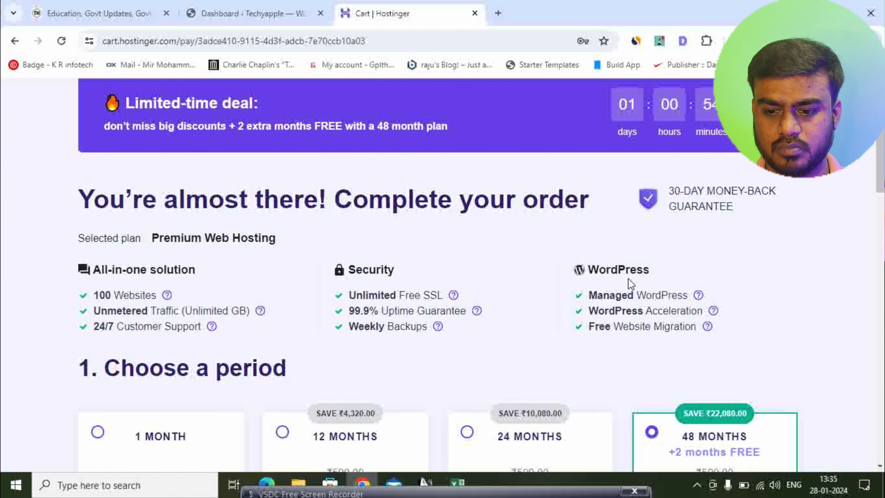
scroll(652, 307, "down", 1)
scroll(652, 306, "down", 2)
scroll(558, 293, "down", 2)
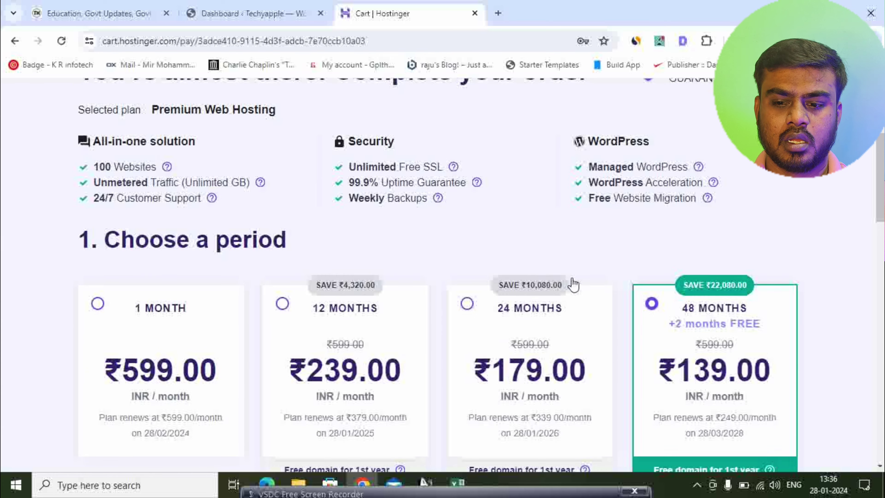
scroll(613, 227, "down", 3)
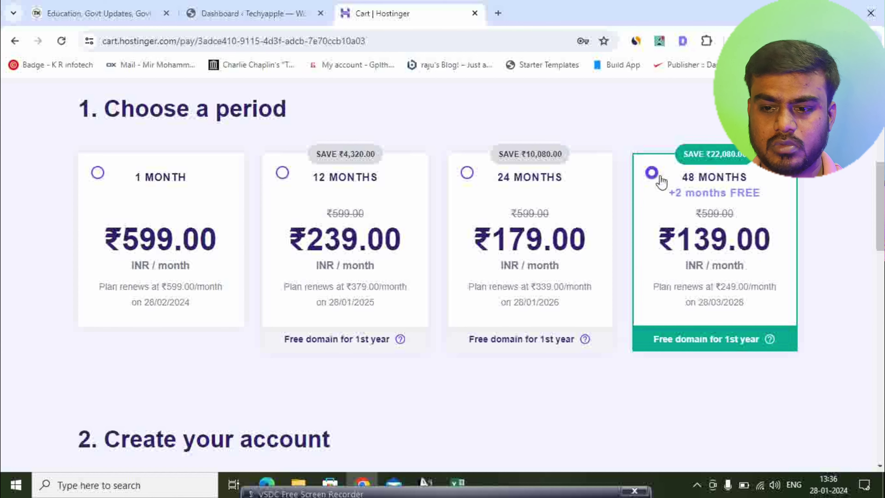
scroll(694, 164, "down", 2)
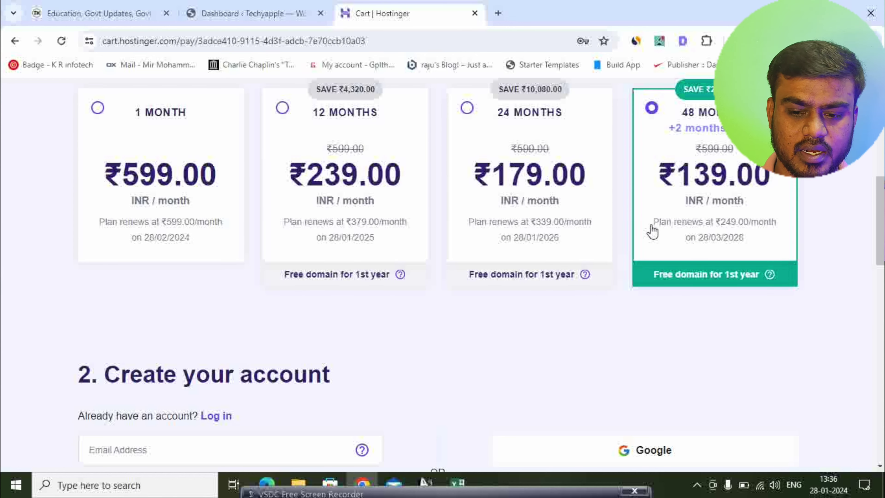
Step: Examine the order's account creation section, payment methods and total for the 48-month plan
scroll(537, 256, "down", 1)
scroll(537, 256, "down", 8)
scroll(508, 237, "down", 4)
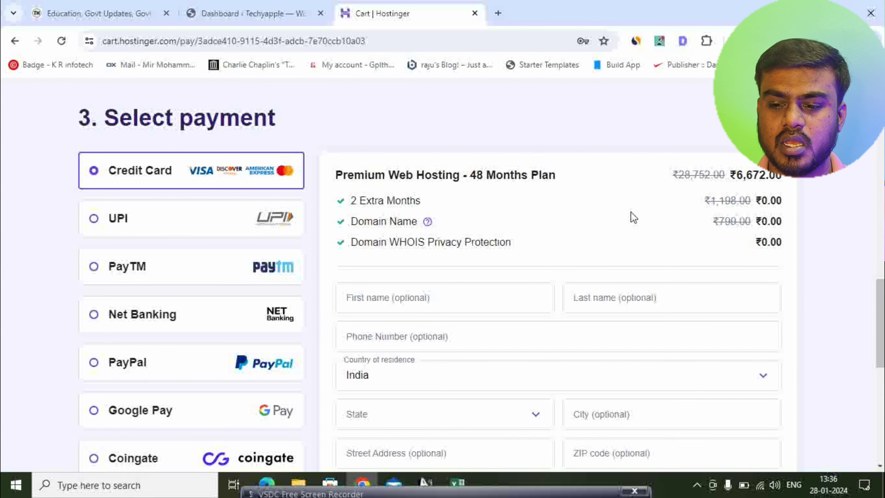
scroll(556, 258, "down", 10)
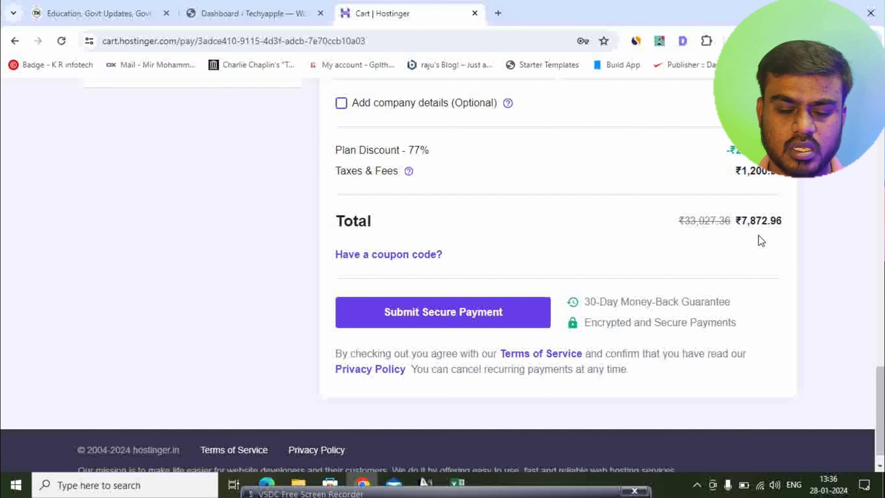
scroll(658, 238, "up", 8)
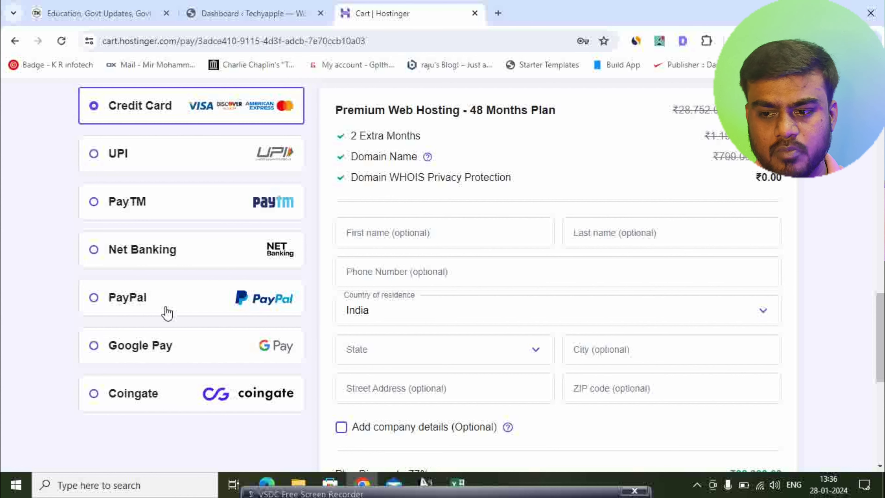
scroll(169, 308, "up", 6)
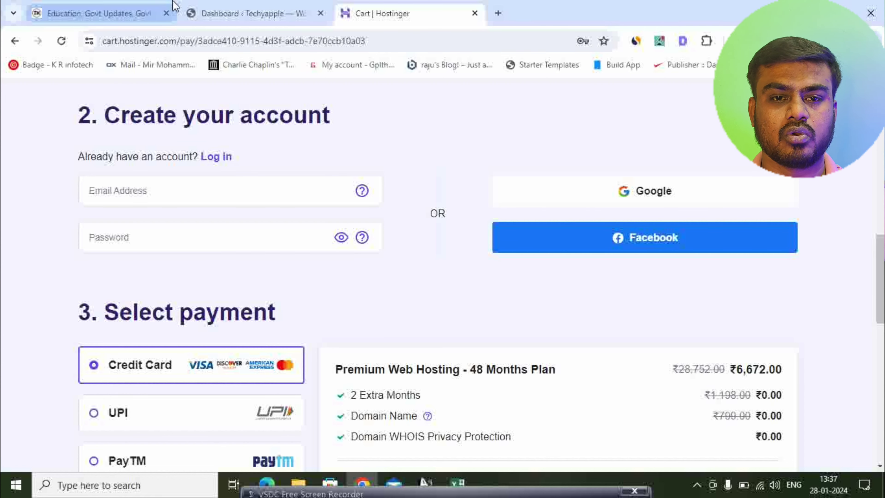
Step: Go to the Times of Hindu site and look through its home page posts as an example blog
left_click(251, 13)
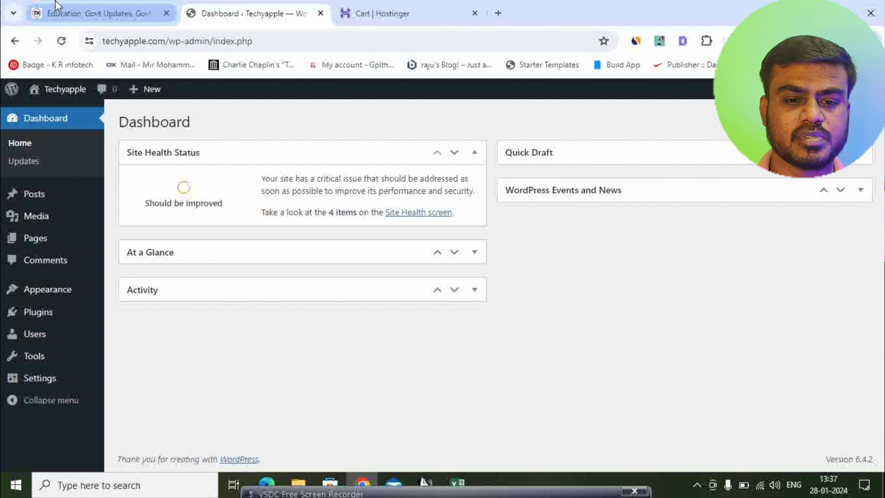
left_click(62, 13)
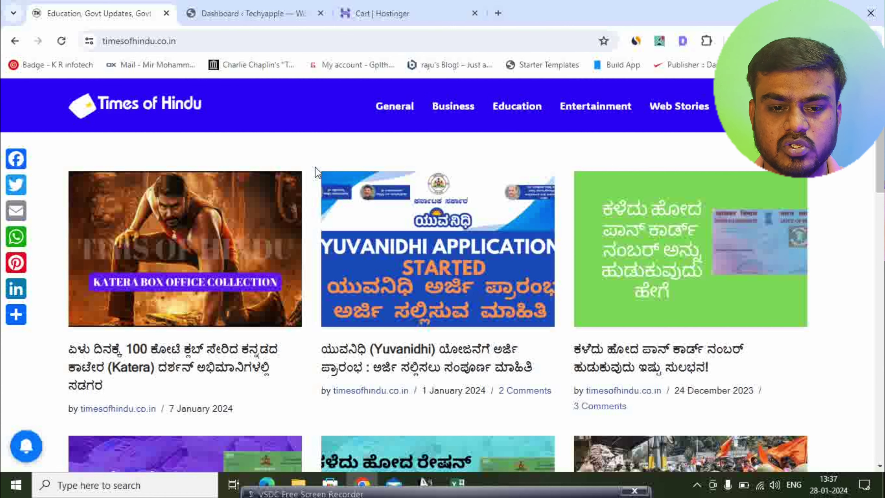
scroll(332, 166, "down", 15)
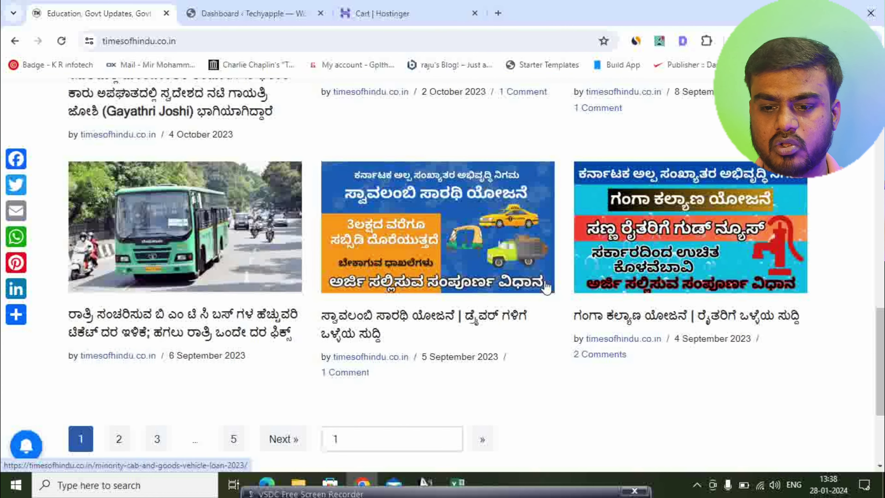
scroll(546, 287, "down", 4)
scroll(569, 300, "up", 20)
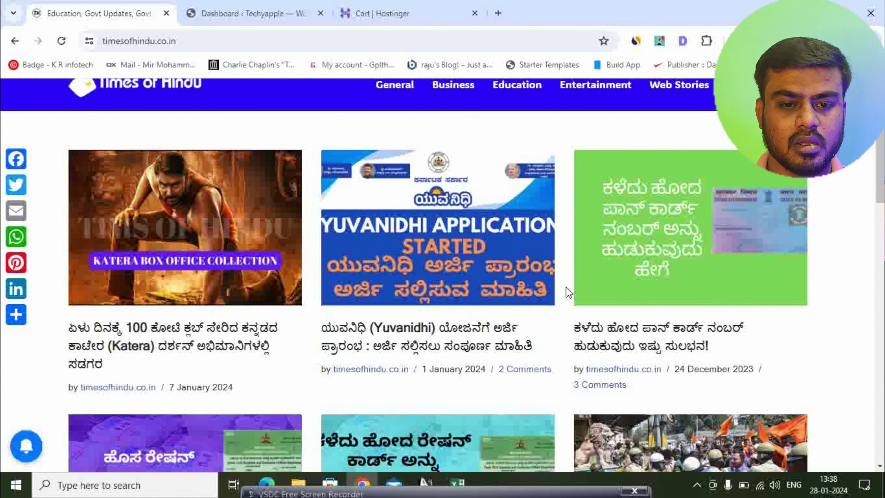
scroll(566, 287, "up", 1)
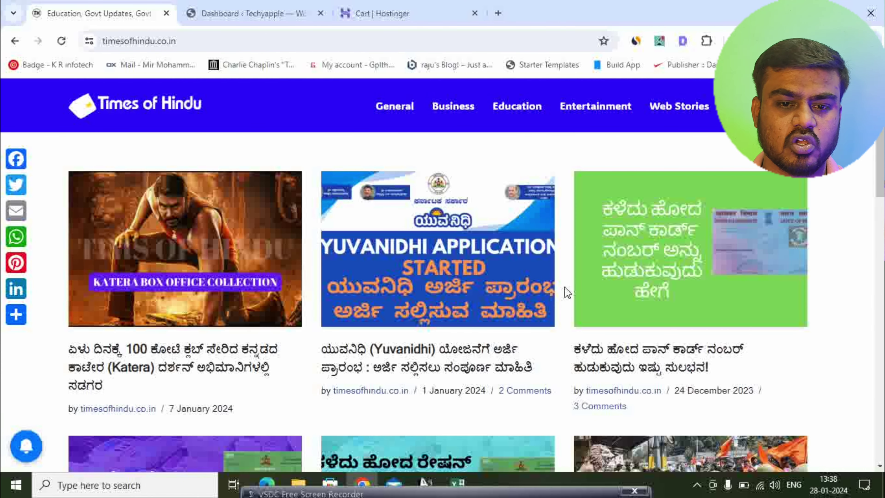
Step: Open techyapple.com in a new browser tab and look through its home page
left_click(292, 13)
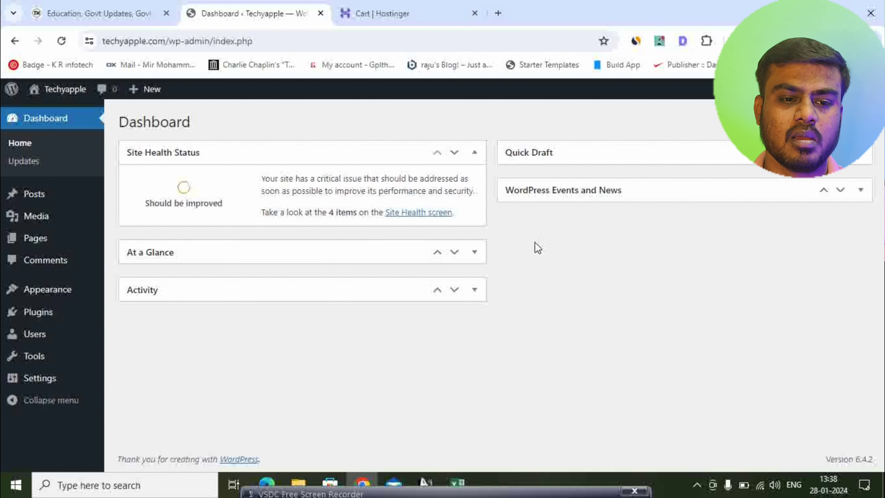
left_click(502, 17)
type("techy")
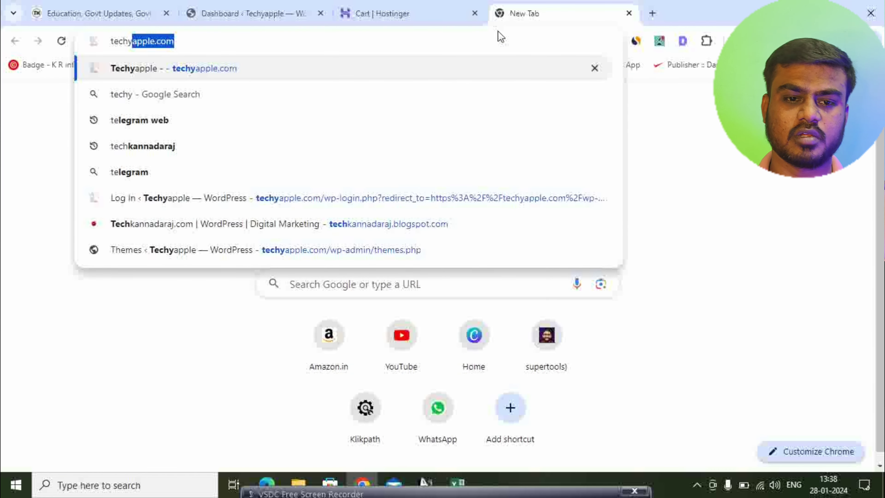
key("Return")
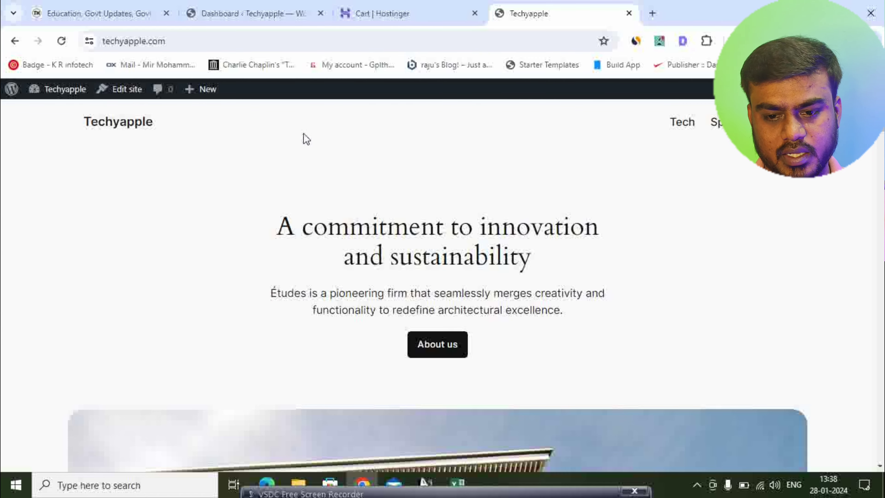
scroll(306, 198, "down", 10)
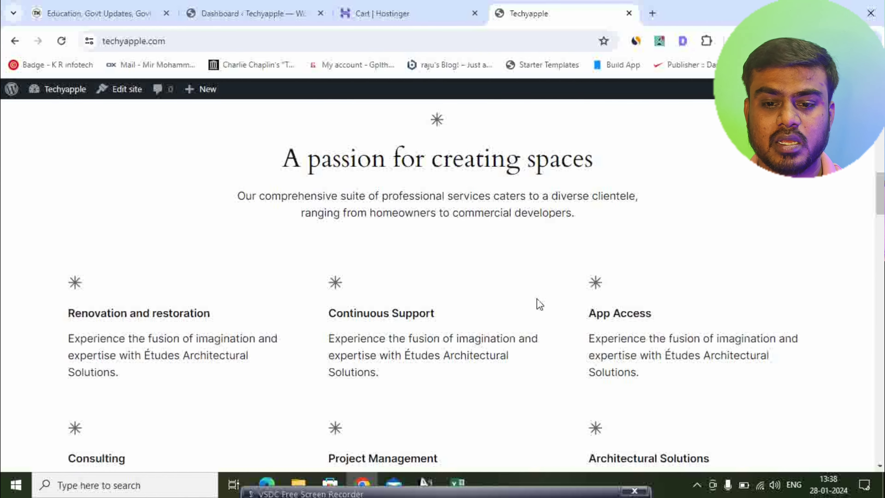
scroll(535, 302, "down", 10)
scroll(423, 283, "up", 6)
scroll(415, 251, "up", 12)
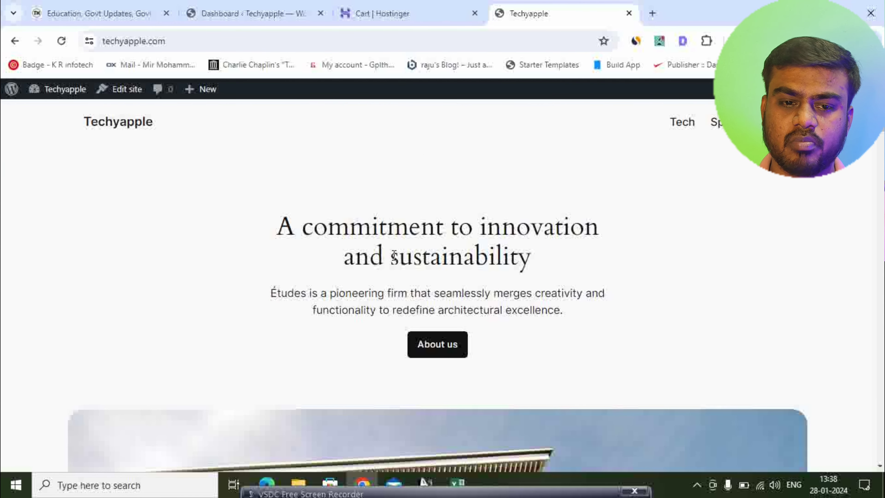
left_click(204, 41)
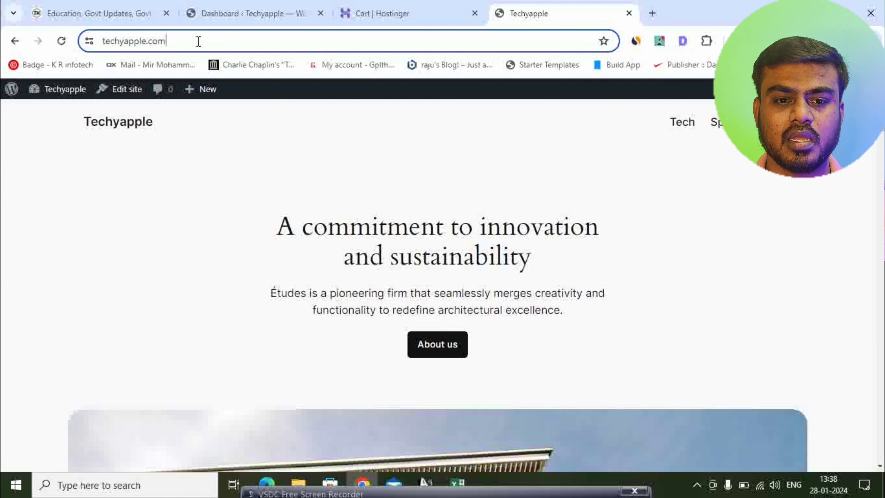
left_click(218, 41)
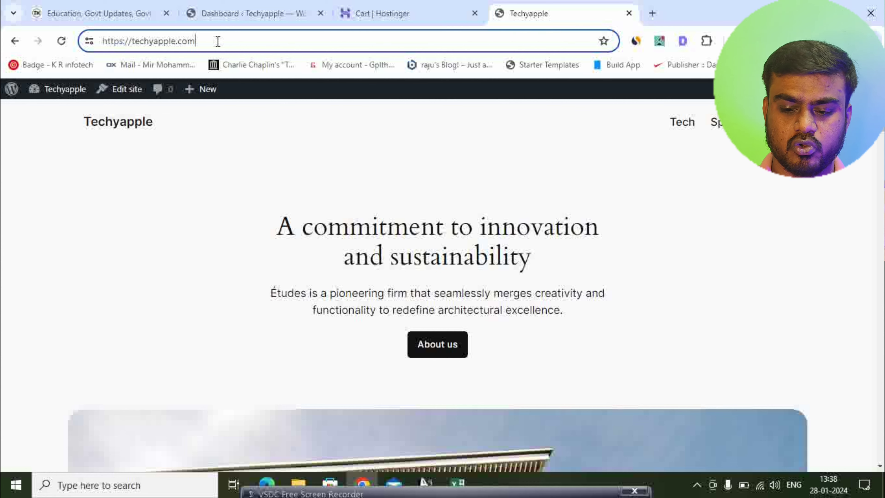
type("/wp-admin")
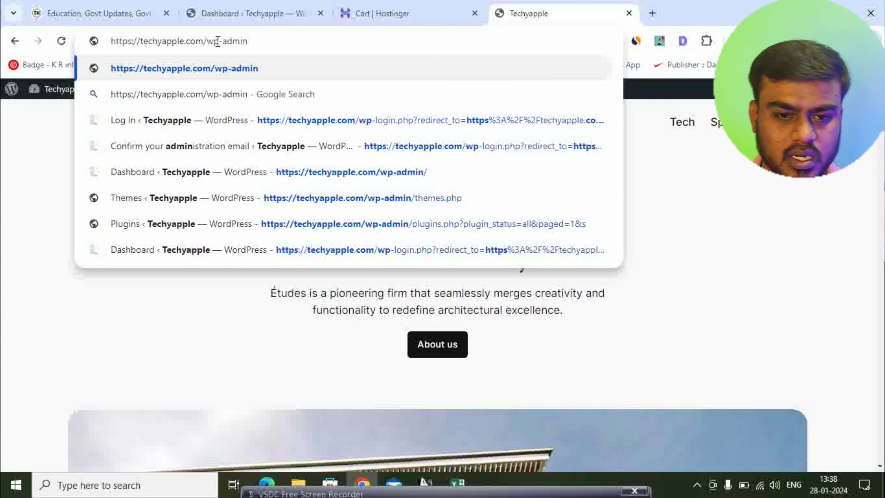
Step: Return to the Techyapple WordPress dashboard and open its Themes page to review the installed theme
left_click(253, 14)
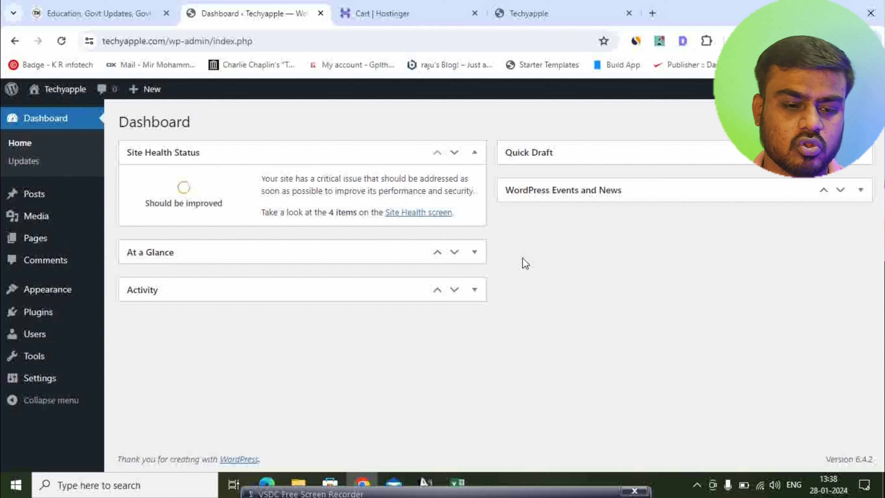
mouse_move(52, 289)
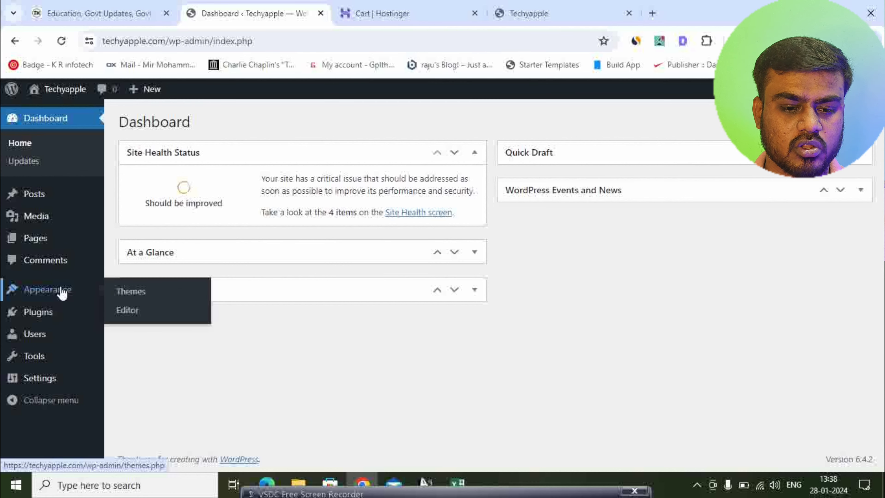
left_click(106, 292)
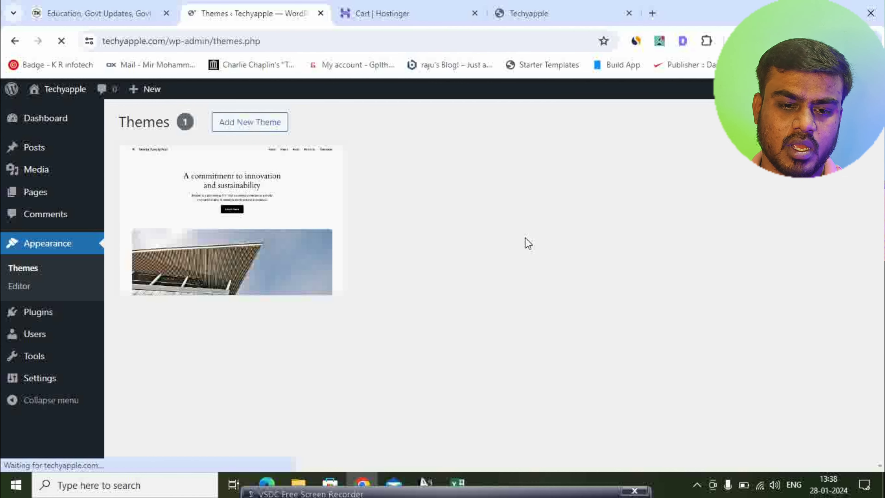
scroll(371, 206, "down", 5)
scroll(372, 223, "up", 5)
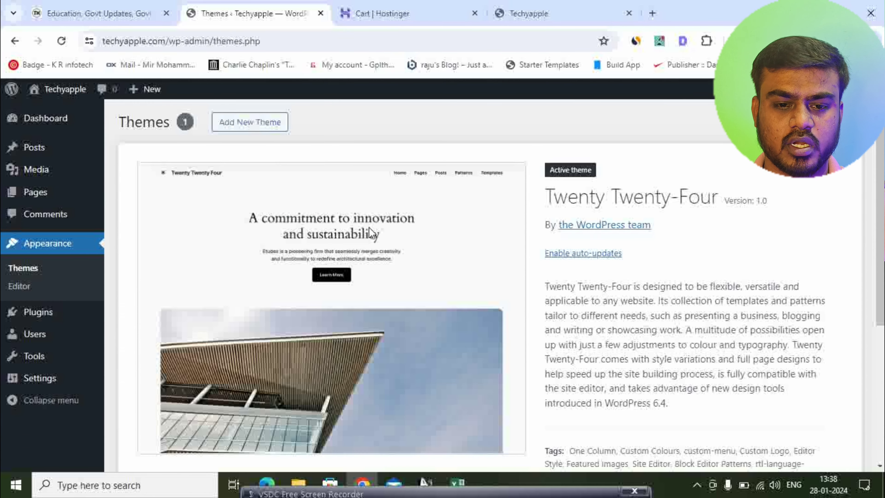
Step: Start adding a new theme and search the theme directory for "neve"
left_click(253, 122)
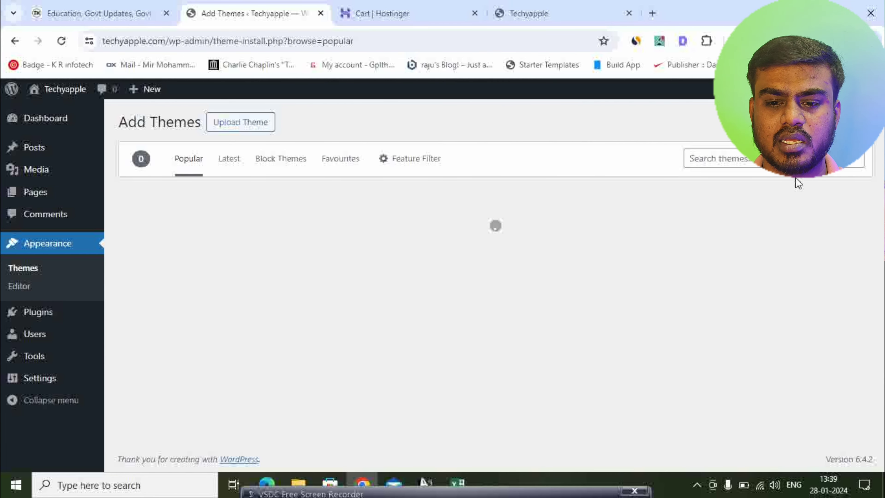
left_click(718, 154)
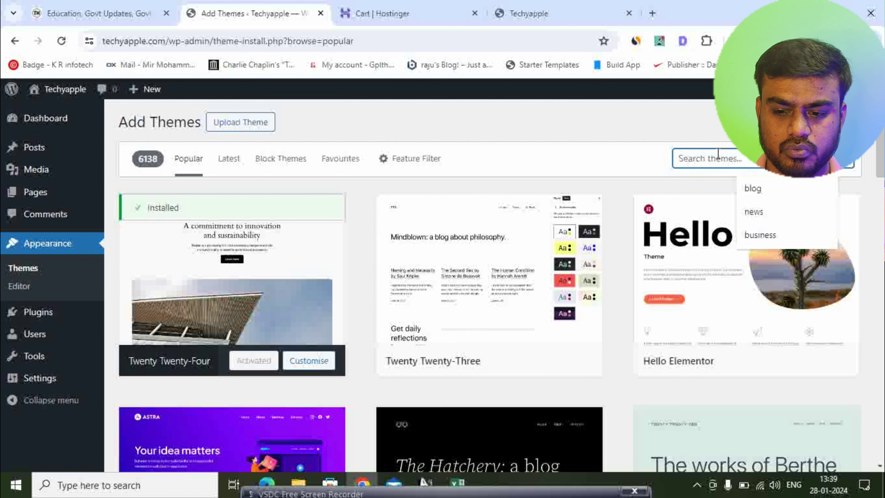
type("neve")
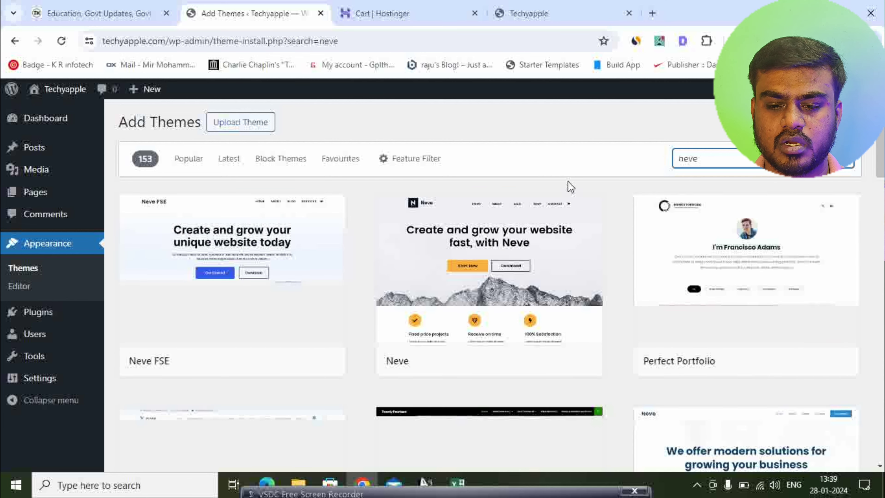
Step: Install the Neve theme from the search results and activate it on the site
mouse_move(167, 337)
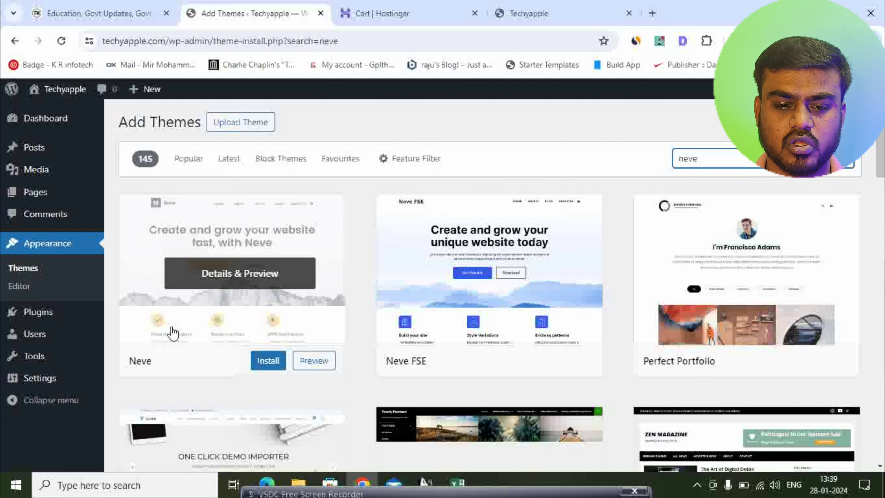
left_click(261, 361)
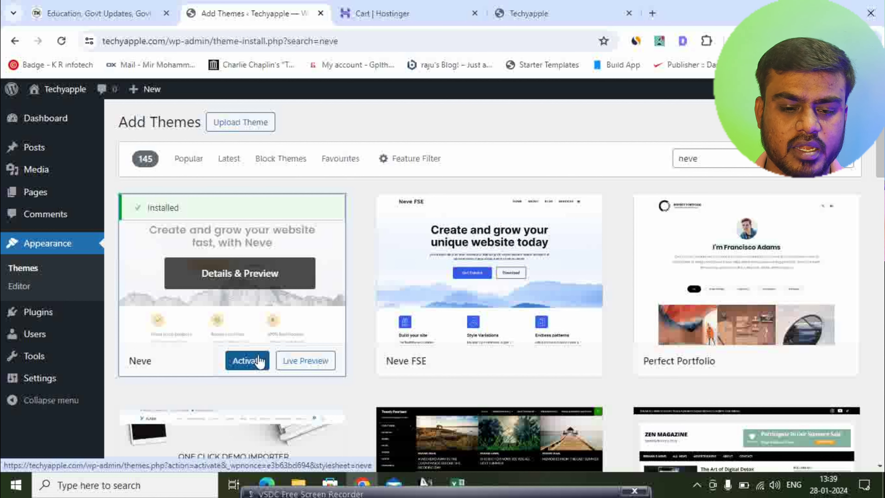
left_click(237, 360)
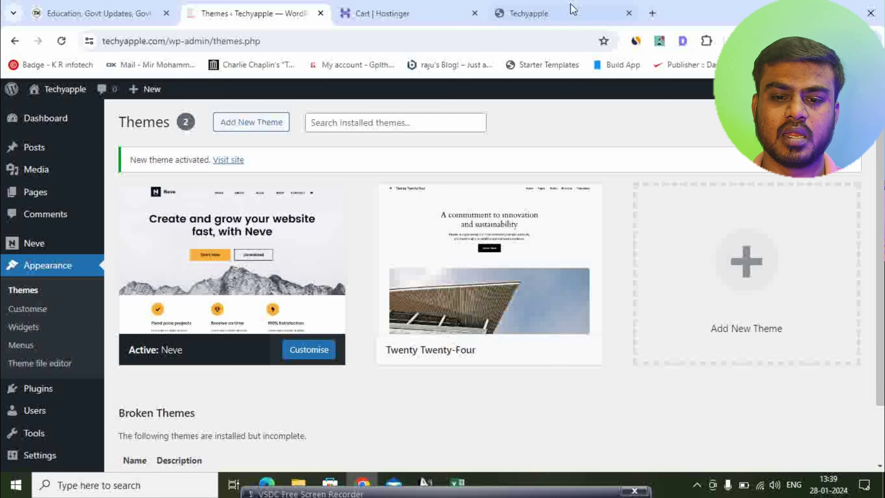
Step: Reload the live Techyapple homepage to check its look with the new theme, and return to the Themes page
left_click(550, 13)
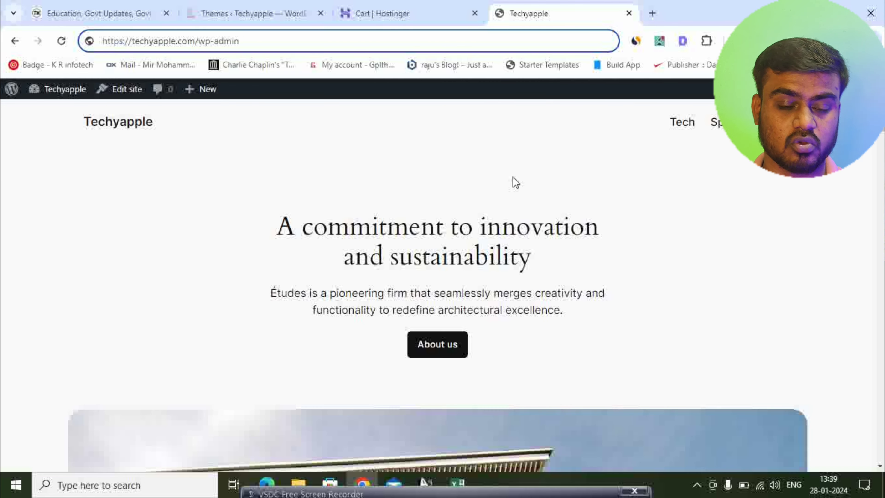
left_click(62, 41)
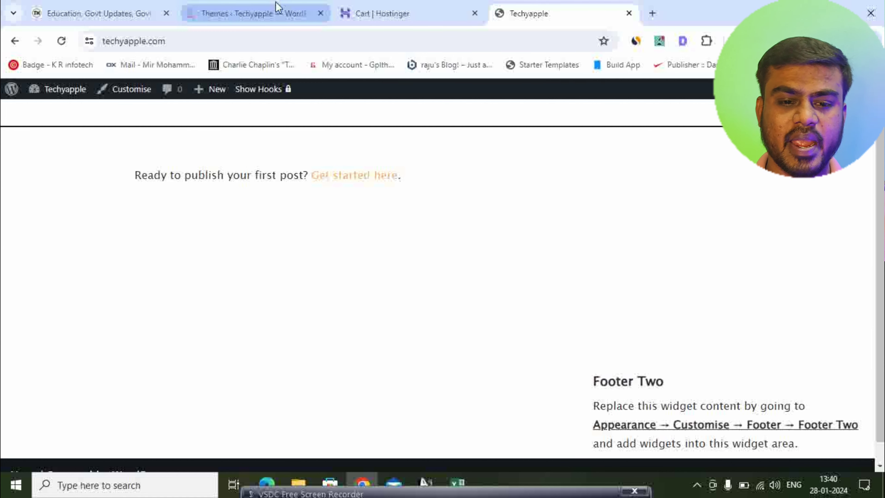
left_click(278, 10)
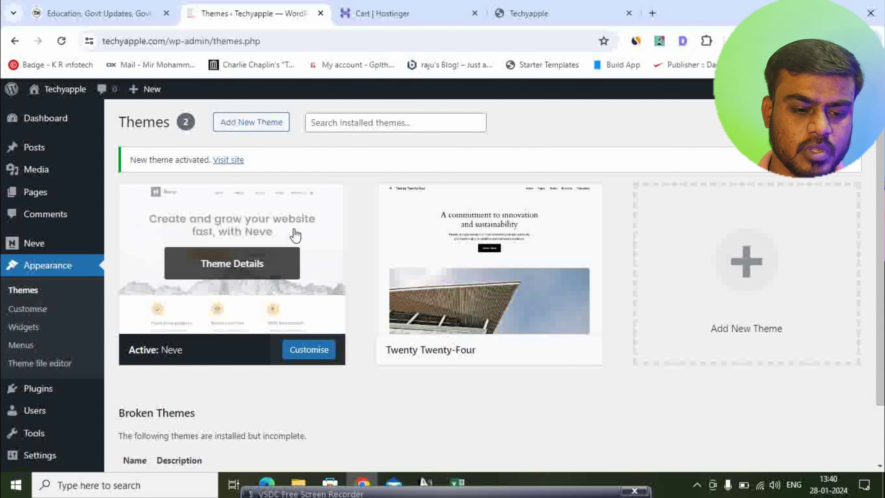
Step: Start adding a new plugin, search the plugin directory for "site", and install Site Kit by Google
mouse_move(36, 391)
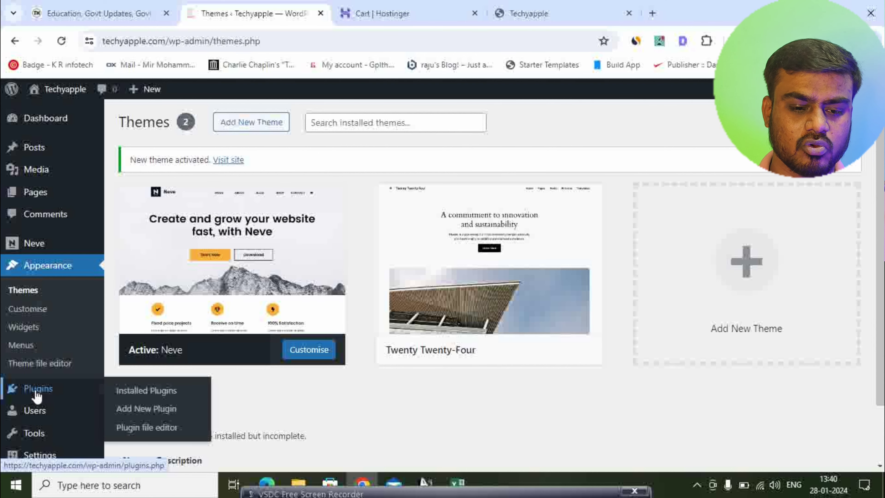
left_click(140, 393)
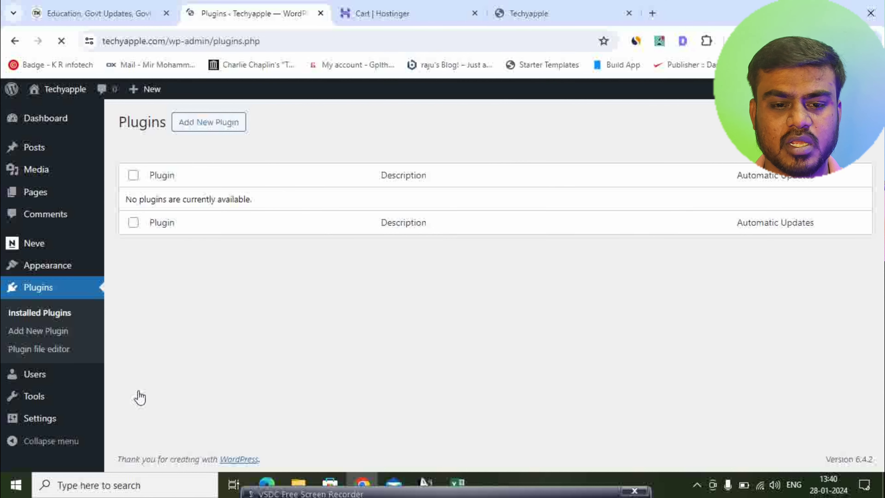
left_click(227, 130)
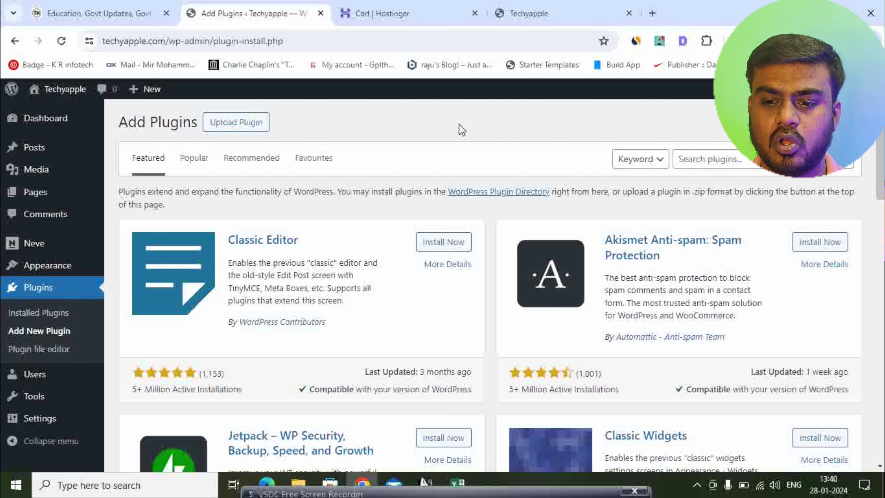
left_click(679, 159)
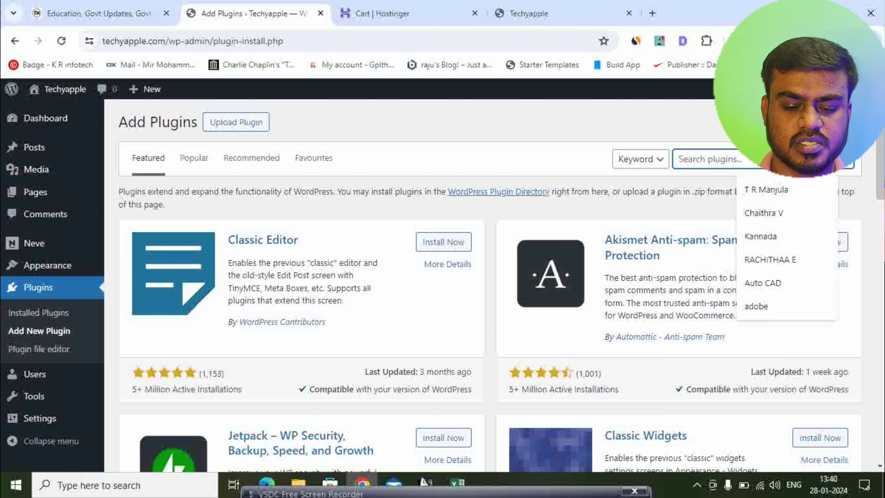
type("site")
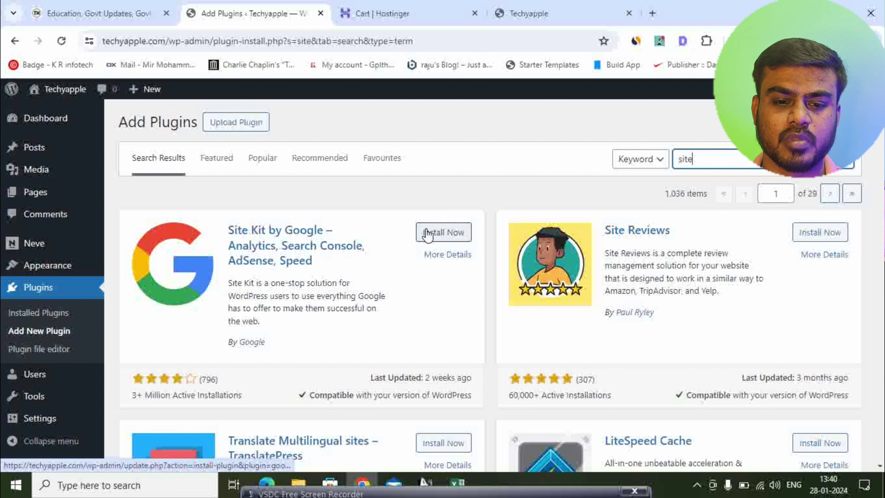
left_click(443, 232)
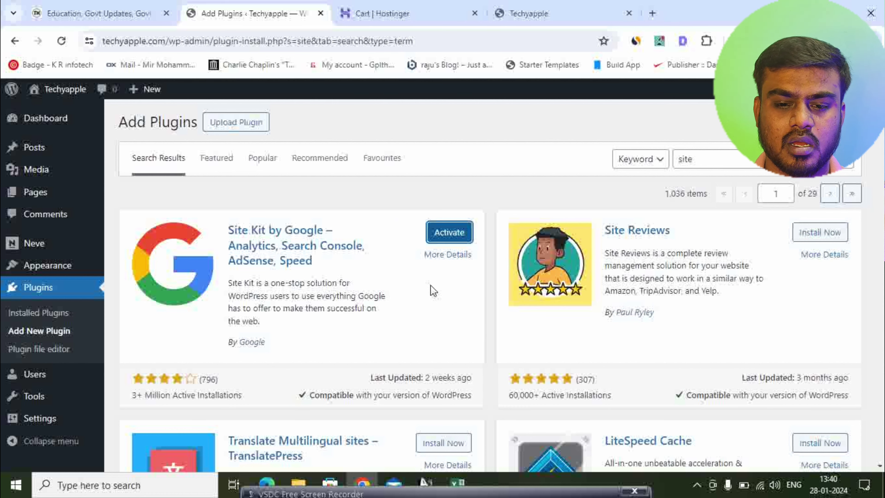
Step: Search the plugin directory for "rank math" and install Rank Math SEO with AI SEO Tools
left_click(728, 159)
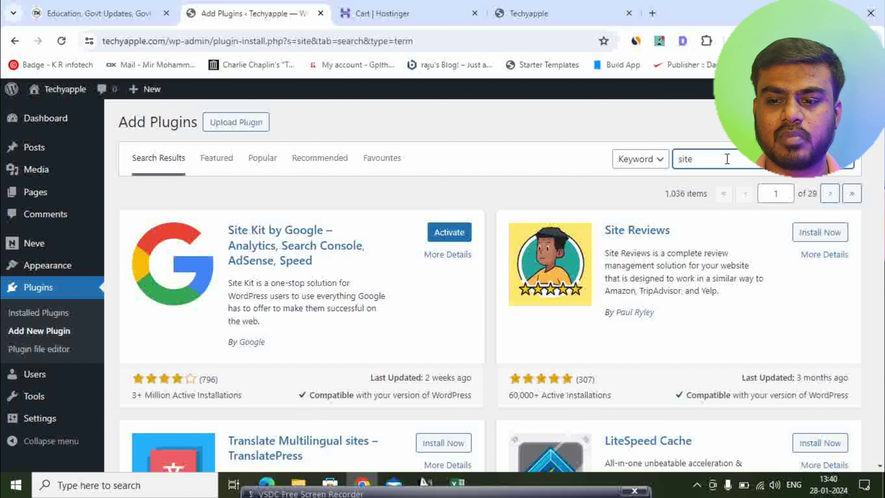
key("BackSpace")
key("BackSpace")
key("BackSpace")
key("BackSpace")
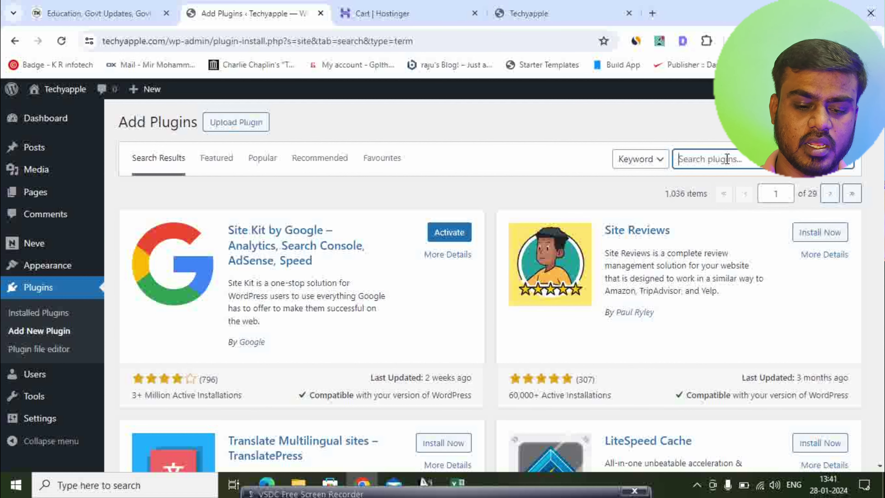
type("rank math")
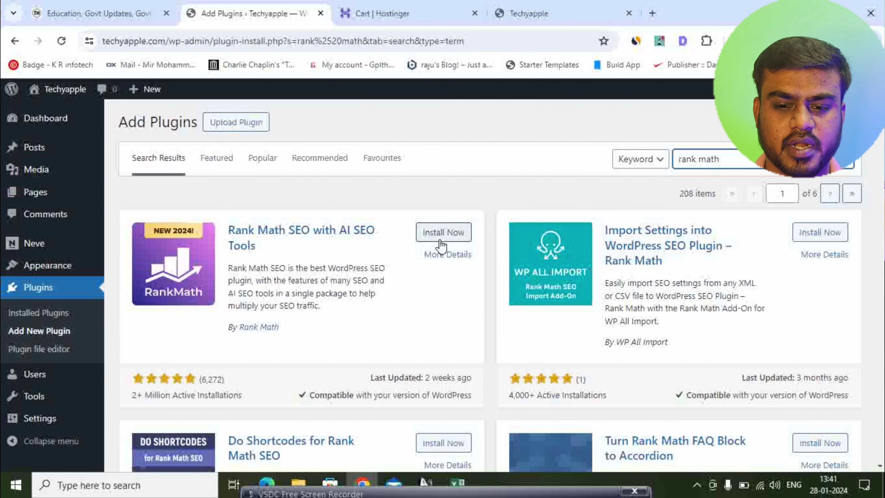
left_click(441, 237)
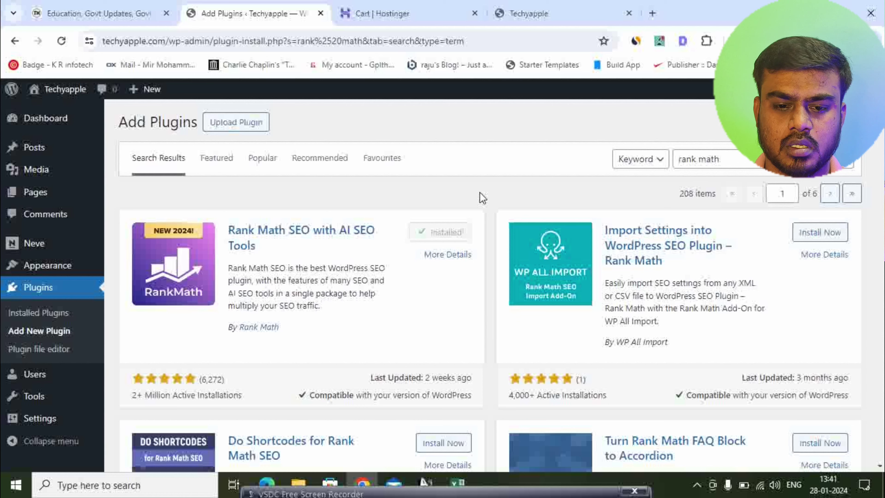
Step: Search the plugin directory for "elementor" and install both Elementor Website Builder and Elementor Header & Footer Builder
left_click(727, 159)
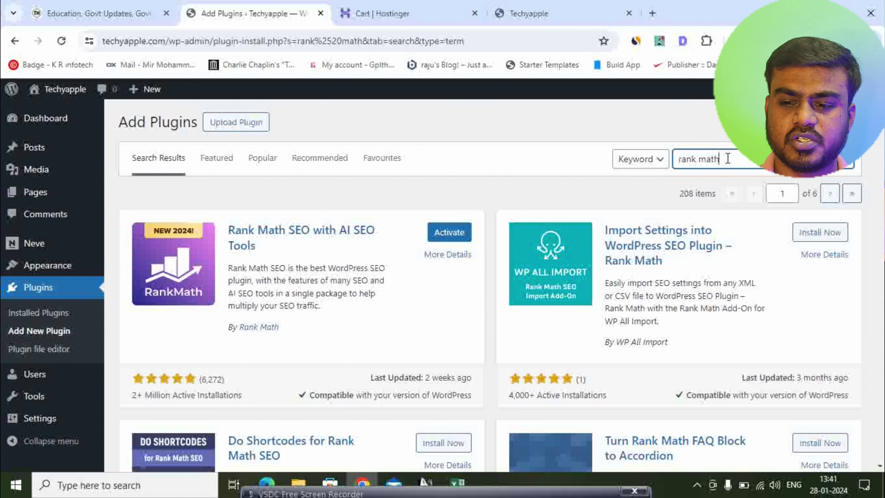
key("BackSpace")
key("BackSpace")
key("BackSpace")
key("BackSpace")
key("BackSpace")
key("BackSpace")
key("BackSpace")
key("BackSpace")
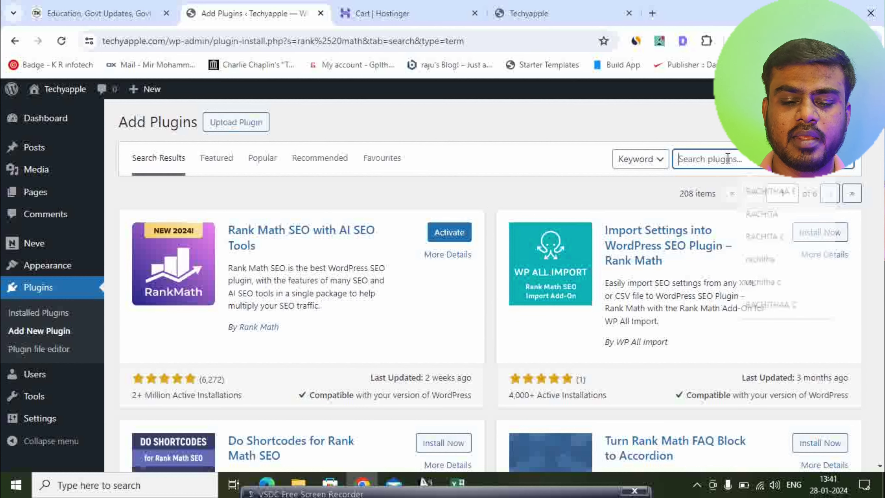
type("ek")
key("BackSpace")
key("BackSpace")
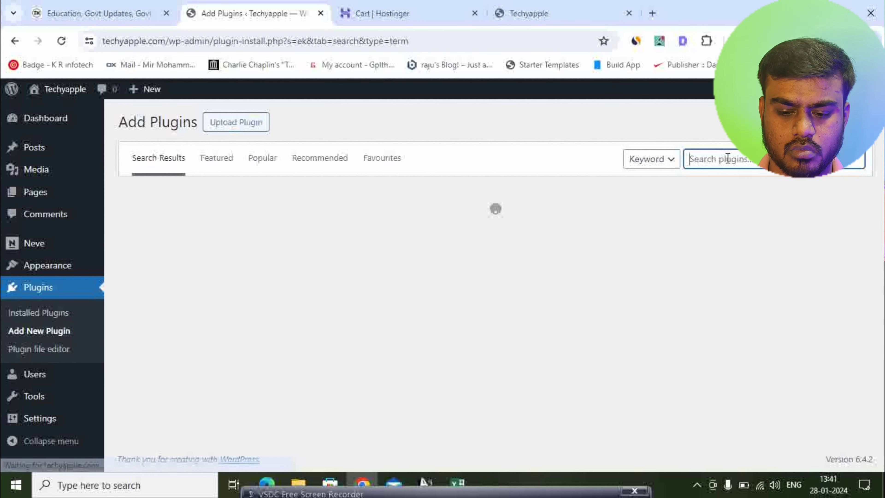
type("elementor")
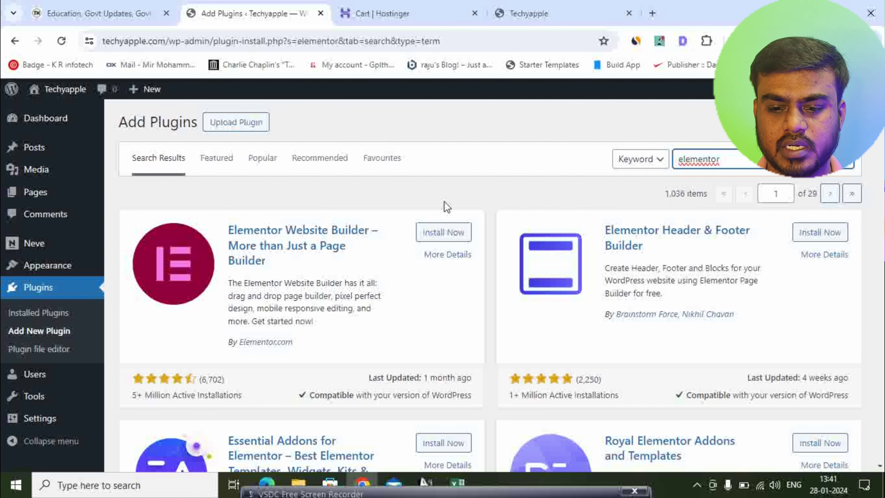
left_click(436, 232)
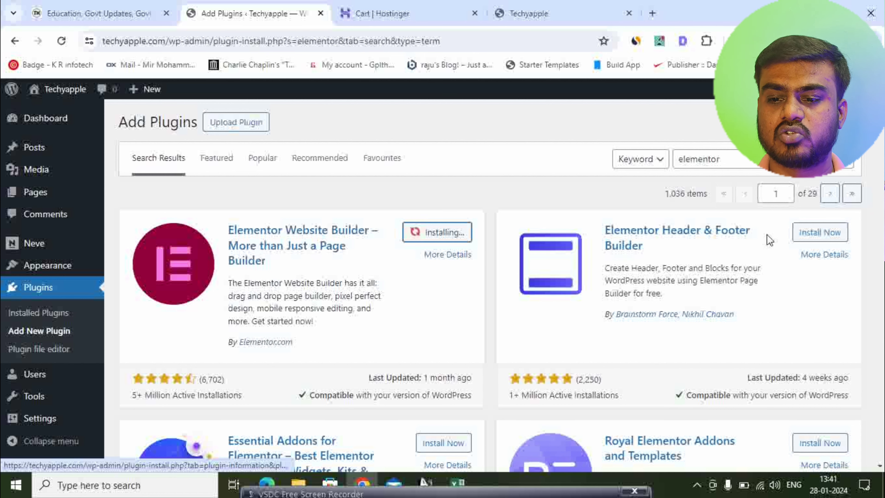
left_click(803, 237)
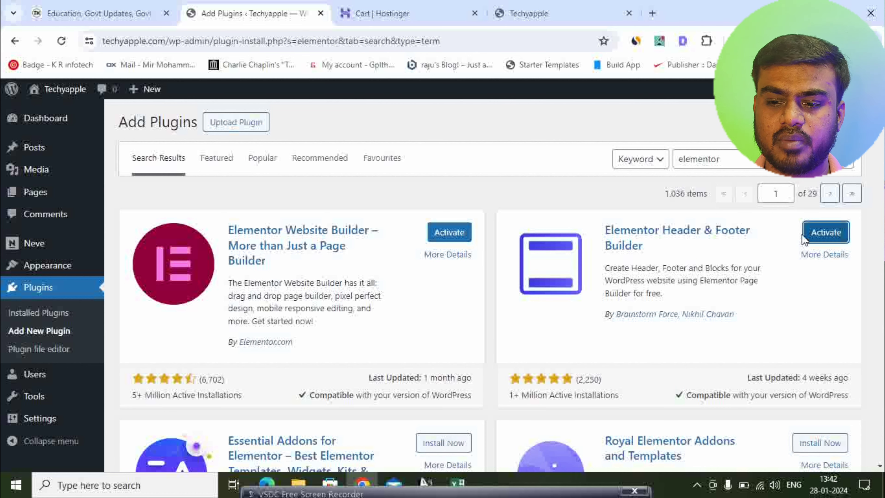
Step: Search the plugin directory for "easy table" and install the Easy Table of Contents plugin
left_click(726, 158)
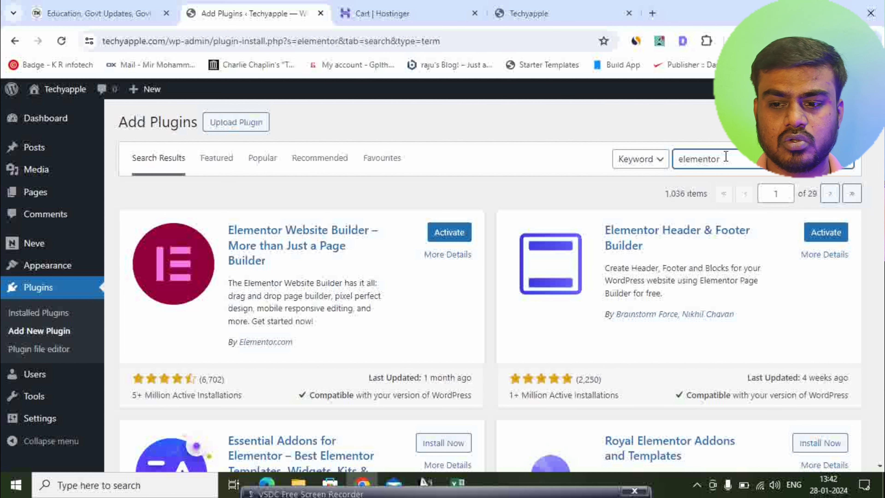
key("BackSpace")
key("BackSpace")
key("BackSpace")
key("BackSpace")
key("BackSpace")
key("BackSpace")
key("BackSpace")
key("BackSpace")
key("BackSpace")
type("easy tab")
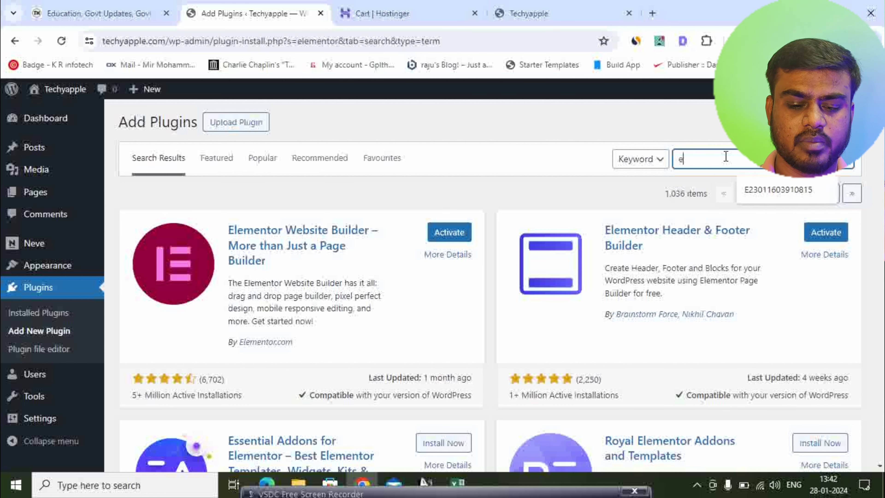
type("le")
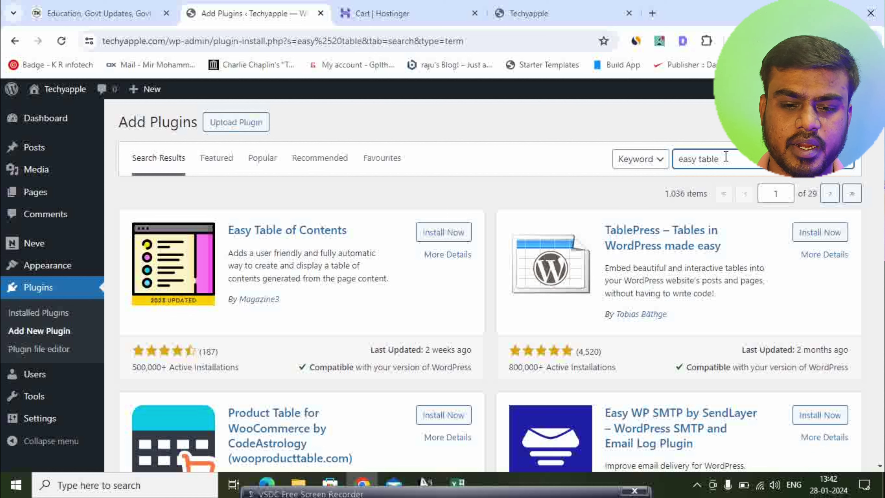
left_click(443, 232)
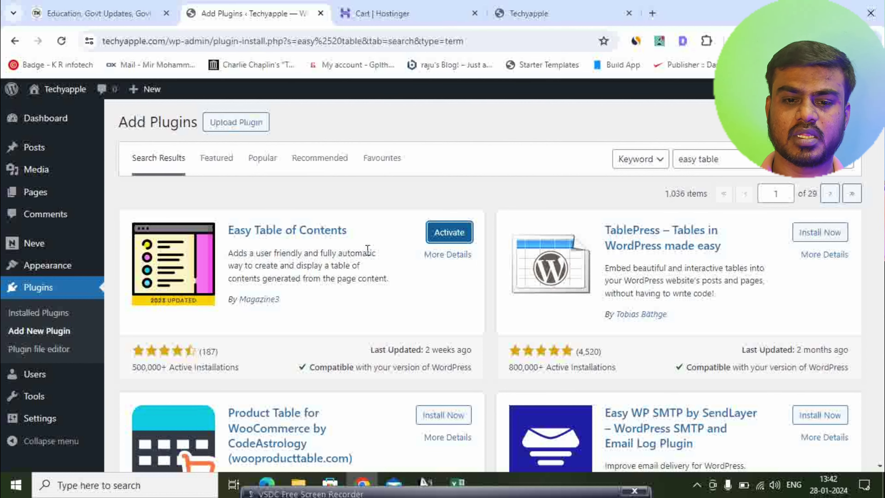
left_click(831, 161)
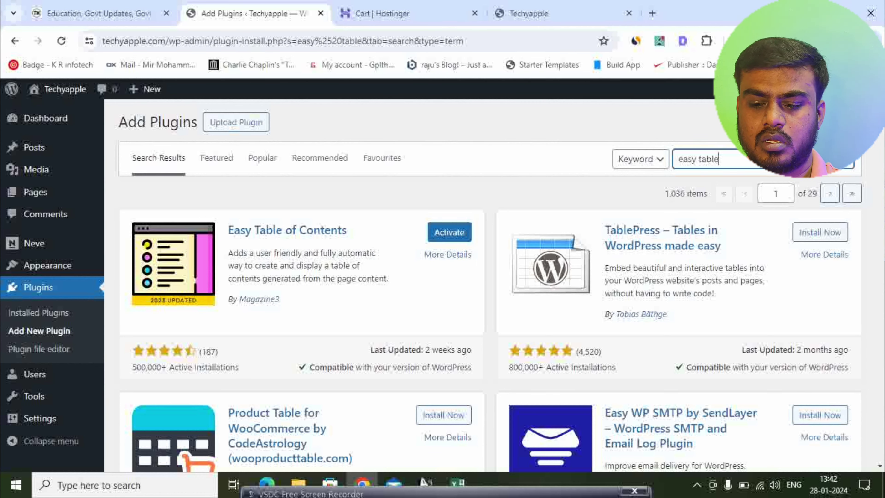
key("BackSpace")
key("BackSpace")
key("BackSpace")
key("BackSpace")
key("BackSpace")
key("BackSpace")
key("BackSpace")
key("BackSpace")
key("BackSpace")
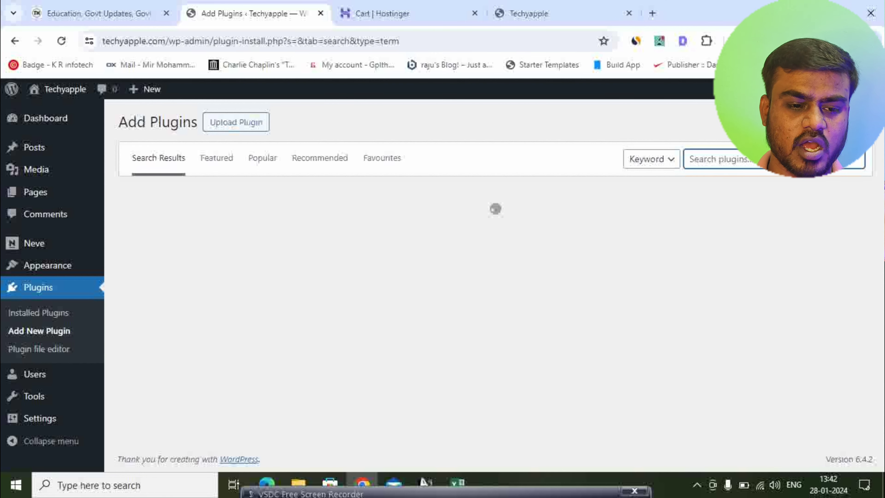
Step: Activate all installed plugins at once with a bulk action and review the plugin list
left_click(42, 314)
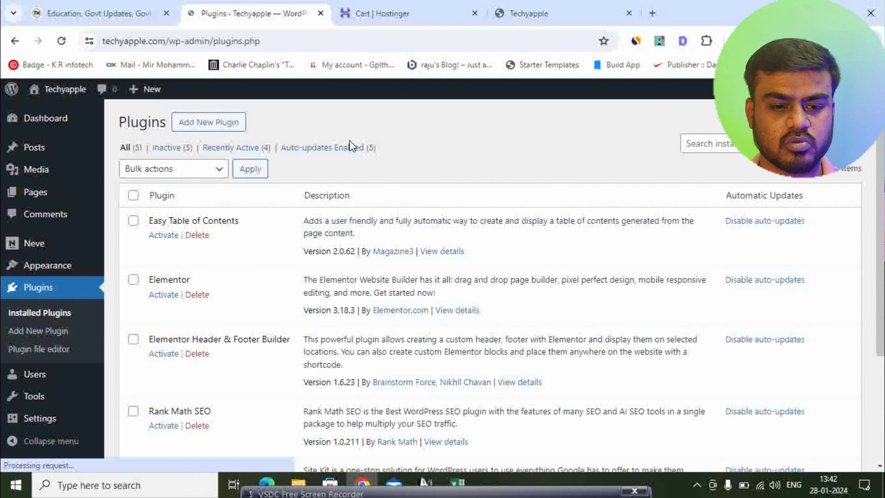
left_click(134, 195)
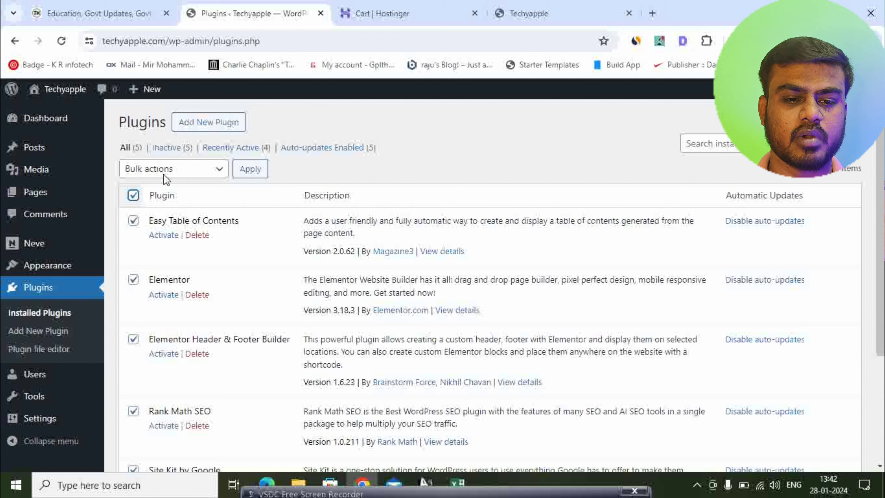
left_click(200, 170)
left_click(184, 193)
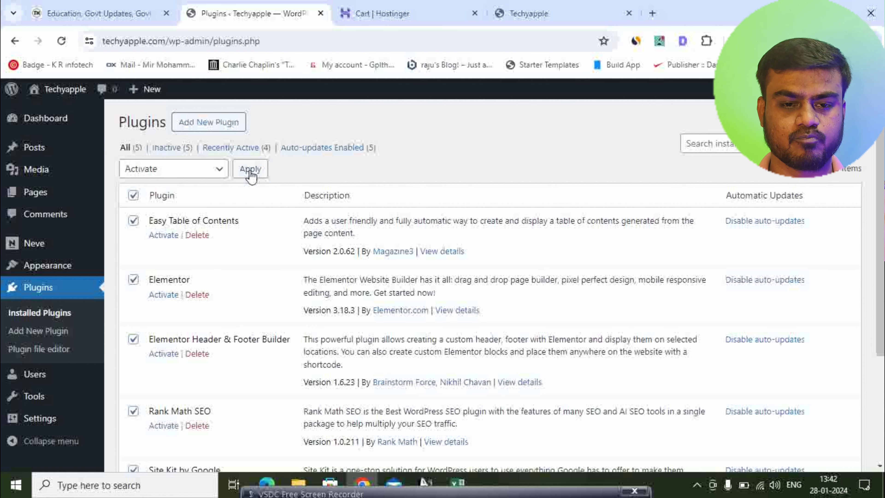
left_click(251, 171)
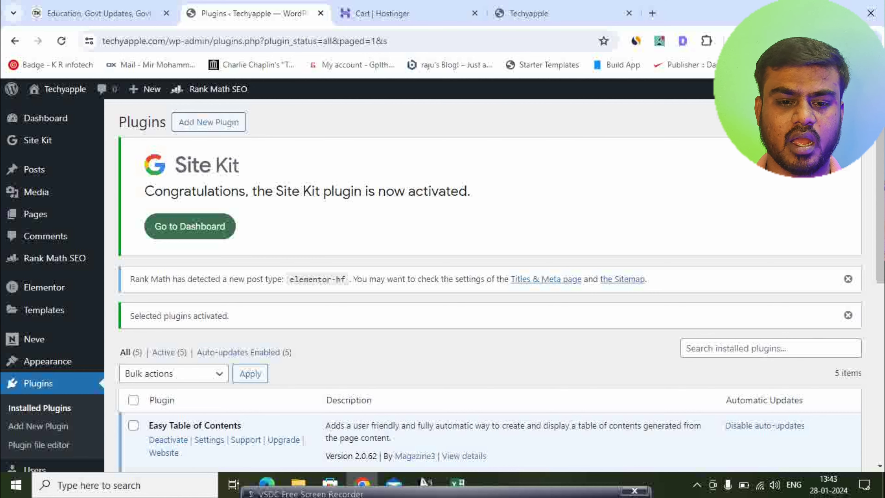
scroll(406, 260, "down", 5)
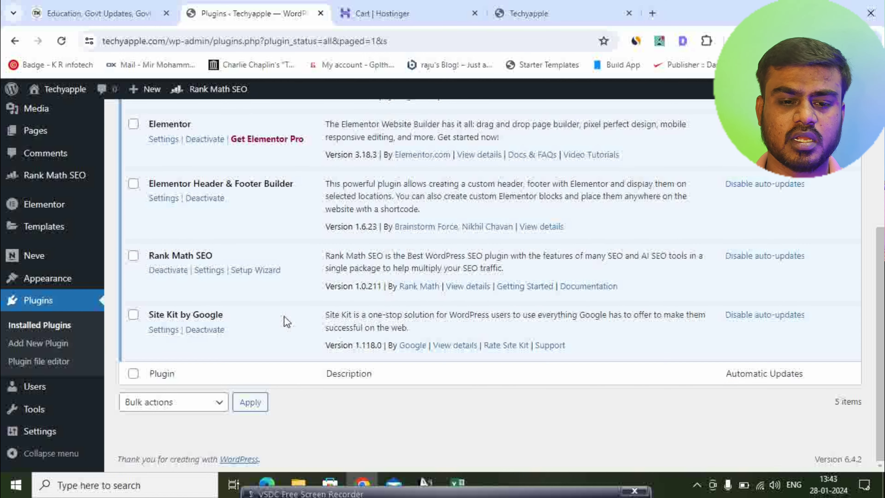
scroll(365, 268, "up", 5)
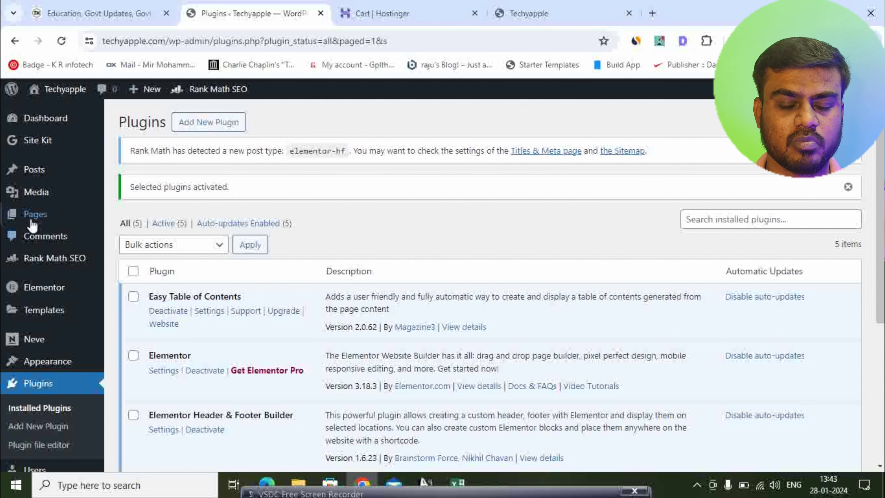
Step: Add a new page to the site, title it "About Us" and place the cursor in its body
mouse_move(34, 223)
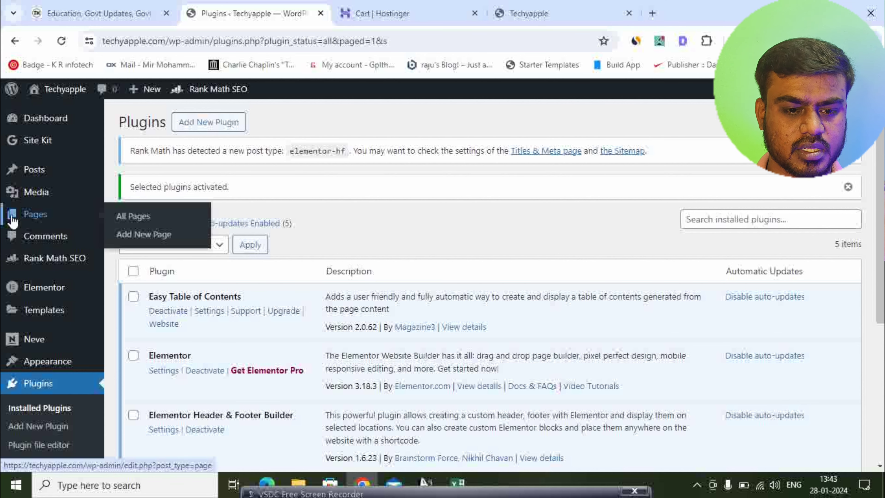
left_click(127, 216)
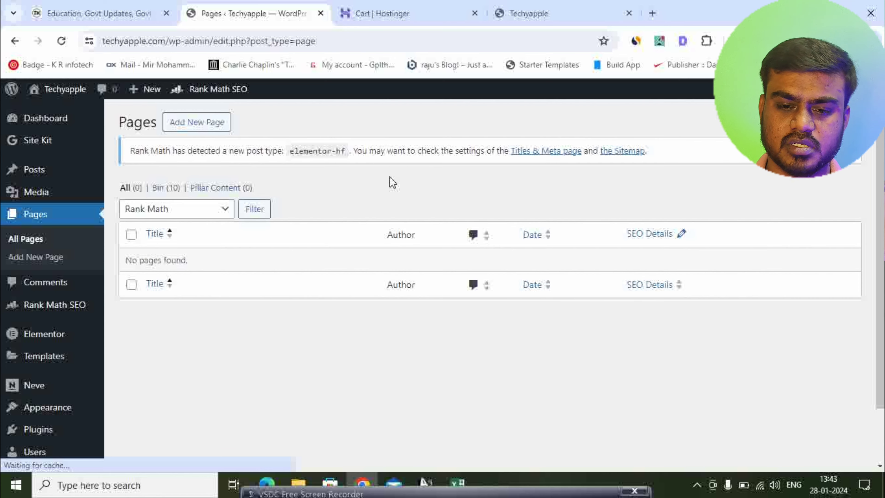
left_click(207, 123)
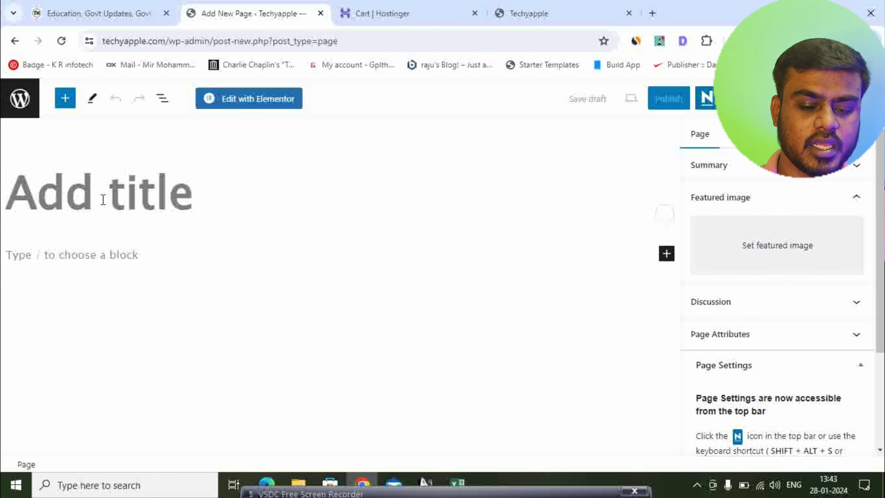
type("Abo")
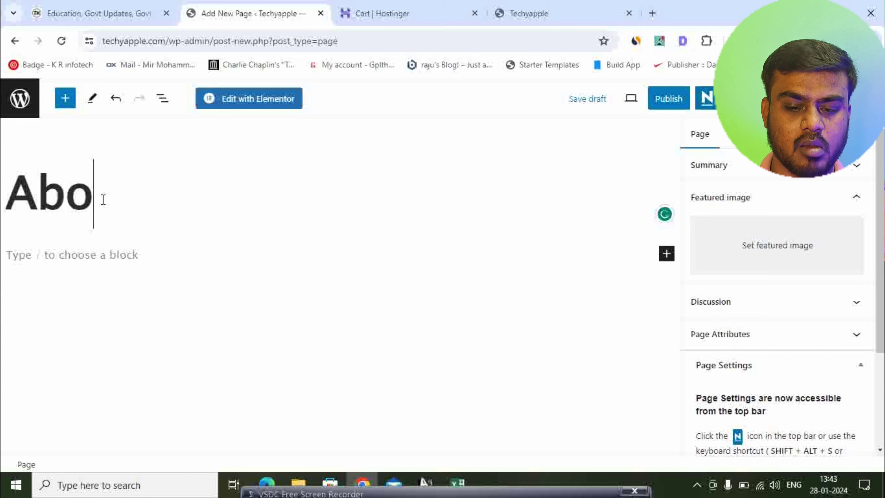
type("ut Us")
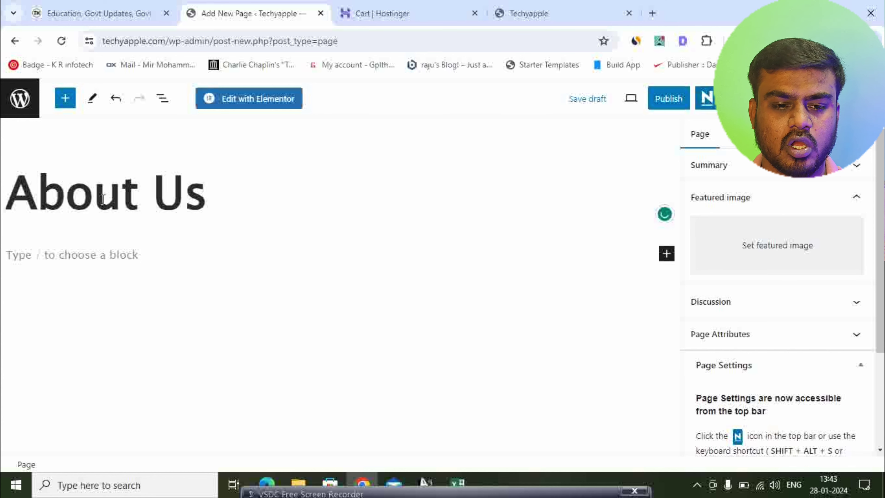
left_click(128, 251)
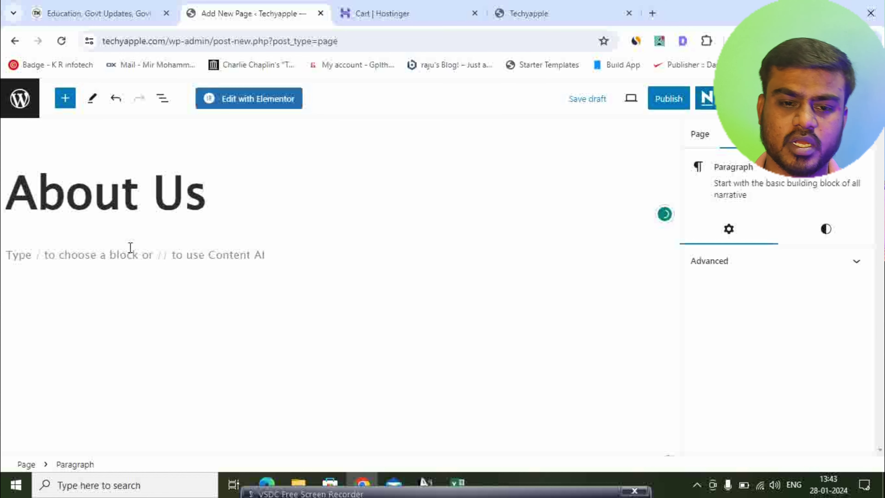
Step: Load techkannadaraj.blogspot.com in a new browser tab and open its About us Page Generator tool
left_click(652, 13)
type("tec")
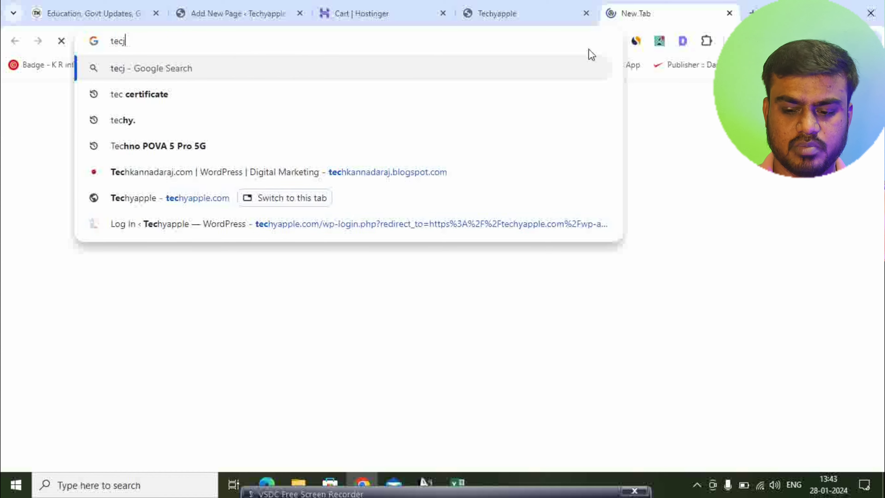
type("k")
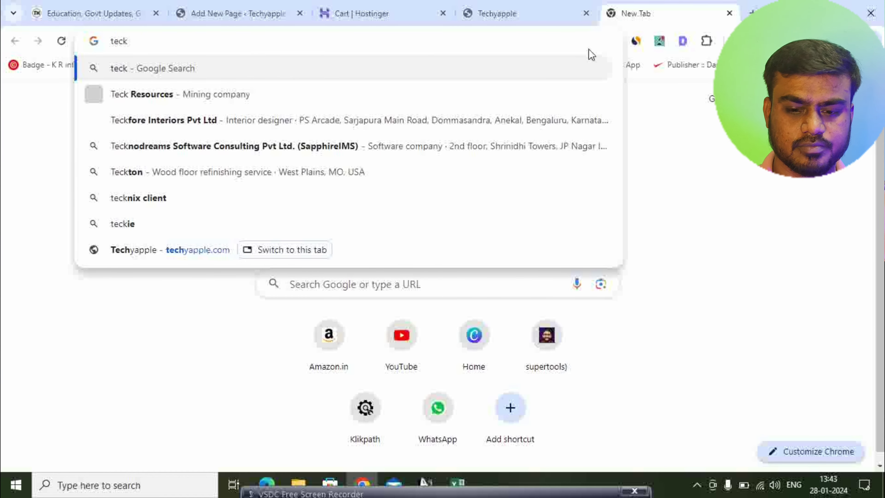
key("BackSpace")
type("hkannadaraj.blogspot.com")
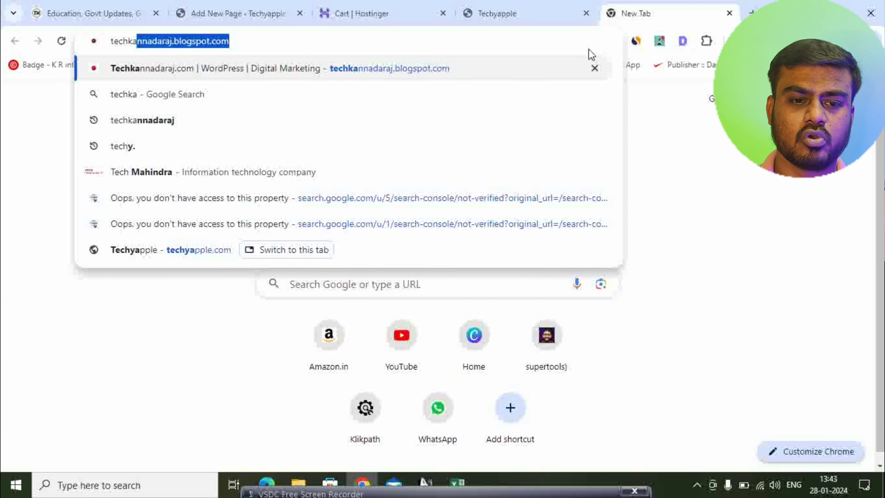
key("Return")
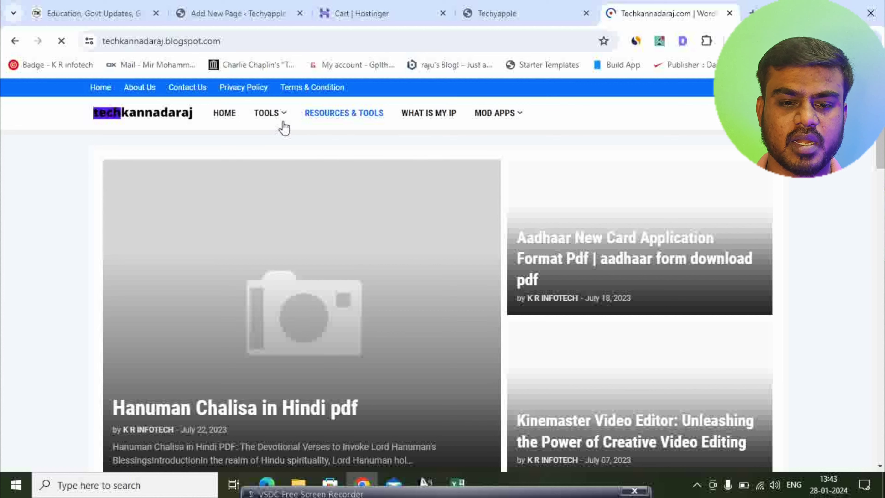
mouse_move(288, 118)
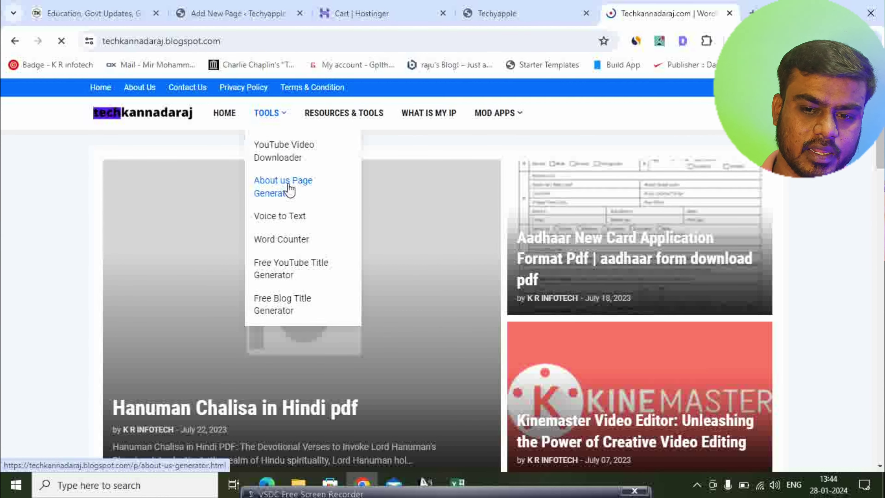
left_click(290, 189)
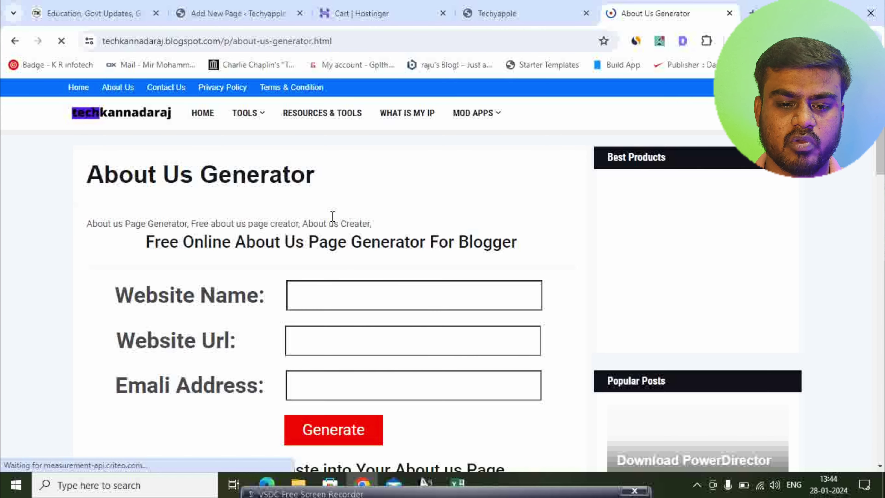
Step: Enter "Kannada News" as the website name in the About Us generator form
left_click(323, 292)
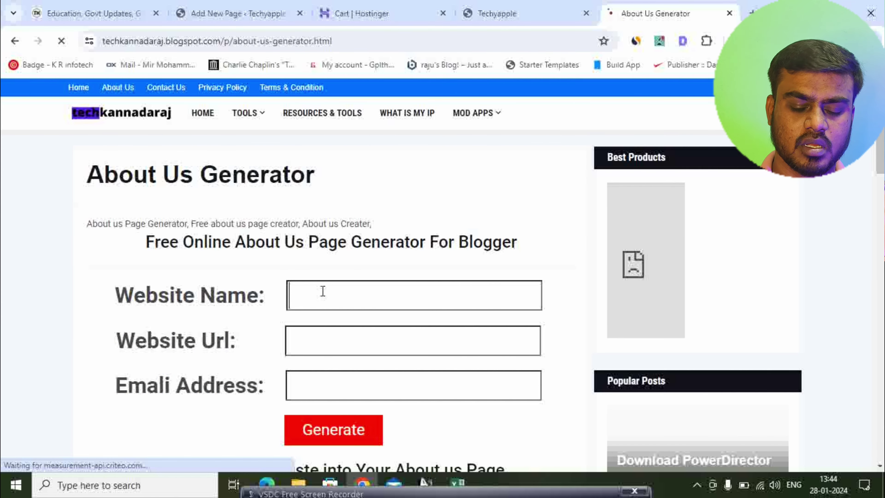
type("Kann")
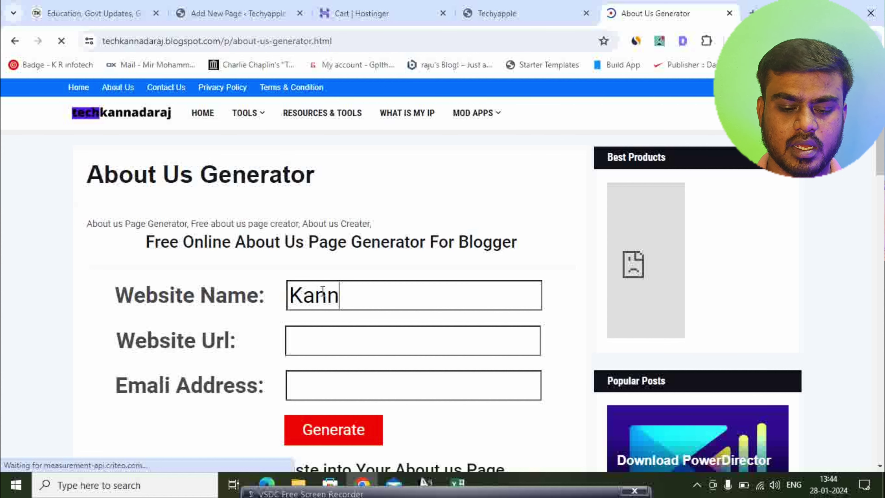
type("ada News")
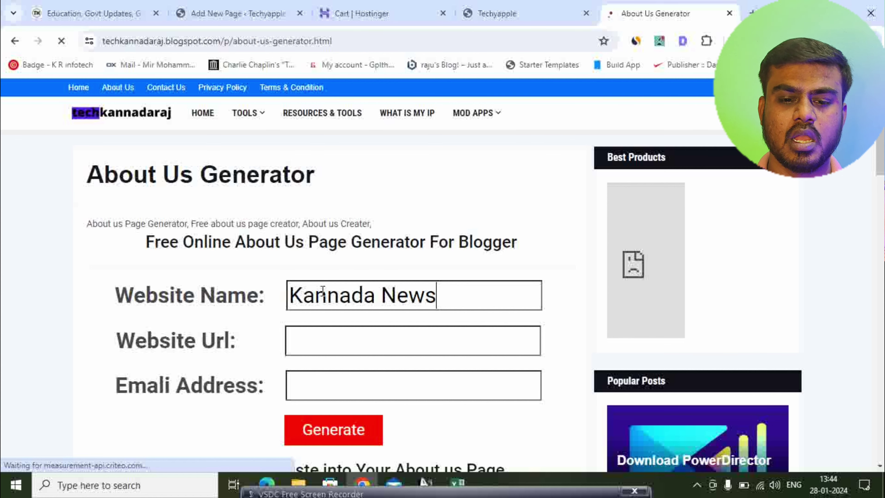
key("Tab")
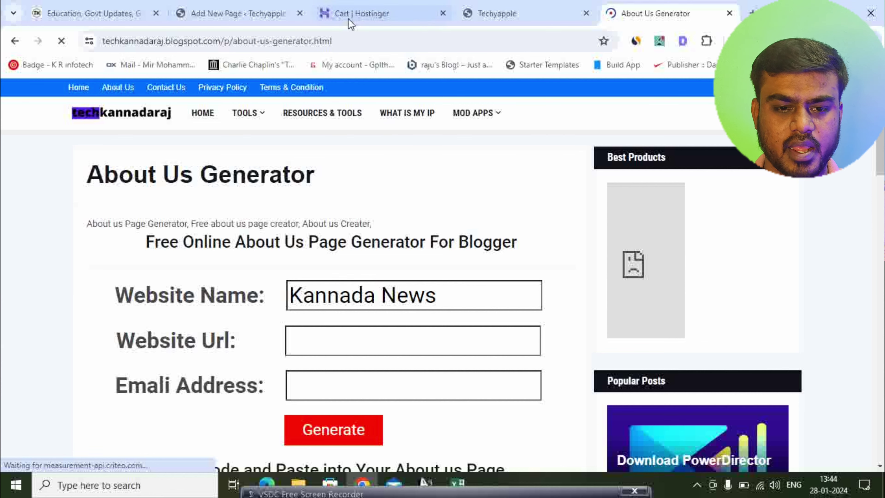
Step: Copy the techyapple.com address from the open Techyapple site and paste it as the generator's website URL
key("ctrl+shift+Tab")
left_click(275, 40)
key("ctrl+c")
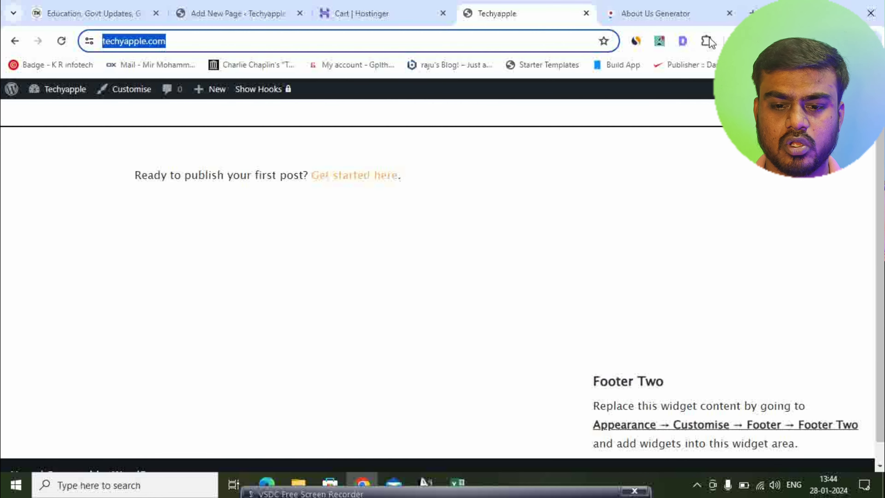
left_click(657, 21)
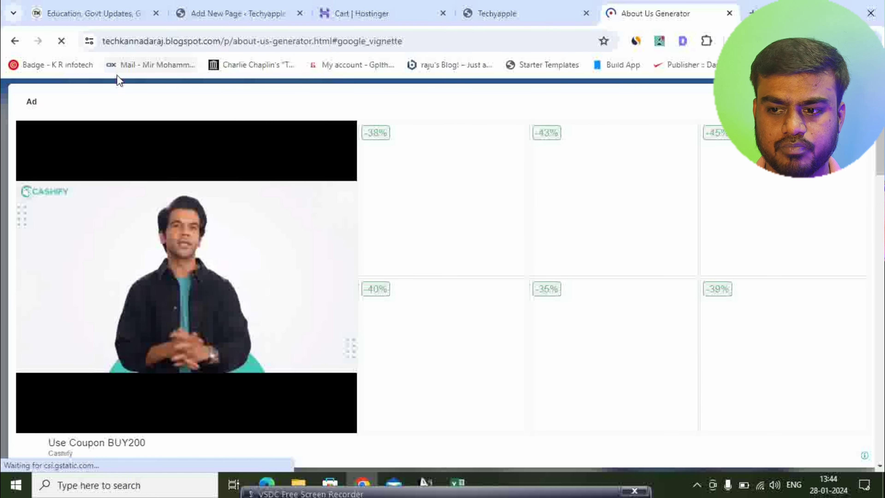
key("alt+Left")
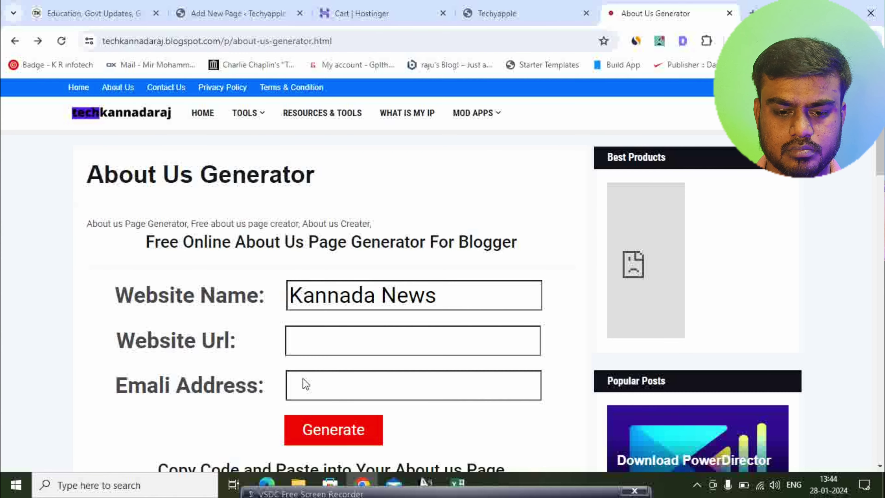
left_click(299, 342)
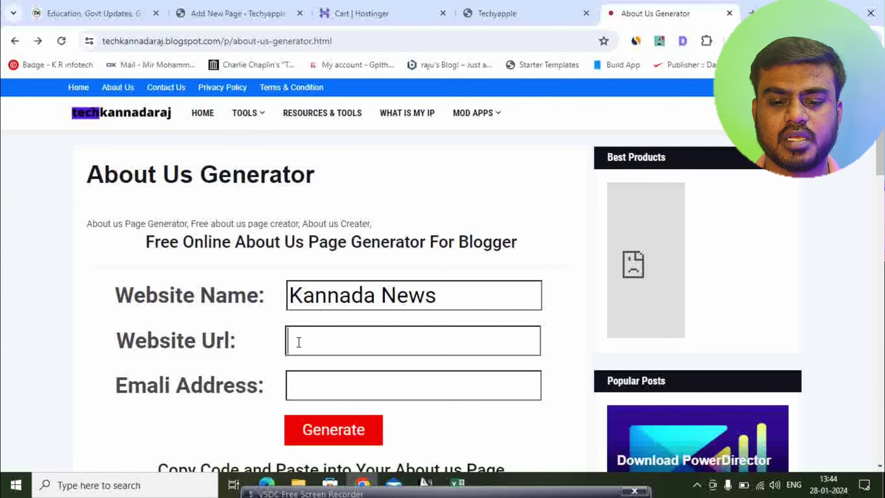
key("ctrl+v")
Step: Fill the generator's email address field with placeholder text, generate the About Us code and copy it
left_click(353, 390)
type("rf3yutrg;o2i1r7guir13")
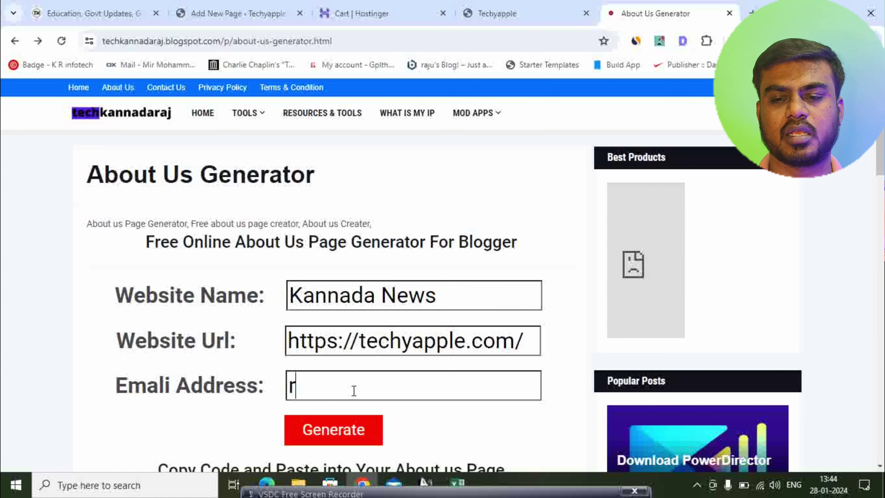
left_click(346, 434)
scroll(362, 279, "down", 10)
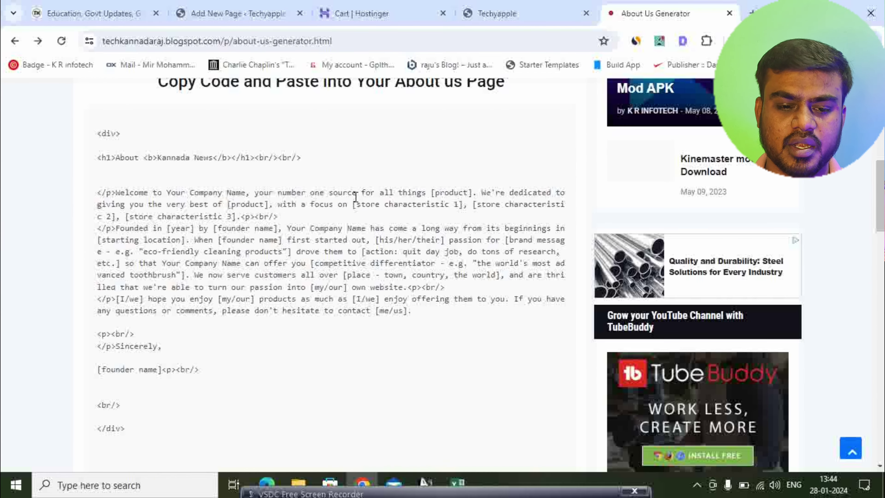
scroll(356, 197, "down", 5)
scroll(346, 253, "up", 8)
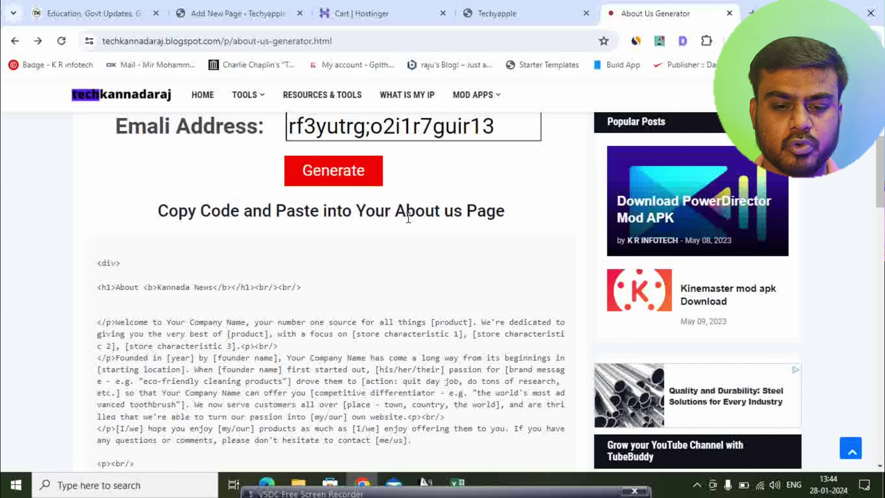
scroll(408, 218, "down", 6)
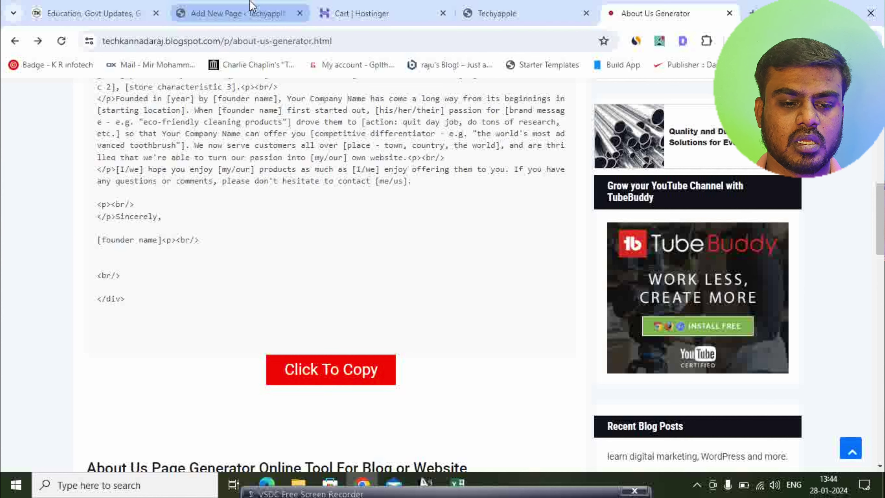
Step: Insert a Custom HTML block into the About Us page and paste the generated About Us code into it
left_click(258, 13)
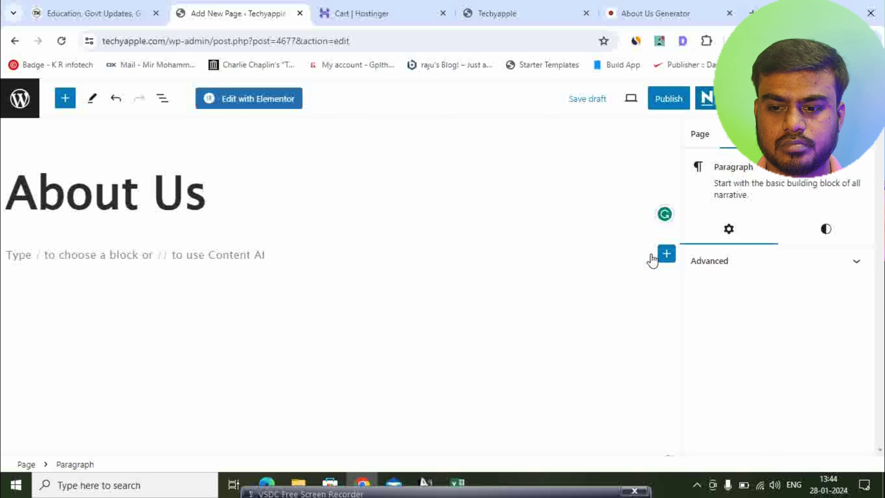
left_click(661, 254)
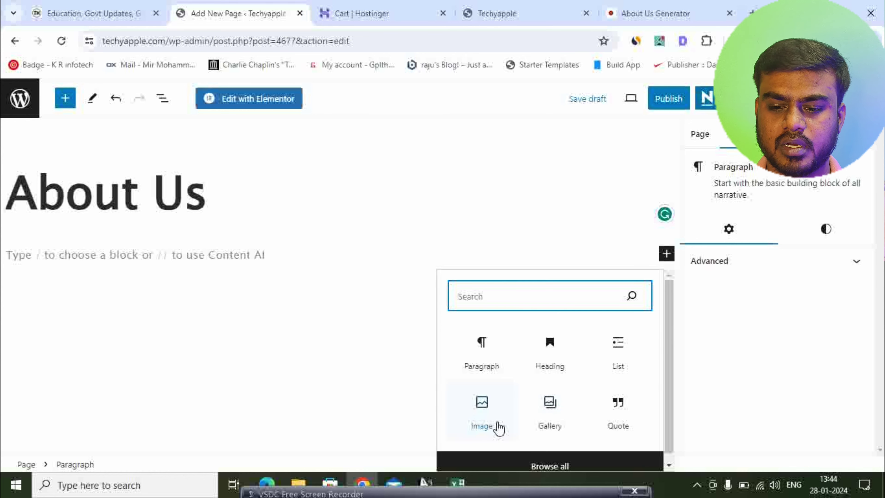
type("html")
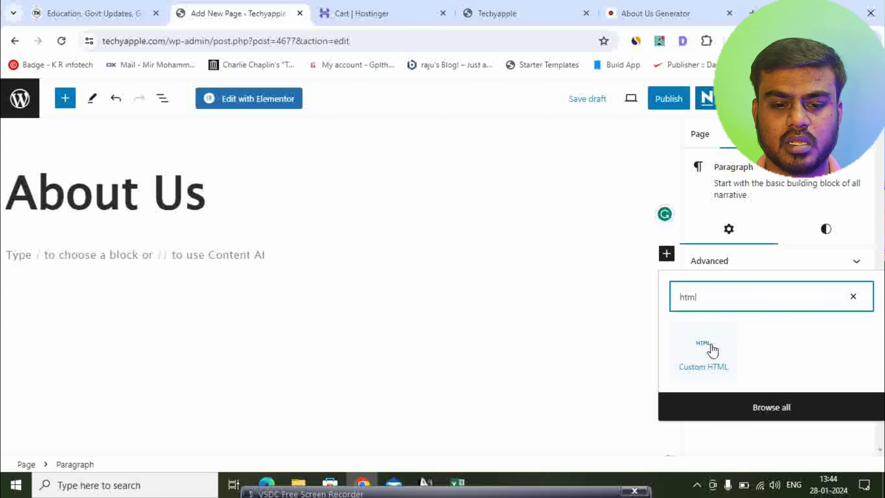
key("Tab")
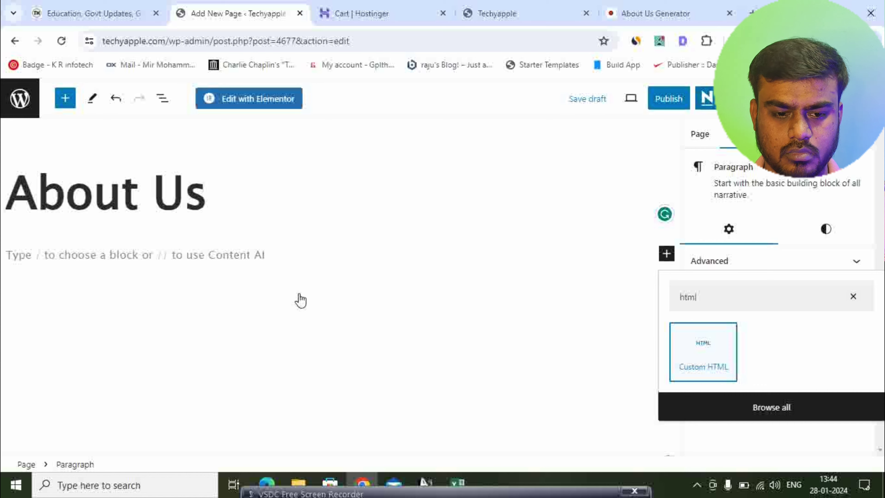
key("Return")
type("<div><h1>About <b>Kannada News</b></h1><br/><br/></p>Welcome to Your Company Name, your number one source for all things [product]. We're dedicated to giving you the very best of [product], with a focus on [store characteristic 1], [store characteristic 2], [store characteristic 3].<p><br/></p>Founded in [year] by [founder name], Your Company Name has come a long way from its beginnings in [starting location]. When [founder name] first started out, [his/her/their] passion for [brand message - e.g. \"eco-friendly cleaning products\"] drove them to [action: quit day job, do tons of research, etc.] so that Your Company Name can offer you [competitive differentiator - e.g. \"the world's most advanced toothbrush\"]. We now serve customers all over [place - town, country, the world], and are thrilled that we're able to turn our passion into [my/our] own website.<p><br/></p>[I/we] hope you enjoy [my/our] products as much as [I/we] enjoy offering them to you. If you have any questions or comments, please don't hesitate to contact [me/us].<p><br/></p>Sincerely,[founder name]<p><br/><br/></div>")
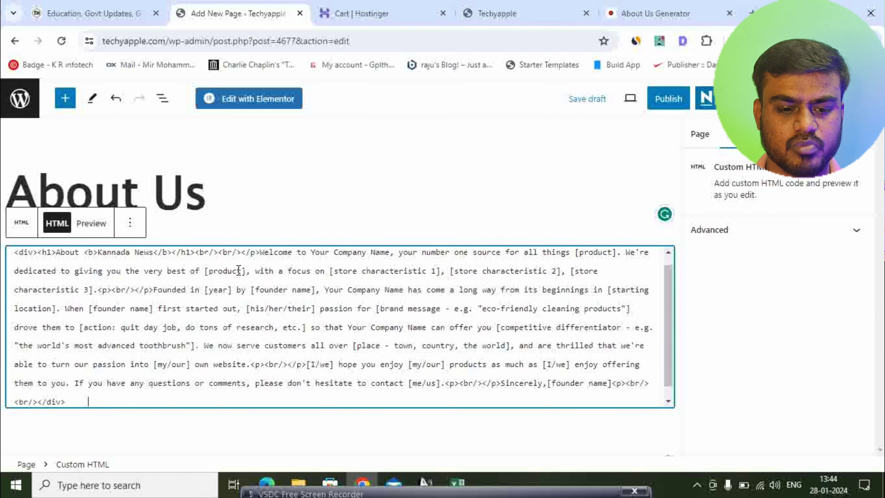
Step: Preview the HTML block and examine the product, store characteristic, year and founder name placeholders in the About Us text
left_click(91, 223)
scroll(272, 288, "down", 2)
scroll(271, 288, "down", 2)
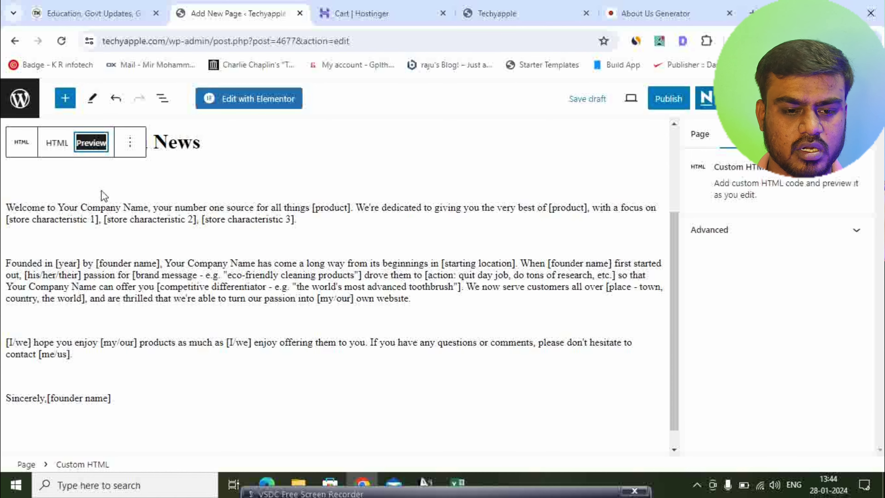
left_click(103, 212)
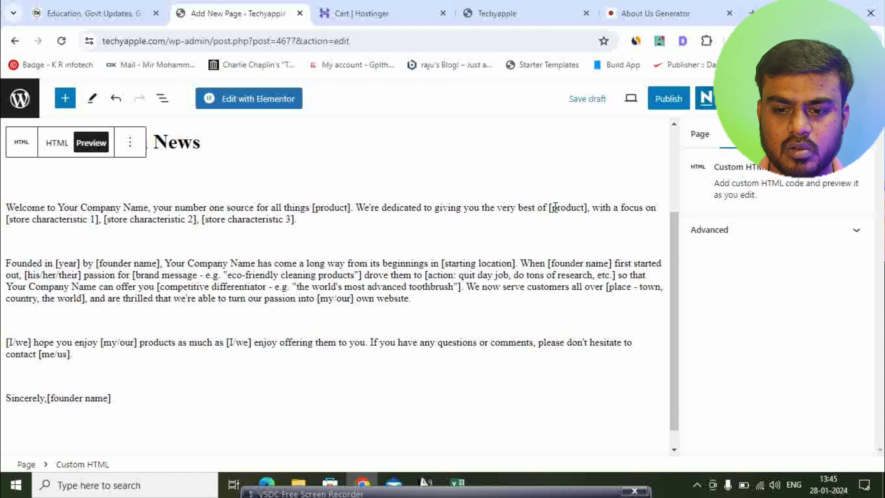
left_click_drag(552, 208, 588, 209)
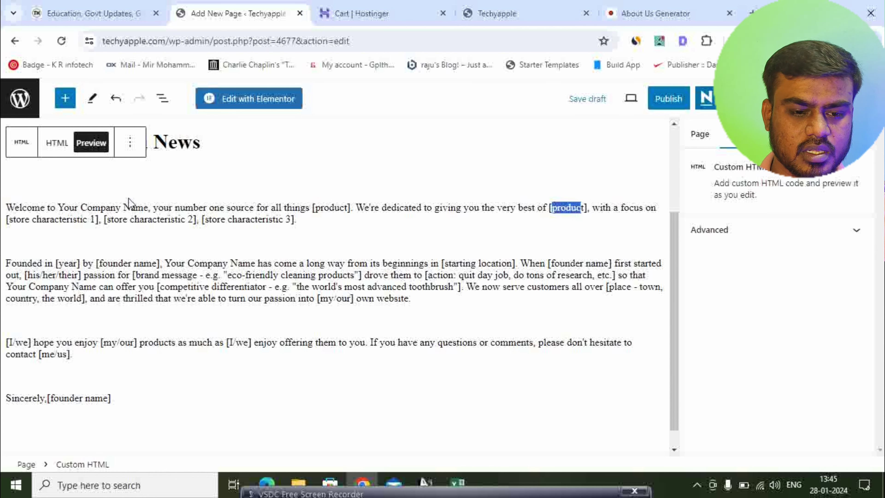
left_click_drag(32, 219, 296, 225)
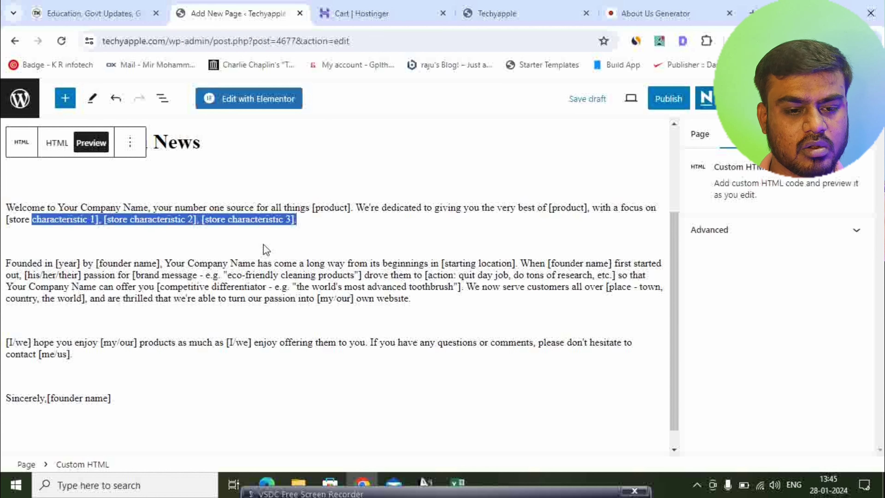
left_click(61, 266)
left_click_drag(61, 266, 157, 263)
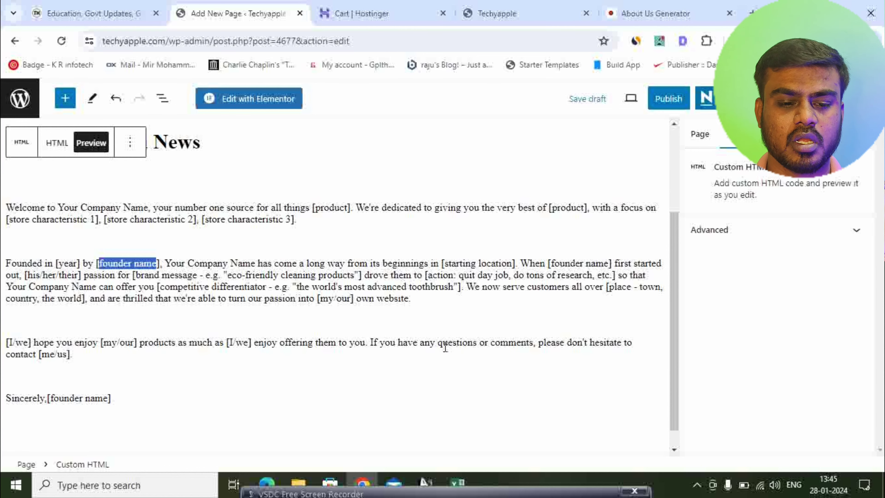
scroll(472, 340, "up", 3)
scroll(391, 297, "up", 1)
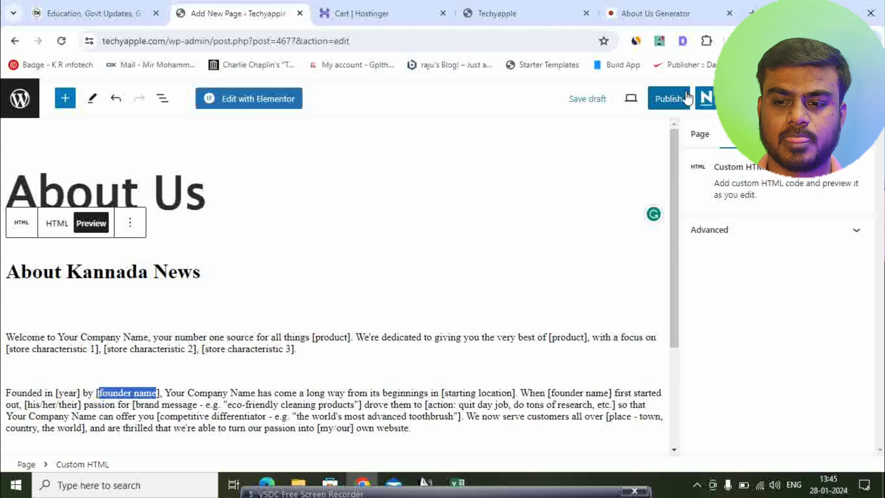
Step: Publish the About Us page and return to the list of pages
left_click(669, 99)
left_click(728, 99)
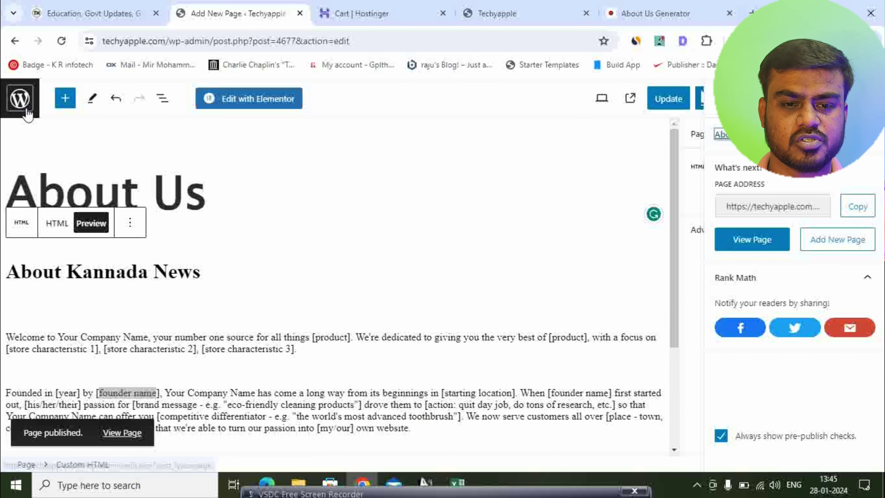
left_click(19, 98)
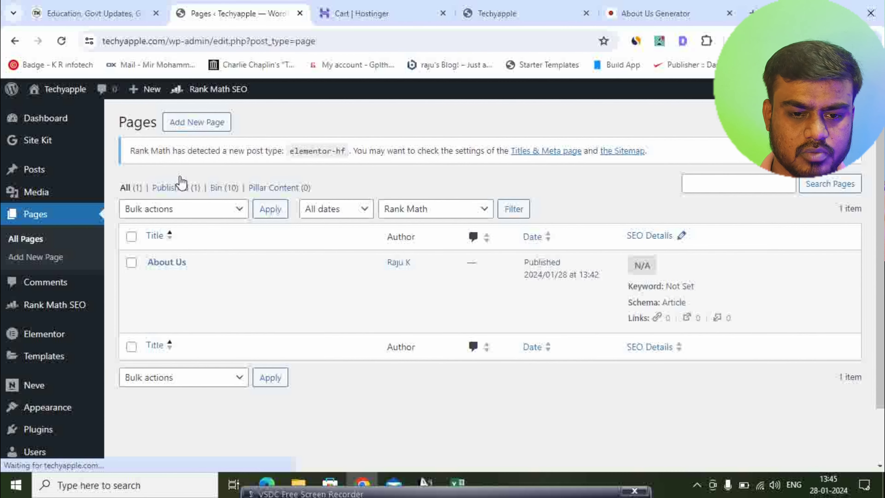
Step: Create a new page titled "Contact Us"
left_click(198, 125)
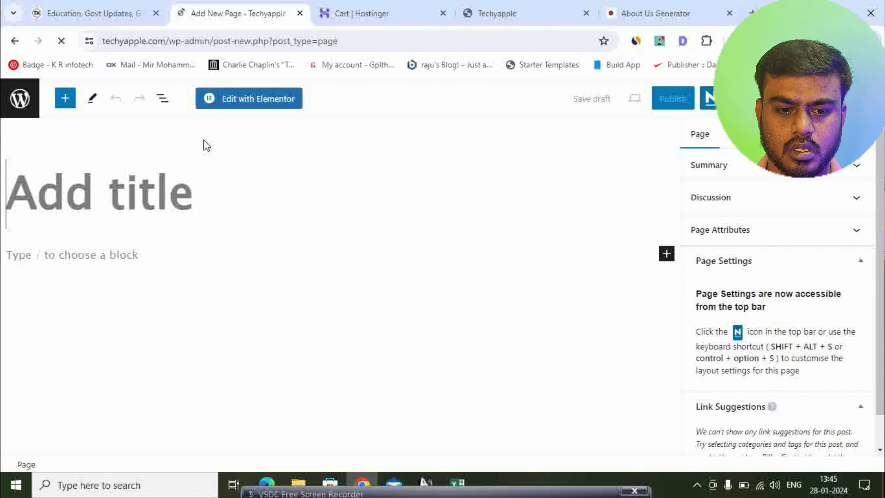
type("C")
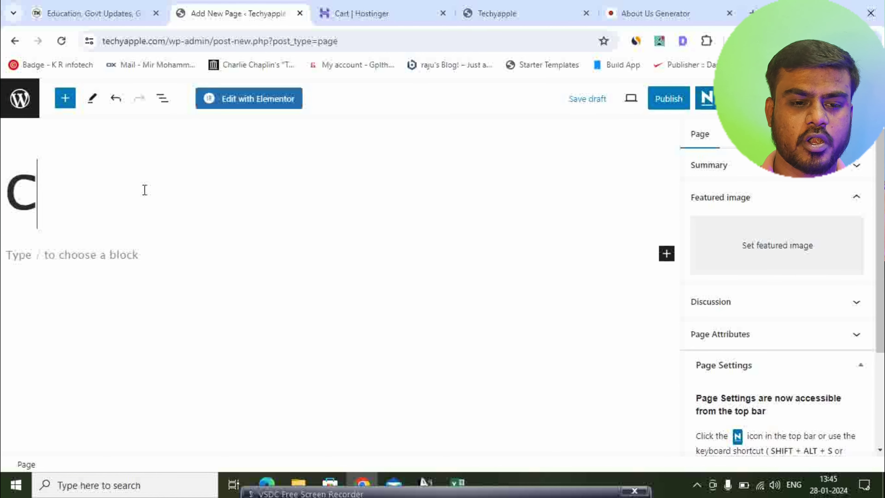
type("ontact Us")
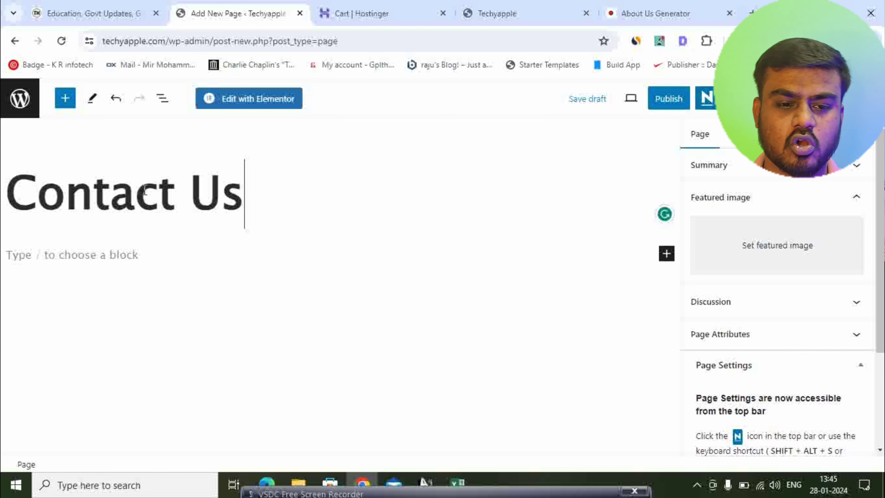
Step: Add separate paragraphs reading "Email:", "Facebook:", "Instagram:" and "Telegram:" to the body of the Contact Us page
left_click(129, 251)
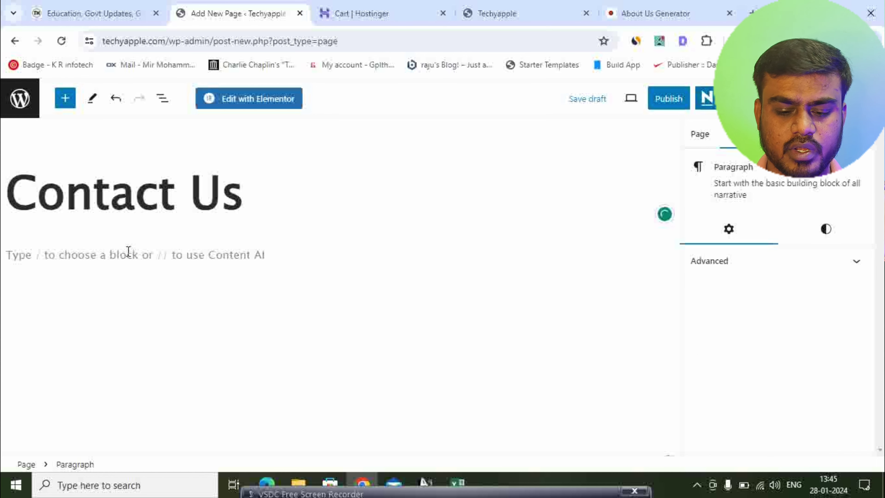
type("Email")
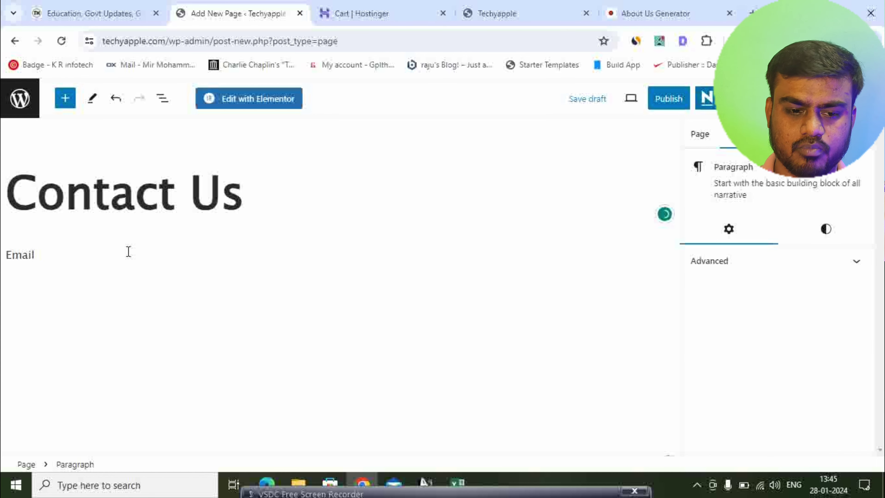
type(":")
key("Return")
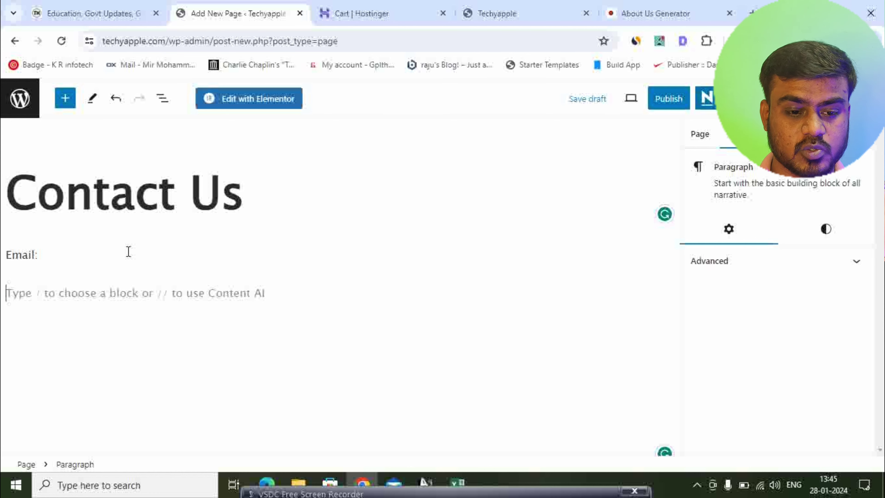
type("Facebook")
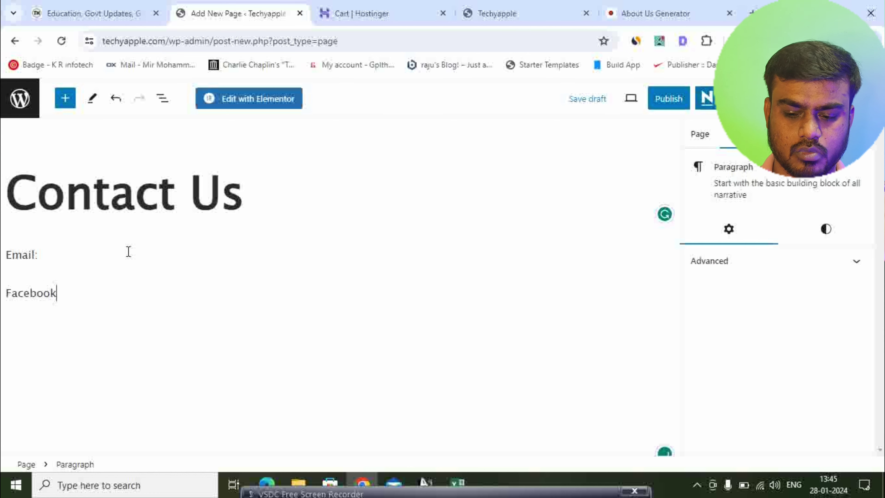
type(":")
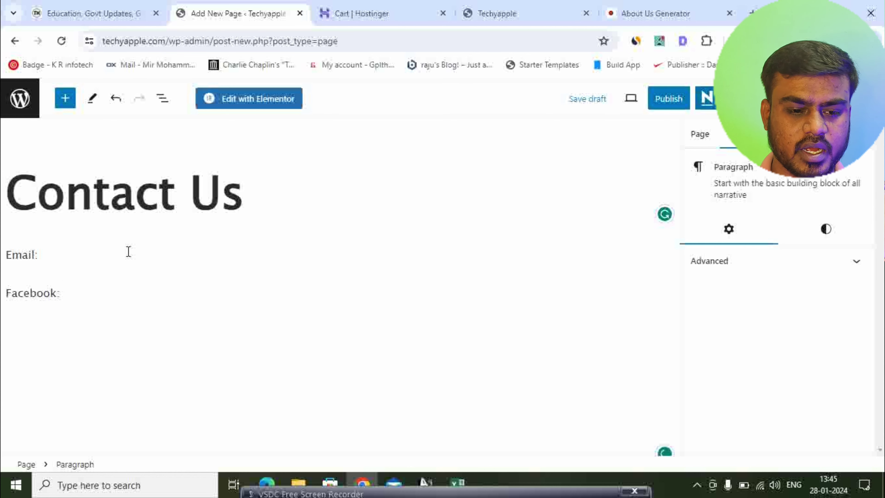
key("Return")
type("Insta")
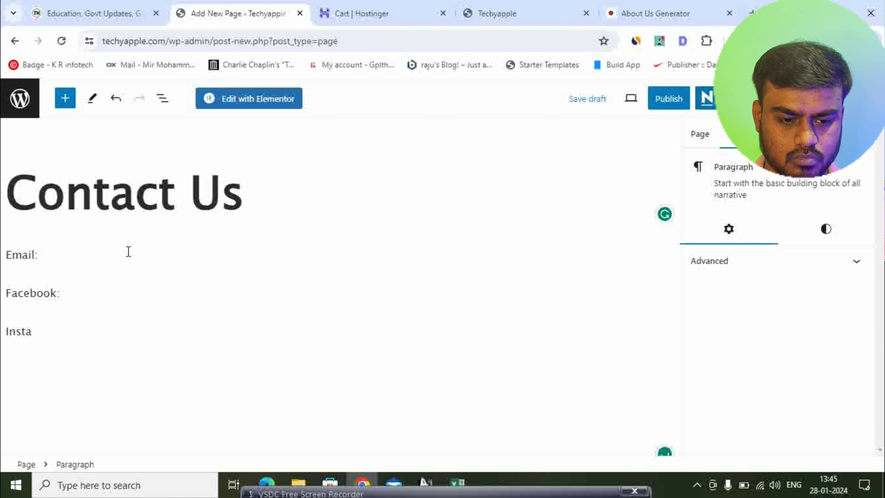
type("gram:")
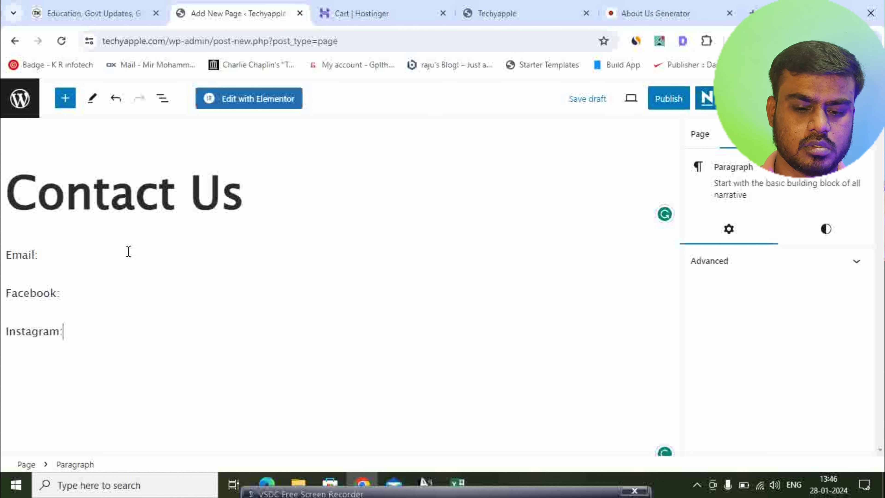
key("Return")
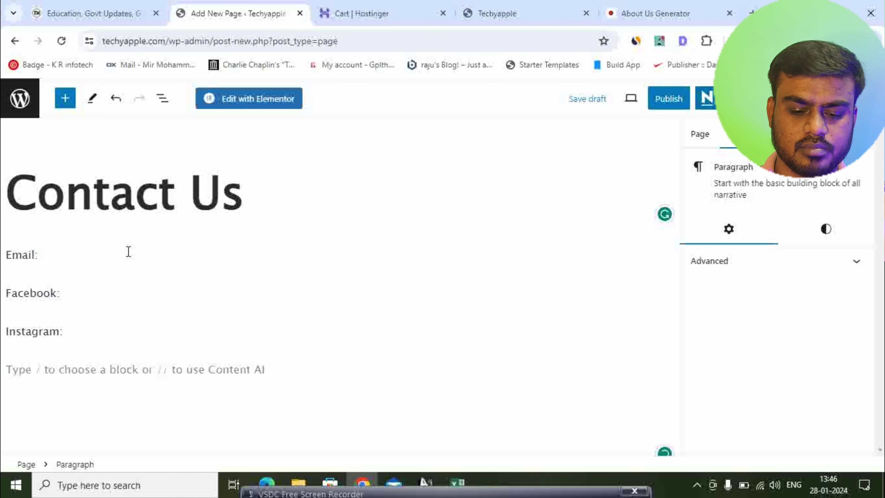
type("Telegram")
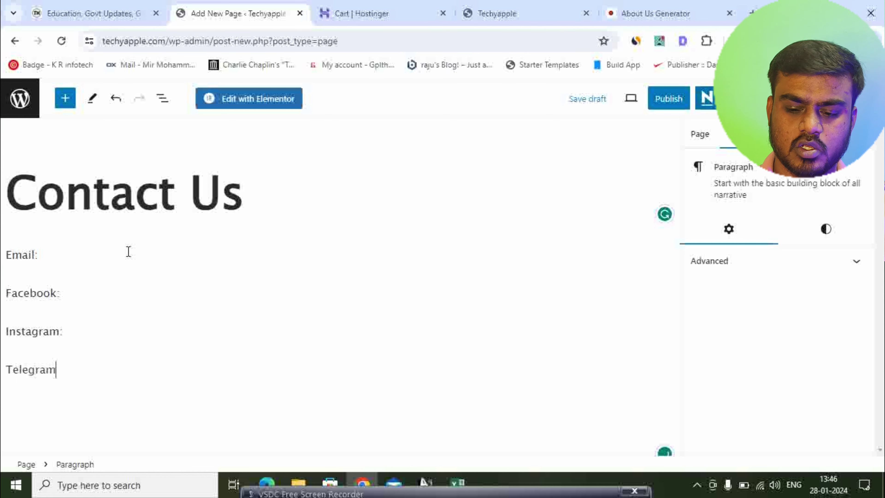
type(":")
key("Return")
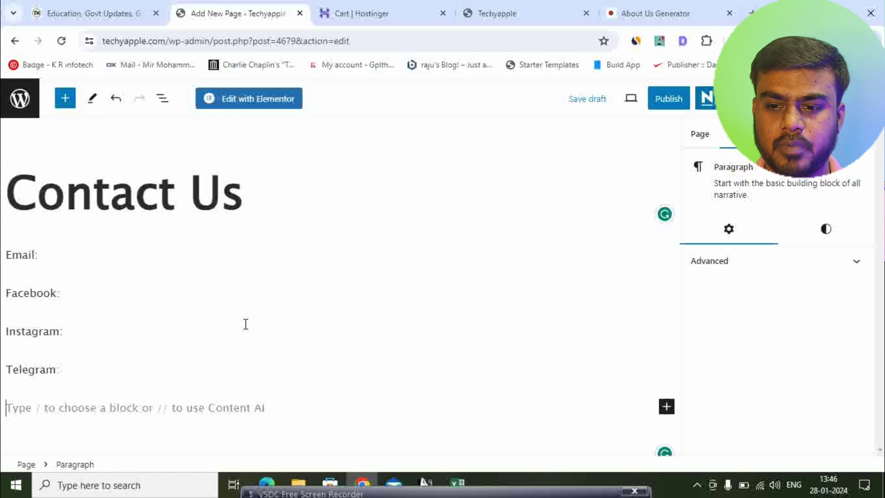
Step: Publish the Contact Us page and go back to the list of pages
left_click(668, 99)
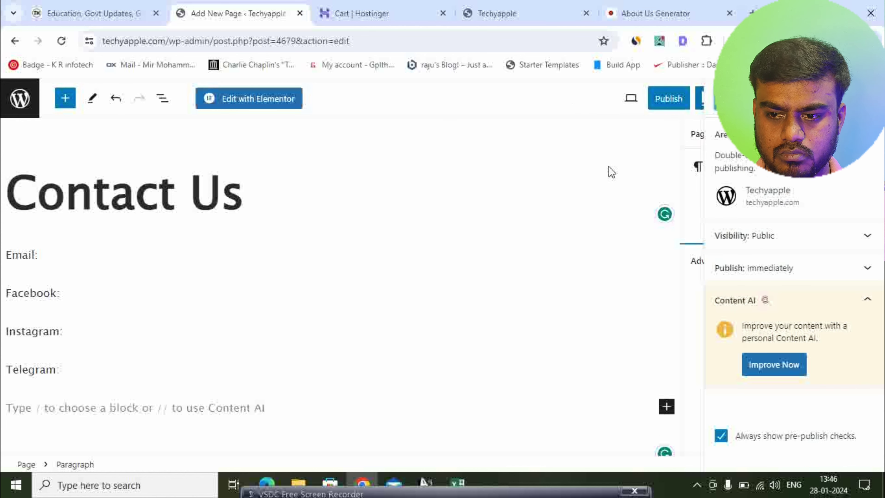
left_click(717, 113)
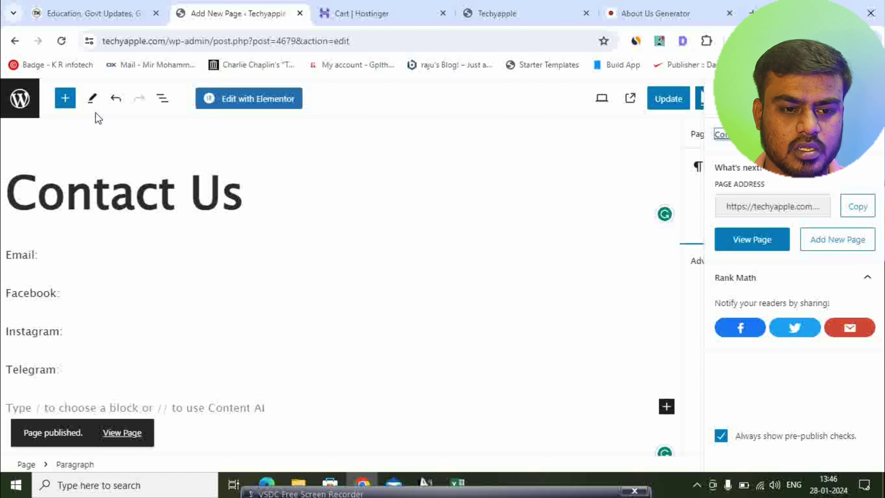
left_click(20, 98)
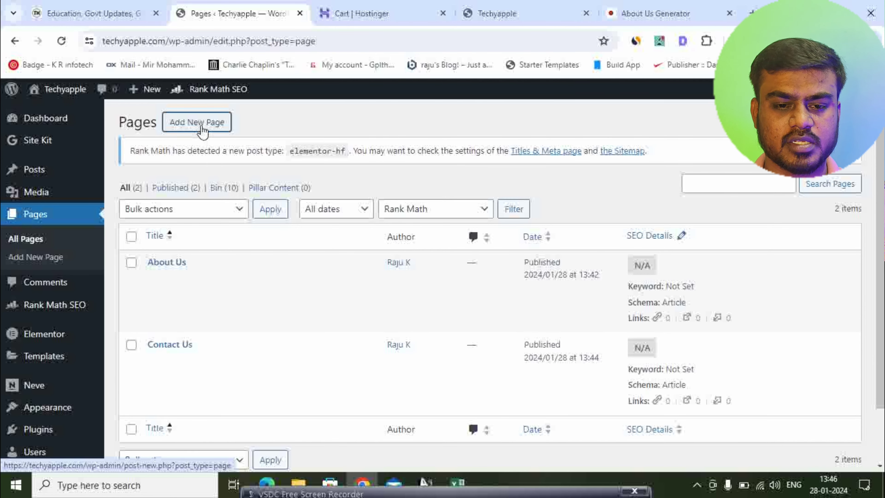
Step: Create another new page titled "Terms and Conditions" and start an empty paragraph in its body
left_click(227, 126)
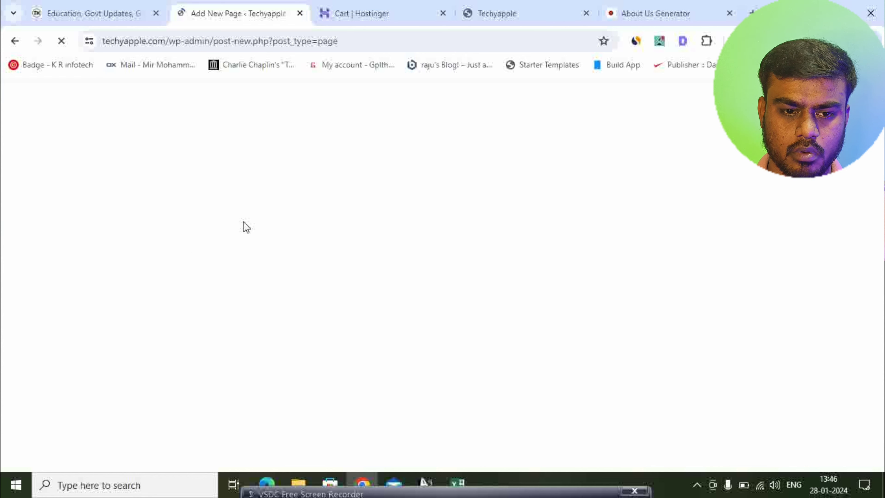
type("T")
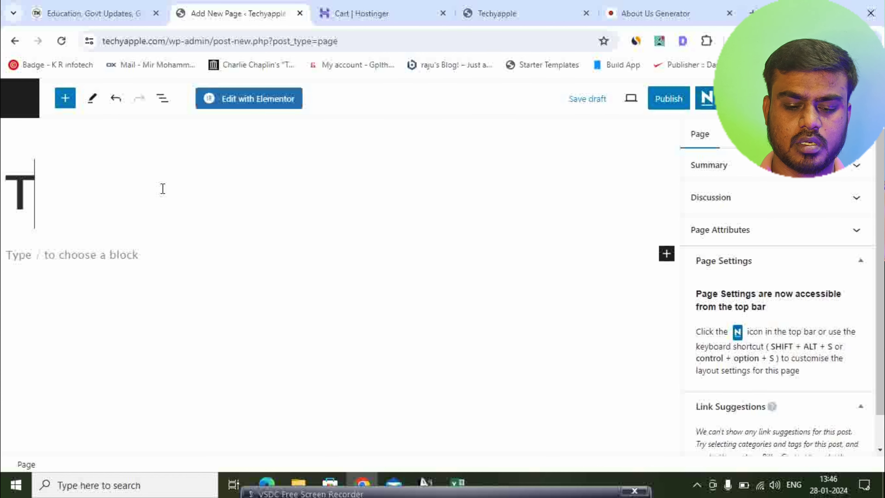
type("erms and Conditiond")
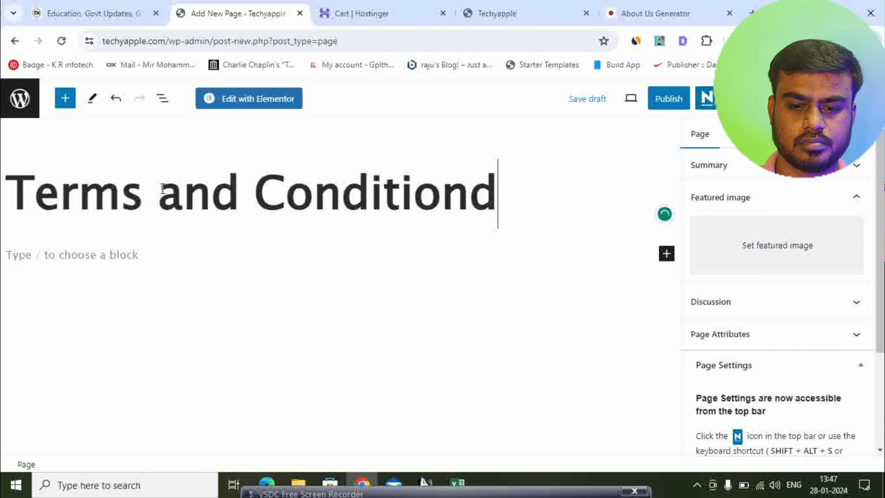
key("BackSpace")
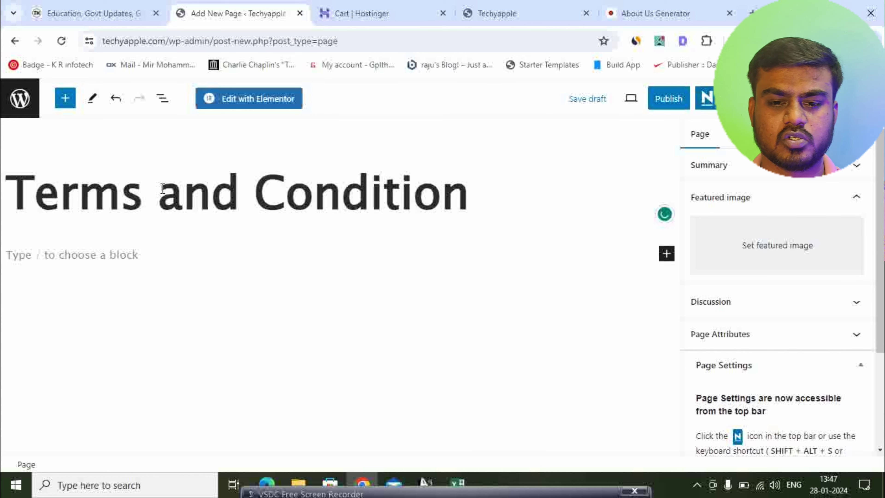
type("s")
key("ctrl+a")
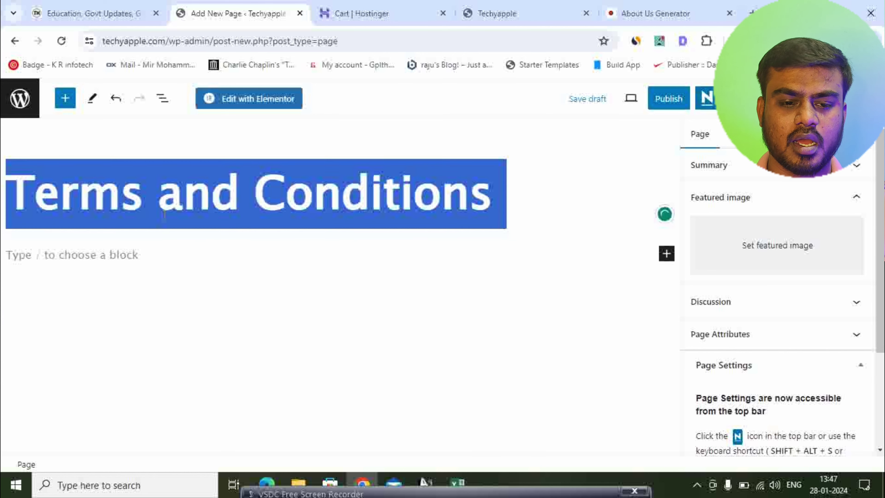
left_click(131, 258)
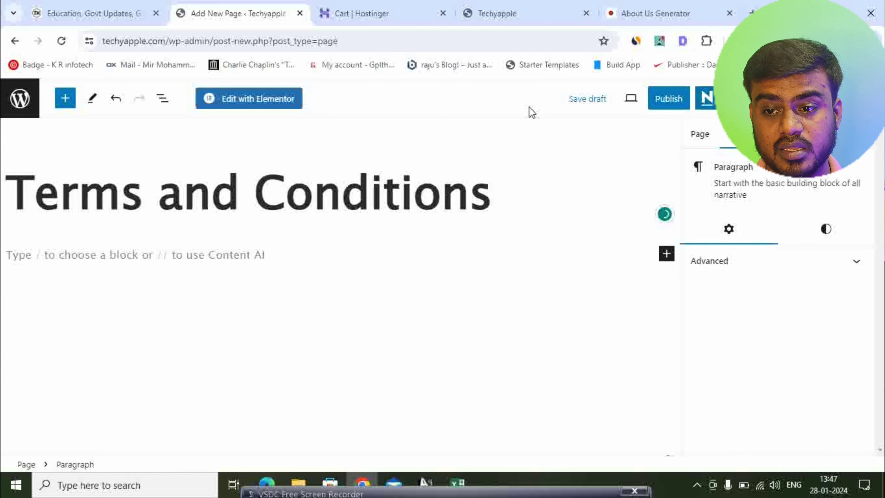
Step: Open ChatGPT at chat.openai.com in a new browser tab
key("ctrl+t")
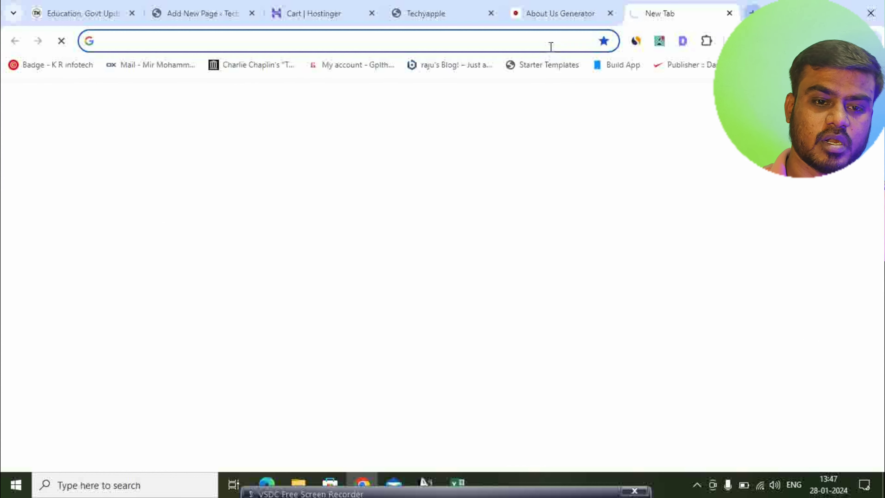
type("chat")
key("Return")
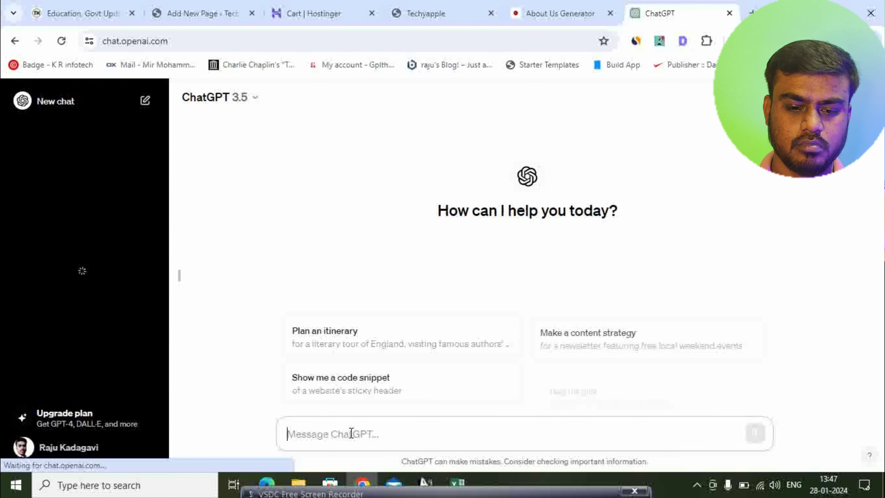
Step: Begin a ChatGPT prompt with "Give me a Terms and Conditions page content for my"
type("Give me a")
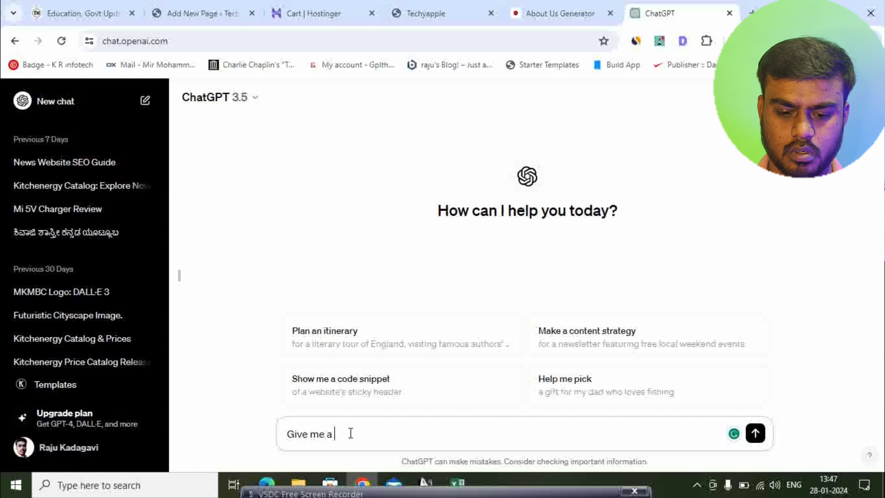
type("Terms")
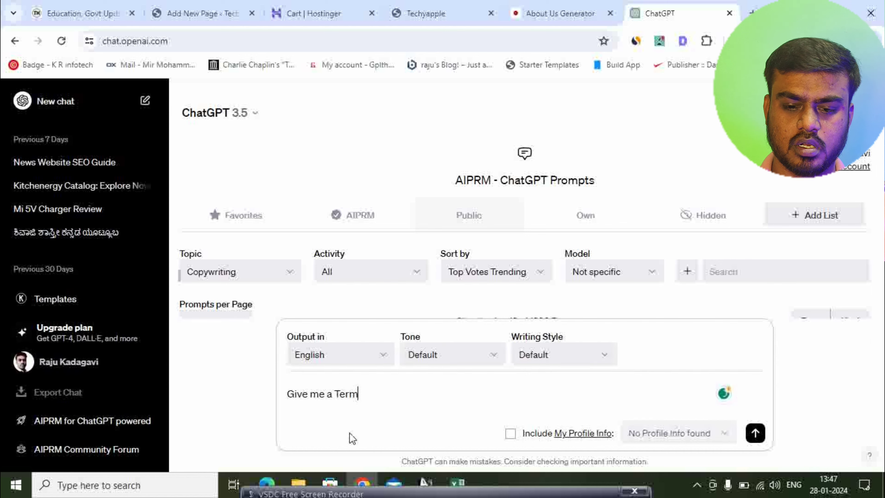
key("BackSpace")
key("BackSpace")
key("BackSpace")
key("BackSpace")
key("BackSpace")
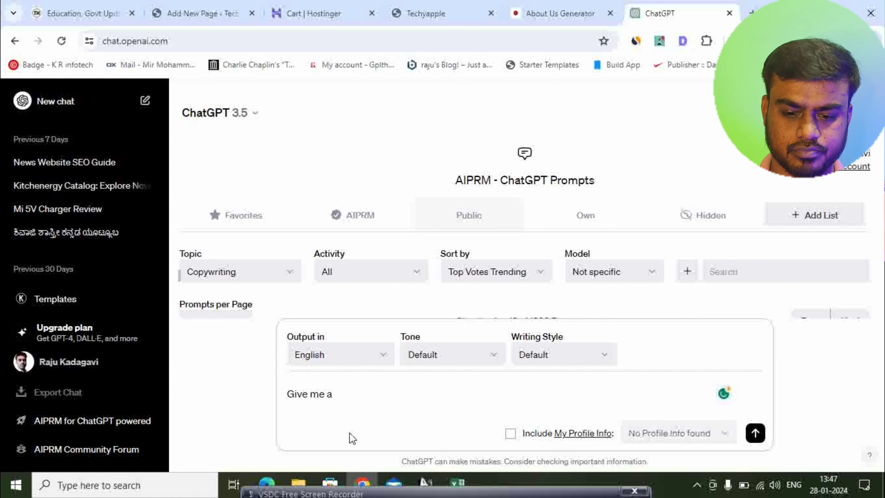
type("Terms and Conditions ")
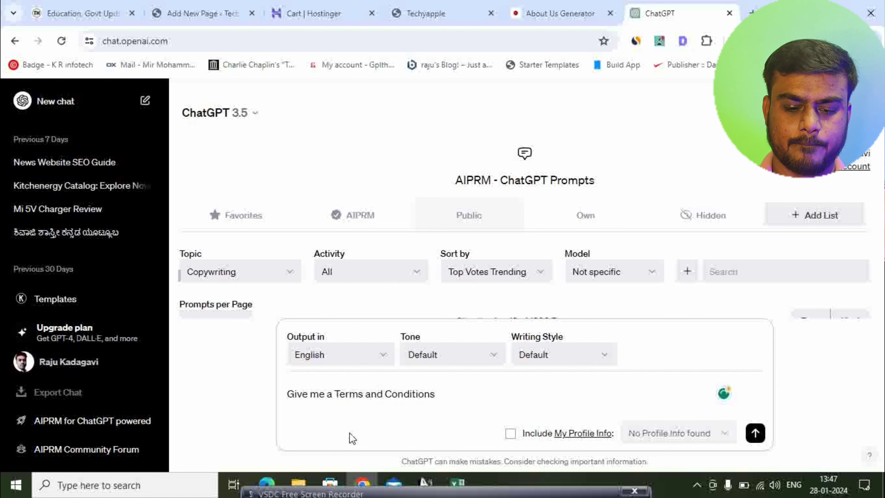
type("page ")
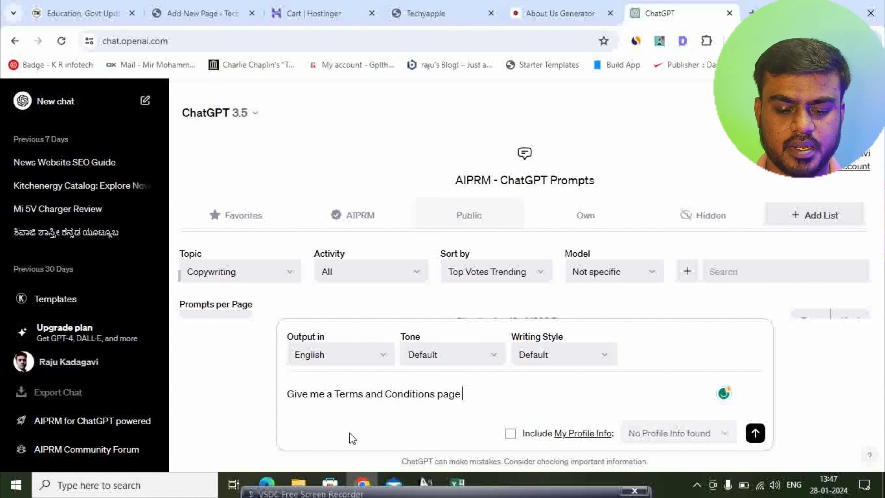
type("content f")
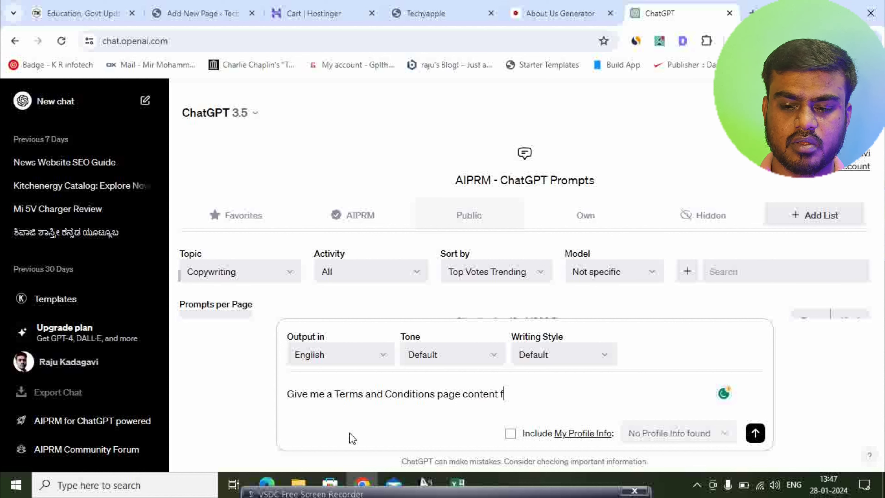
type("or my ")
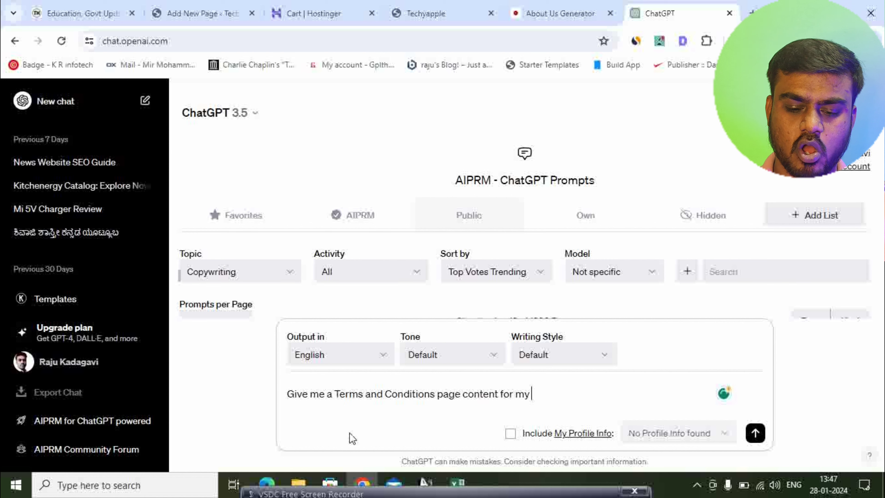
Step: Complete the prompt with "news blog and my news blog name is times of hindu" and send it
type("blog")
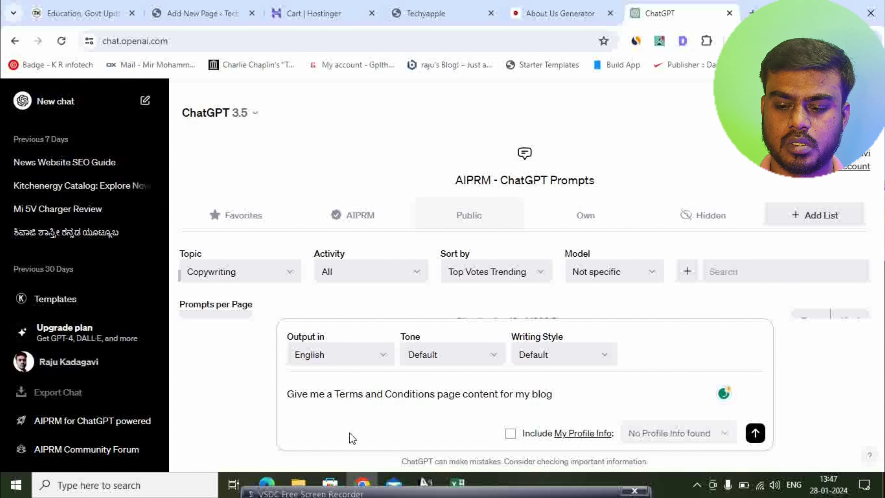
key("BackSpace")
key("BackSpace")
key("BackSpace")
key("BackSpace")
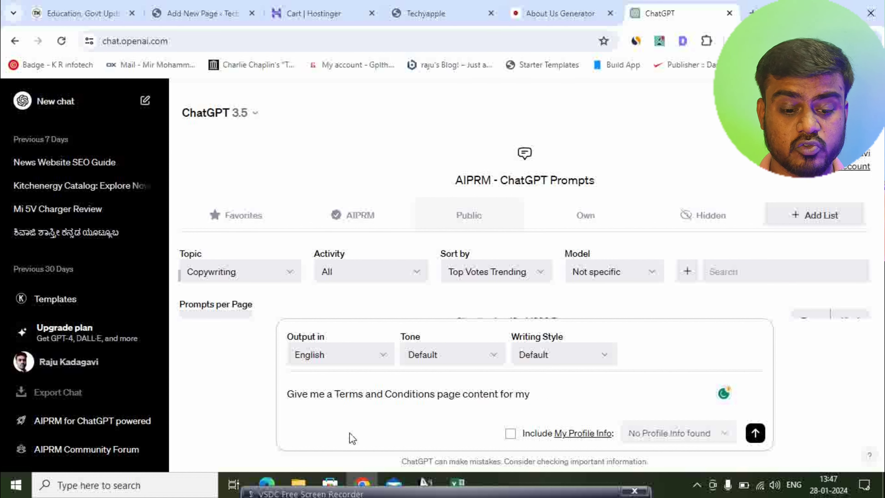
type("news blog")
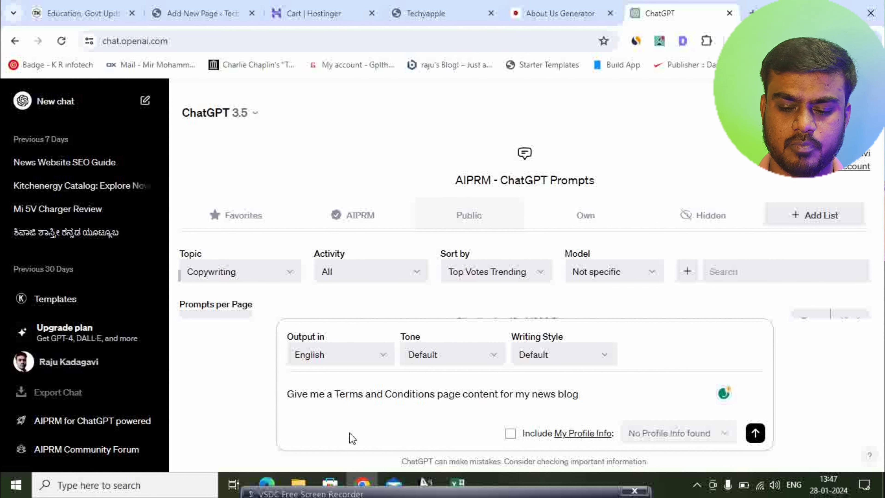
type(" anf")
type("d m")
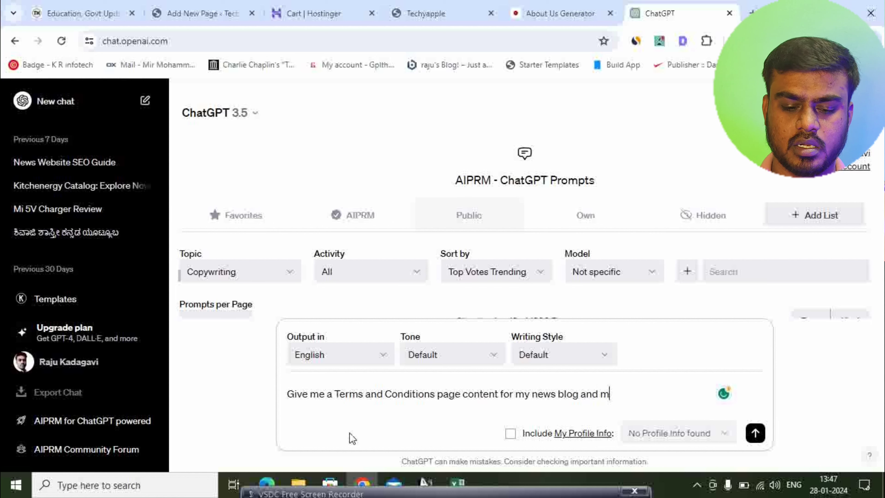
type("y news blog")
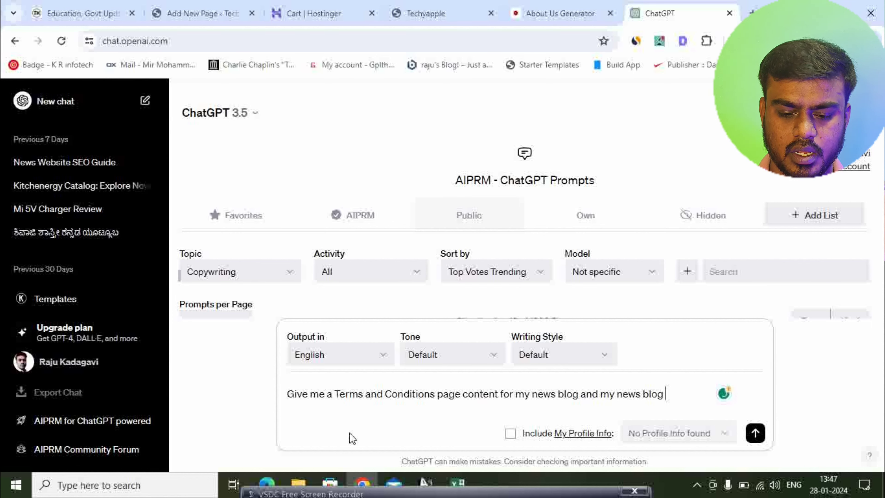
type(" name is ti")
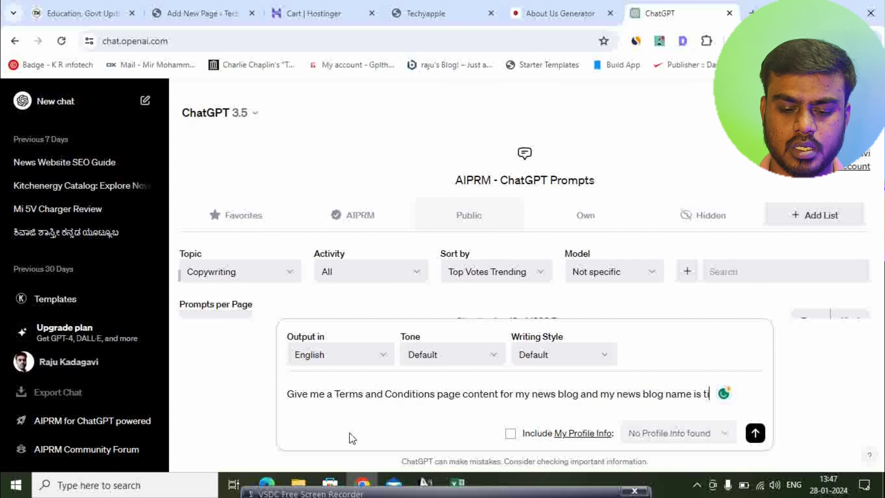
type("mes of hindu")
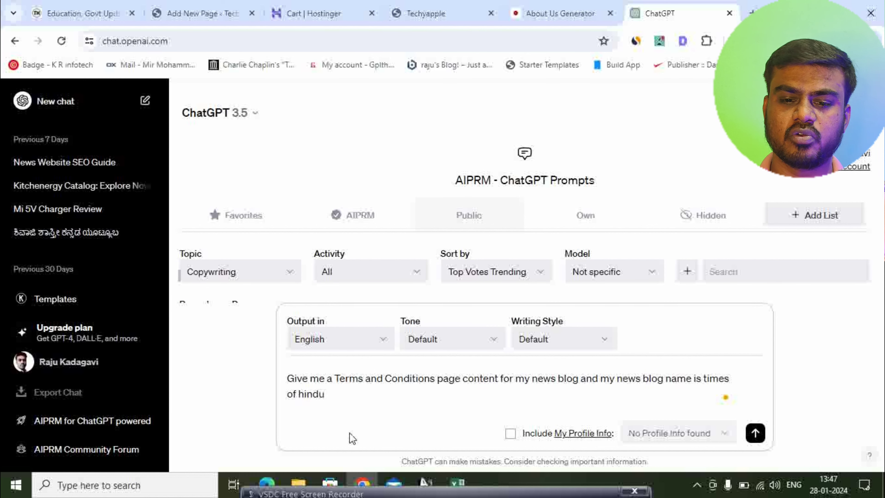
key("Return")
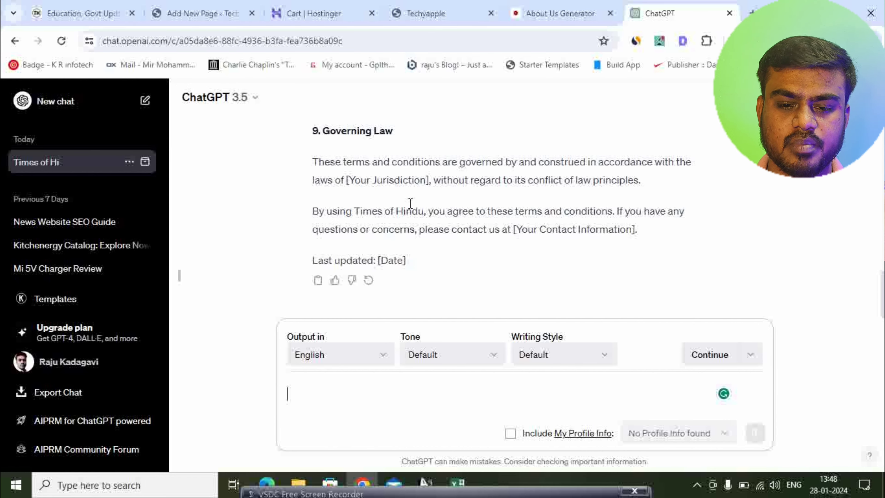
Step: Copy the whole generated terms text from ChatGPT into the body of the WordPress Terms and Conditions page
scroll(409, 204, "up", 20)
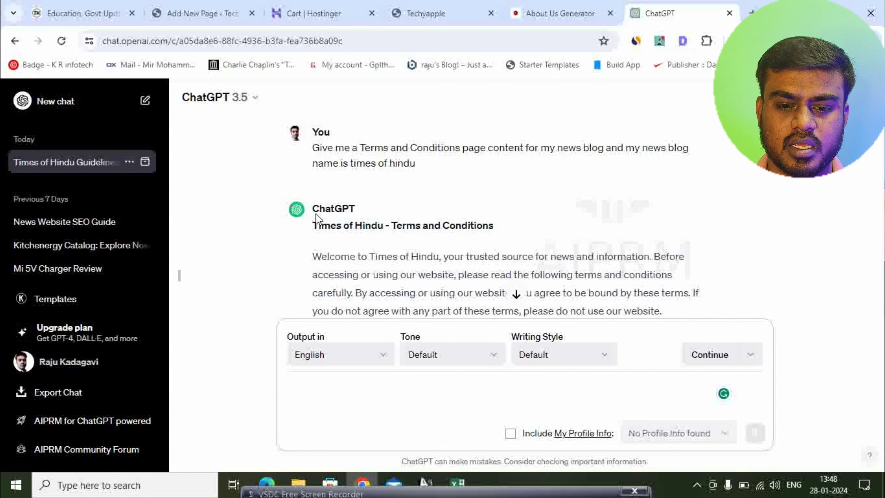
left_click_drag(315, 225, 438, 287)
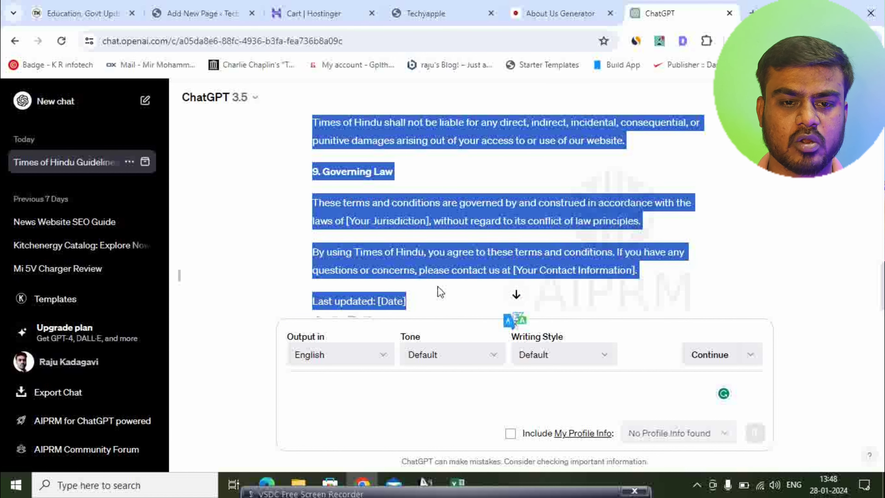
left_click(196, 13)
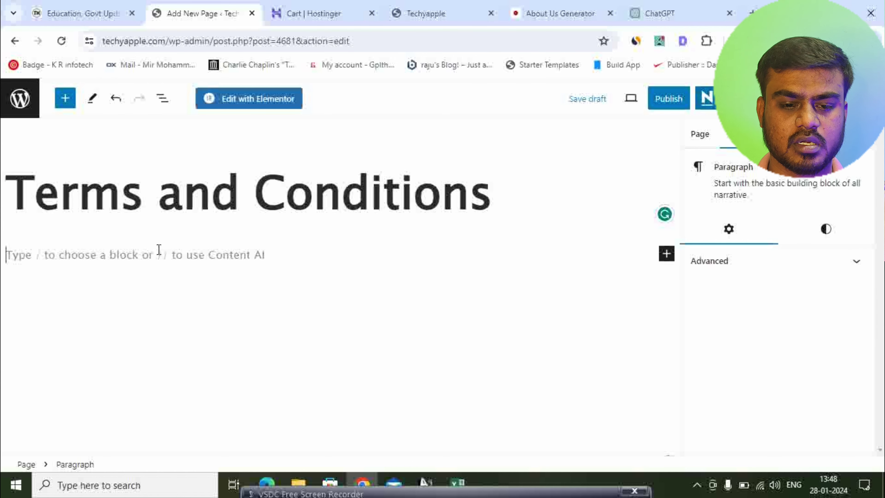
key("ctrl+v")
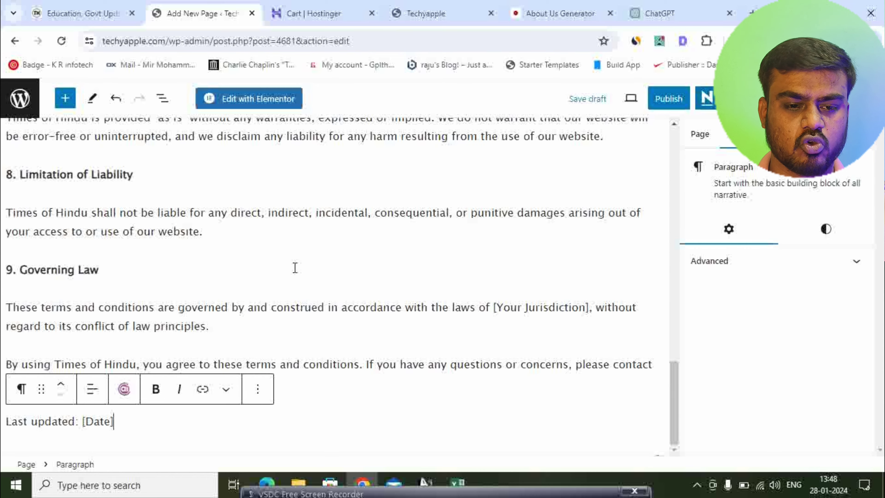
Step: Review the pasted terms and replace the "[Date]" placeholder in the "Last updated" line with 28.01.2024
scroll(277, 262, "up", 20)
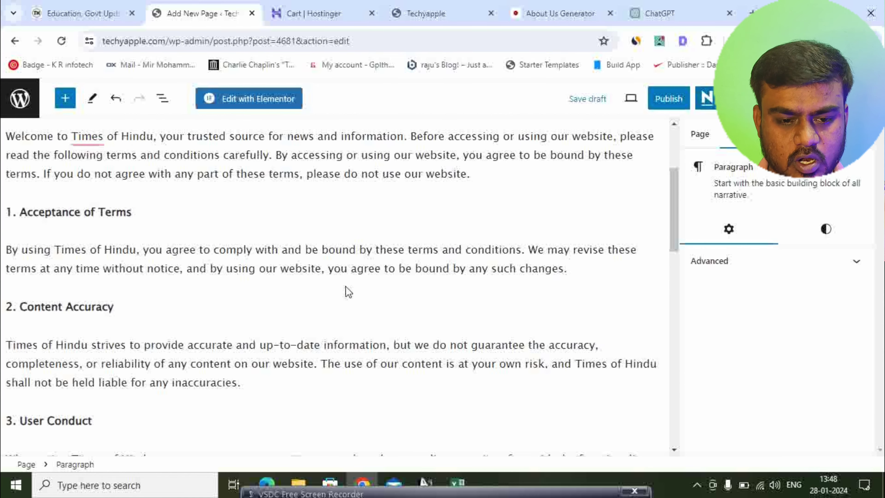
scroll(211, 300, "down", 10)
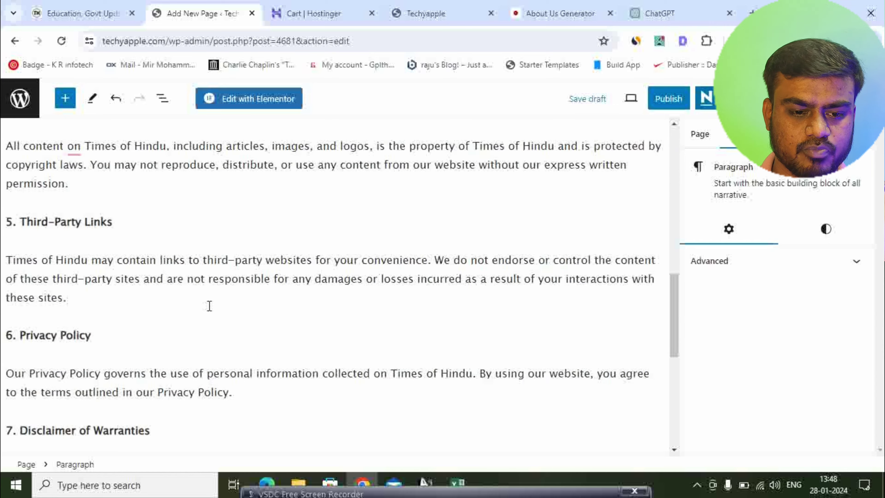
scroll(209, 305, "up", 9)
scroll(335, 289, "down", 12)
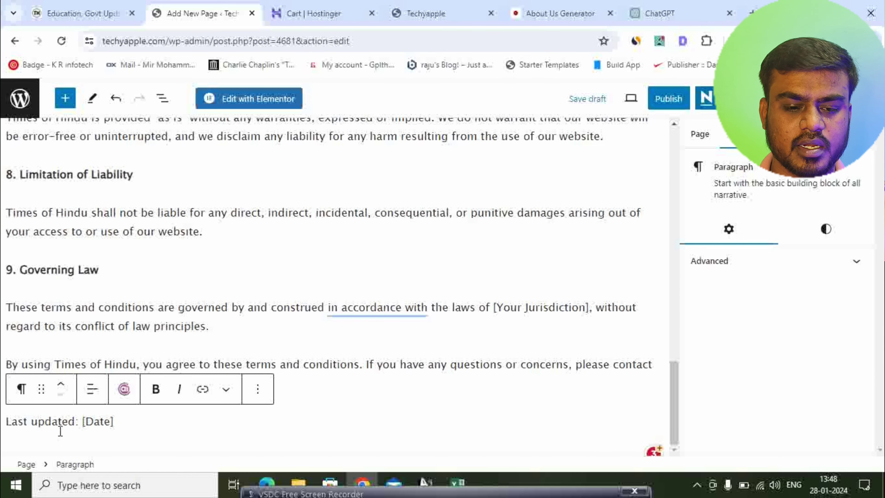
left_click_drag(110, 422, 81, 422)
type("28.01")
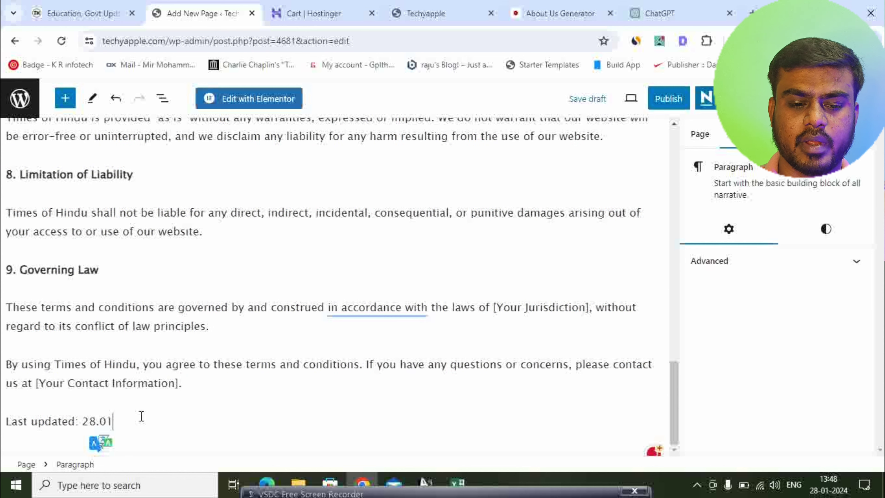
type(".2024")
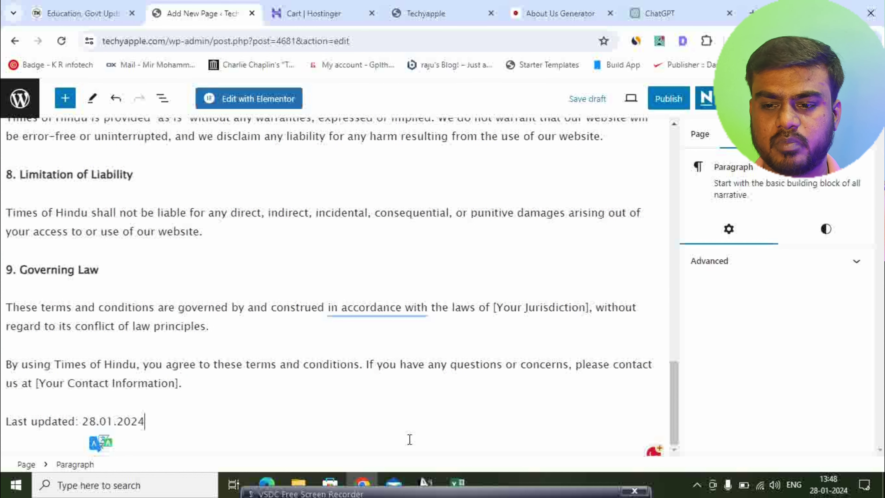
Step: Publish the Terms and Conditions page and return to the list of pages
left_click(668, 98)
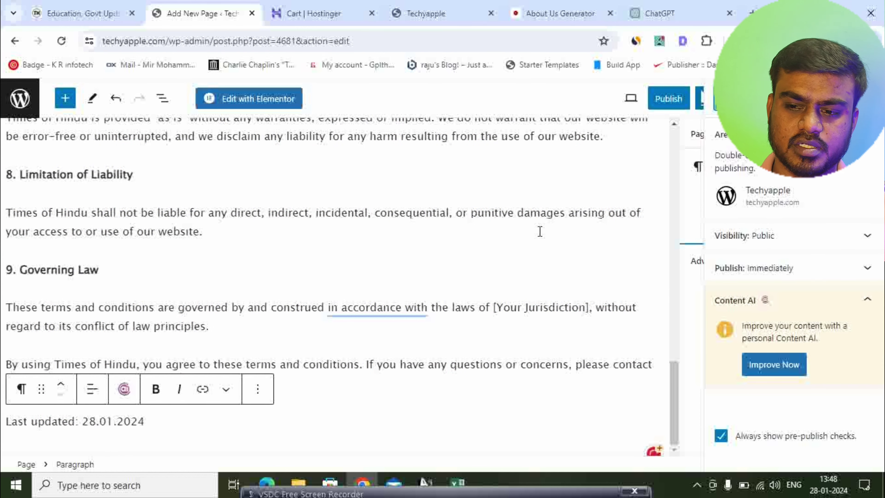
left_click(669, 99)
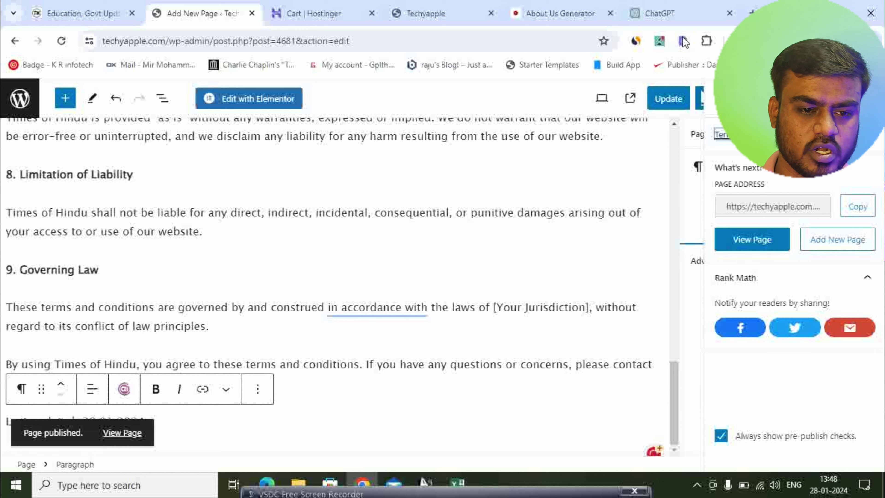
left_click(19, 98)
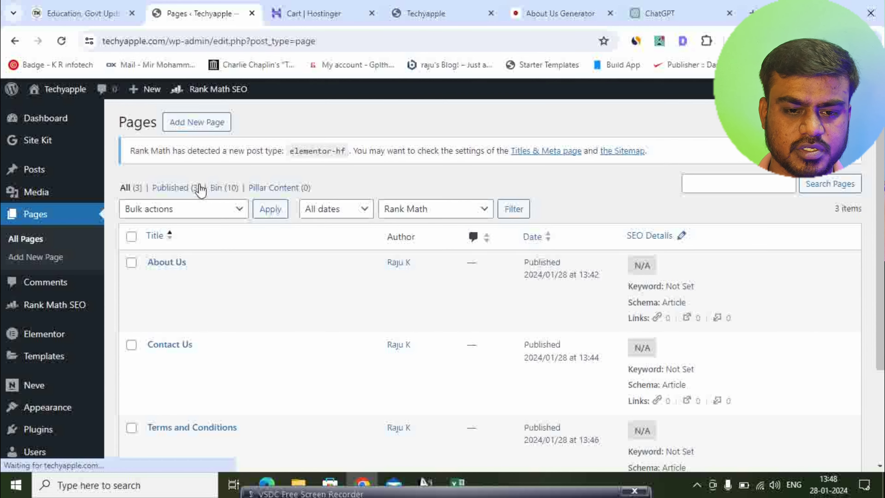
Step: Create another new page titled "Privacy Policy" and start an empty paragraph in its body
left_click(197, 122)
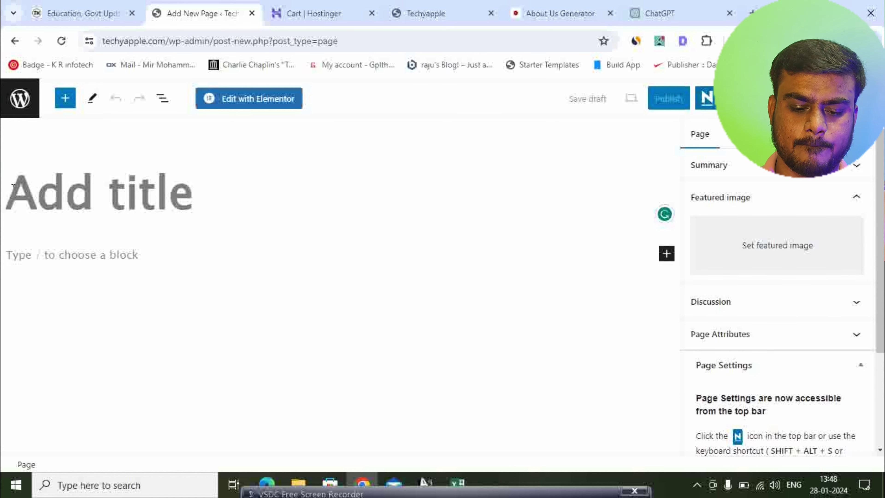
type("Privacy ")
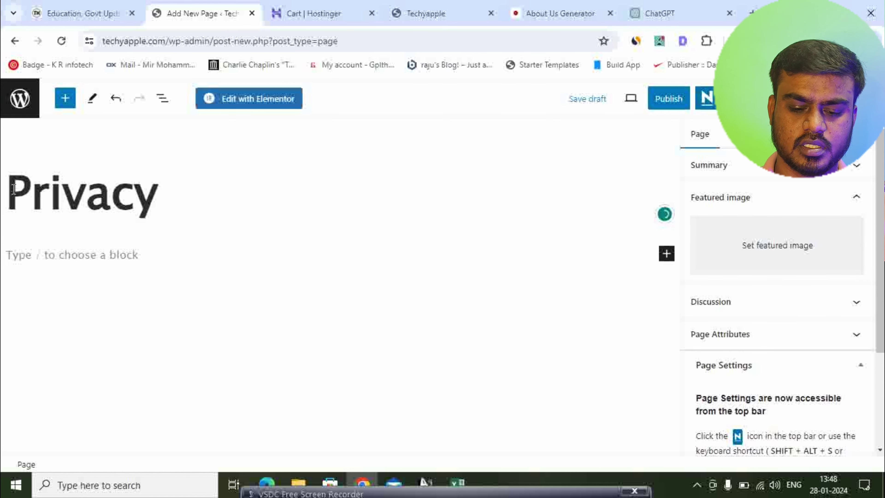
type("Policy")
key("ctrl+a")
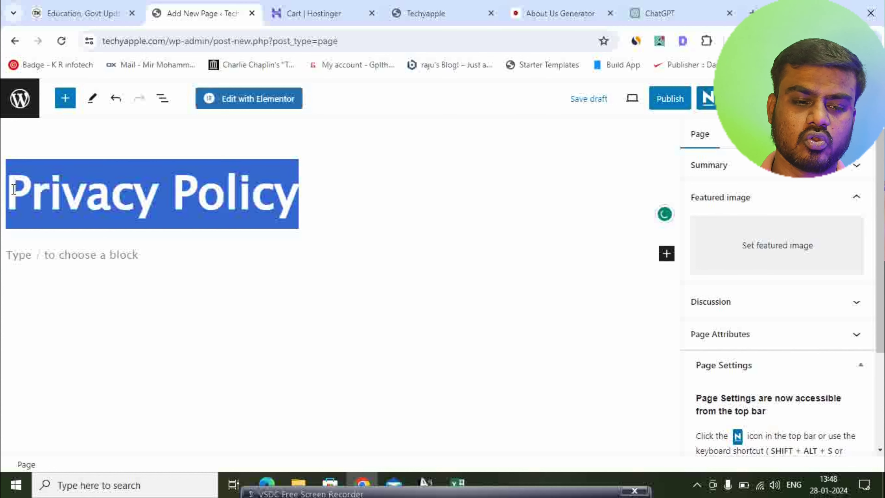
key("Return")
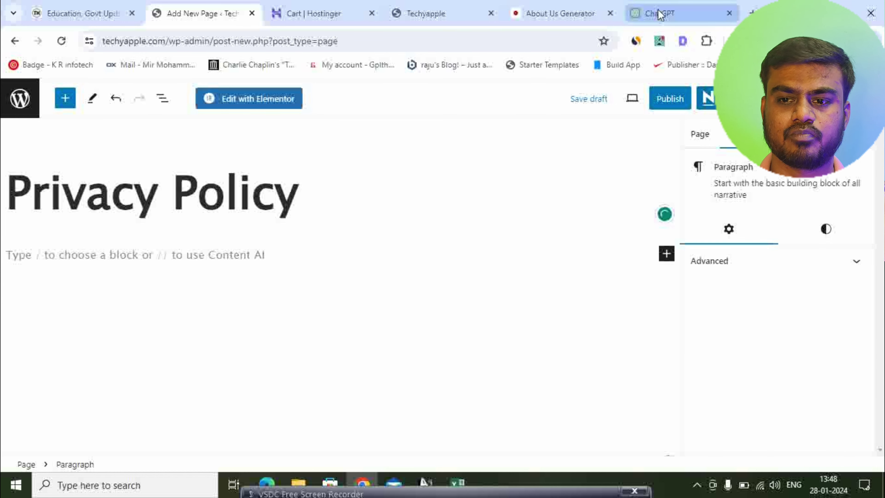
Step: Switch to ChatGPT and send the follow-up prompt "and also give me Privacy Policy page content"
left_click(660, 14)
left_click(377, 390)
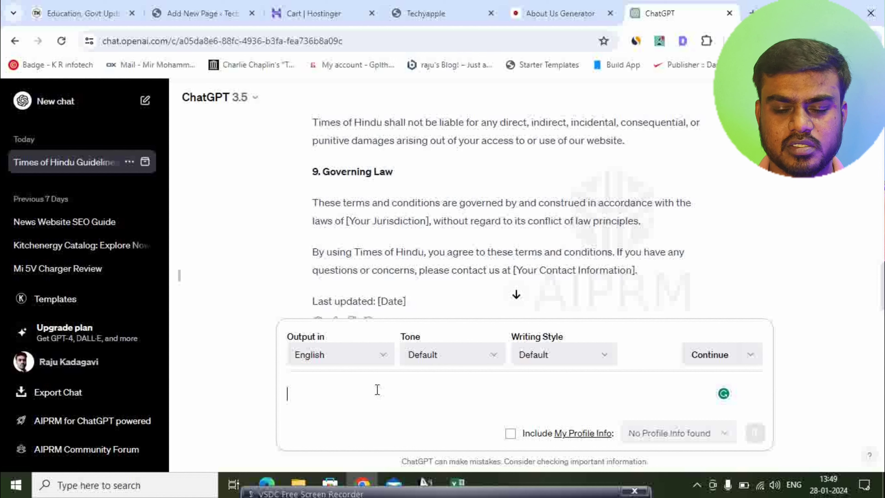
scroll(377, 390, "down", 1)
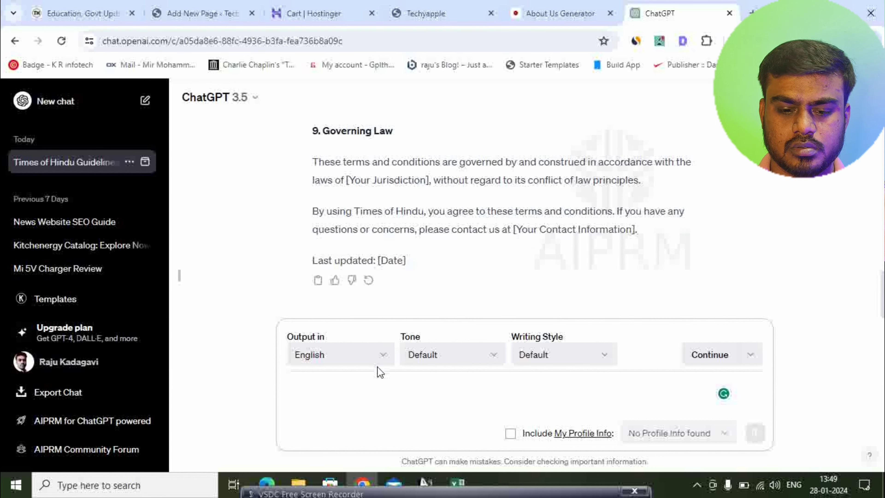
type("and al")
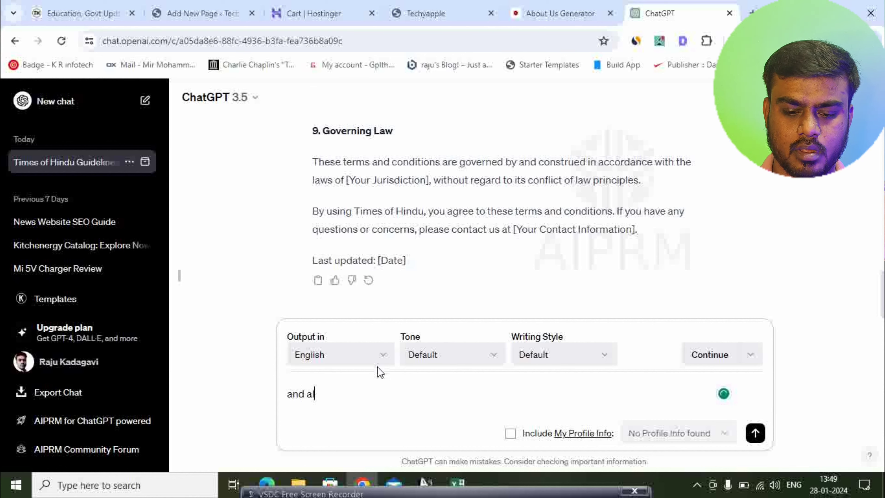
type("so giv")
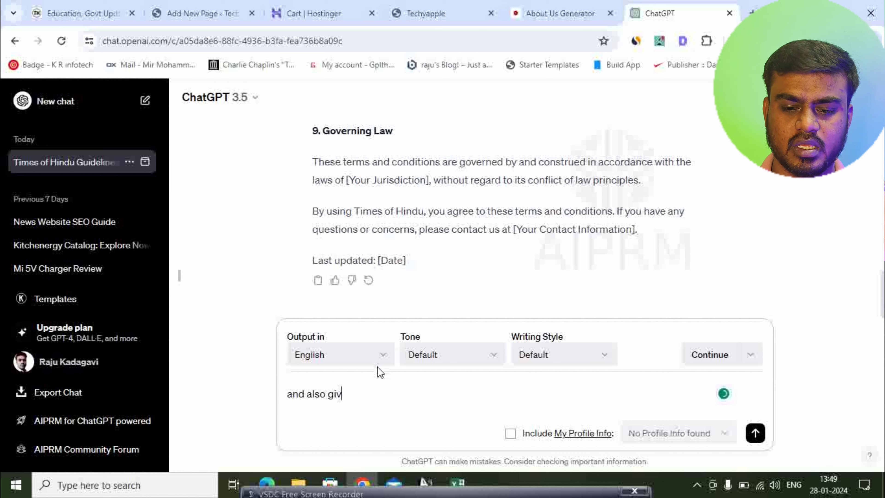
type("e me Privacy Policy")
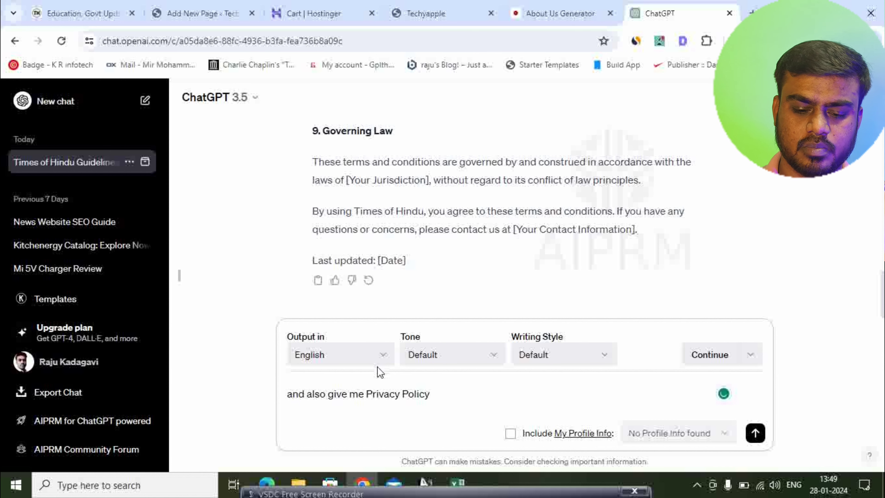
type(" page c")
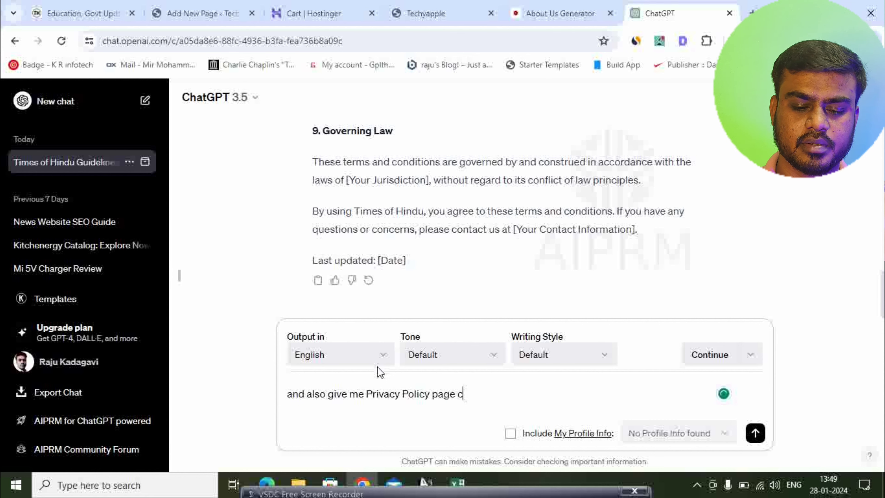
type("ontent")
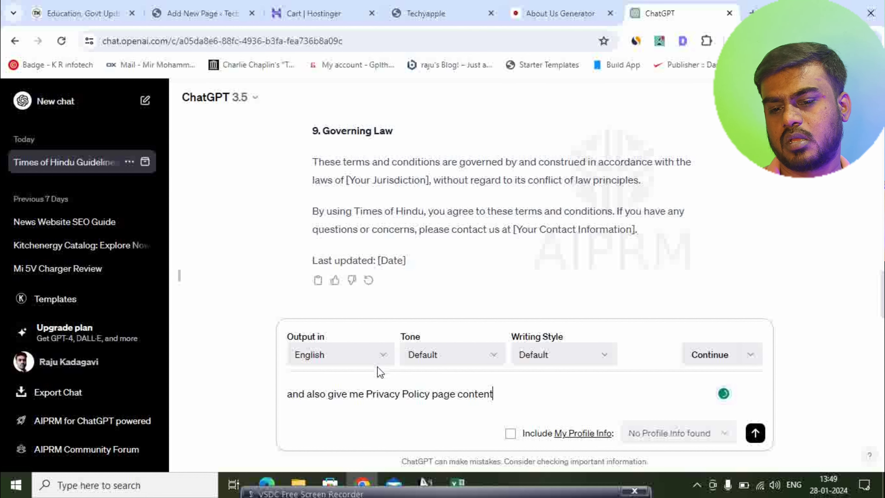
key("Return")
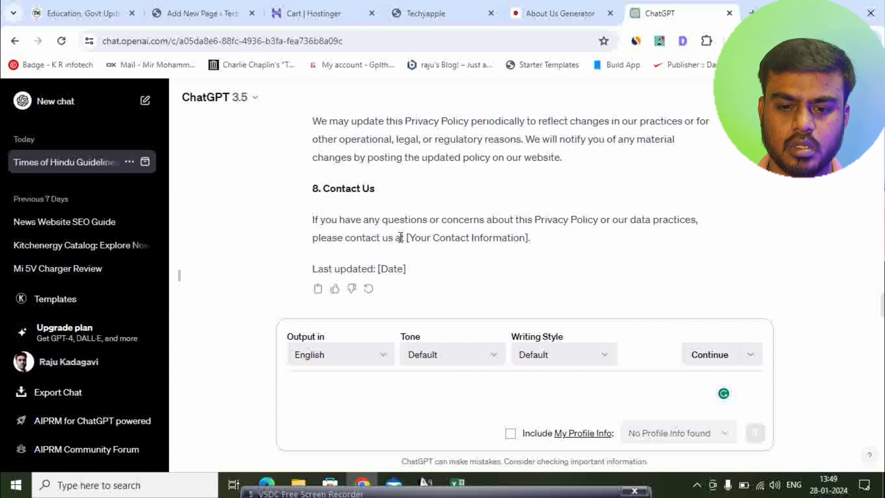
Step: Copy the whole generated privacy policy, from its heading to the "Last updated" line, into the body of the WordPress Privacy Policy page
scroll(400, 243, "up", 20)
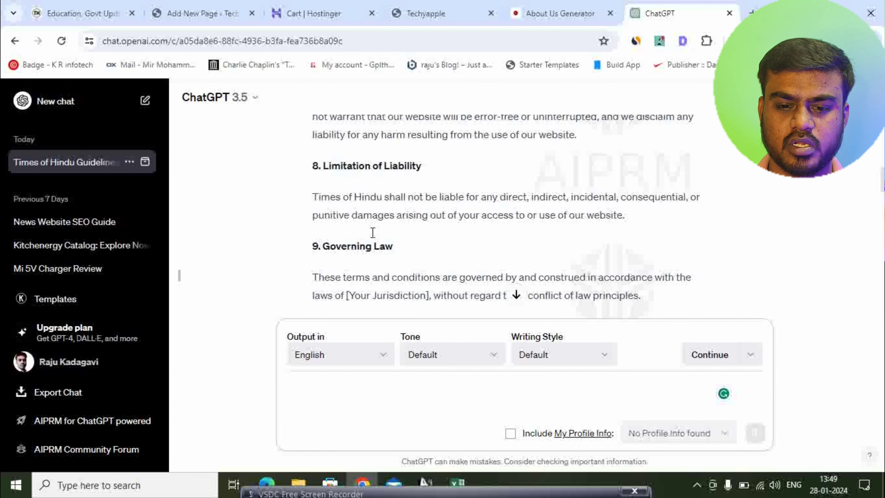
scroll(371, 238, "down", 4)
scroll(371, 239, "down", 4)
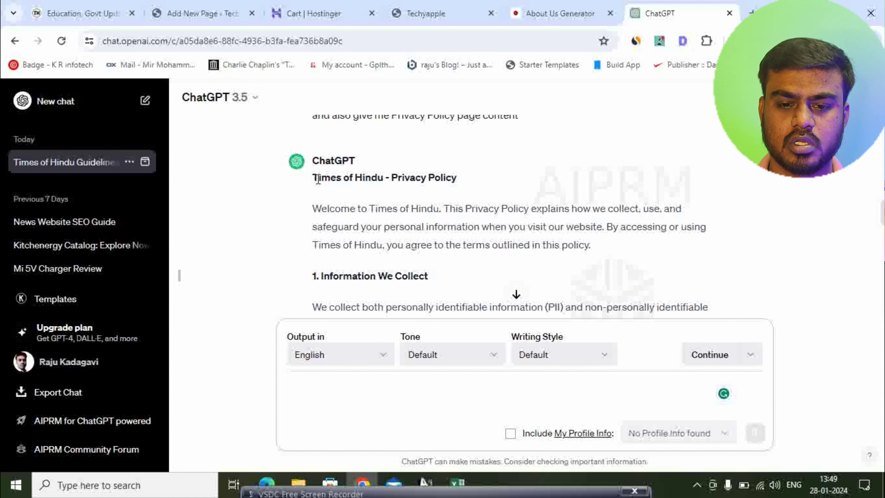
left_click_drag(314, 178, 477, 284)
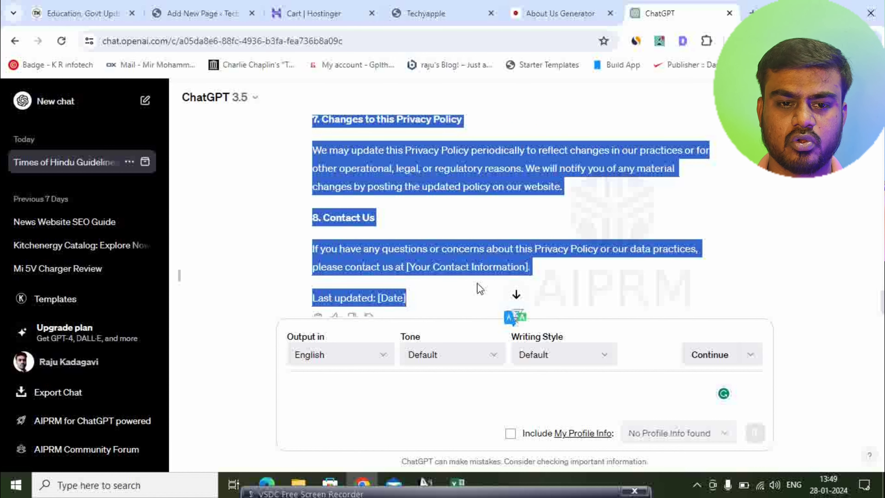
left_click(199, 14)
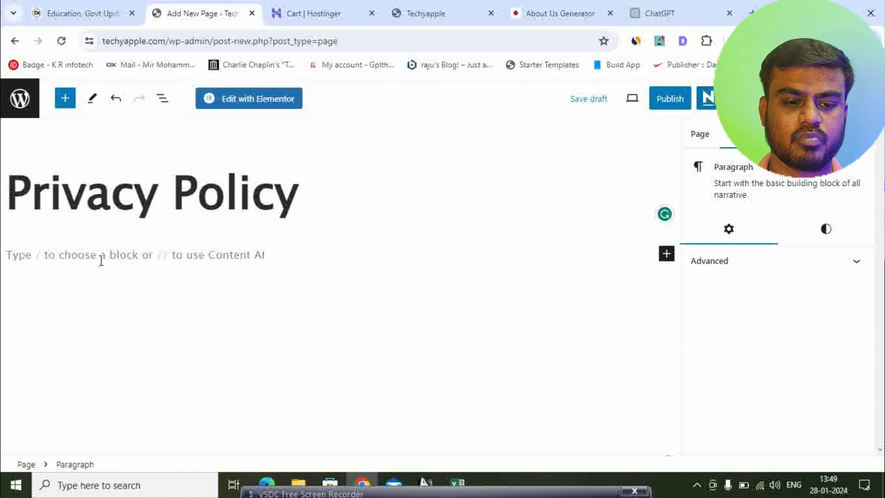
key("ctrl+v")
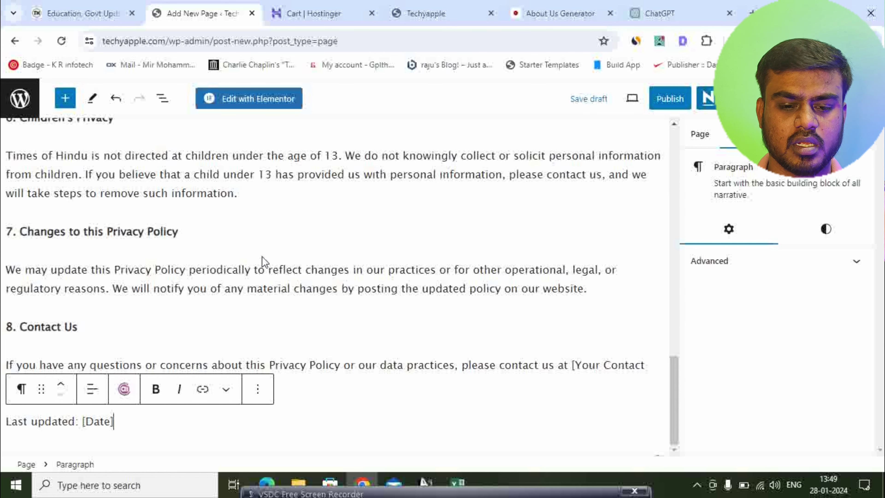
Step: Check the contact and date placeholders at the end of the policy, then publish the Privacy Policy page and return to the pages list
left_click(380, 365)
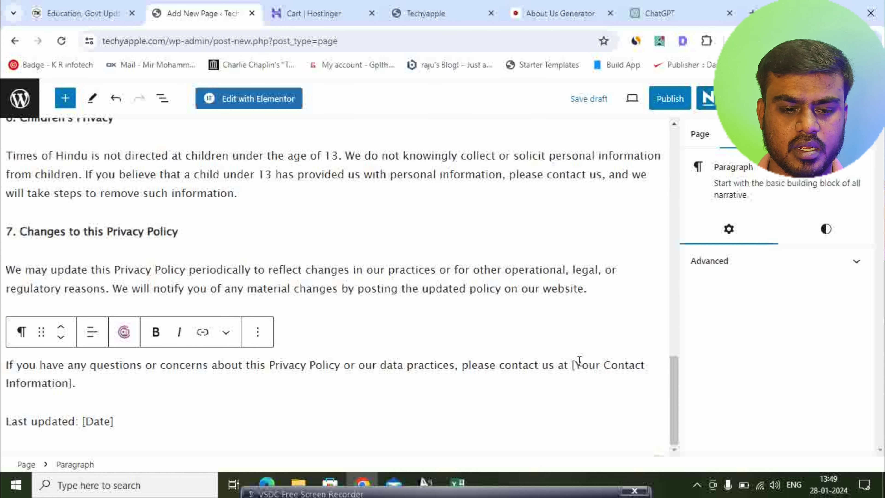
left_click_drag(576, 364, 565, 411)
left_click(131, 421)
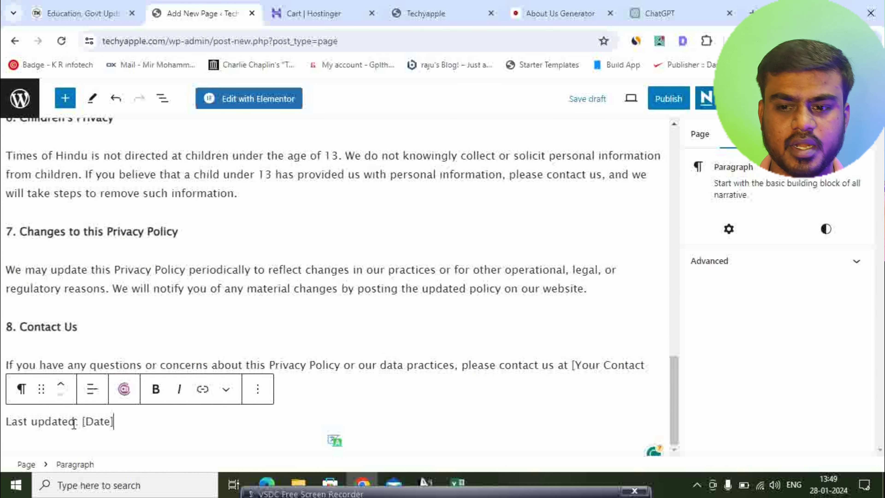
left_click(661, 105)
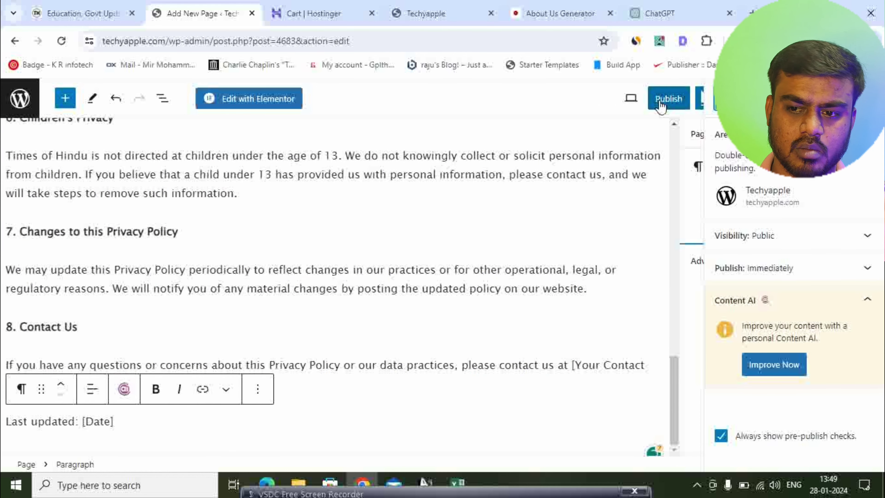
left_click(661, 105)
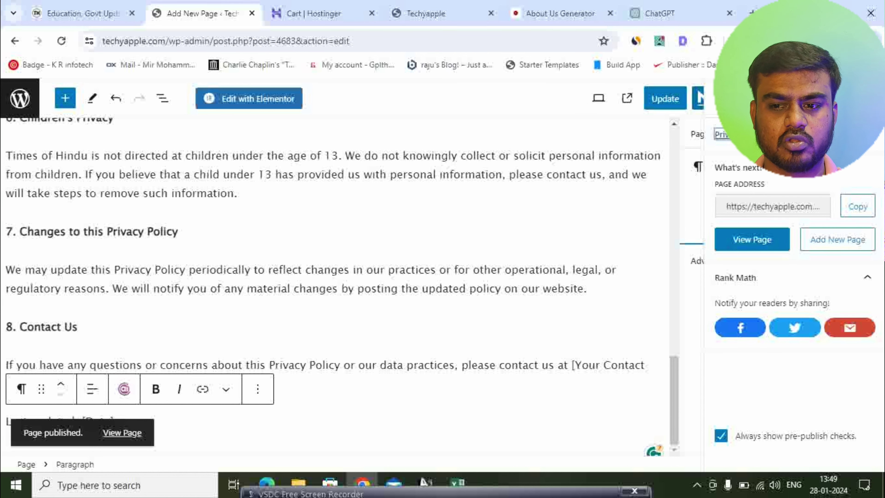
left_click(21, 99)
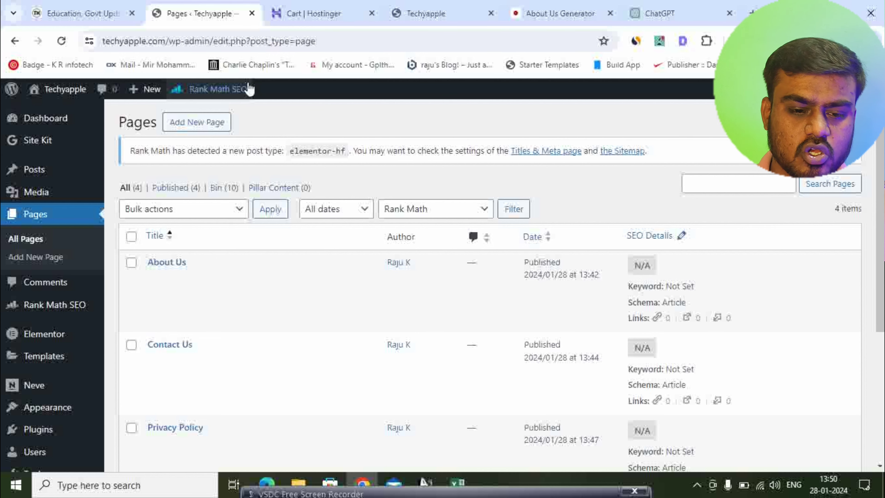
Step: Review the list of published pages, then open the site's menu settings and load "main (Primary Menu)" for editing
scroll(300, 272, "down", 5)
scroll(300, 275, "down", 1)
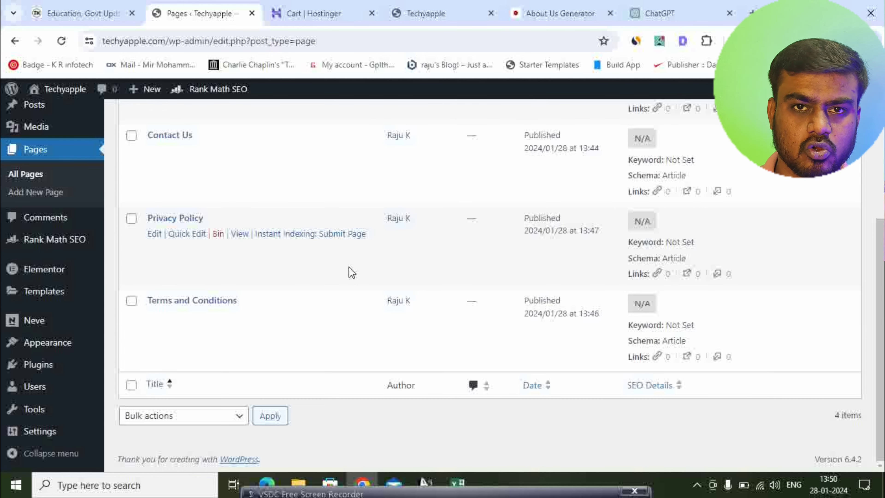
scroll(347, 270, "up", 6)
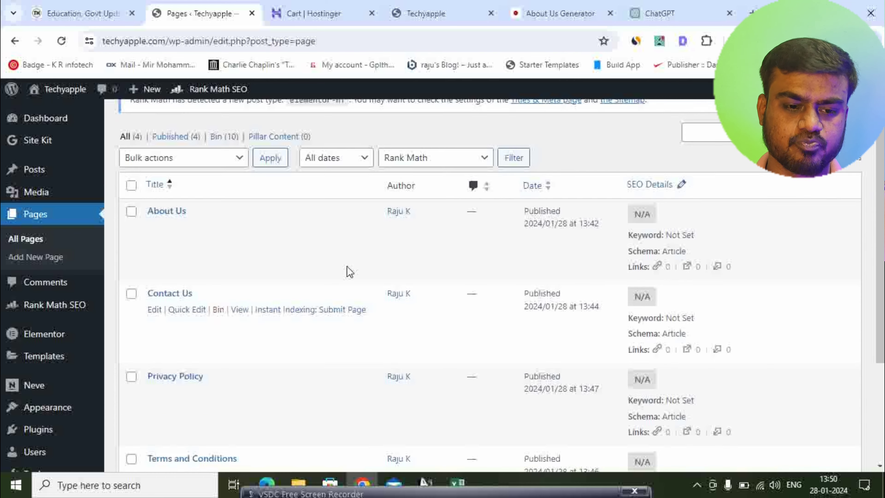
scroll(53, 299, "down", 3)
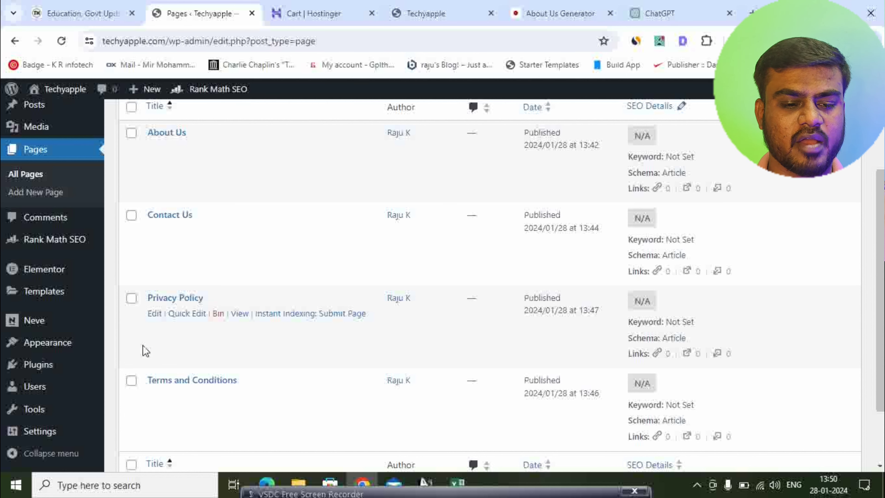
mouse_move(56, 340)
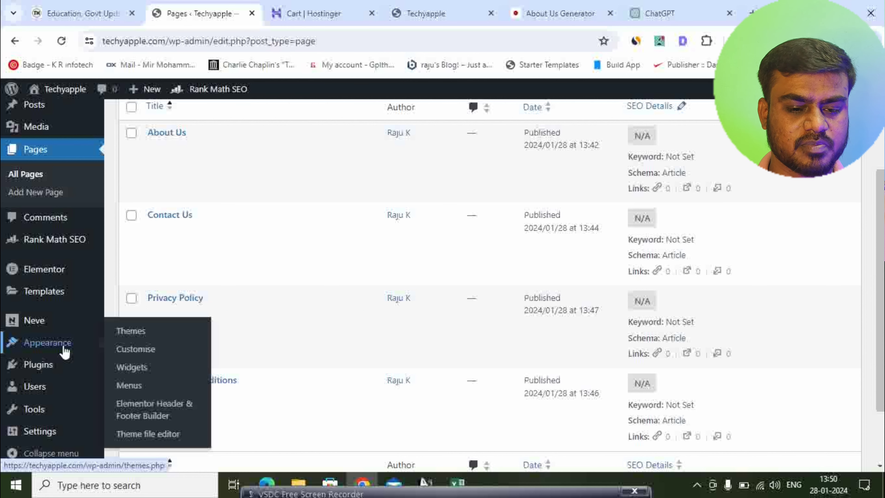
left_click(130, 386)
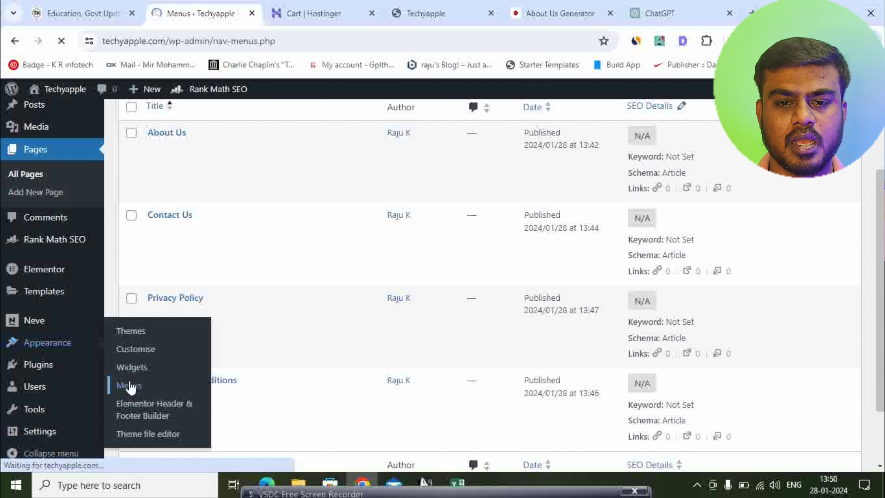
scroll(437, 276, "down", 2)
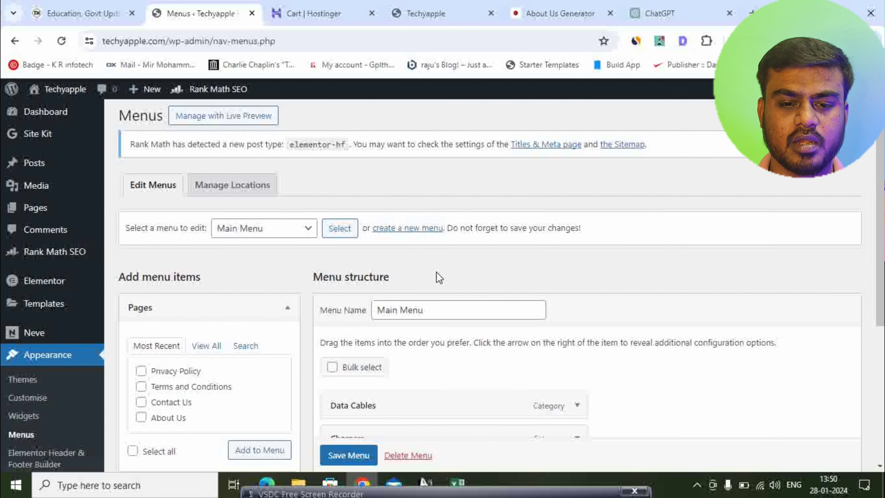
left_click(279, 178)
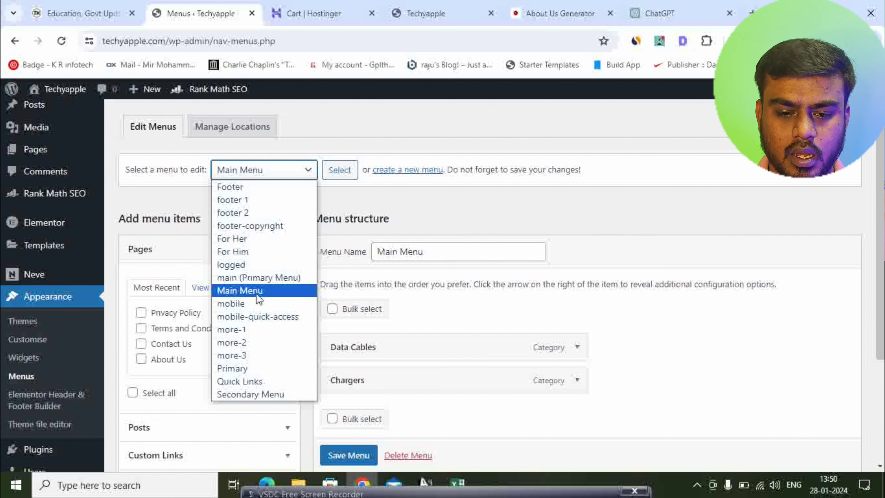
left_click(271, 278)
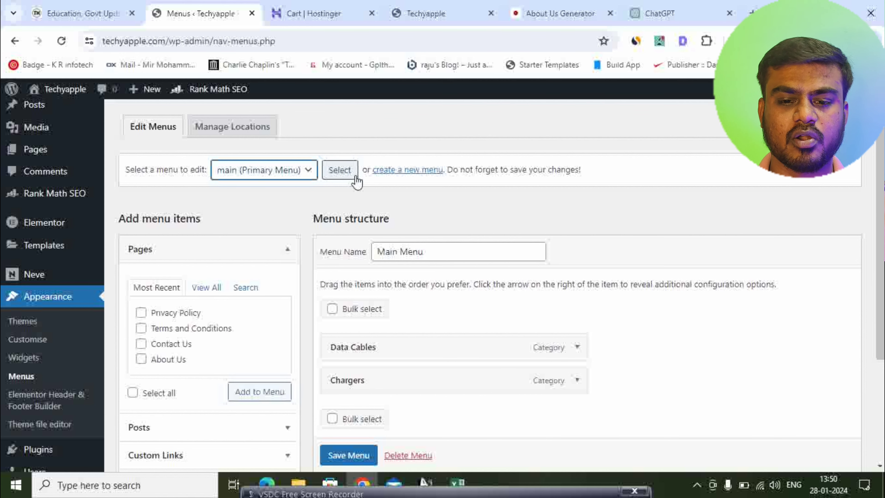
left_click(339, 170)
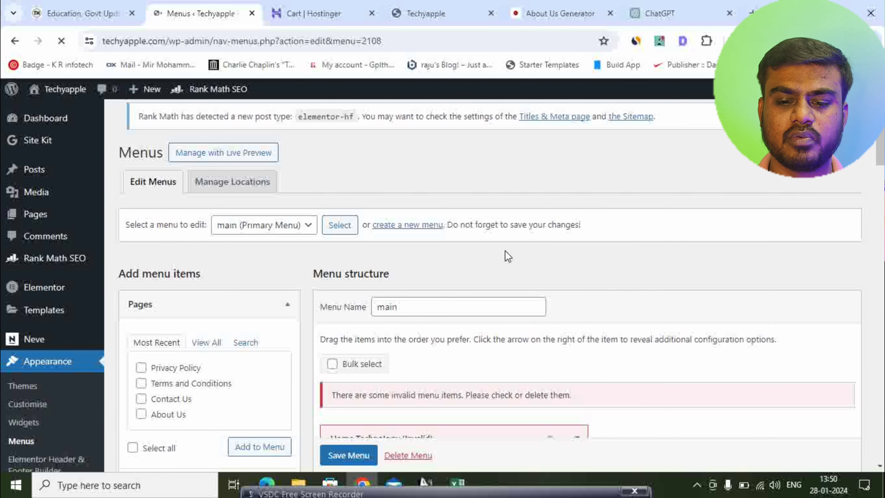
Step: Look through the items in the main menu's structure and turn on bulk selection for them
scroll(506, 255, "down", 4)
scroll(650, 282, "down", 3)
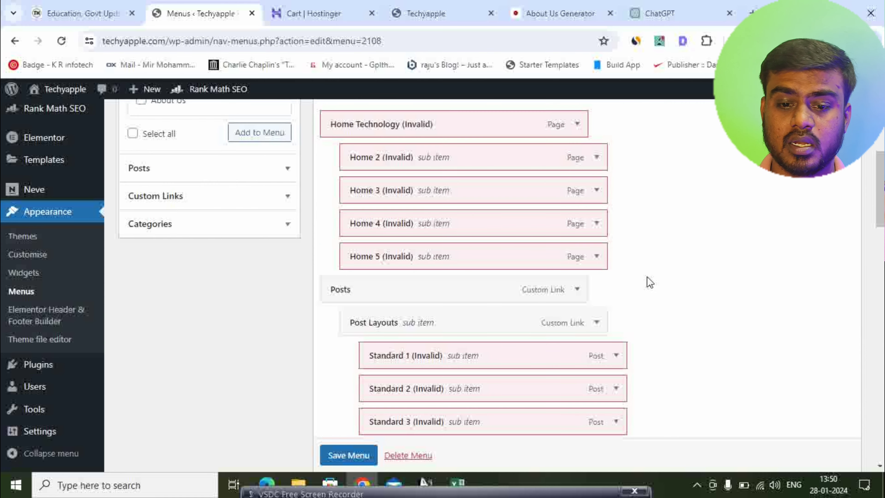
scroll(658, 296, "down", 10)
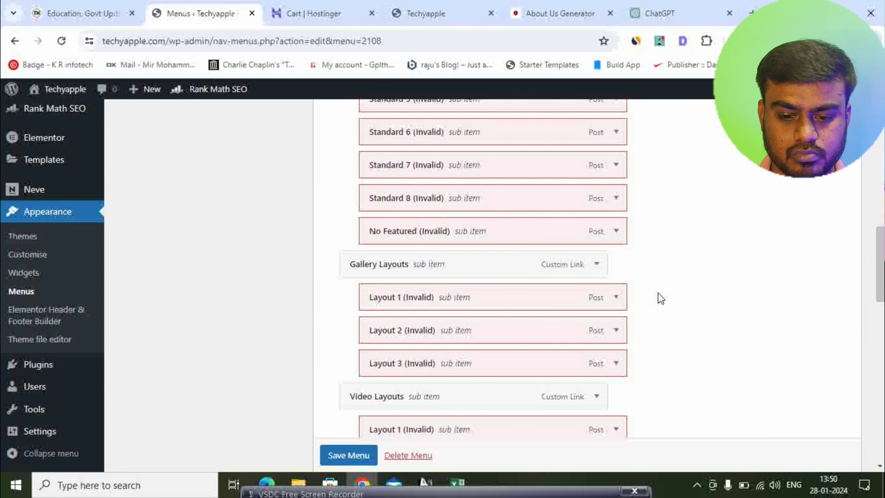
scroll(659, 296, "up", 15)
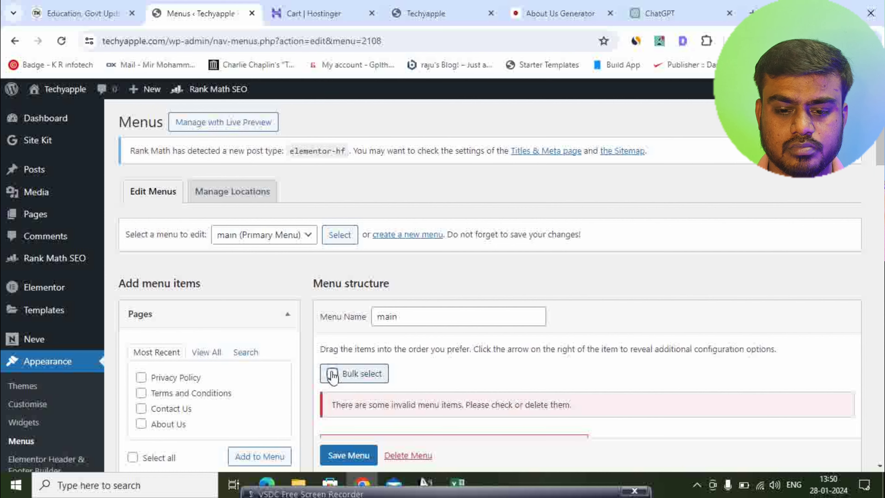
scroll(330, 372, "down", 7)
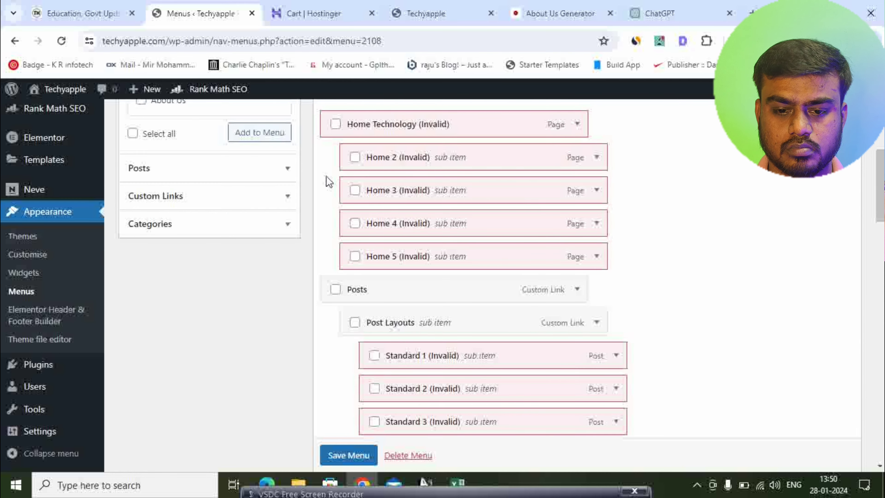
scroll(326, 177, "up", 3)
Step: Mark Home Technology, Home 2, Home 3, Home 4, Home 5 and Posts for bulk removal from the main menu
left_click(336, 254)
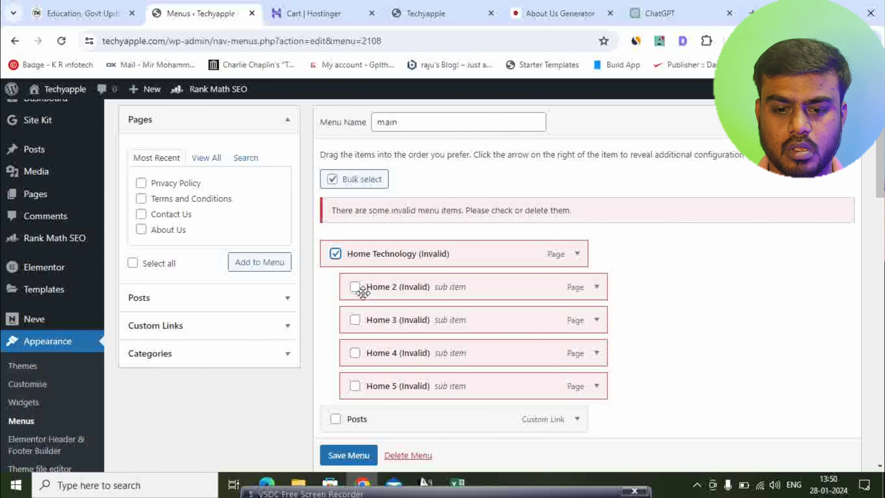
left_click(355, 287)
left_click(354, 321)
scroll(354, 321, "down", 2)
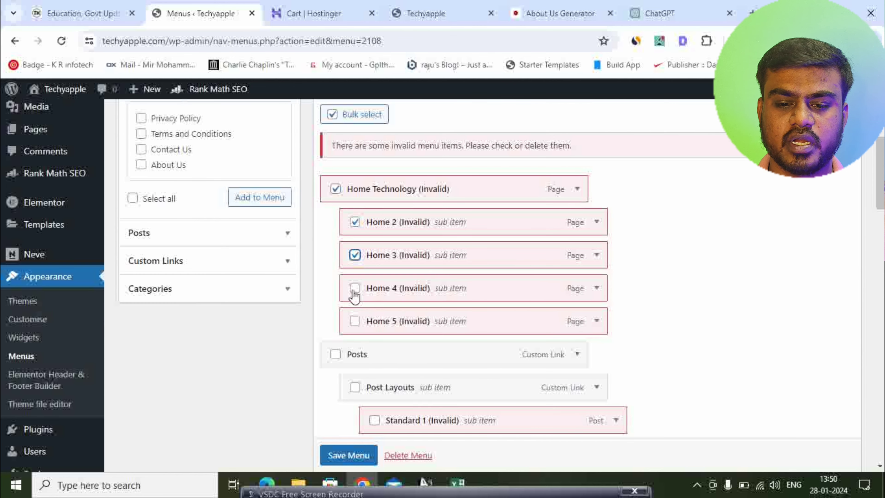
left_click(355, 287)
left_click(354, 321)
left_click(337, 355)
scroll(357, 269, "down", 3)
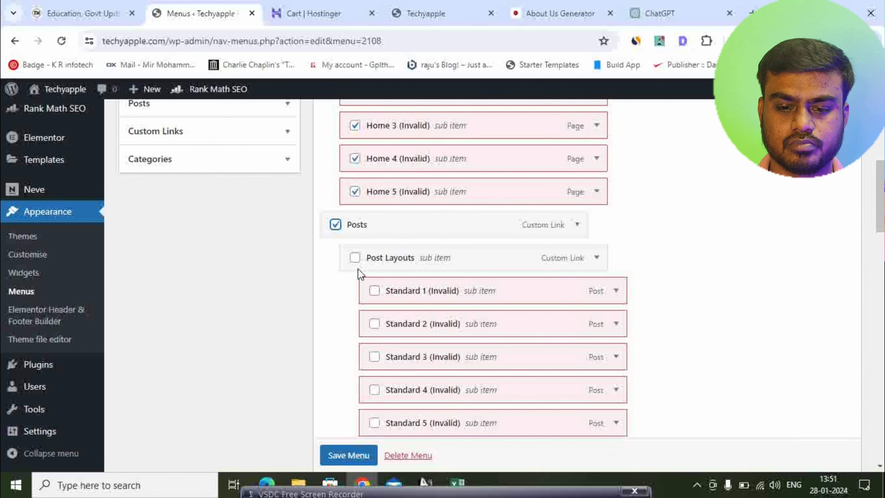
Step: Add Post Layouts and its sub items Standard 1 through Standard 5 to the main menu's bulk selection
left_click(355, 258)
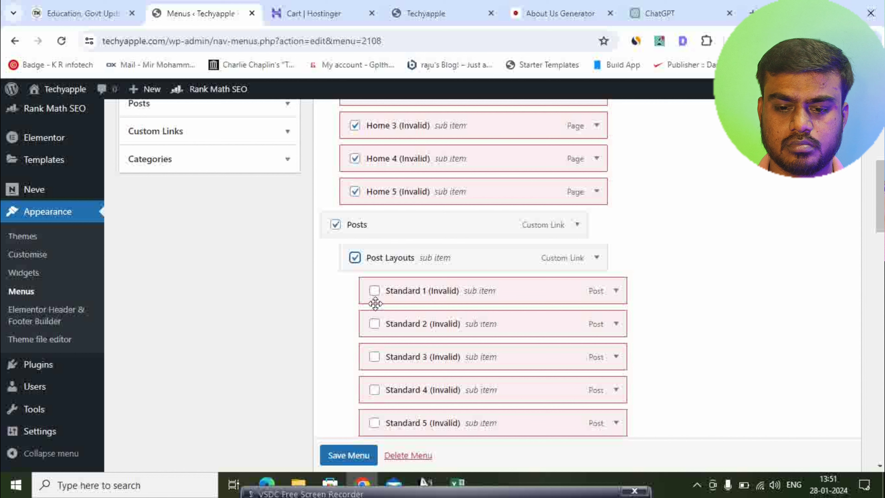
left_click(374, 291)
left_click(375, 324)
scroll(374, 301, "down", 2)
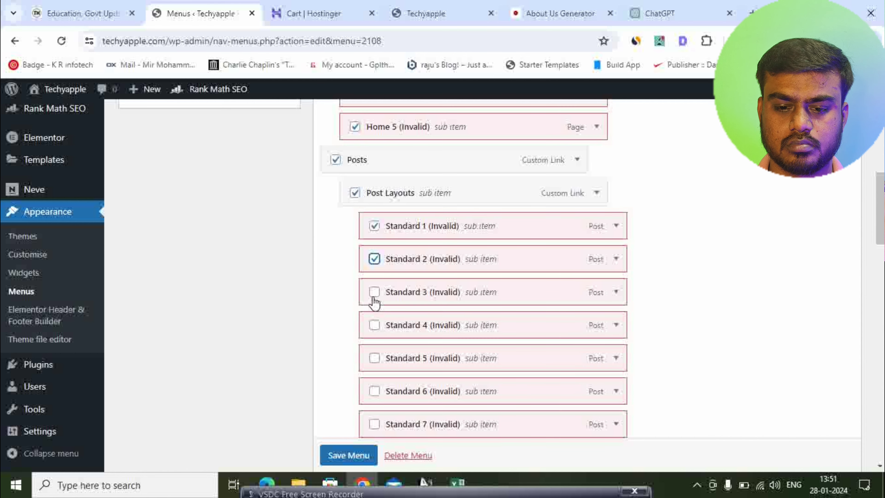
left_click(375, 325)
left_click(374, 292)
left_click(374, 358)
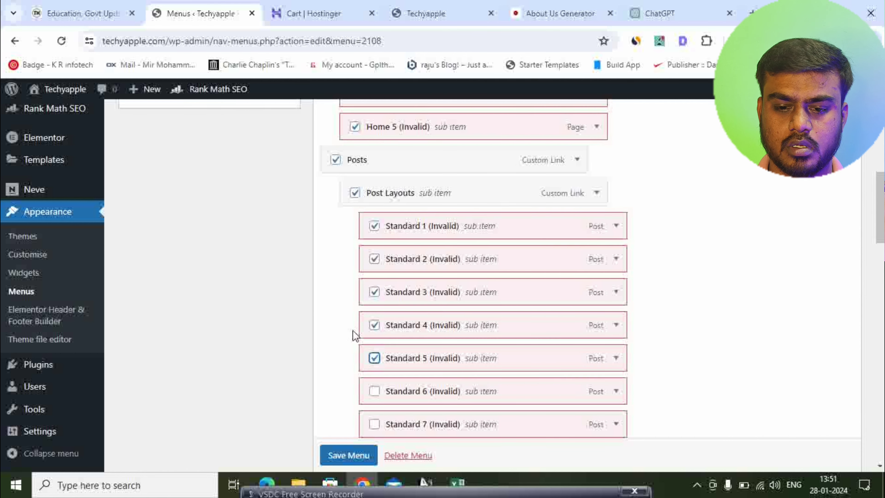
Step: Also select Standard 8, No Featured and Gallery Layouts, then remove all selected items from the main menu
scroll(355, 336, "down", 6)
left_click(374, 263)
left_click(375, 295)
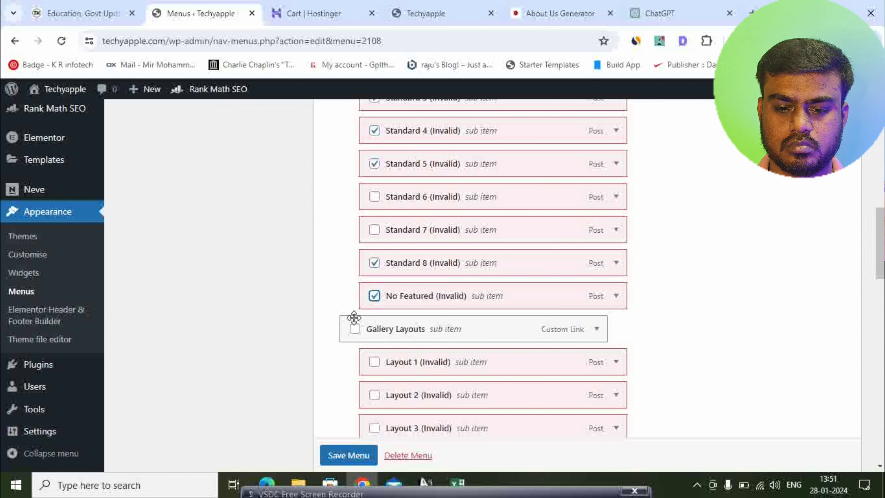
left_click(355, 329)
scroll(356, 332, "down", 5)
scroll(395, 332, "down", 10)
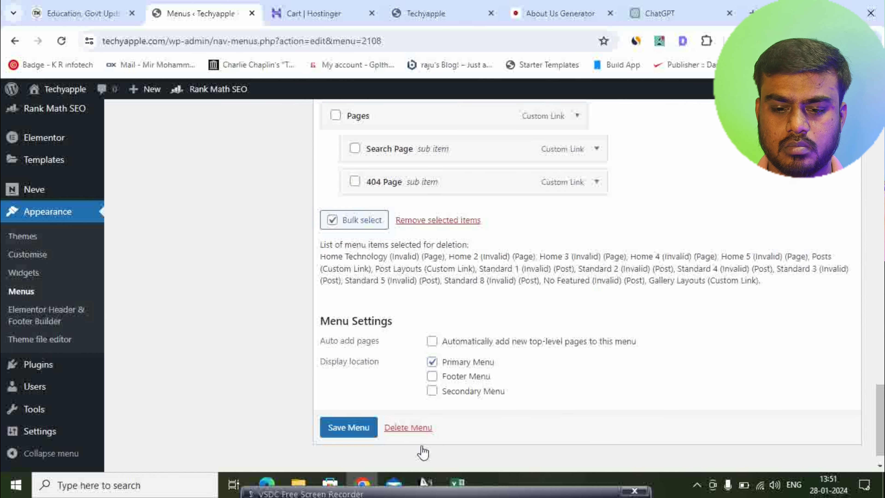
left_click(466, 220)
Step: Turn on bulk selection again for the remaining main menu items, then try to delete the whole menu
left_click(332, 248)
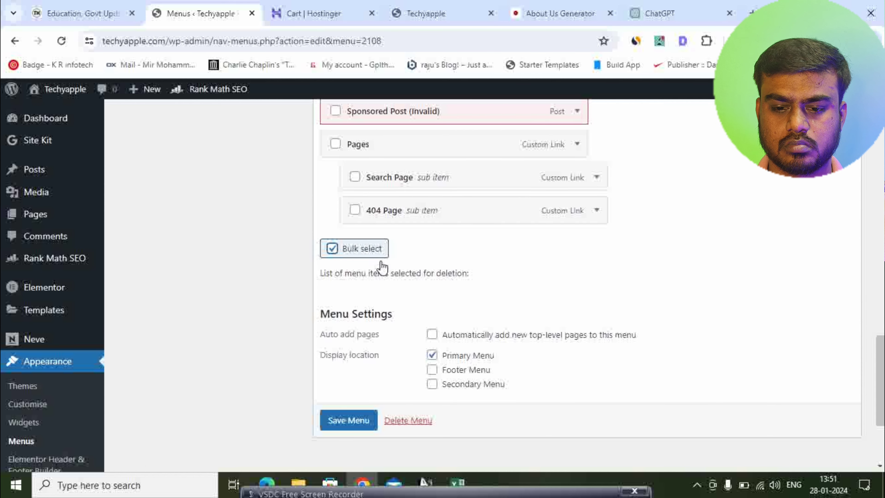
left_click(406, 421)
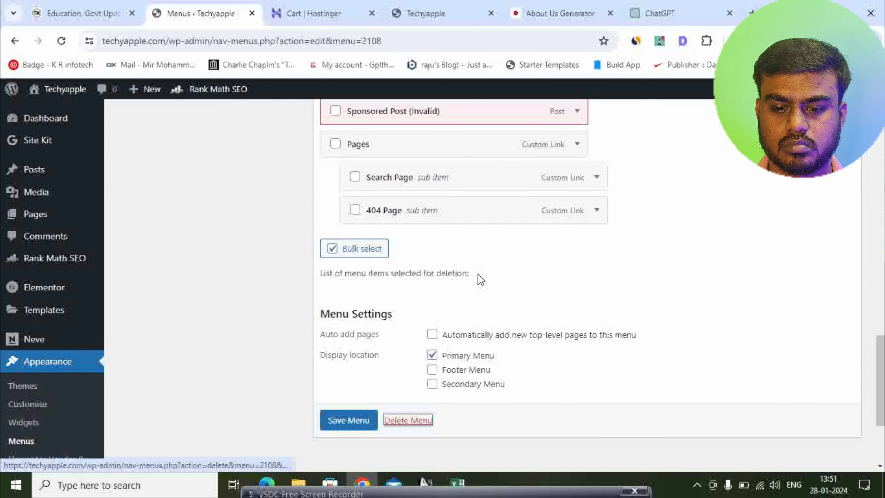
Step: Load the Footer menu for editing, leaving the main menu without saving its changes
scroll(480, 279, "up", 15)
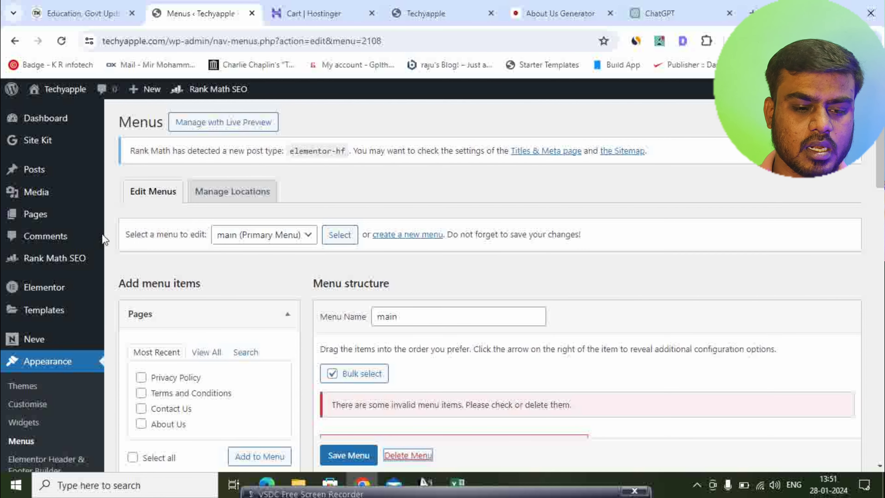
left_click(295, 236)
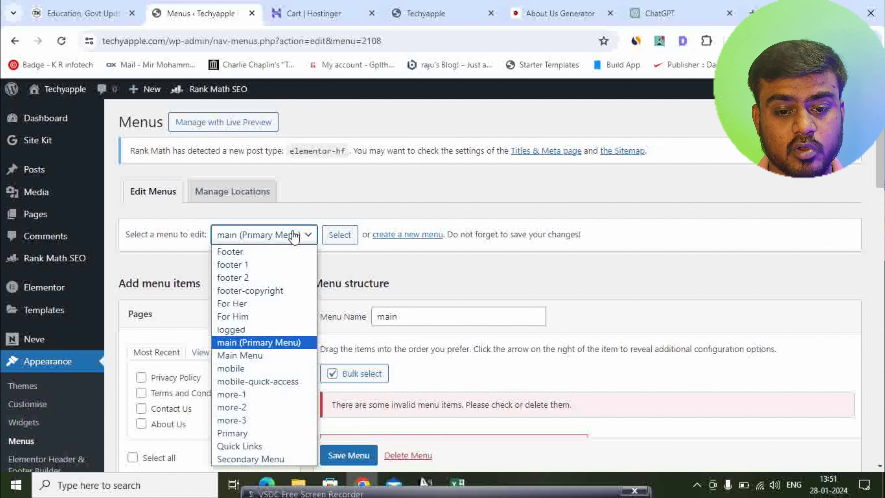
left_click(261, 251)
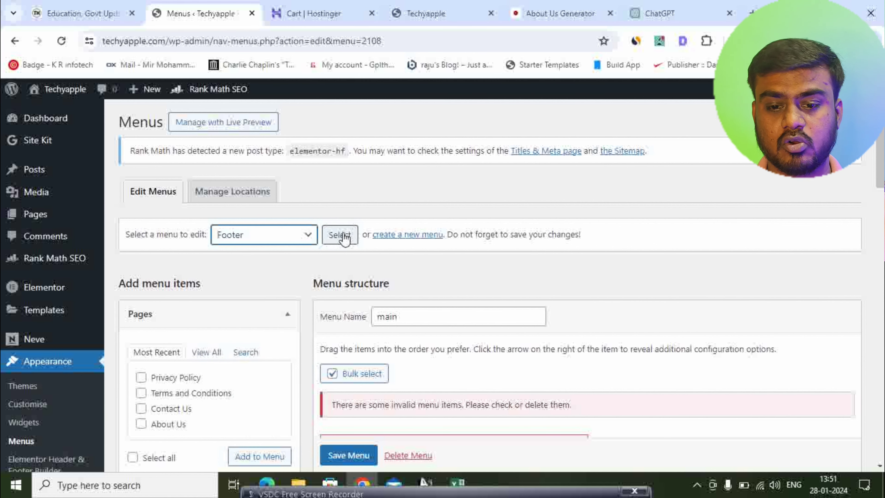
left_click(339, 234)
left_click(501, 125)
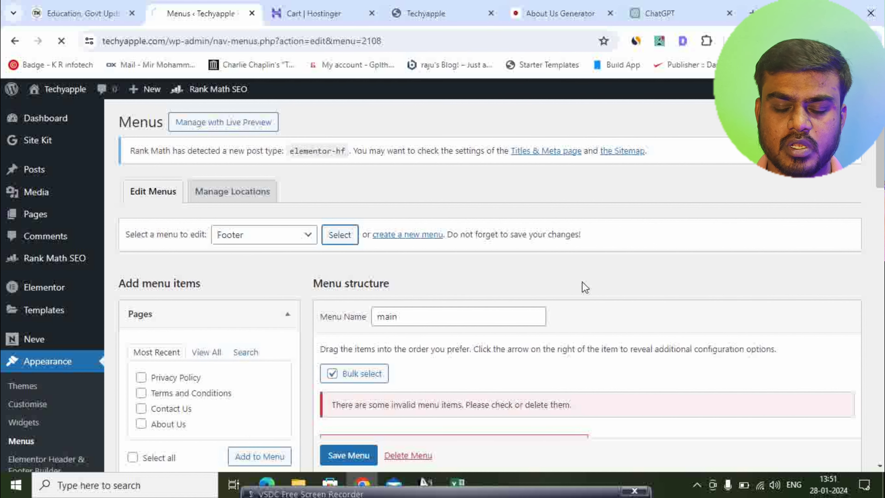
Step: Remove the invalid About Us and Contact items from the Footer menu's structure
scroll(576, 291, "down", 5)
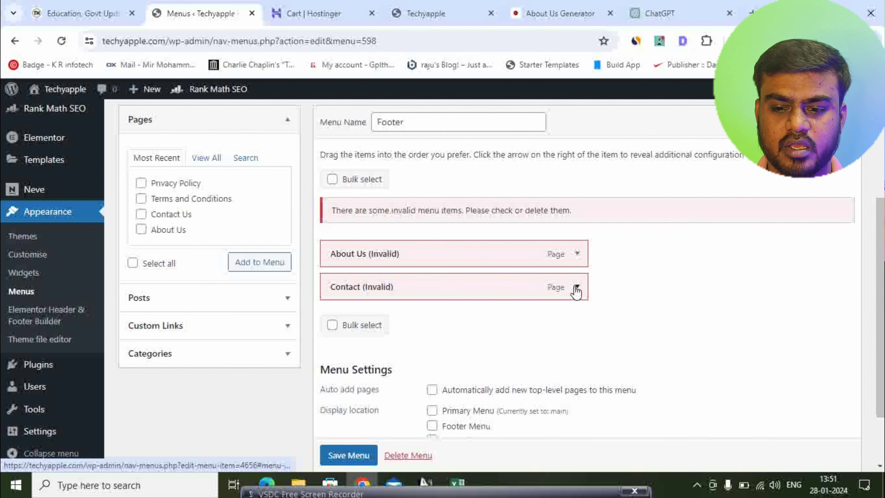
left_click(578, 254)
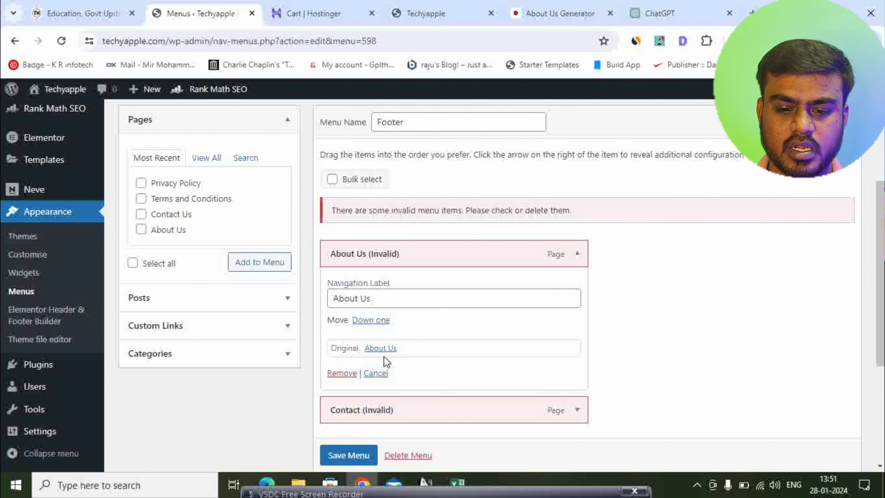
left_click(357, 373)
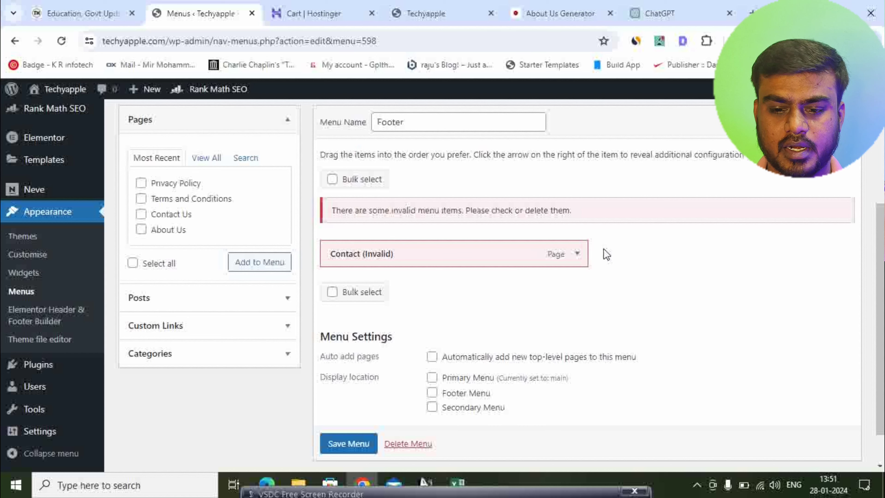
left_click(577, 254)
left_click(342, 354)
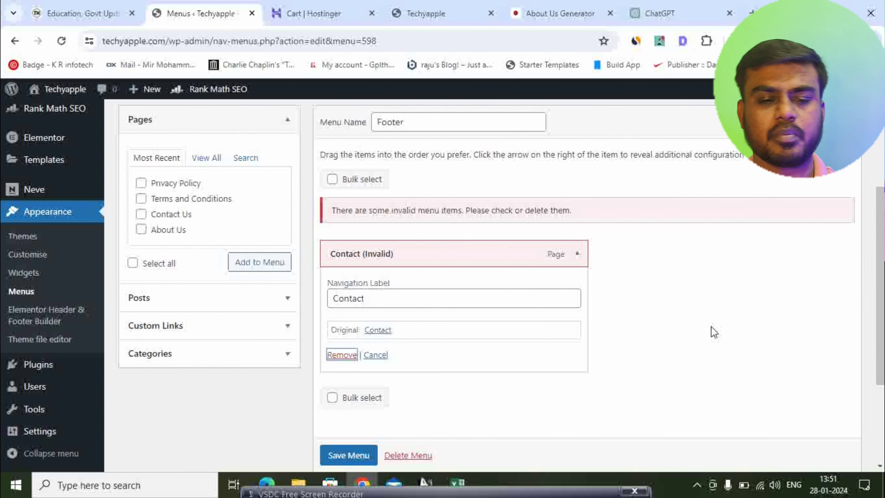
left_click(342, 355)
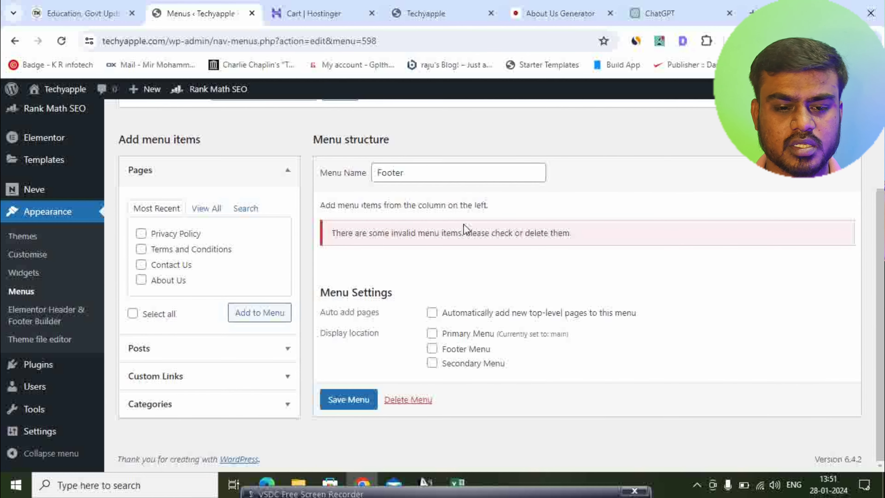
Step: Add all four pages to the Footer menu and order them About Us, Contact Us, Privacy Policy, Terms and Conditions
left_click(141, 280)
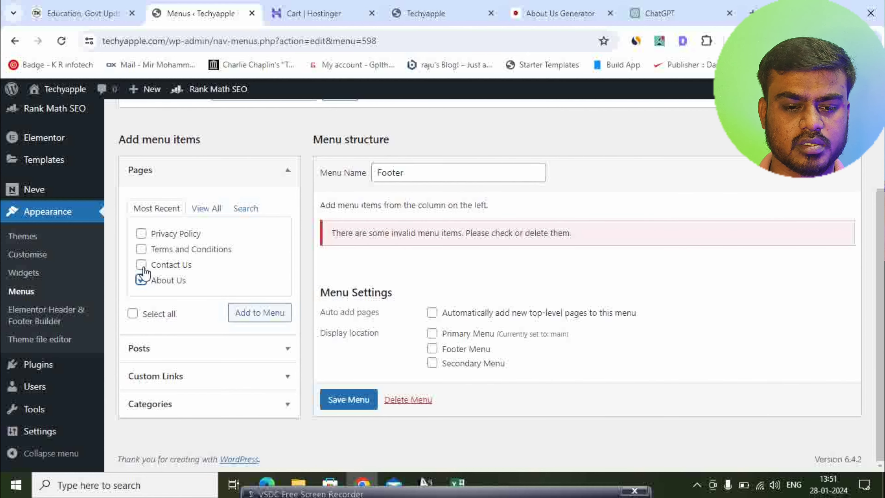
left_click(141, 265)
left_click(141, 249)
left_click(141, 234)
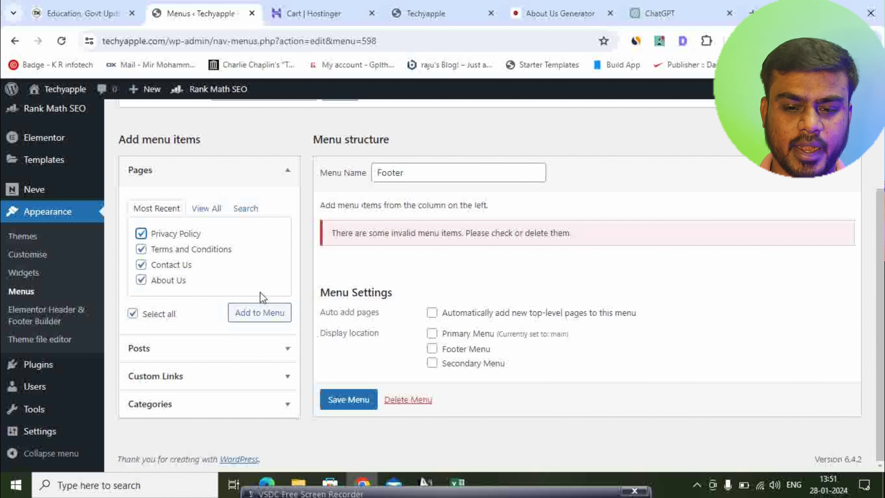
left_click(259, 312)
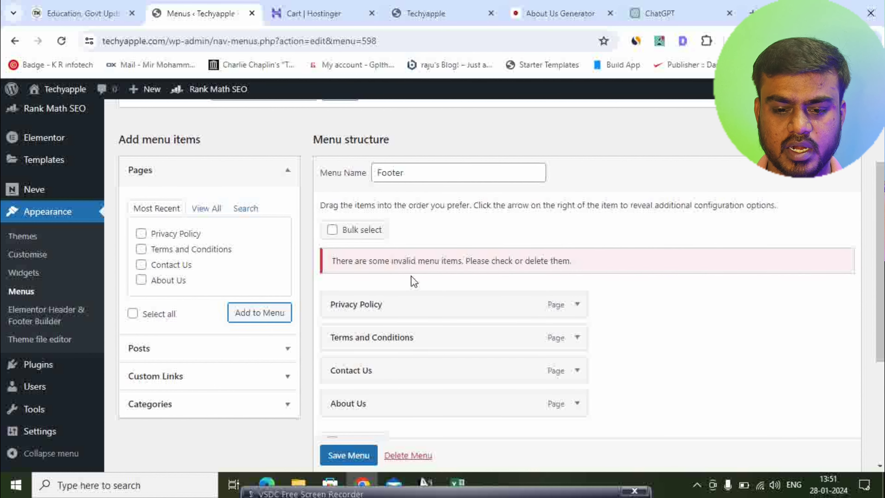
left_click_drag(393, 403, 395, 297)
left_click_drag(383, 405, 389, 338)
Step: Assign the Footer menu to the Footer Menu display location and save it
scroll(467, 367, "down", 3)
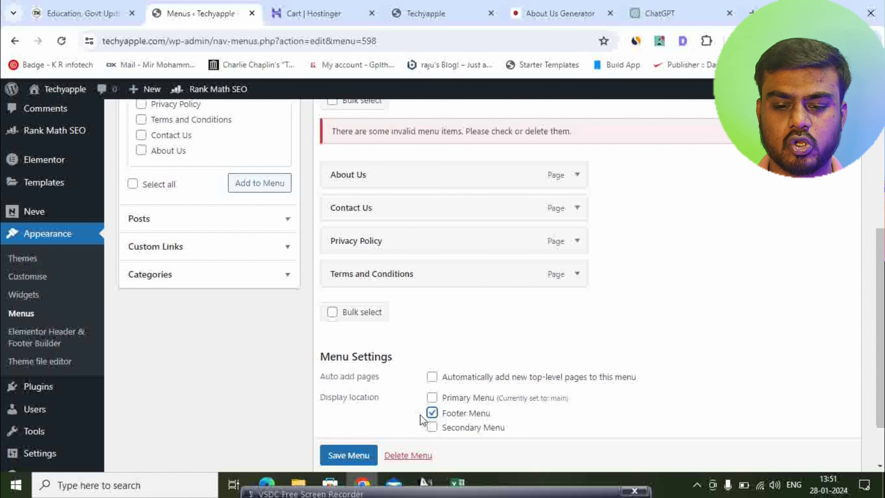
scroll(362, 454, "down", 1)
left_click(363, 434)
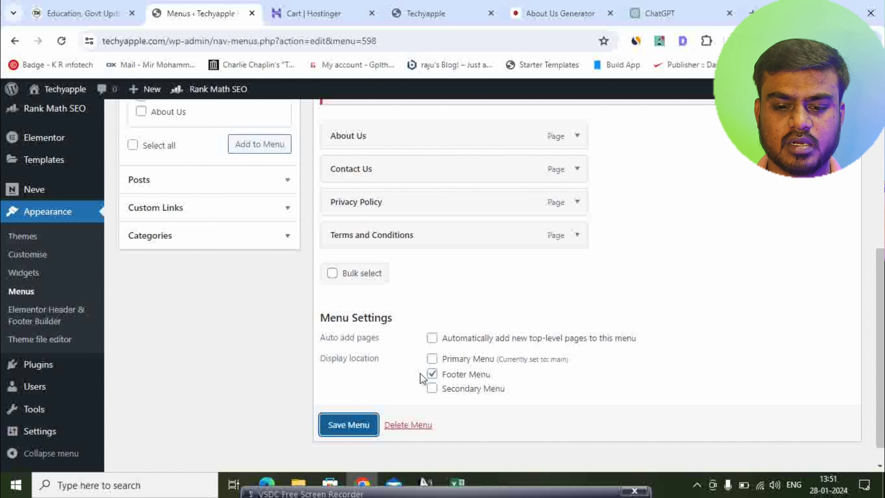
left_click(357, 428)
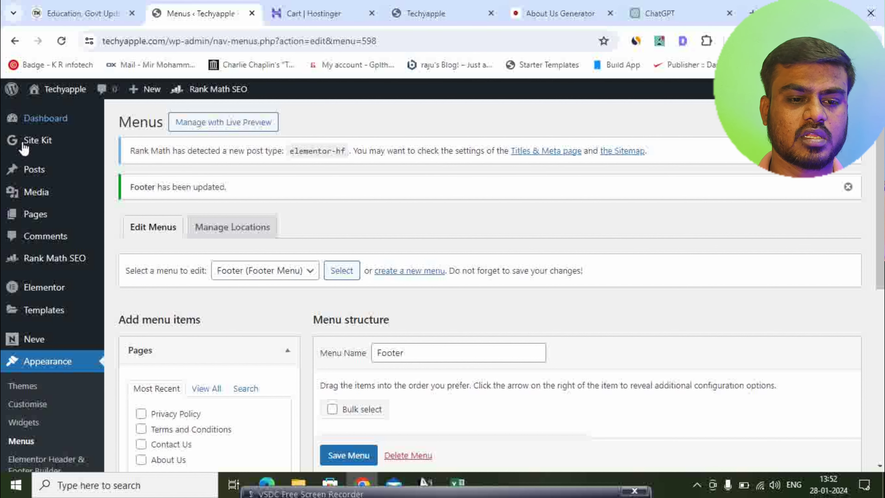
Step: Open the post categories and permanently delete the Chargers category
mouse_move(37, 177)
left_click(134, 210)
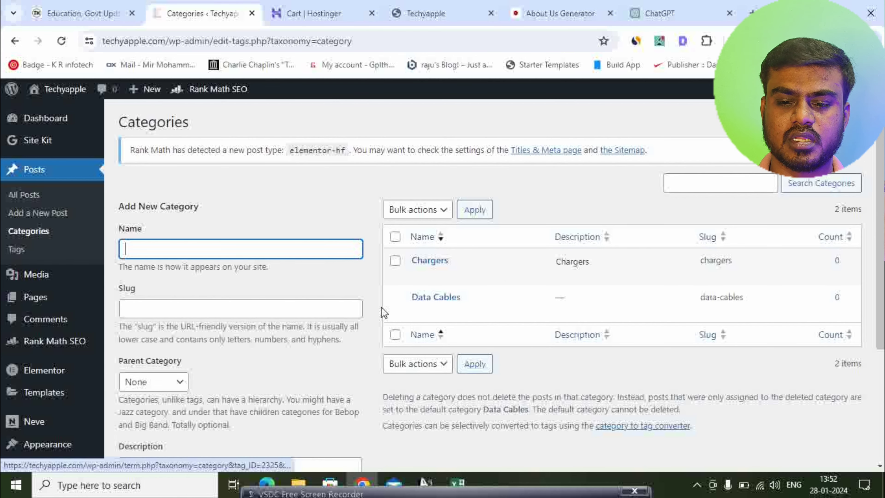
left_click(489, 275)
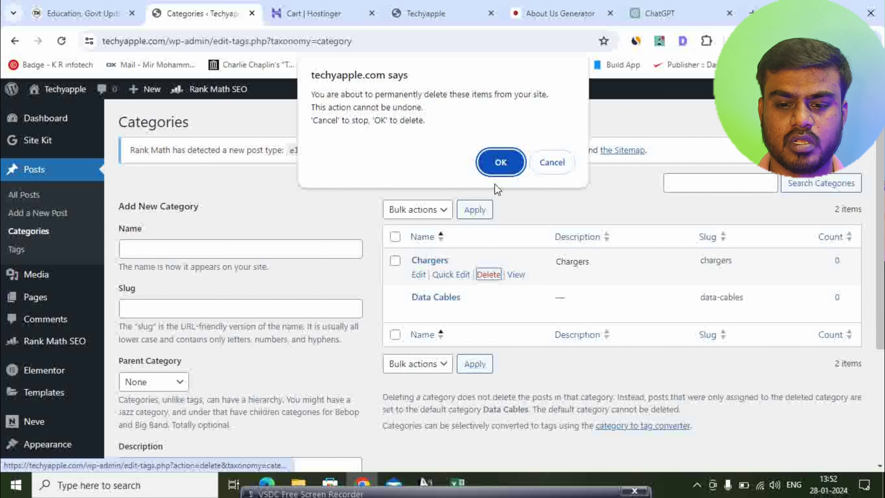
left_click(497, 162)
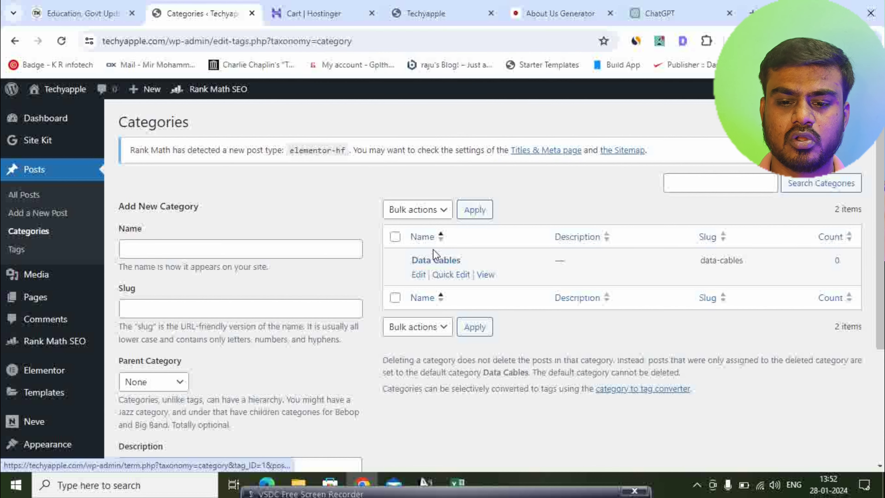
Step: Edit the Data Cables category, setting both its name and its slug to Education
left_click(418, 275)
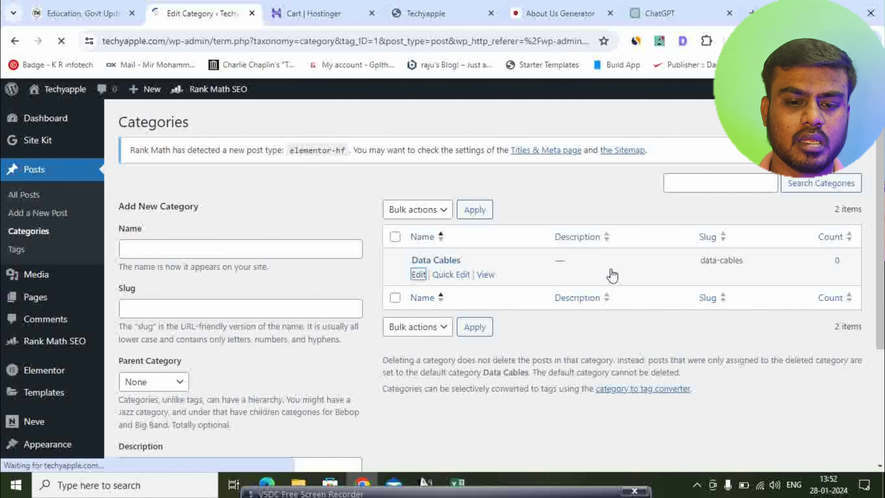
key("ctrl+a")
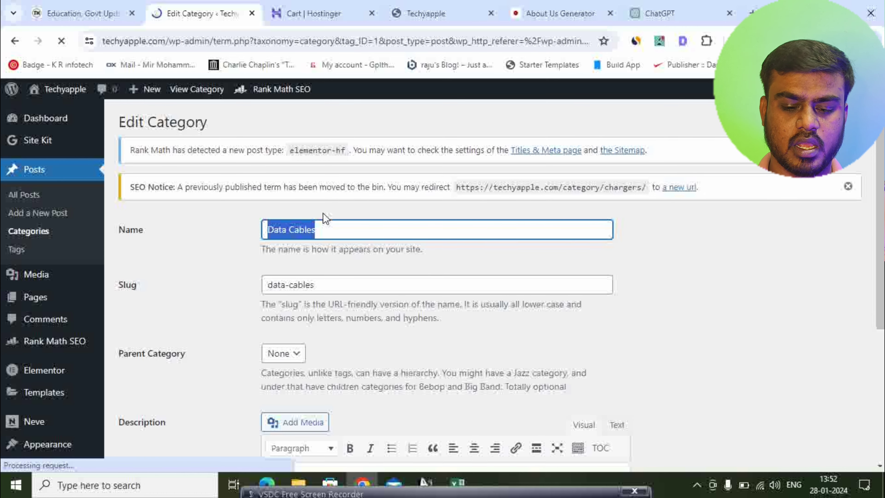
type("Education")
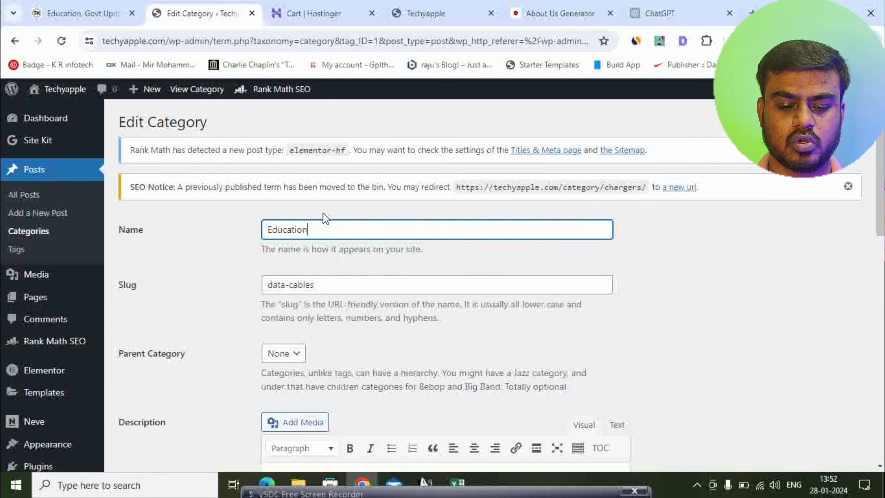
key("ctrl+a")
key("ctrl+c")
key("Tab")
key("ctrl+v")
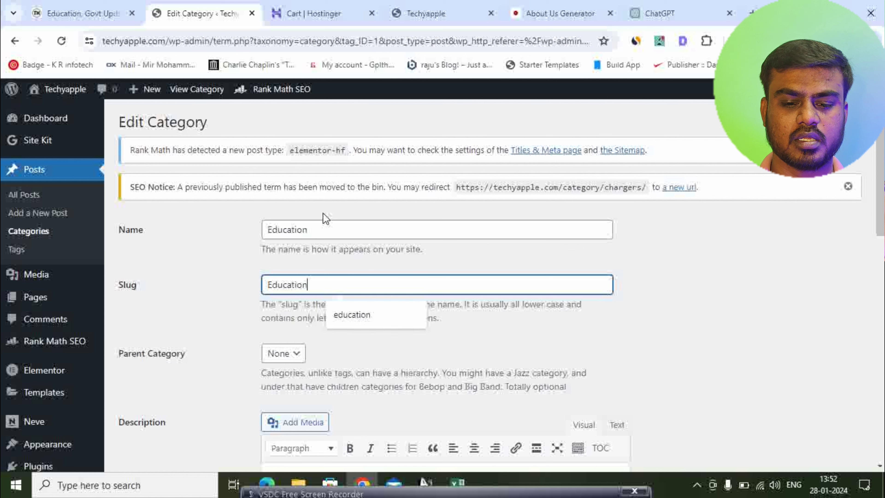
Step: Set the category's description to Education and update the category
key("Tab")
key("Tab")
key("Tab")
key("Tab")
key("Tab")
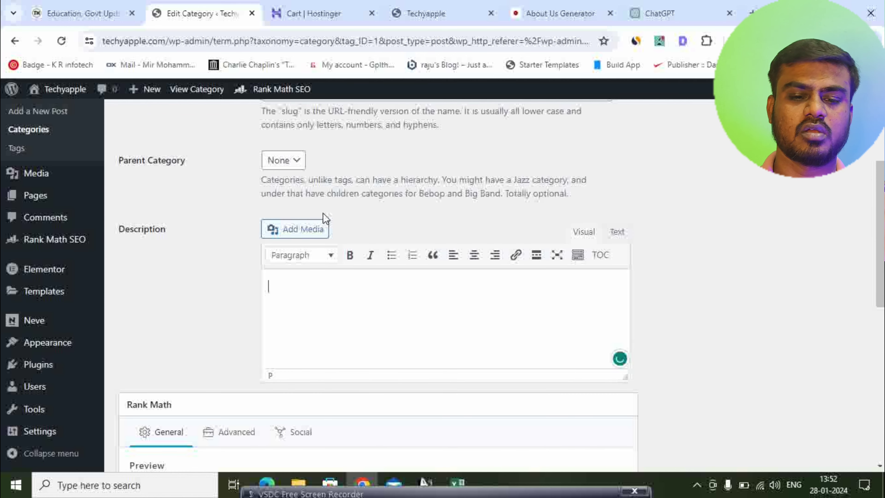
key("ctrl+v")
scroll(323, 213, "down", 10)
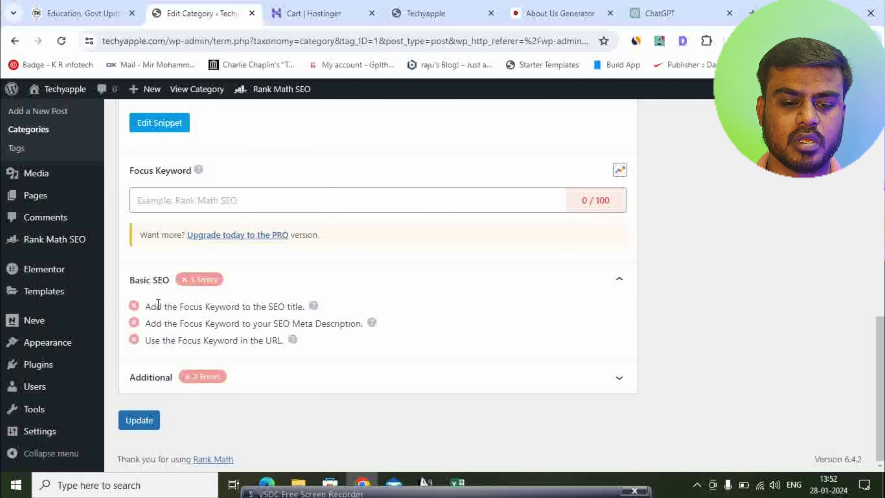
left_click(149, 421)
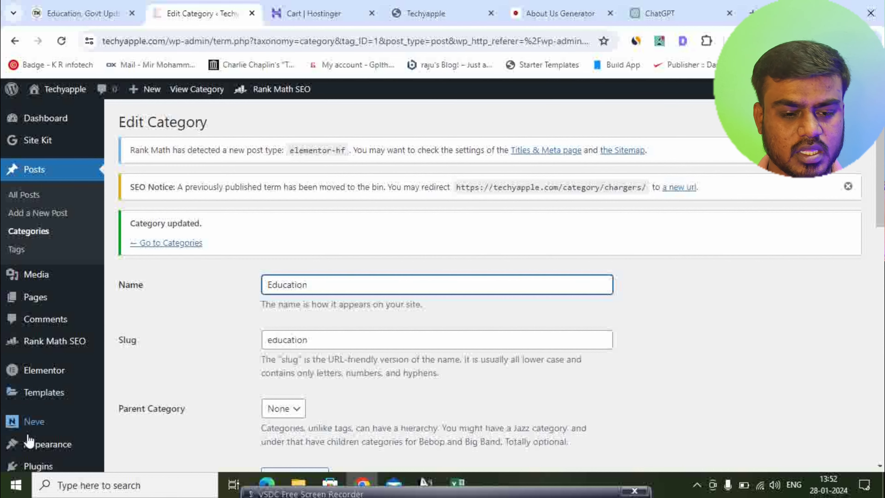
Step: Open the site's navigation menus, select Main Menu for editing and save it with its Education category item
scroll(31, 401, "down", 3)
mouse_move(94, 349)
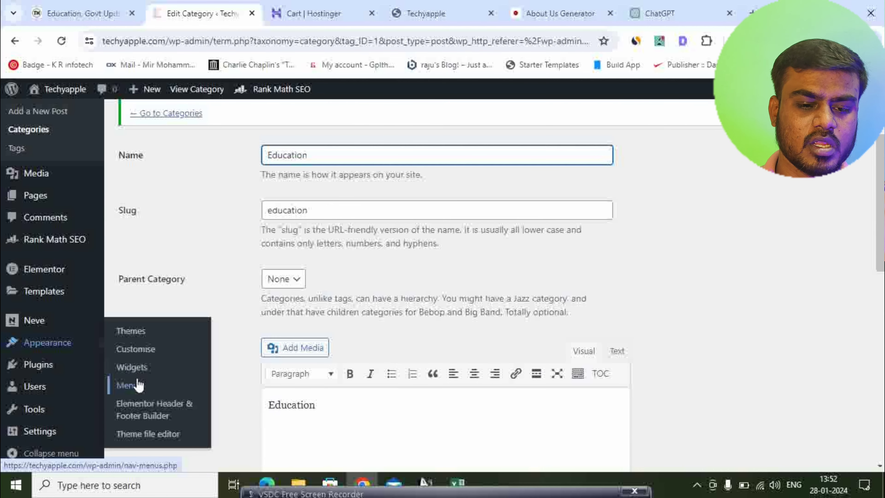
left_click(127, 385)
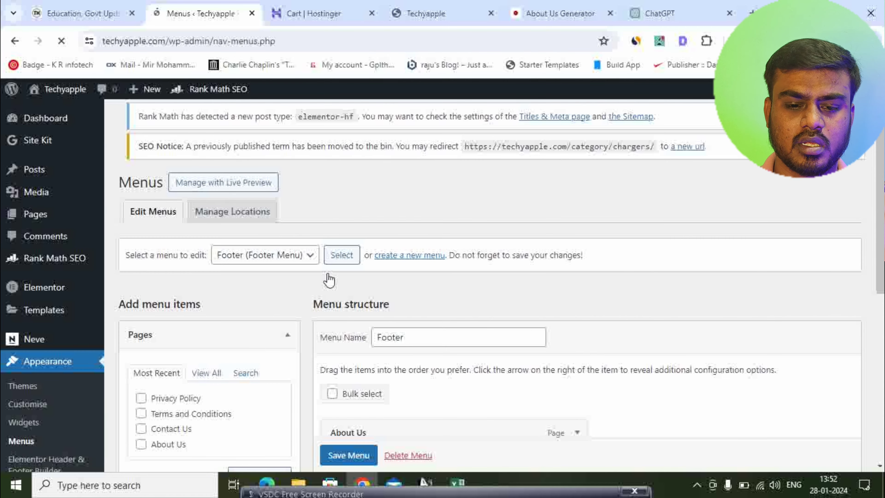
left_click(300, 273)
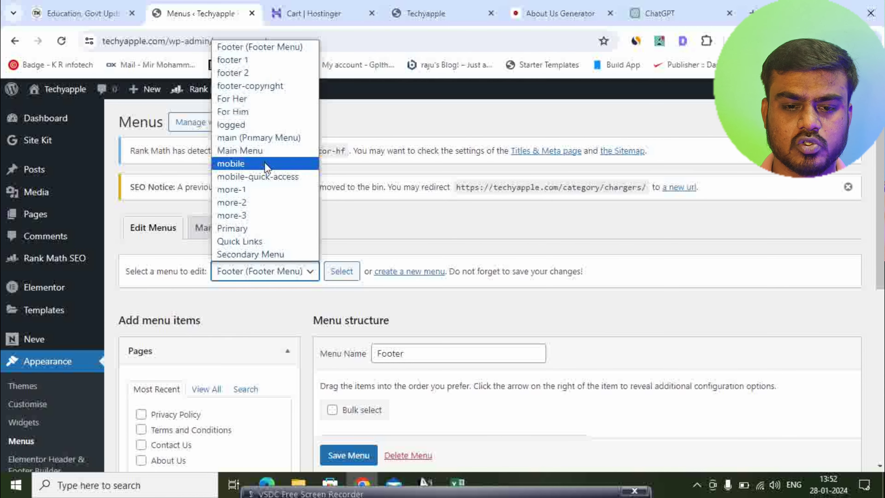
left_click(267, 151)
left_click(343, 277)
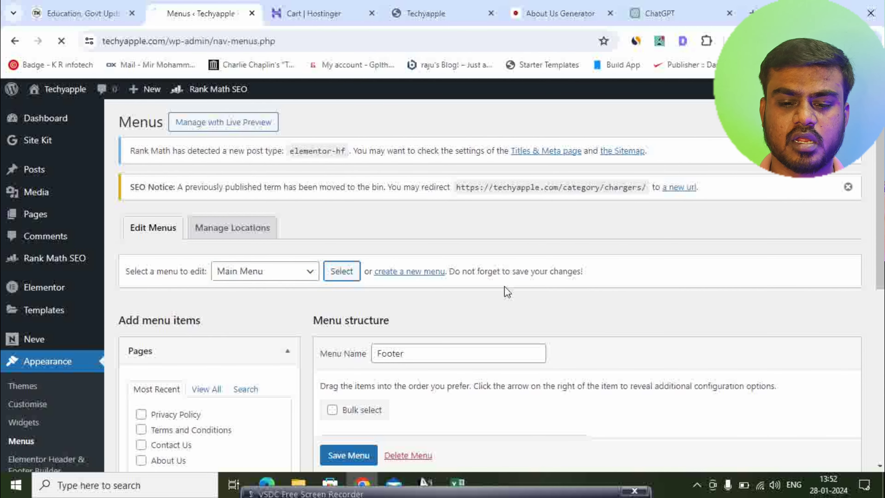
scroll(453, 241, "down", 5)
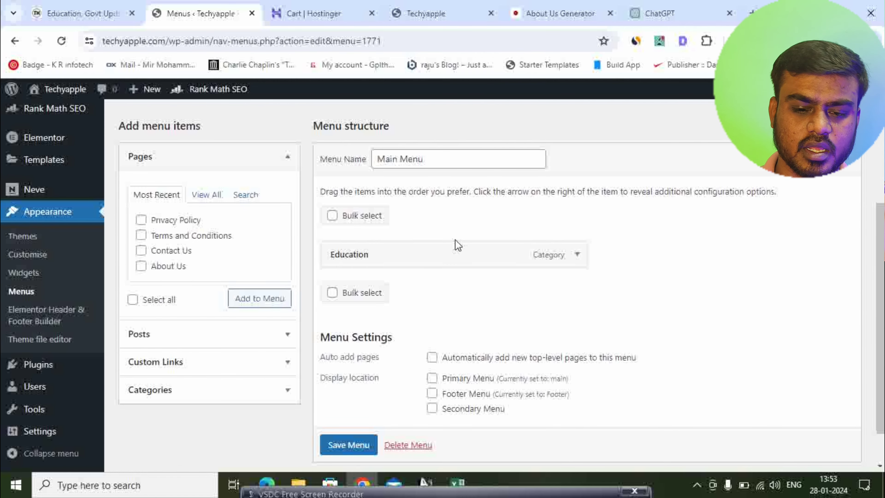
left_click(348, 445)
scroll(515, 319, "down", 1)
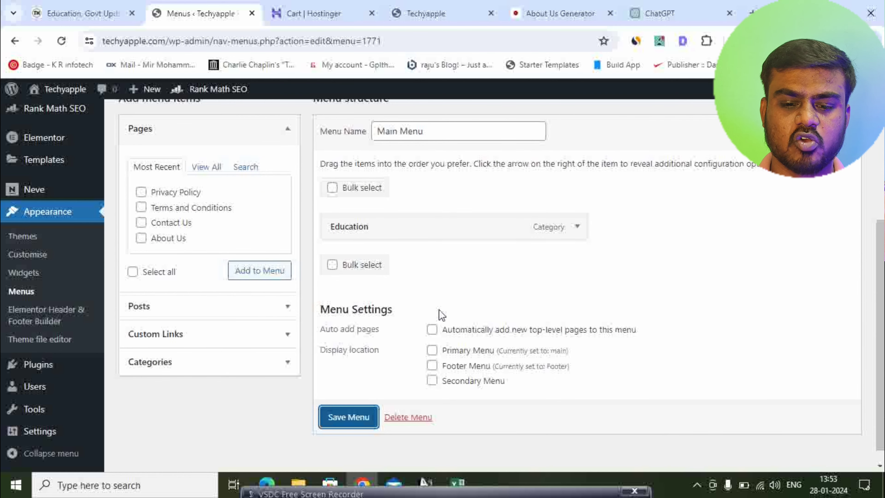
left_click(349, 417)
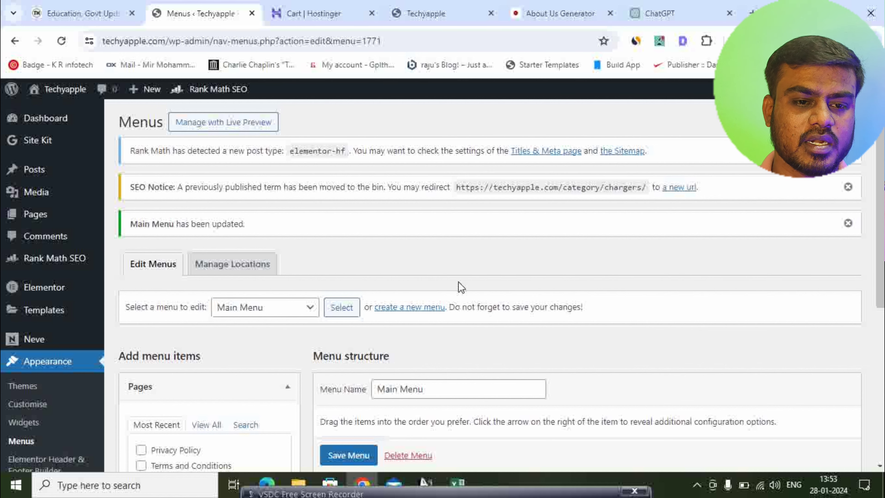
Step: Compare the Times of Hindu homepage's header and post layout with the reloaded Techyapple homepage
left_click(63, 13)
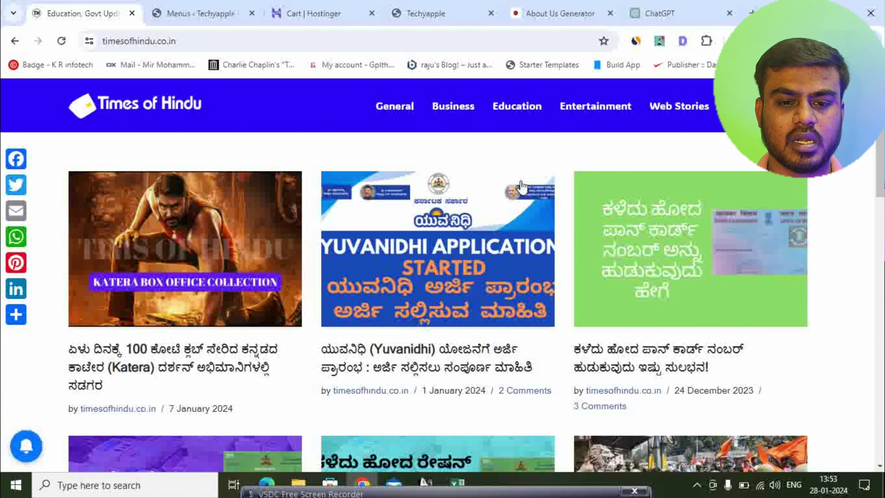
scroll(318, 223, "down", 8)
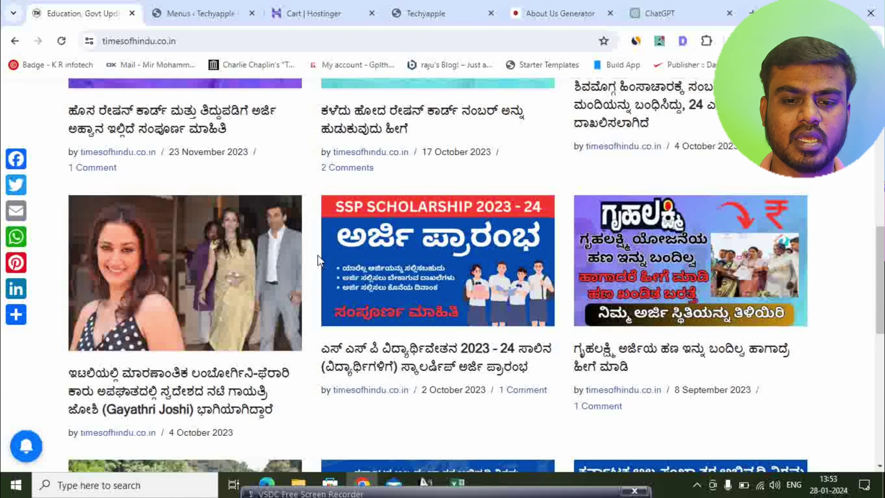
scroll(318, 260, "up", 8)
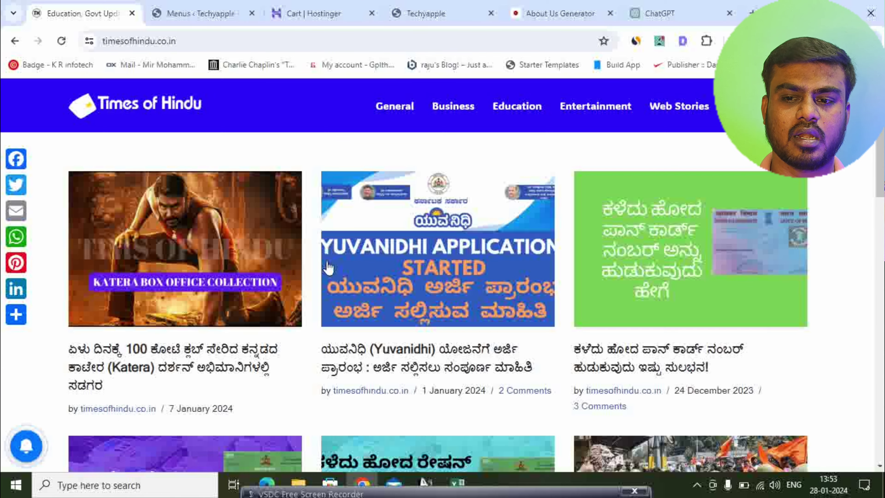
left_click(489, 12)
left_click(62, 41)
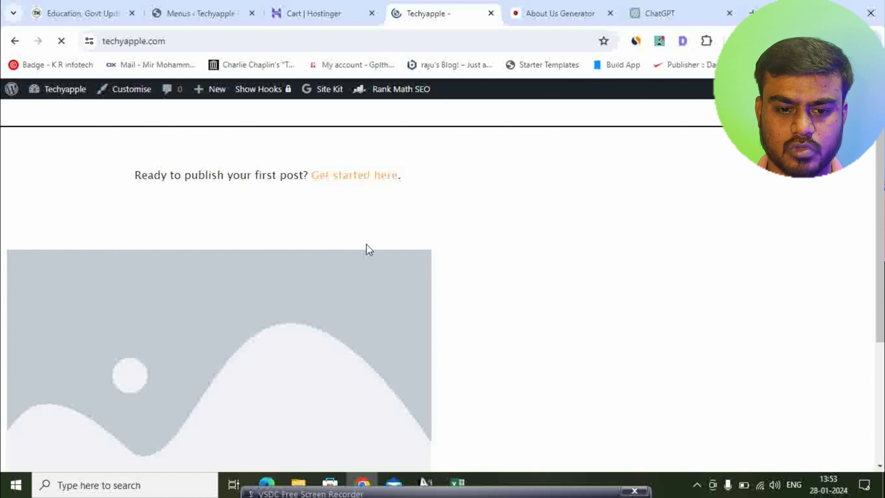
scroll(488, 223, "down", 5)
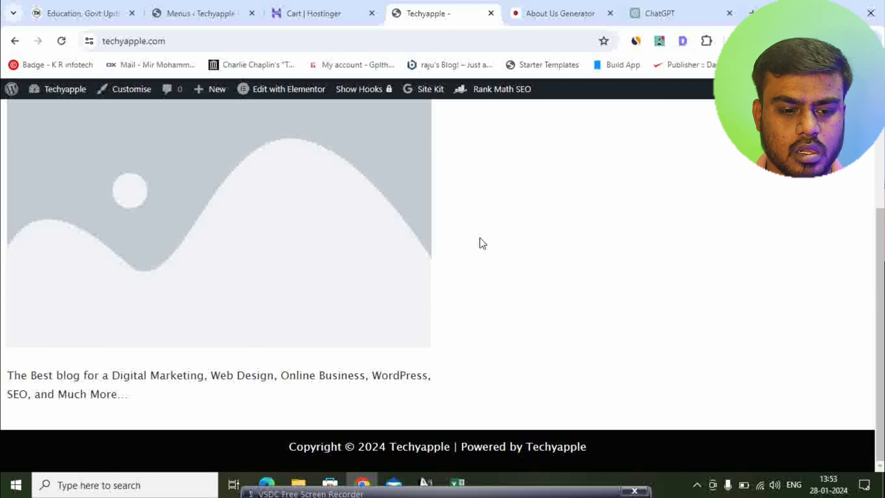
scroll(481, 243, "up", 5)
scroll(479, 250, "down", 5)
scroll(481, 261, "up", 5)
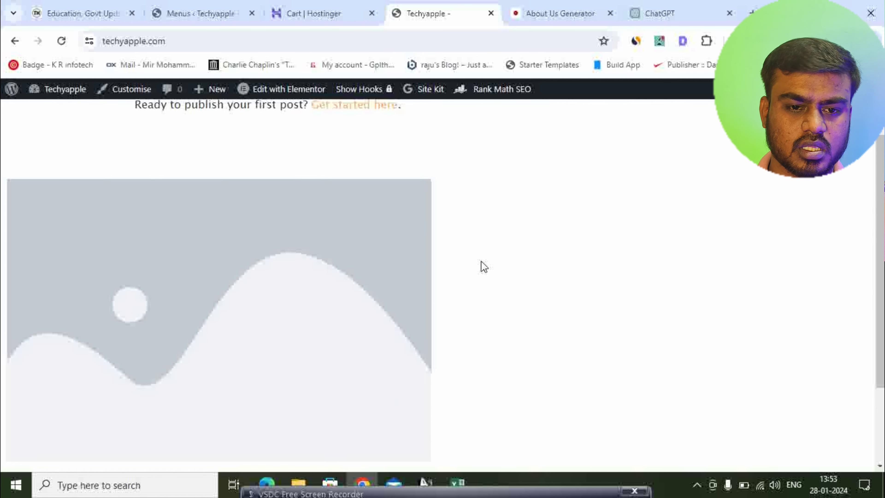
Step: Check the Techyapple posts list and open the theme customiser from the site's homepage
left_click(188, 11)
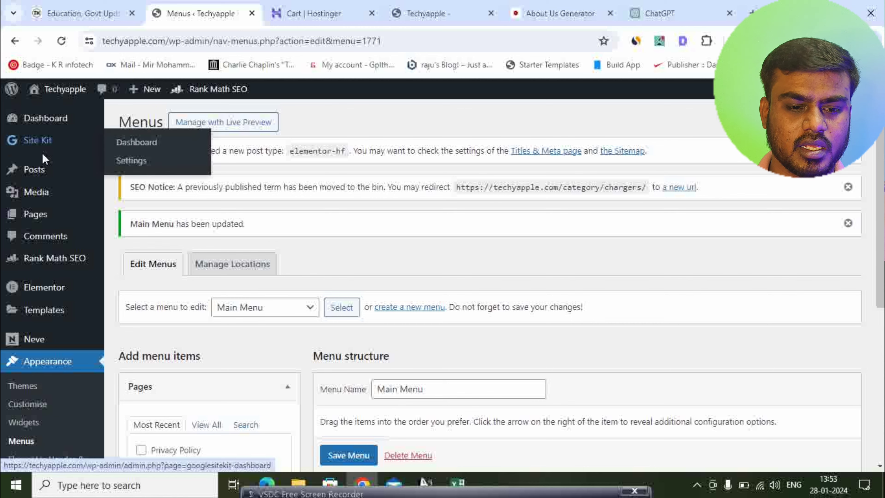
left_click(36, 167)
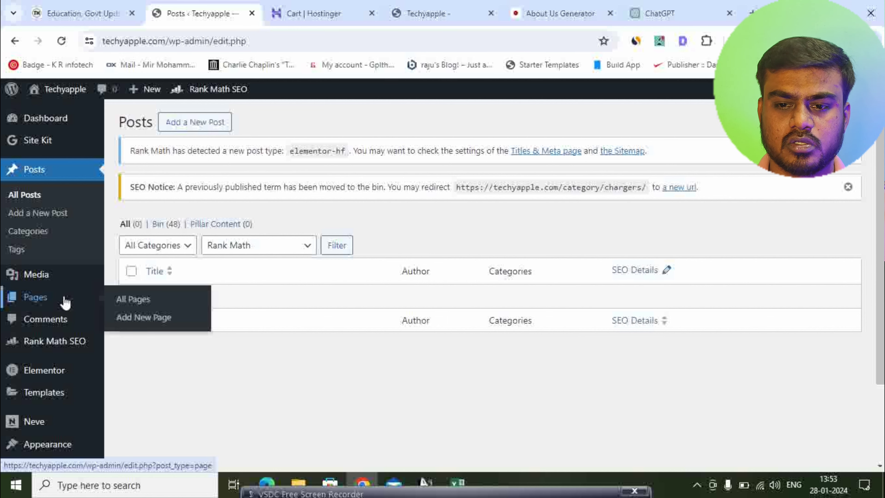
left_click(426, 13)
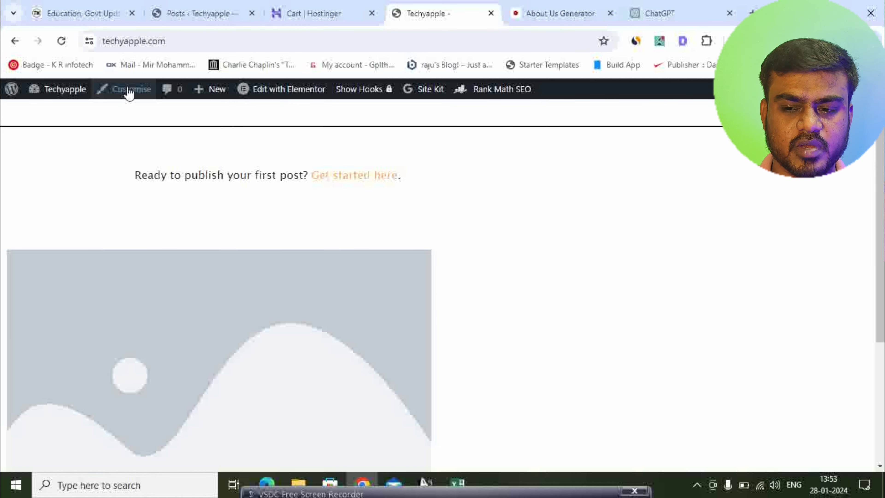
left_click(128, 93)
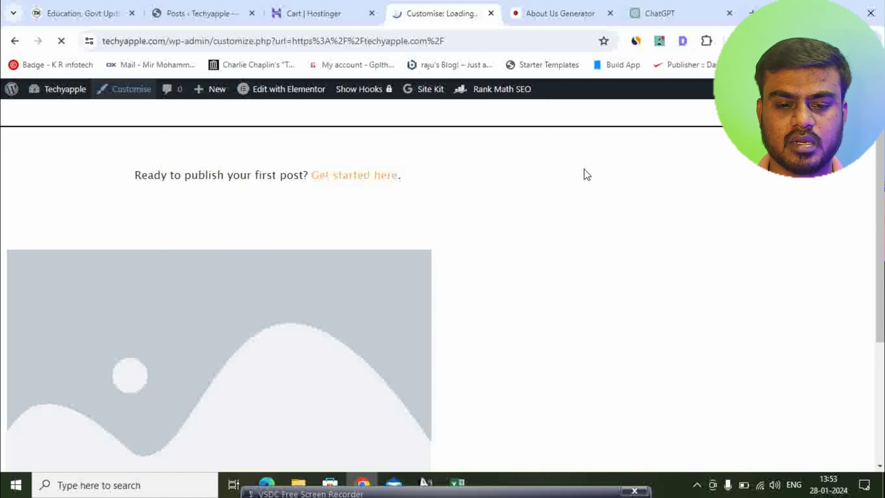
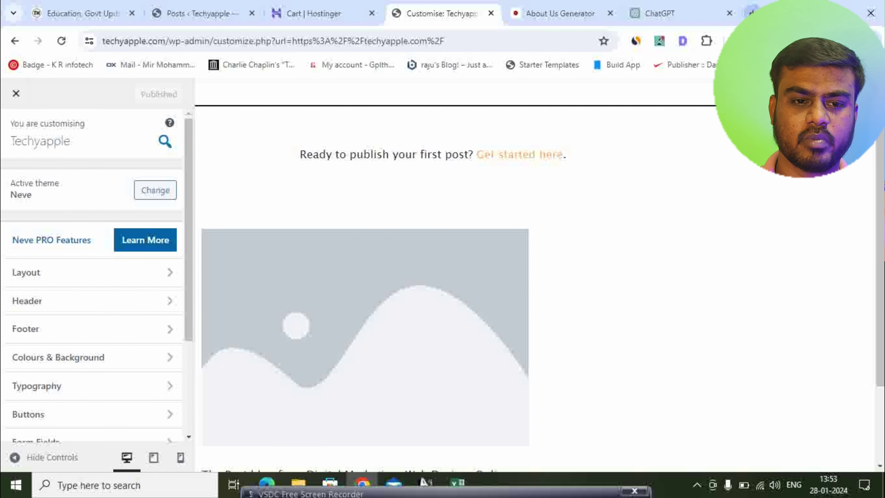
Step: Open canva.com in a new browser tab
key("ctrl+t")
type("can")
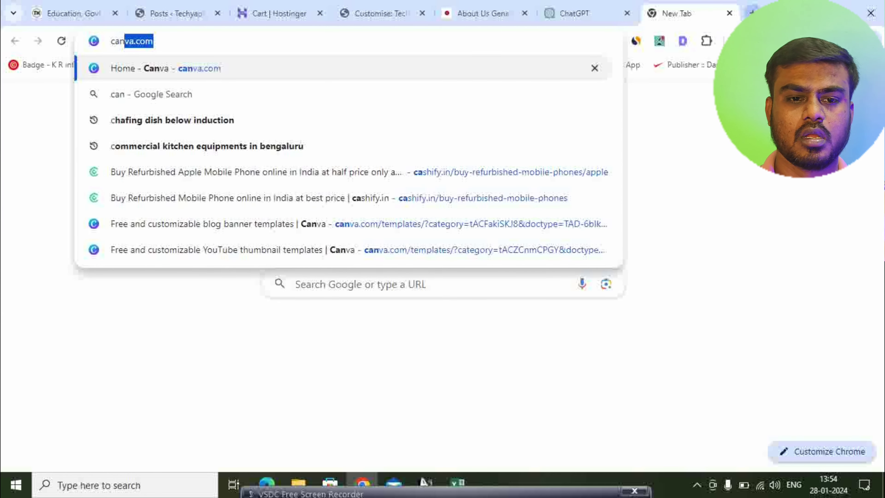
key("Return")
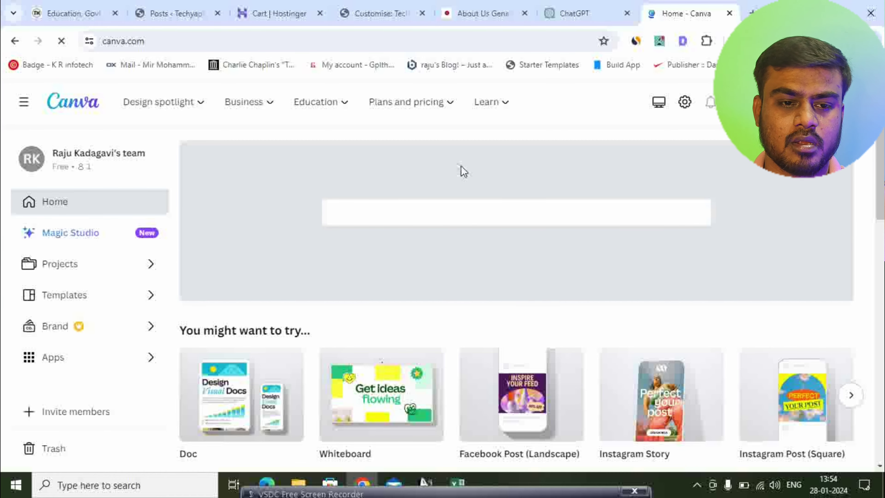
Step: Return to the Times of Hindu site and bring up the image options for its header logo
left_click(51, 4)
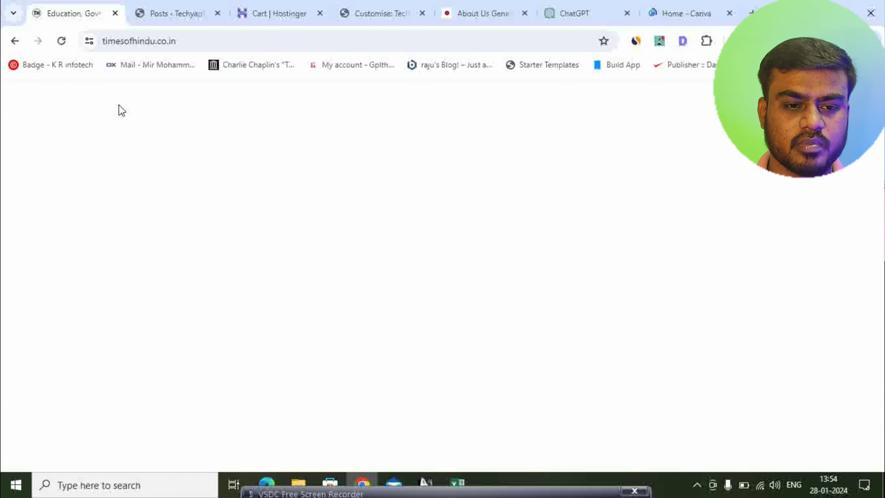
right_click(140, 109)
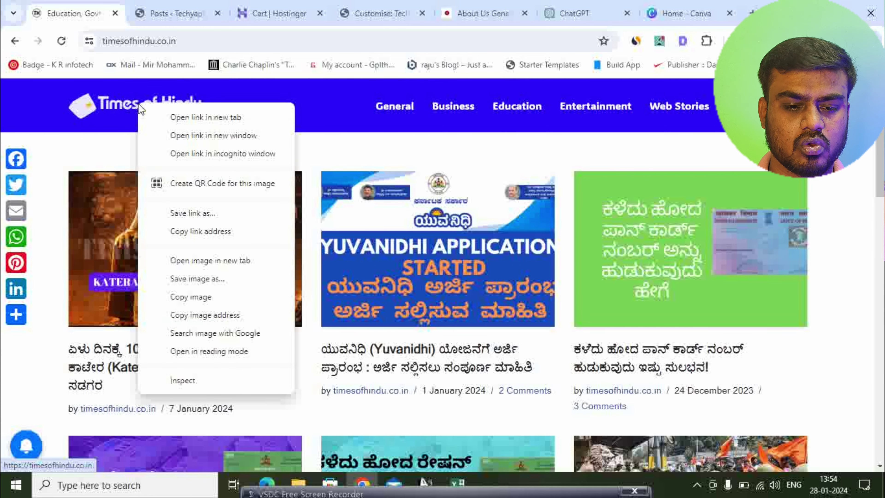
Step: Save the Times of Hindu site's logo image to Downloads as the PNG file times-of-Hindu-1
left_click(192, 279)
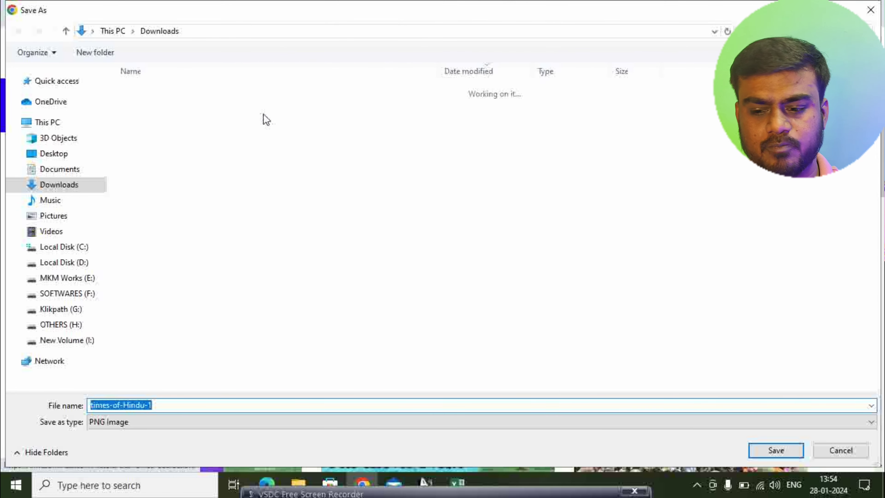
key("Return")
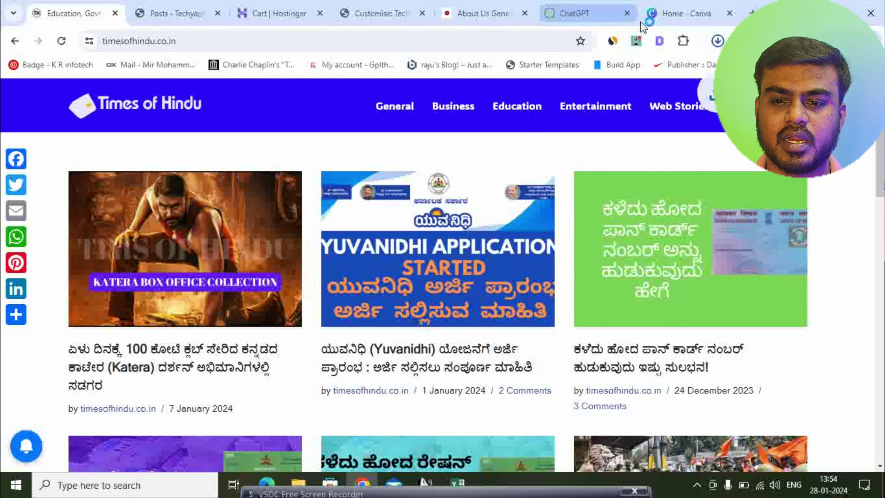
Step: Switch to the Techyapple customiser and open the header's Logo & Site Identity settings, reviewing the available options
left_click(395, 13)
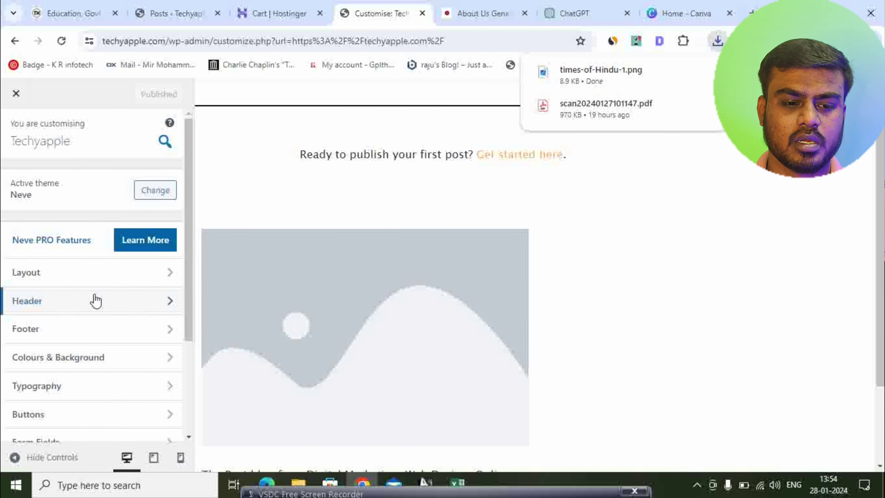
left_click(108, 309)
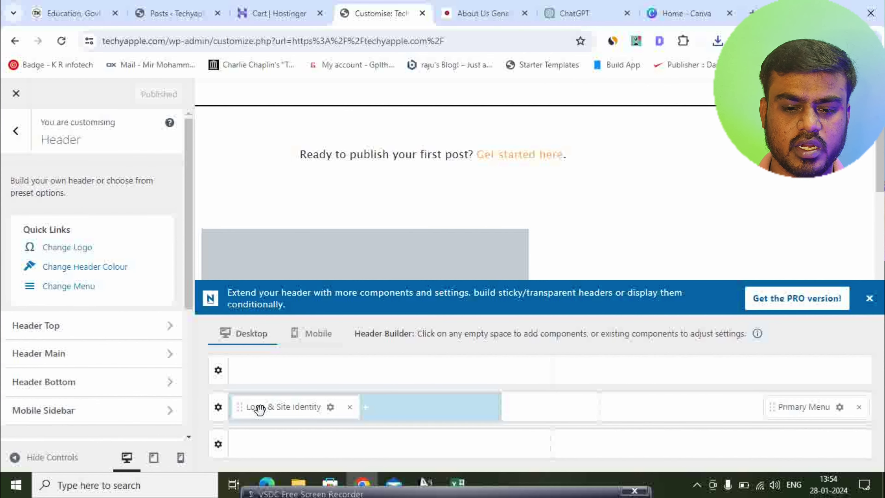
left_click(331, 409)
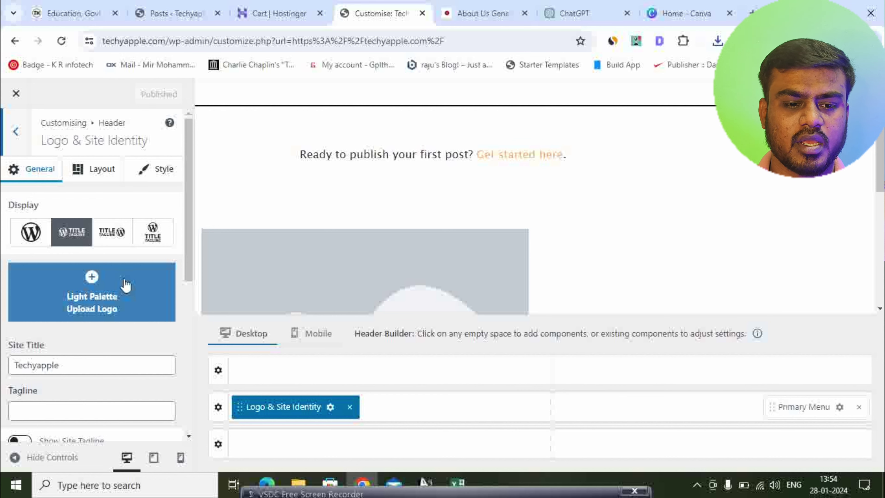
scroll(126, 287, "down", 5)
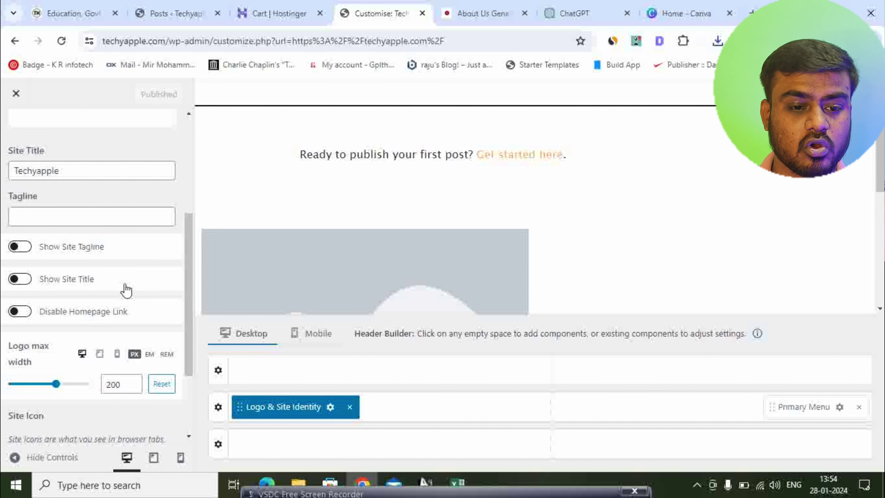
scroll(126, 279, "down", 3)
scroll(83, 326, "up", 5)
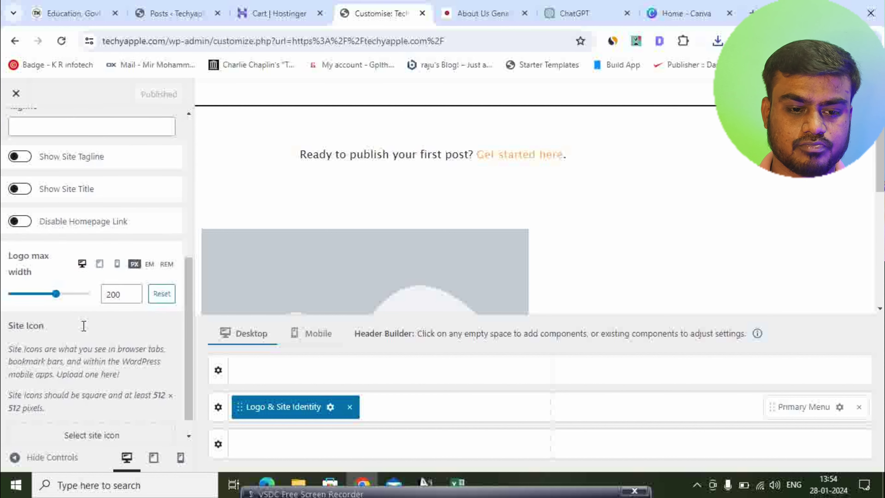
scroll(89, 321, "up", 3)
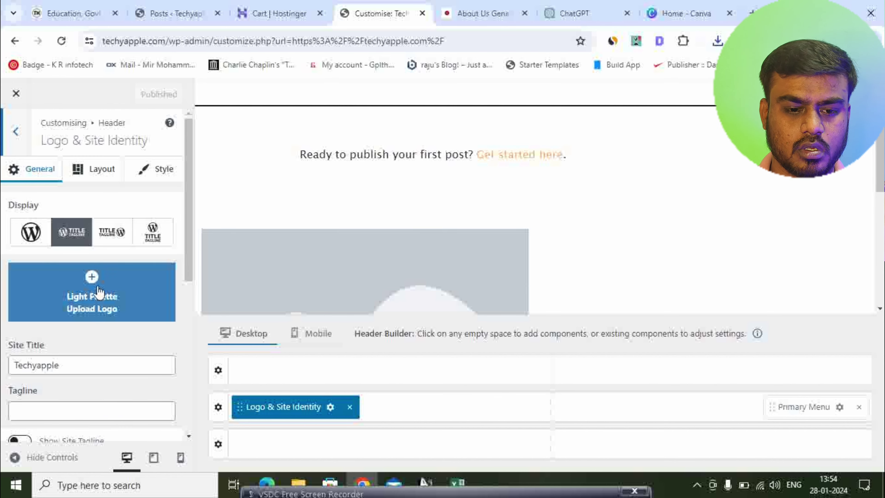
Step: Upload times-of-Hindu-1 from Downloads as the light palette logo image
left_click(100, 292)
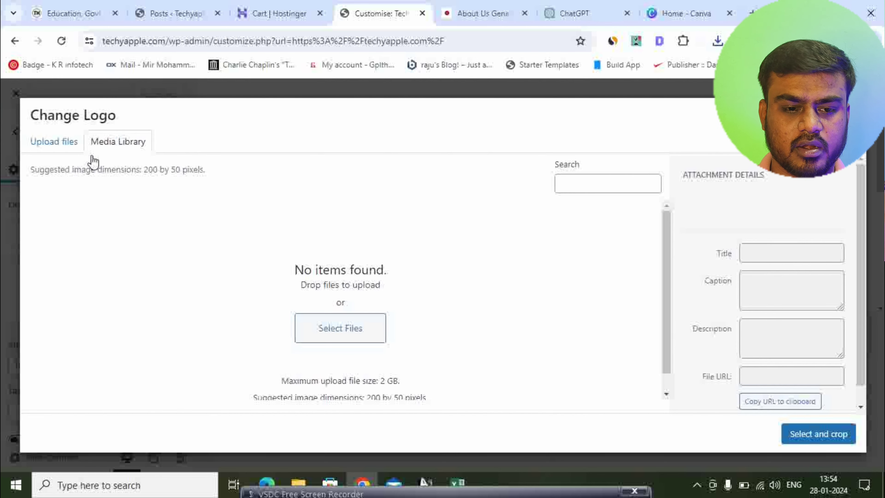
left_click(51, 142)
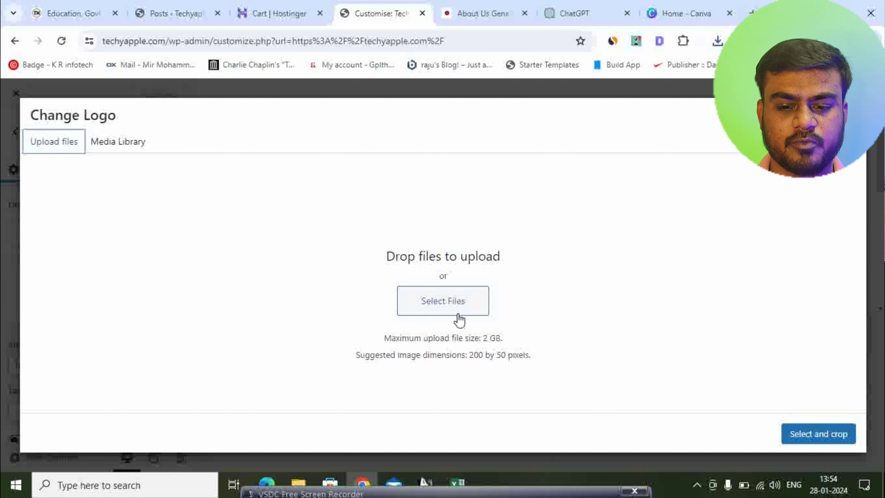
left_click(453, 301)
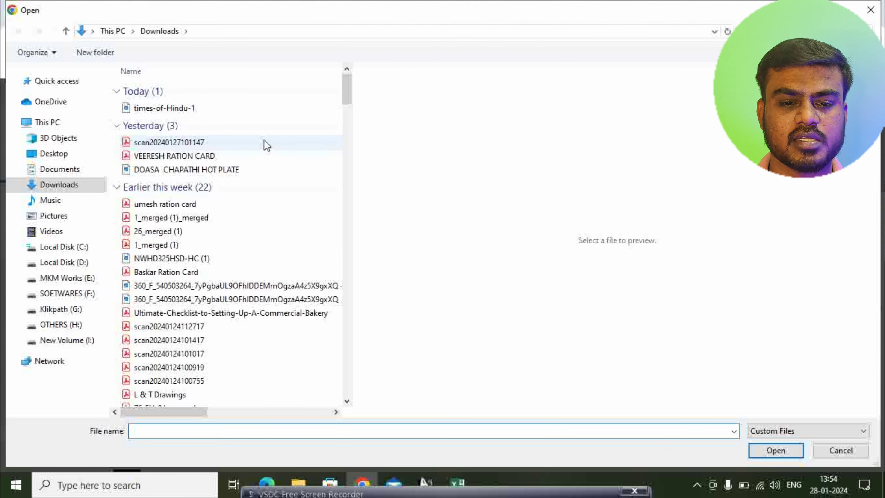
left_click(181, 110)
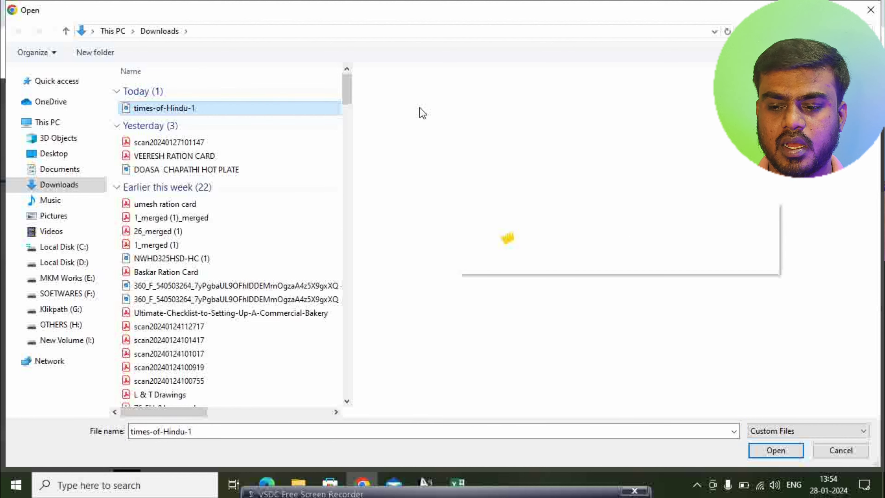
left_click(776, 450)
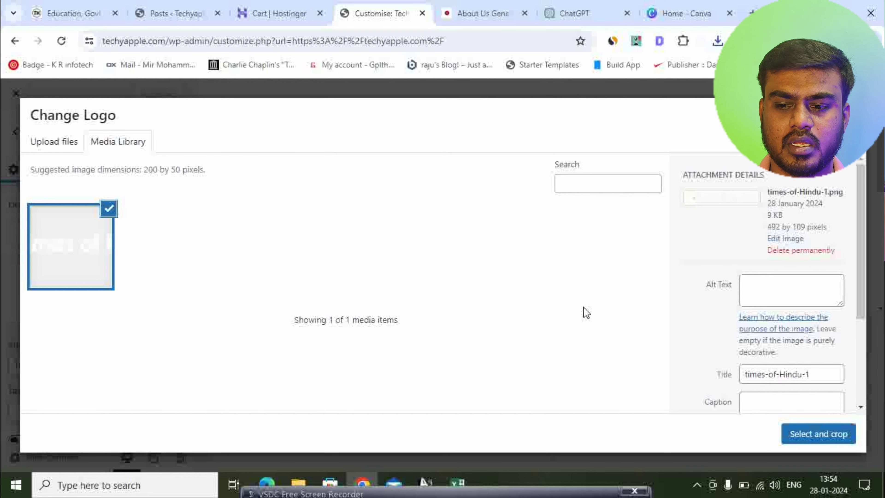
Step: Give the uploaded logo the alt text "times of hindu" and apply it to the header without cropping
left_click(753, 291)
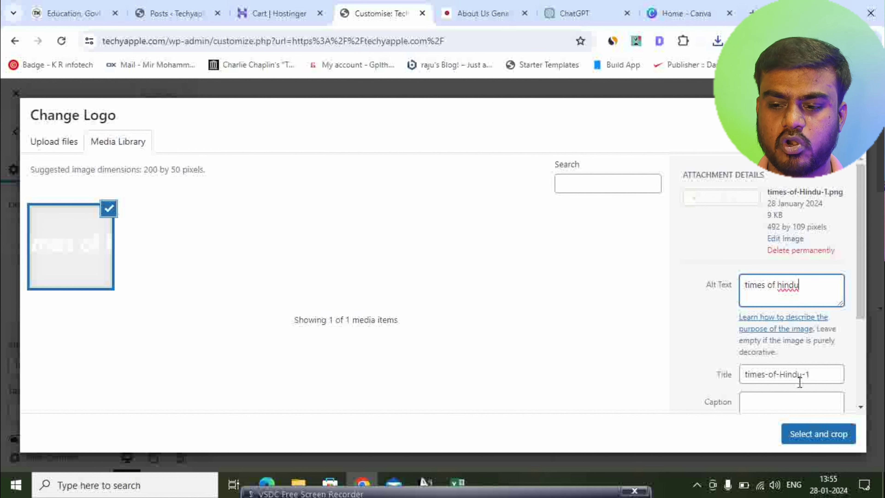
left_click(798, 440)
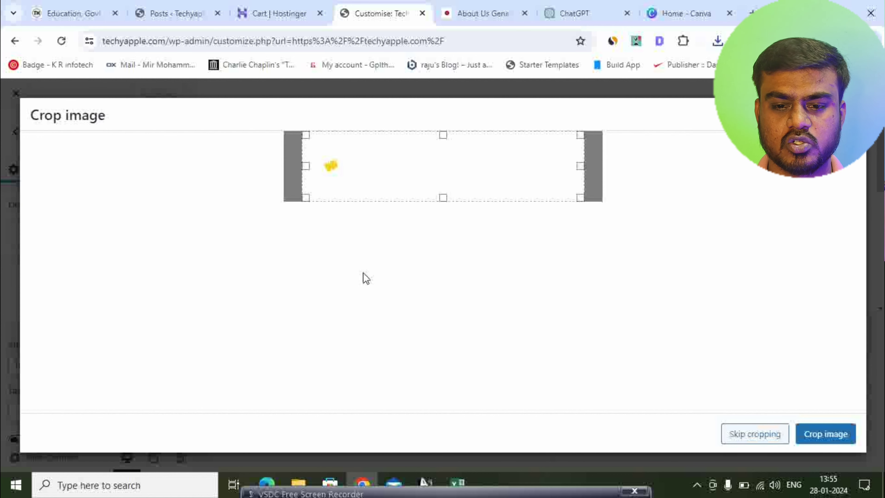
left_click(755, 439)
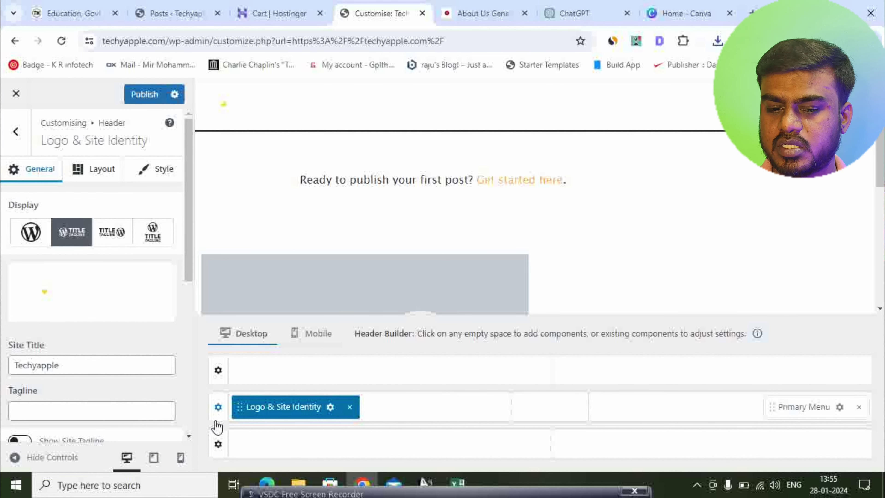
Step: Set the Header Main row's background colour to bright blue and publish the change
left_click(217, 408)
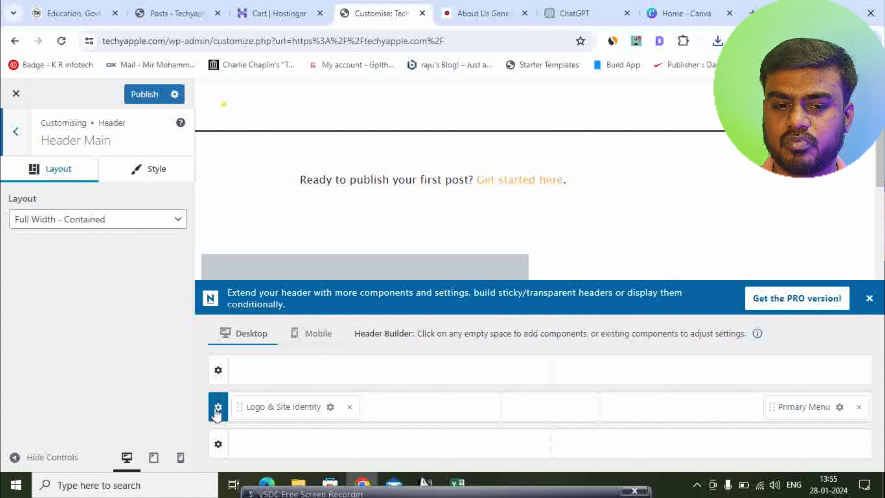
left_click(155, 179)
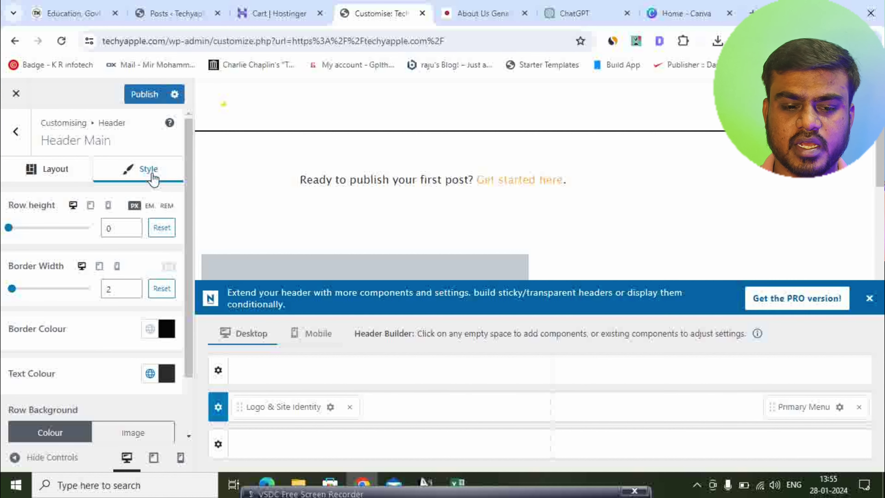
scroll(72, 334, "down", 2)
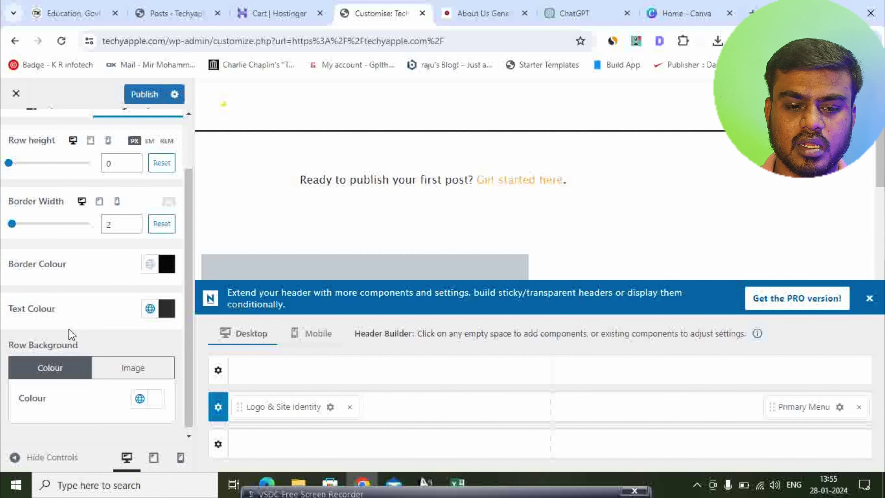
scroll(101, 301, "down", 1)
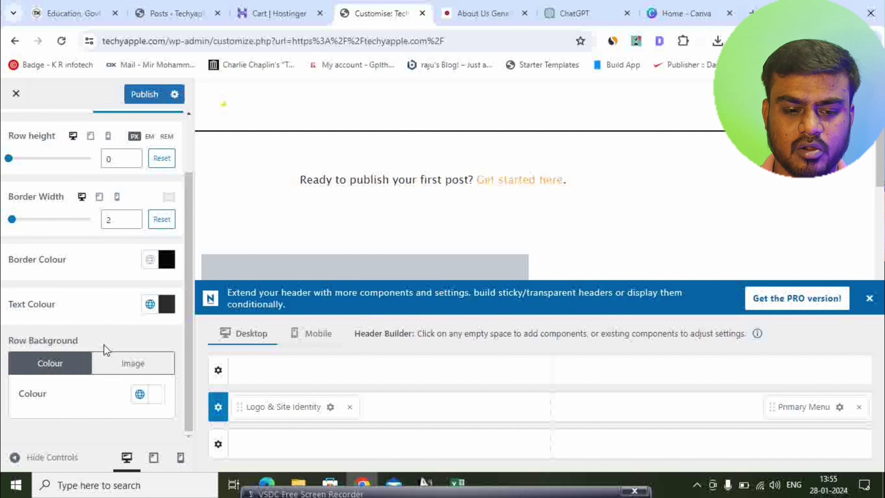
left_click(151, 396)
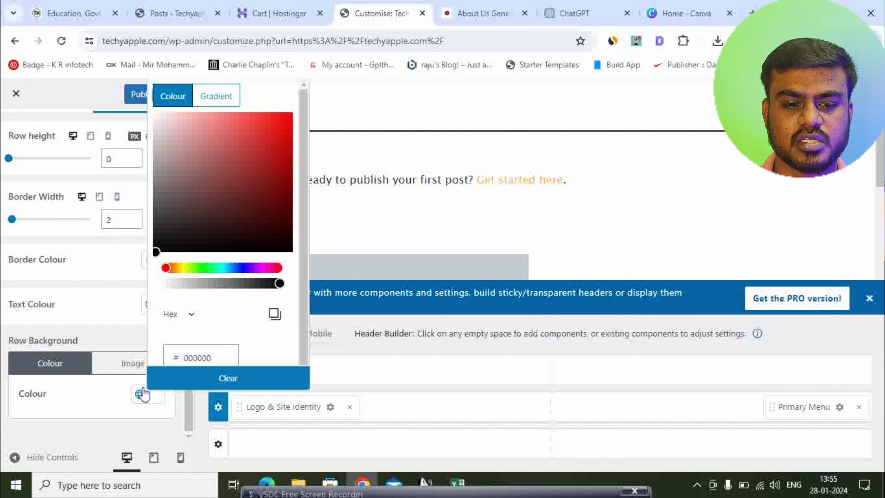
left_click(243, 268)
left_click_drag(158, 252, 278, 131)
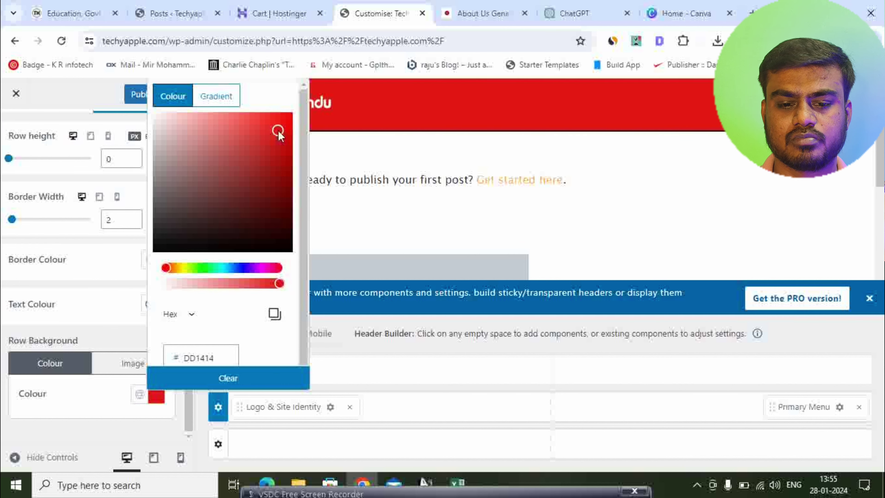
left_click_drag(173, 269, 238, 272)
left_click_drag(284, 122, 284, 121)
left_click(92, 416)
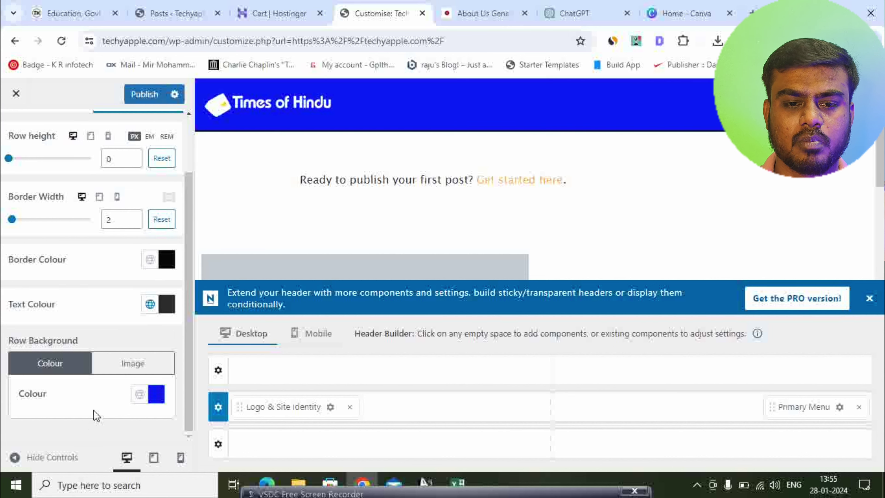
left_click(149, 93)
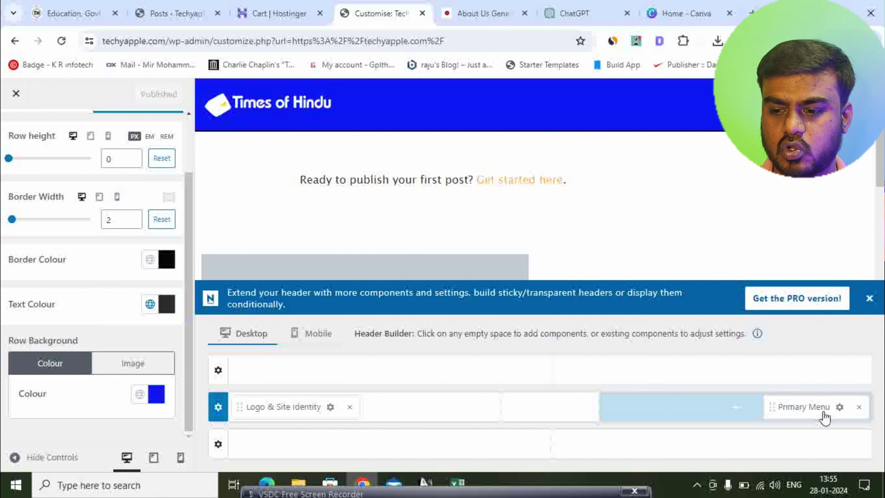
Step: Assign Main Menu to the Primary Menu location and publish the change
left_click(840, 407)
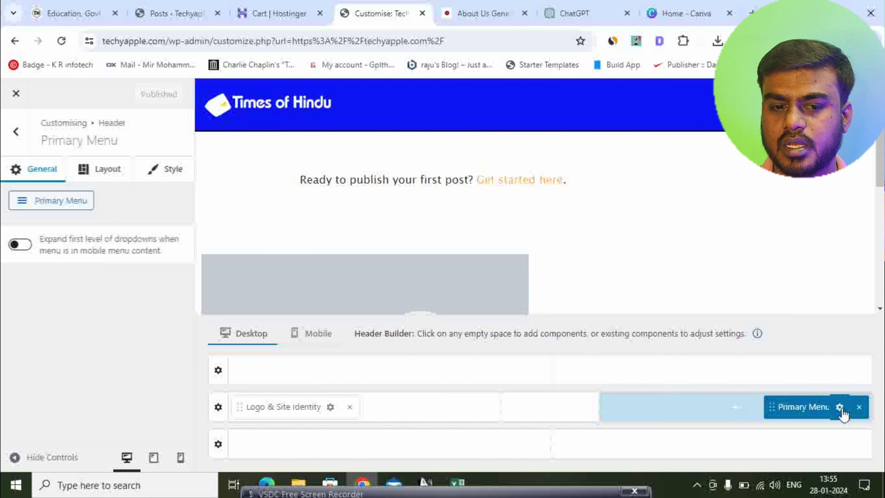
left_click(72, 204)
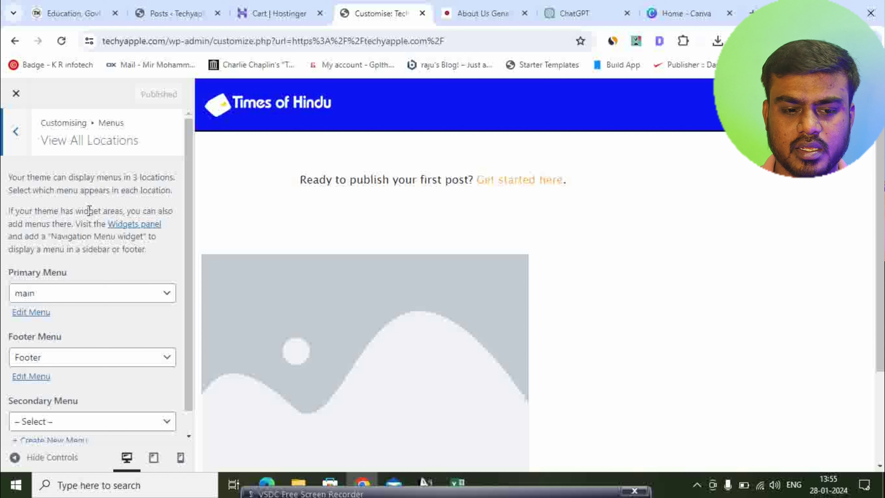
left_click(101, 296)
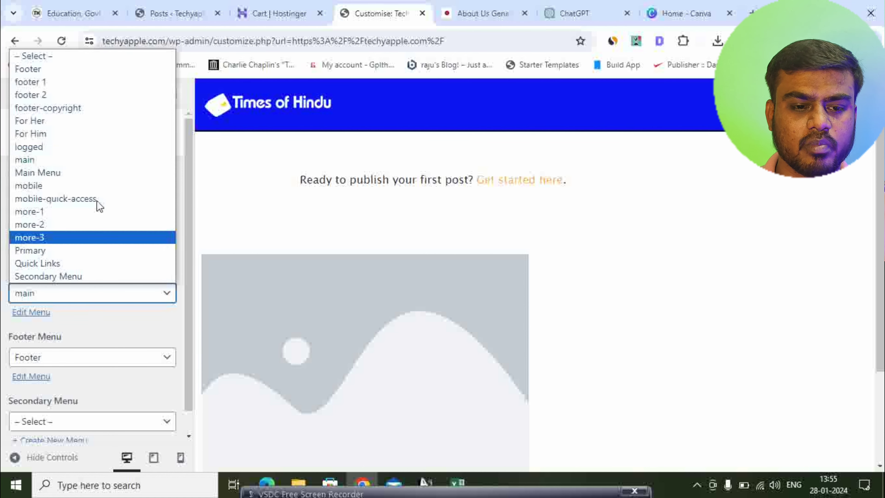
left_click(44, 172)
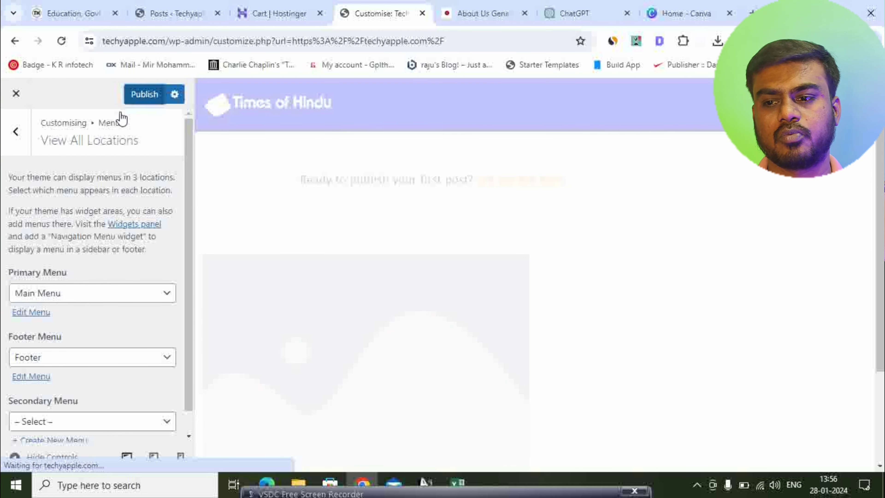
left_click(129, 101)
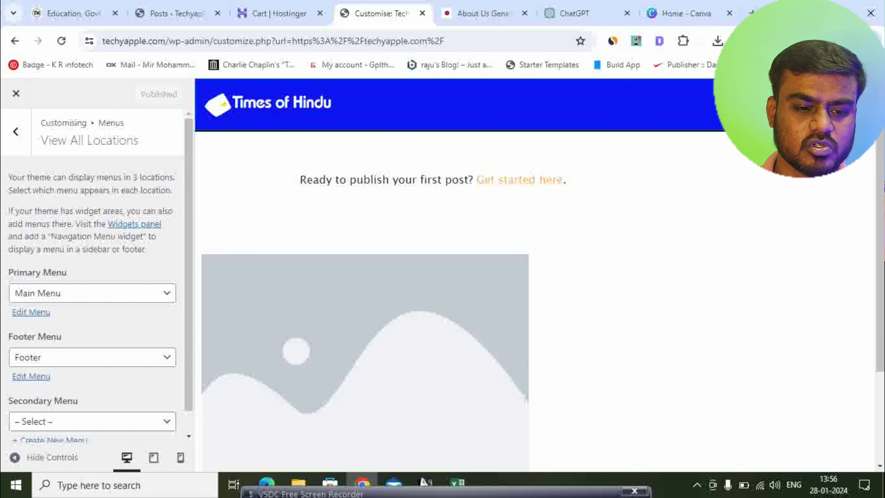
Step: Leave the menu settings and open the Header Main row's layout settings in the header builder
left_click(16, 132)
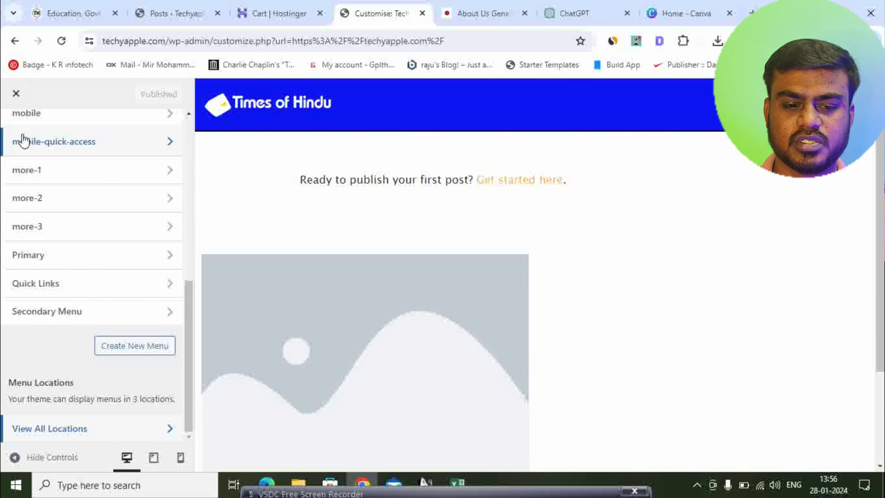
scroll(63, 296, "up", 10)
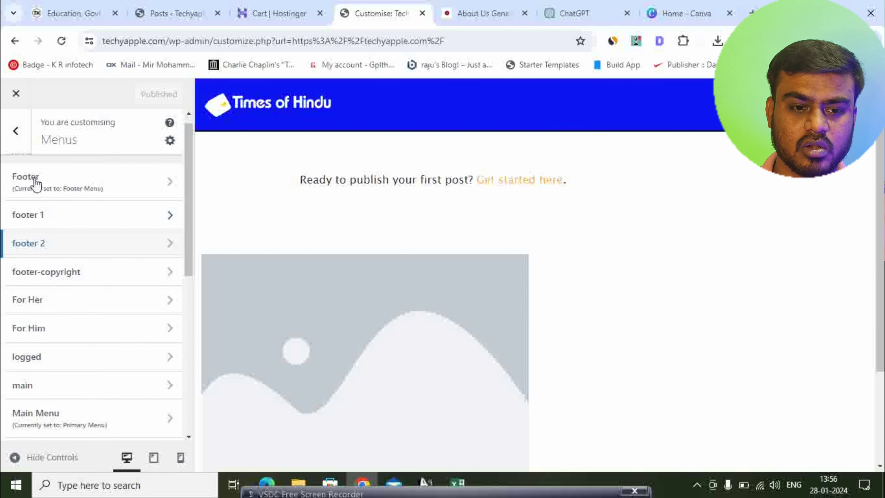
left_click(16, 137)
scroll(92, 258, "up", 3)
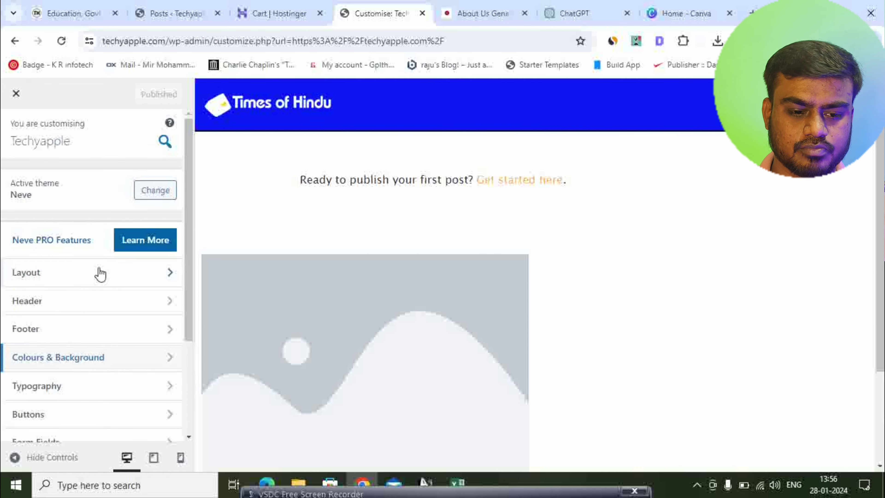
scroll(99, 289, "down", 3)
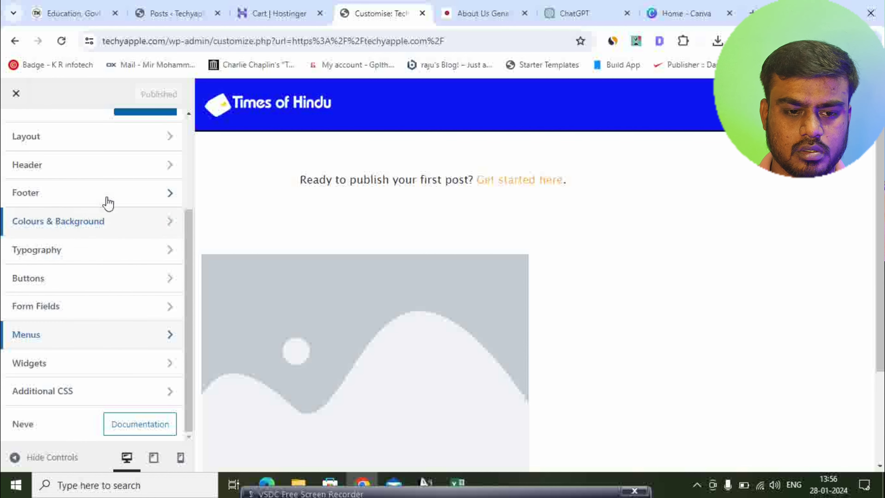
scroll(99, 171, "up", 2)
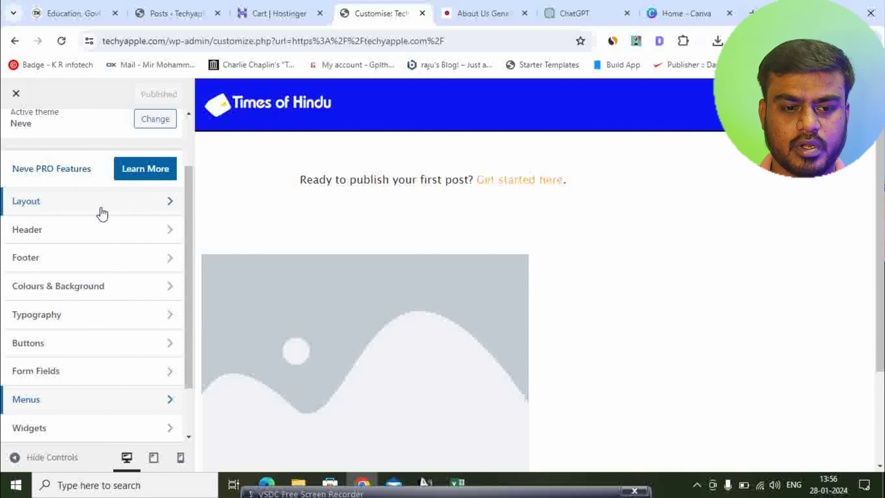
left_click(102, 238)
left_click(52, 354)
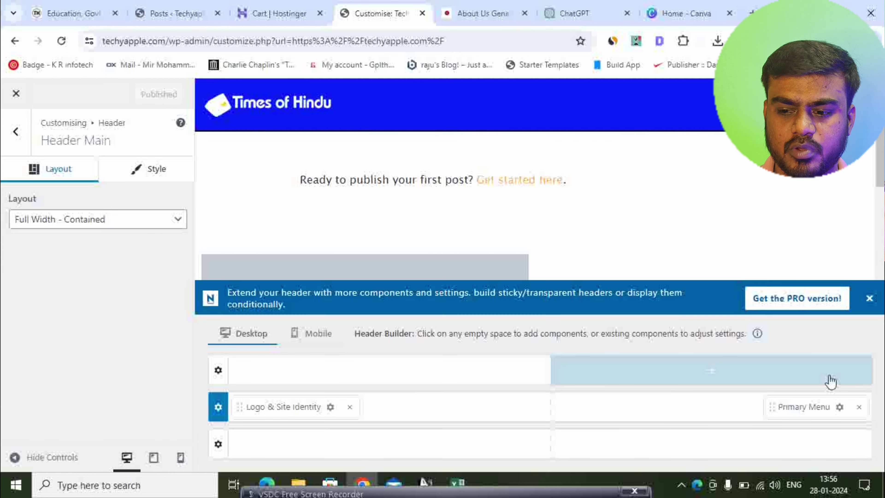
Step: Set the Primary Menu's items colour to white in its style settings
left_click(840, 408)
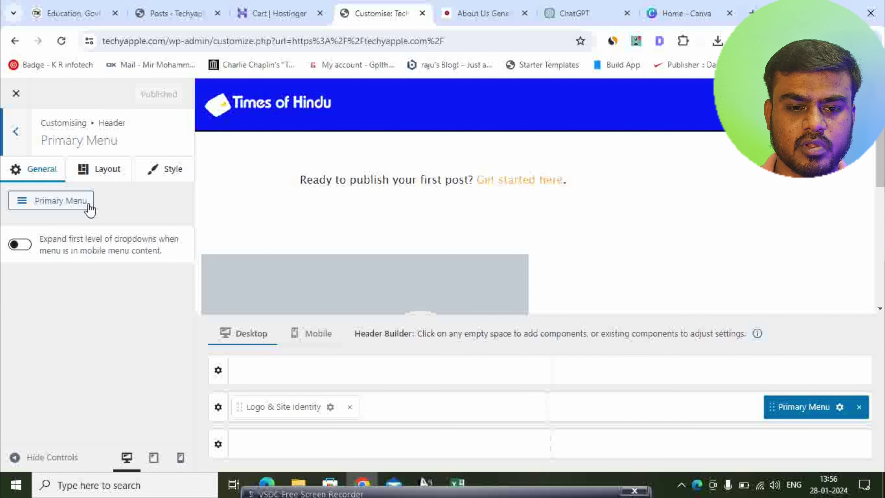
left_click(161, 171)
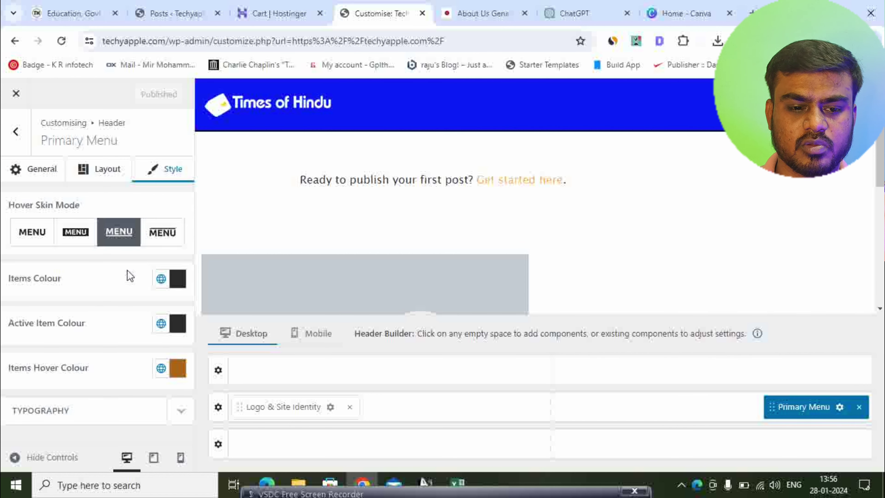
left_click(177, 281)
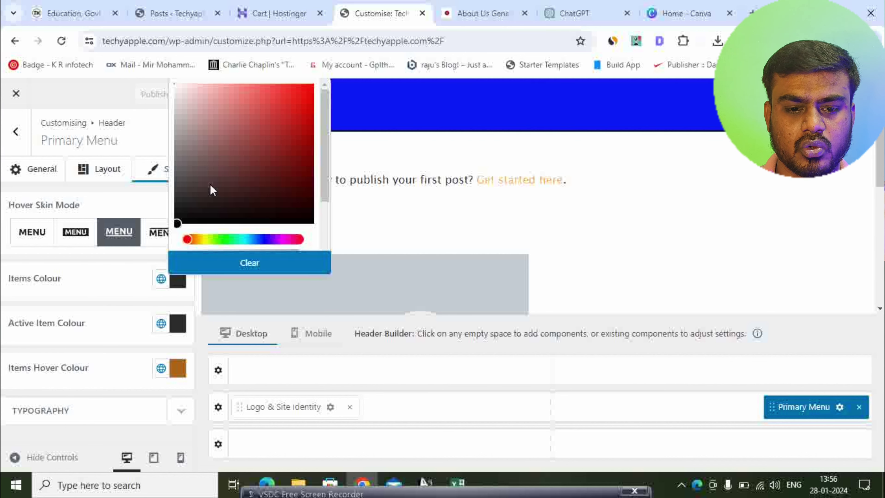
mouse_move(177, 223)
left_mouse_down()
mouse_move(183, 139)
mouse_move(176, 90)
left_mouse_up()
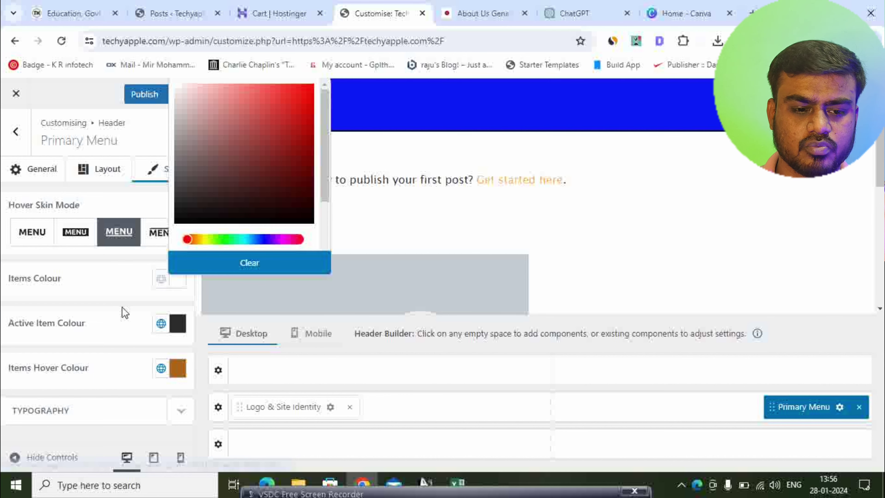
left_click(112, 335)
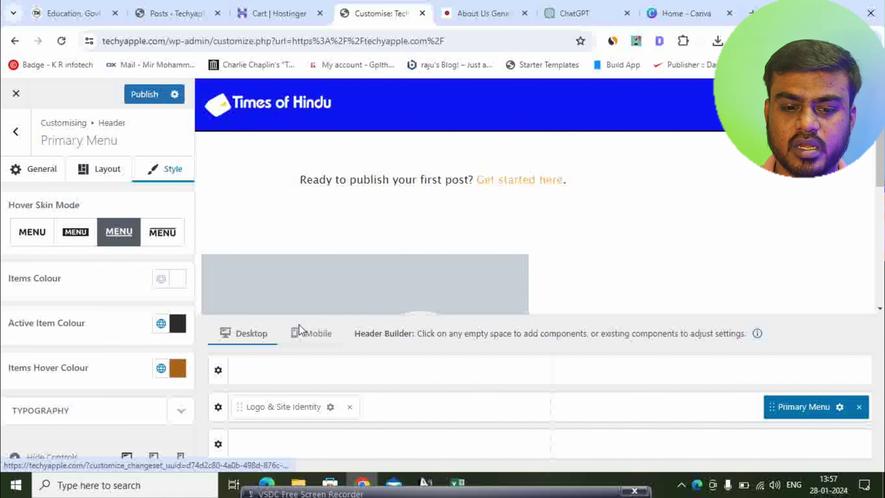
Step: Set the Primary Menu's items hover colour to bright green (#27F500) and publish the changes
left_click(176, 370)
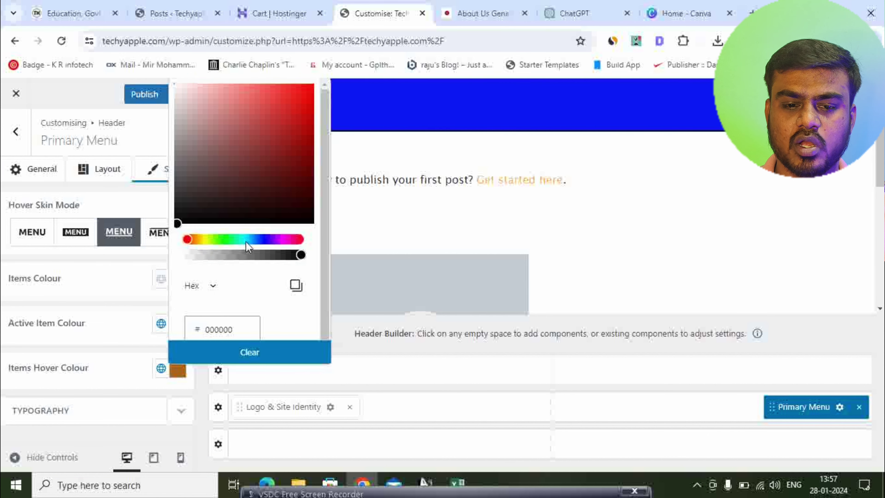
left_click(215, 239)
left_click(187, 239)
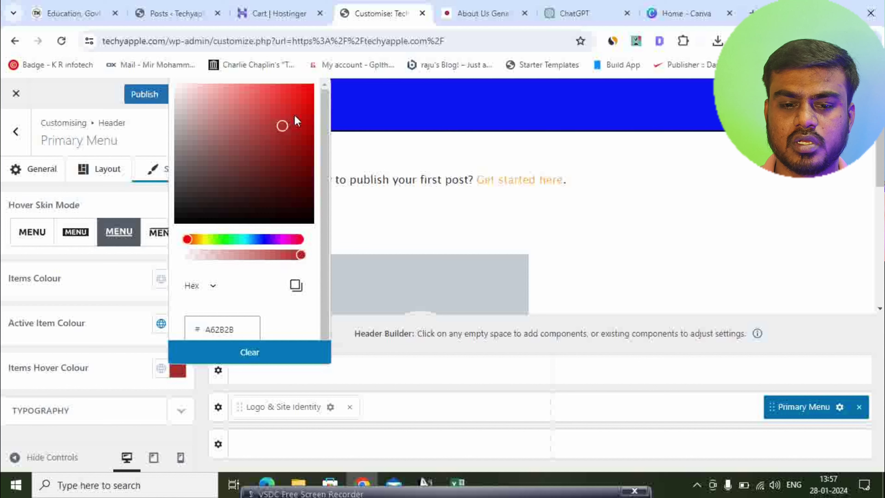
left_click_drag(282, 125, 306, 93)
left_click_drag(188, 240, 222, 244)
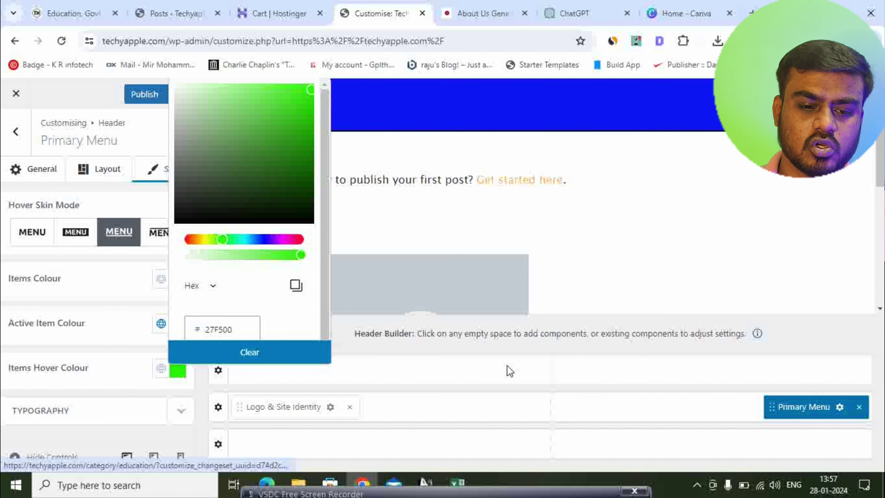
left_click(136, 389)
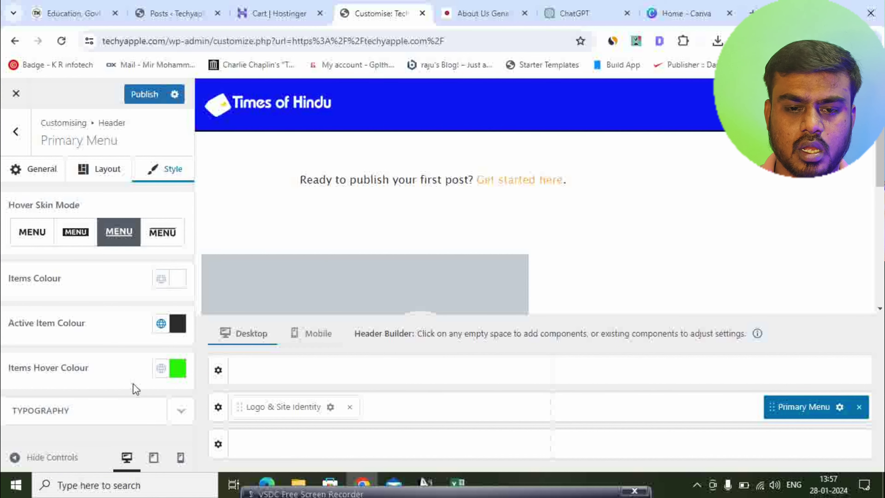
left_click(144, 94)
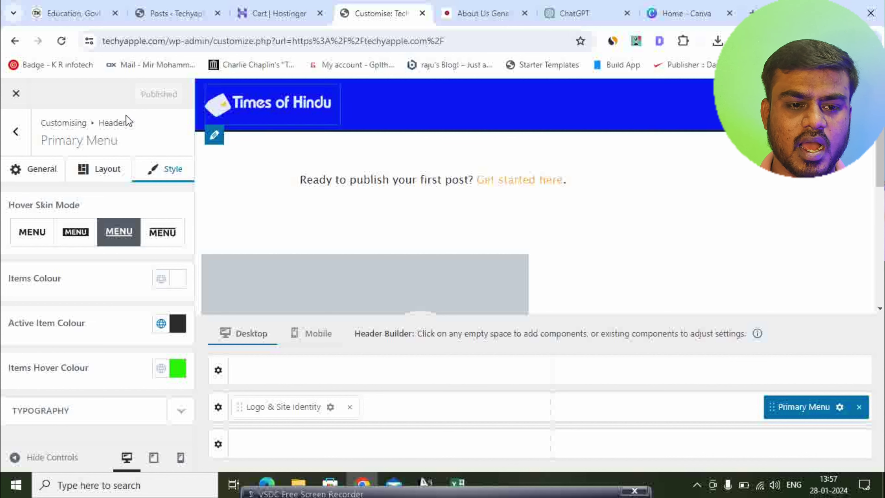
Step: Examine the footer in the site preview and the reference footer on timesofhindu.co.in
scroll(528, 235, "down", 6)
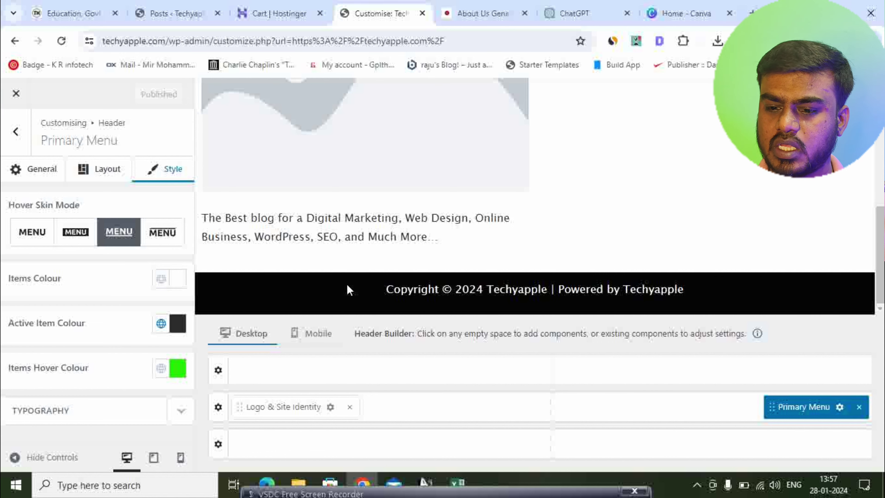
left_click(59, 14)
scroll(437, 309, "down", 1)
scroll(437, 309, "down", 10)
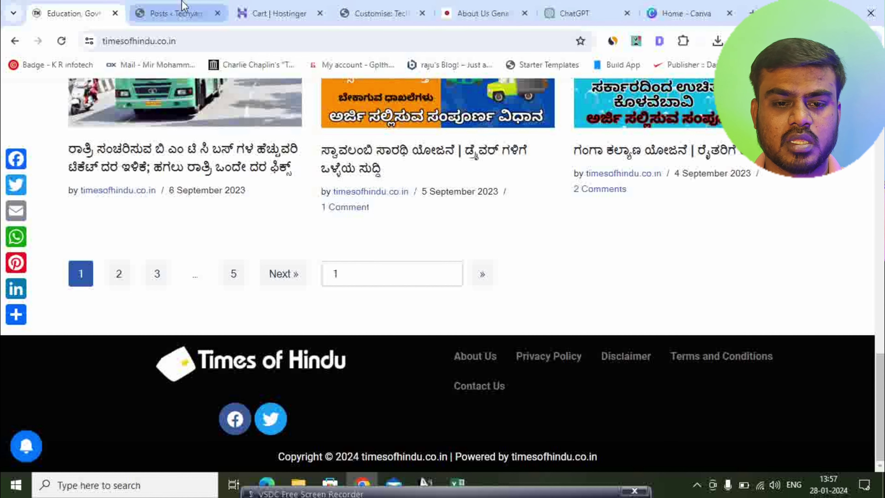
Step: Move the existing Footer template to the bin in Techyapple's Elementor Header & Footer Builder
left_click(176, 13)
scroll(122, 209, "down", 3)
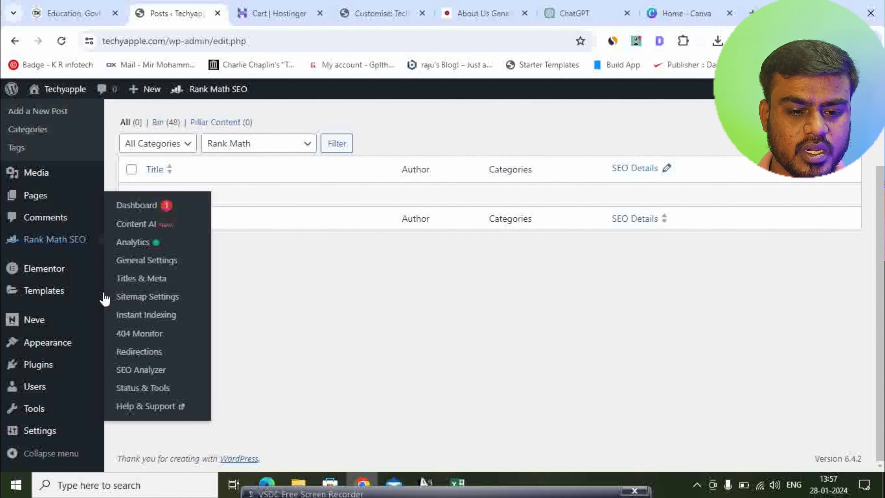
mouse_move(63, 343)
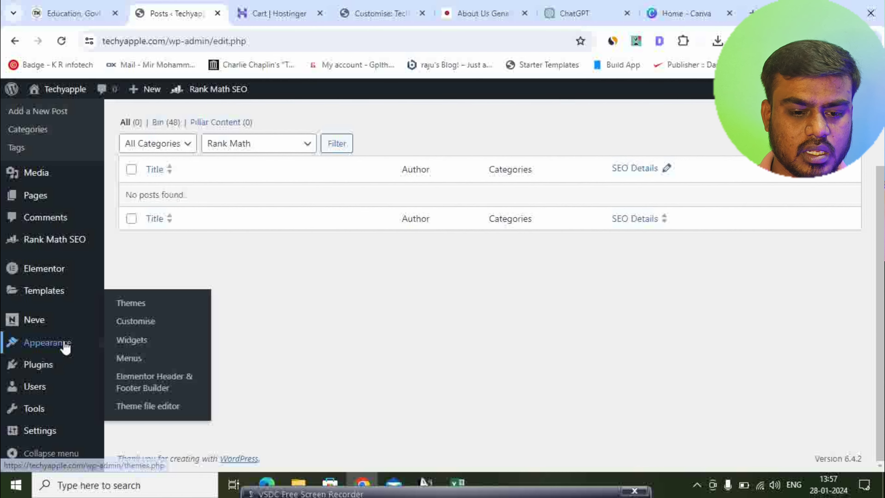
left_click(149, 385)
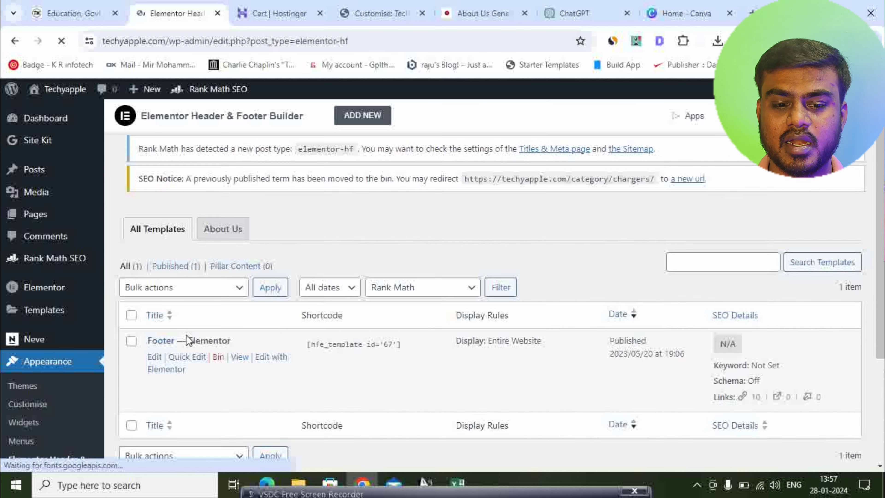
mouse_move(177, 359)
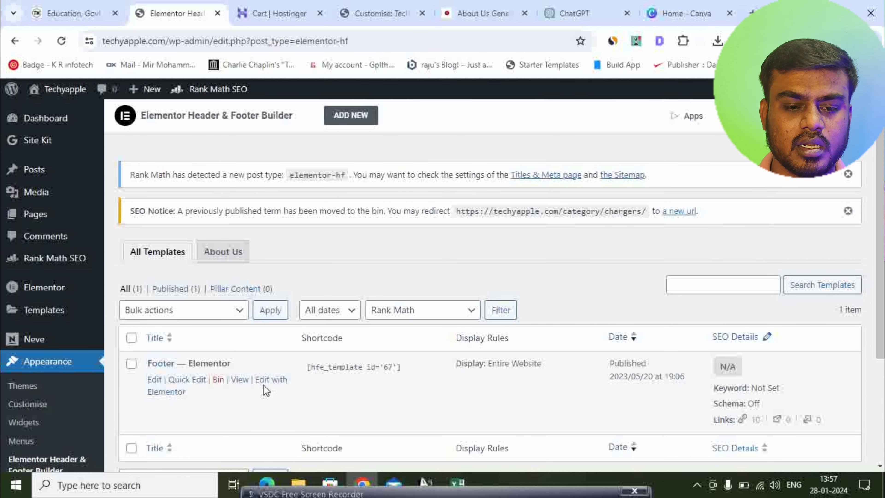
left_click(131, 338)
left_click(183, 310)
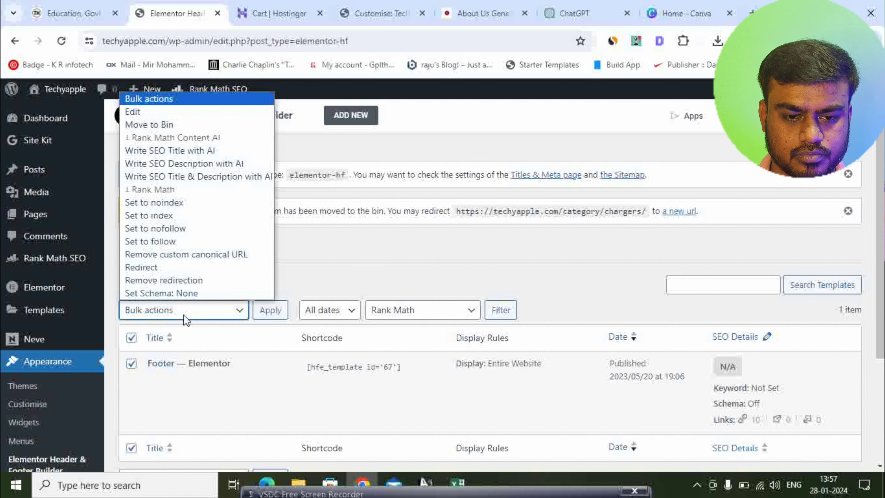
left_click(171, 123)
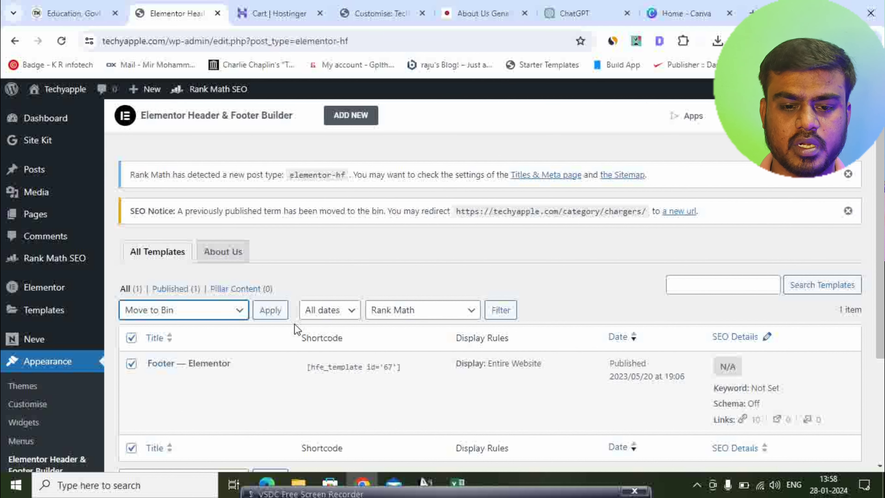
left_click(278, 311)
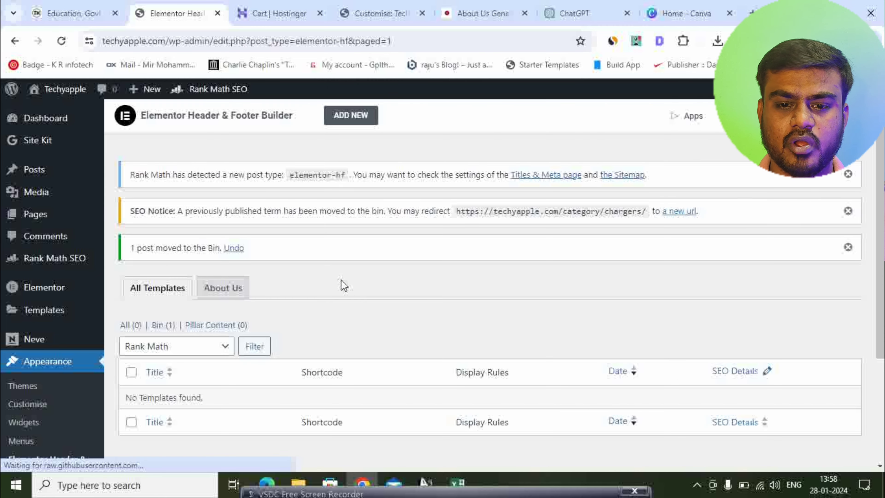
Step: Add a new header/footer template titled "Footer" and set its template type to Footer
left_click(343, 118)
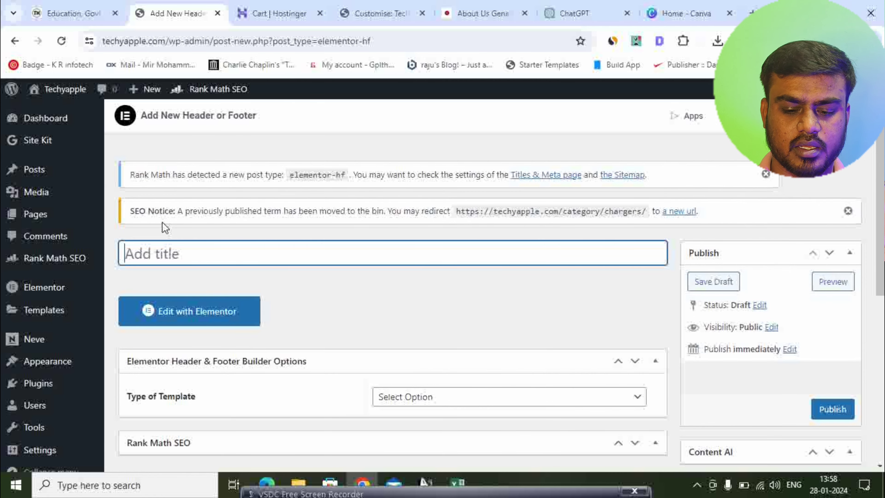
type("Footer")
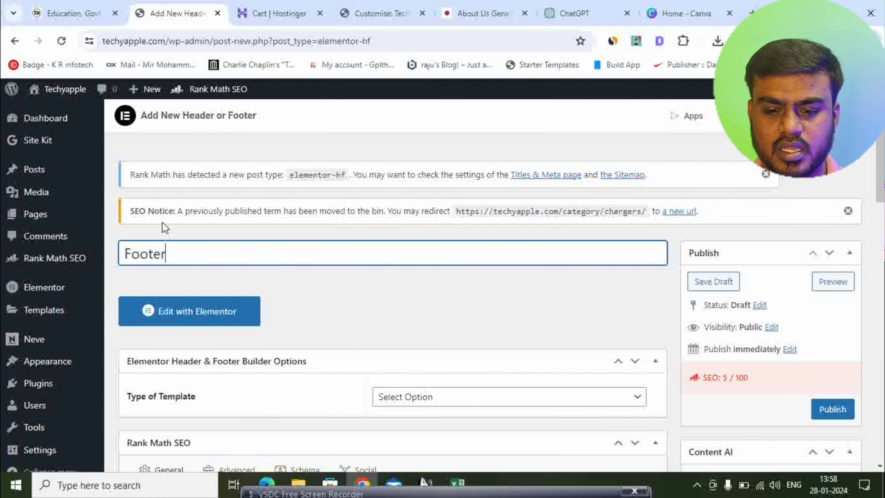
left_click(427, 397)
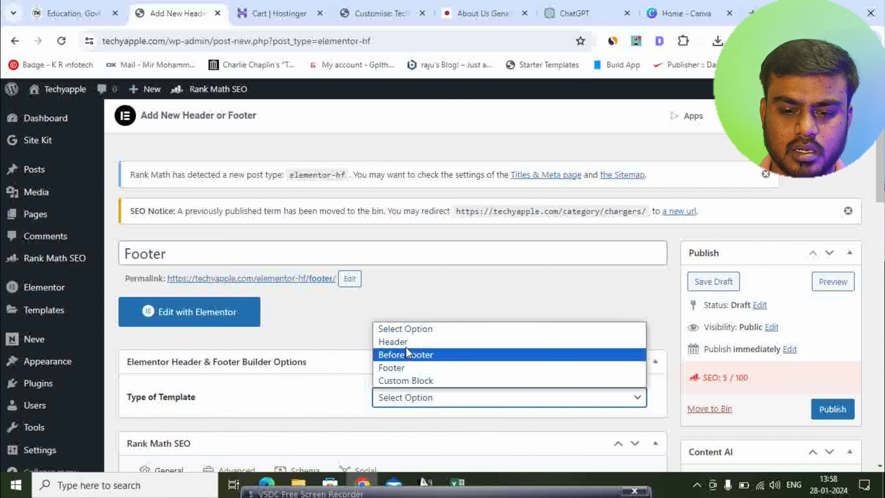
left_click(400, 367)
Step: Set the footer template to display on the Entire Website and publish it
scroll(365, 332, "down", 4)
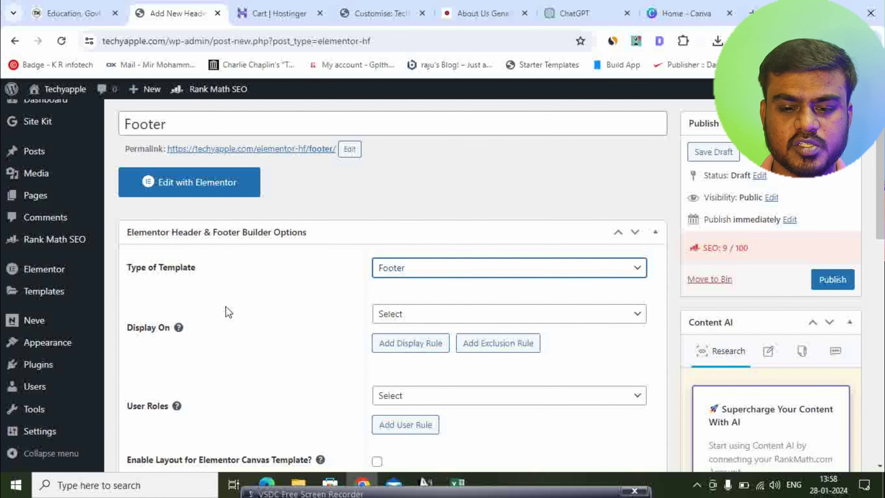
left_click(420, 314)
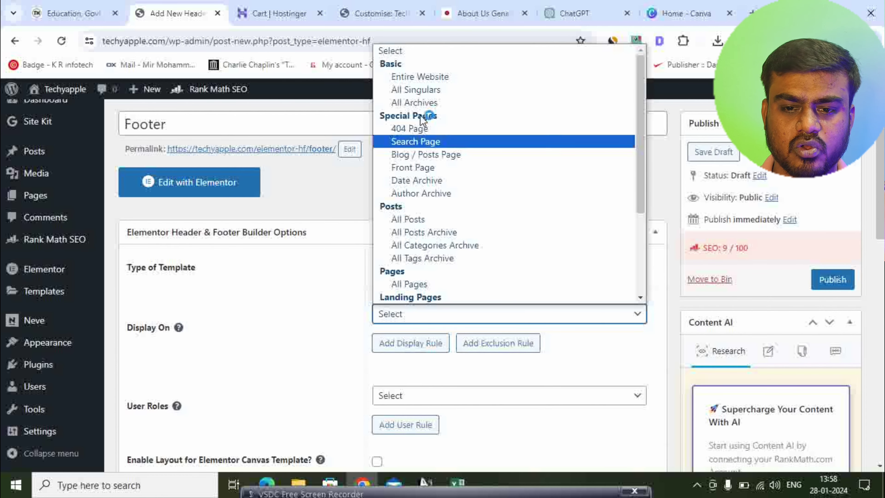
left_click(419, 77)
scroll(499, 342, "down", 4)
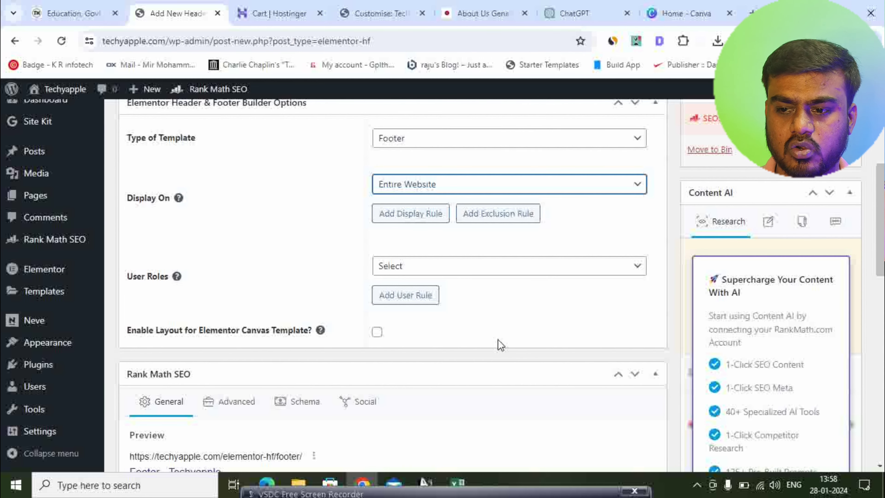
left_click(842, 149)
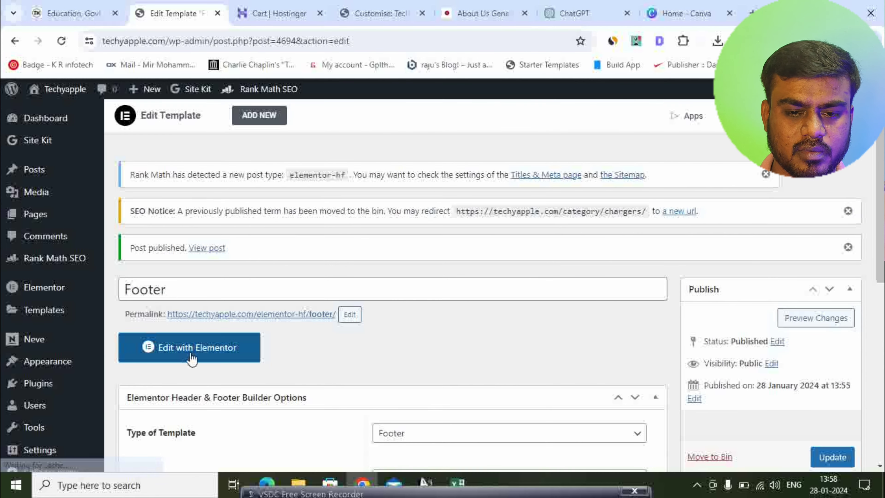
Step: Open the footer template for editing with Elementor and add a section with two equal columns
left_click(191, 349)
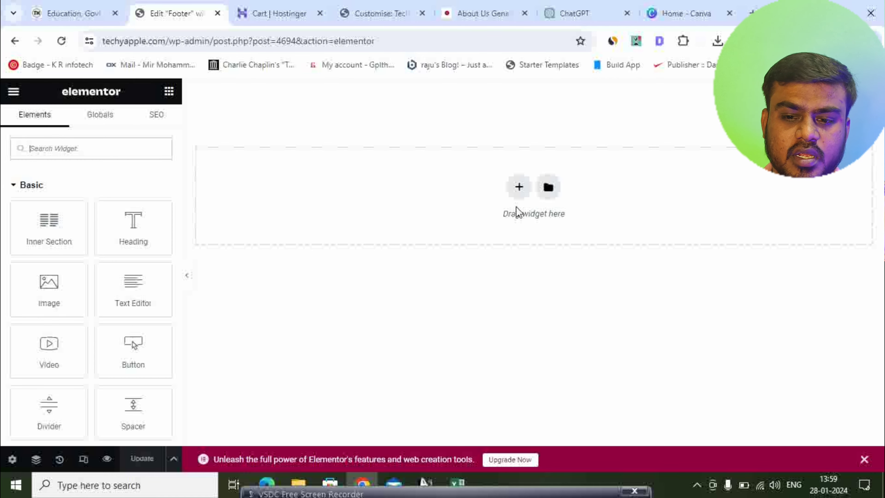
left_click(520, 187)
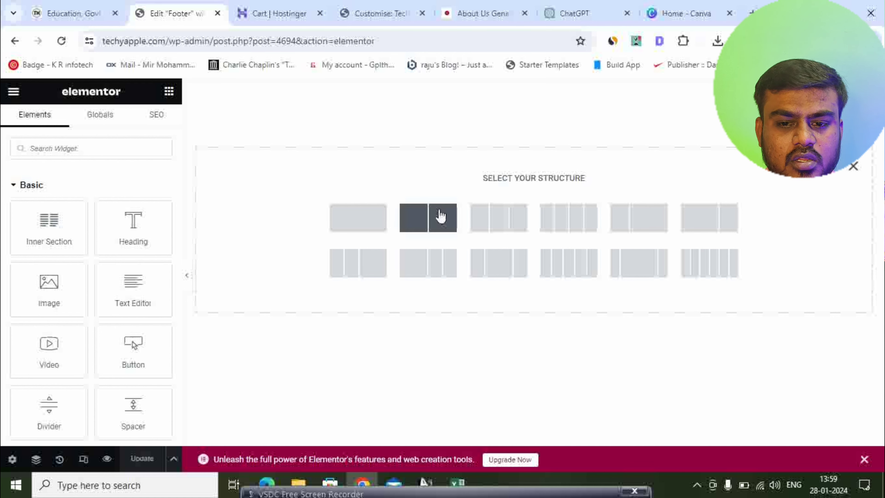
left_click(425, 240)
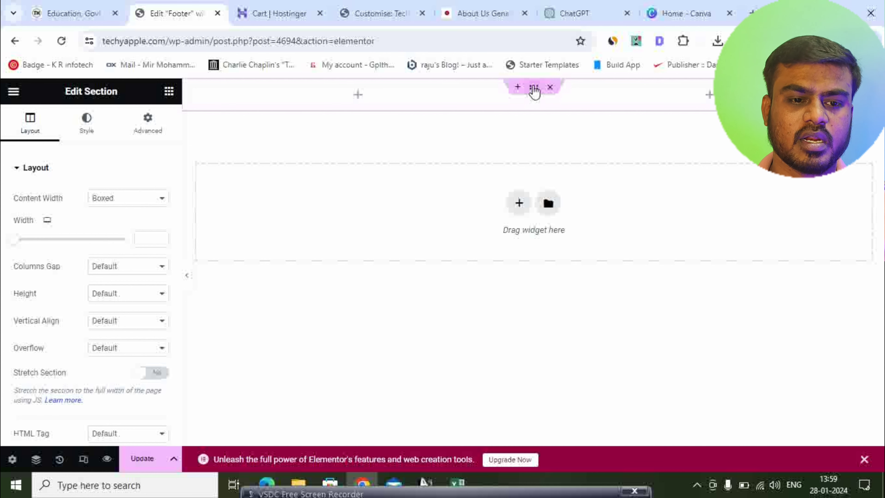
Step: Give the two-column section a classic background in black (#000000) and update the template
left_click(84, 132)
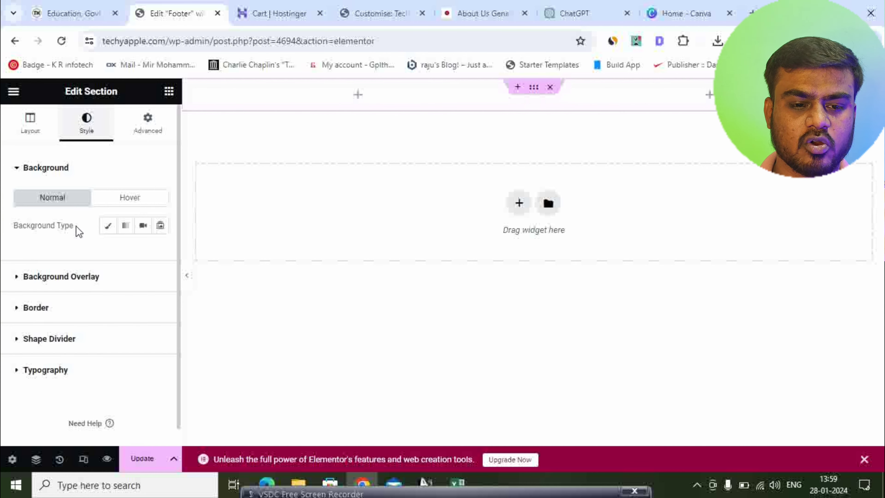
left_click(108, 226)
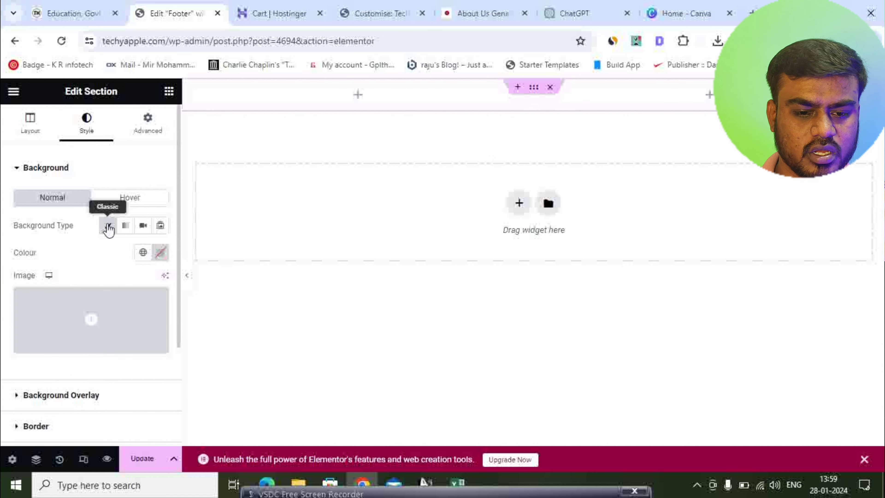
left_click(161, 252)
left_click_drag(160, 405, 92, 405)
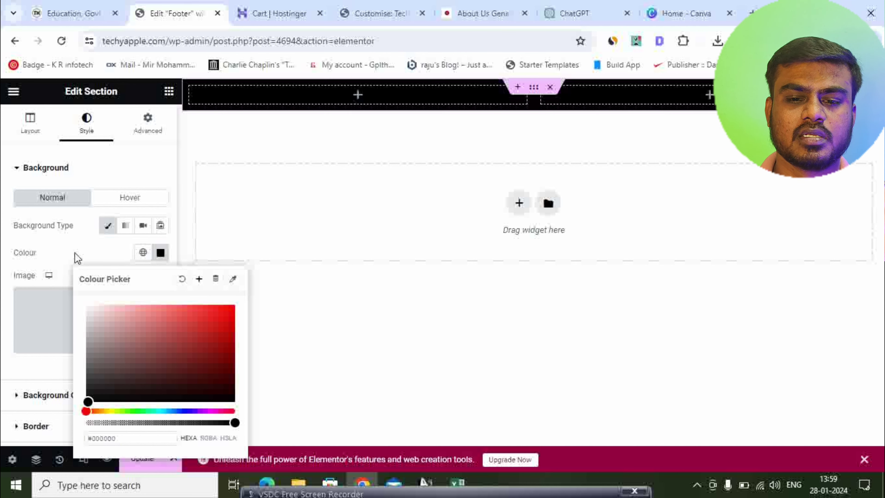
left_click(74, 245)
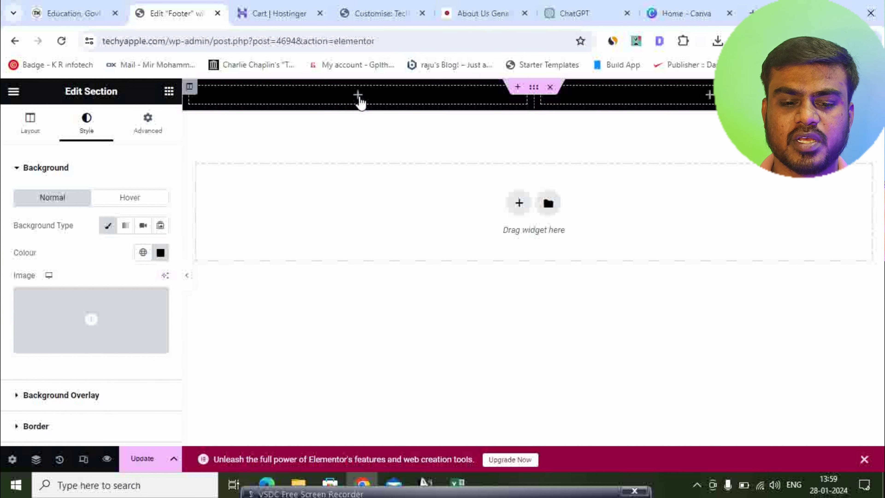
left_click(139, 461)
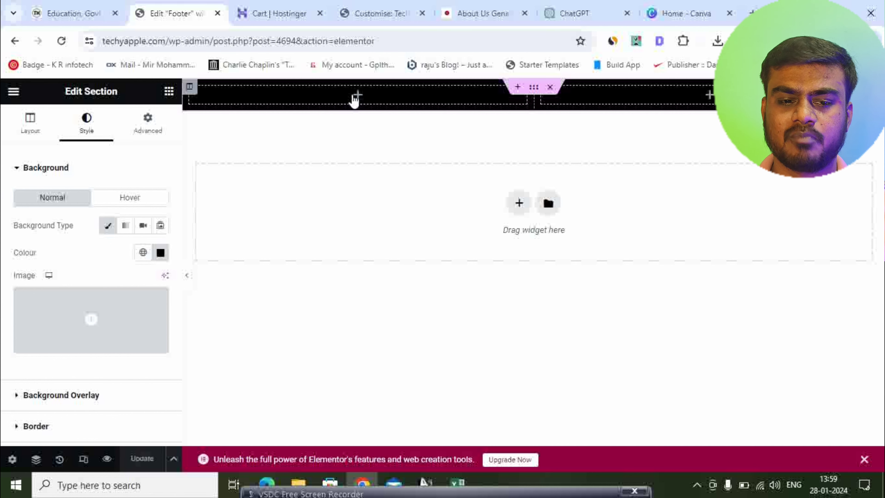
Step: Add a Site Logo widget to the footer's first column and use times-of-Hindu-1.png from the media library as its custom image
left_click(357, 96)
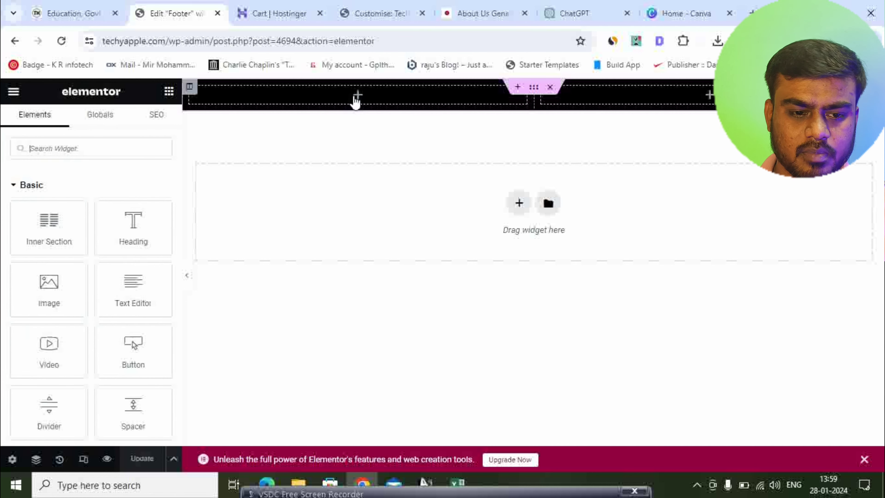
left_click(99, 150)
type("logo")
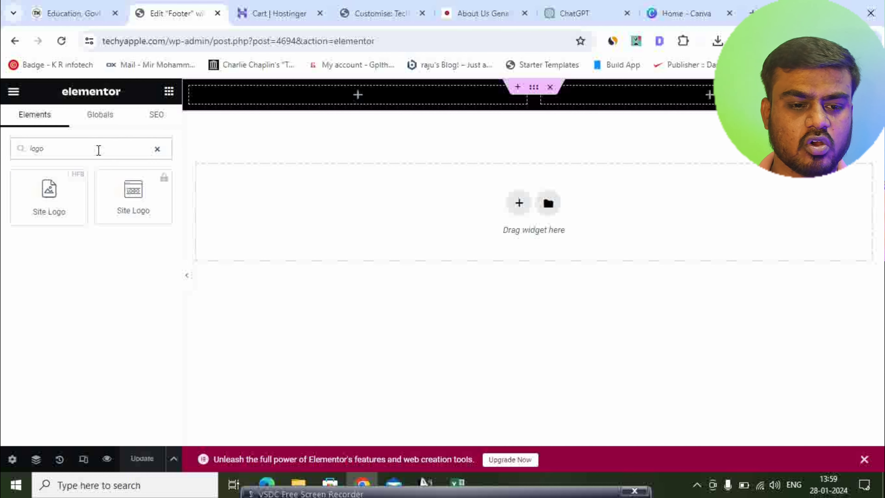
left_click_drag(51, 193, 337, 96)
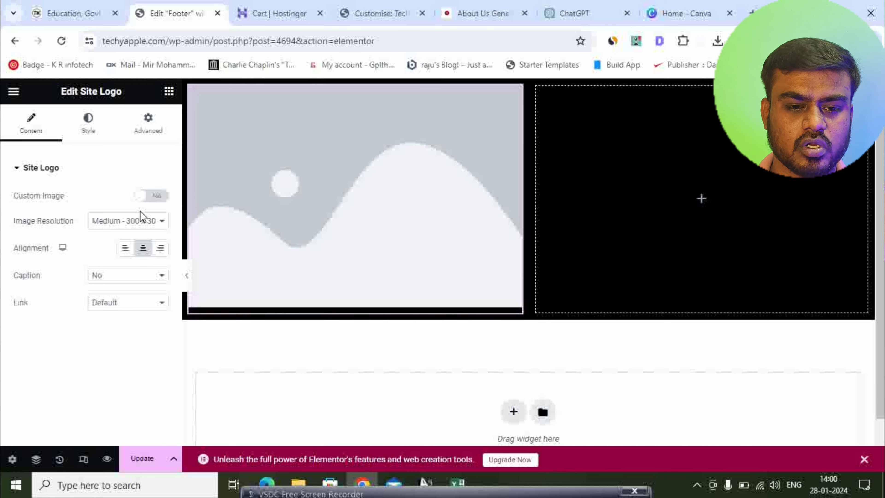
left_click(149, 196)
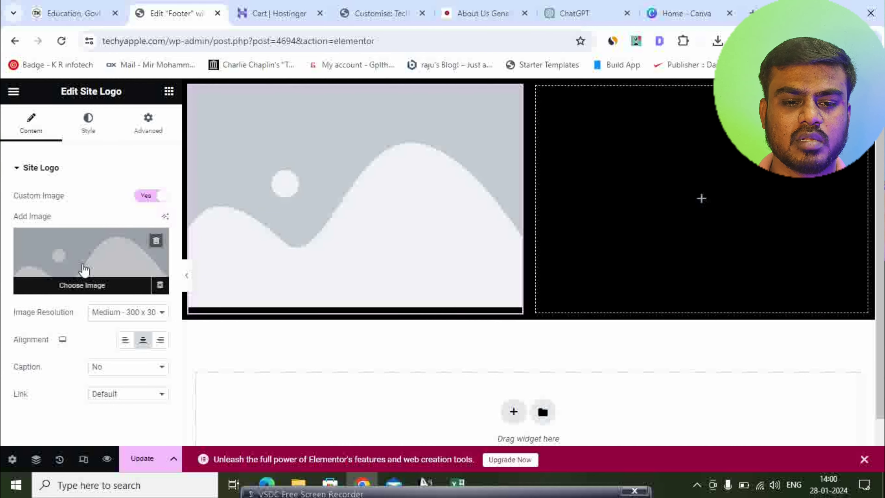
left_click(83, 271)
left_click(205, 242)
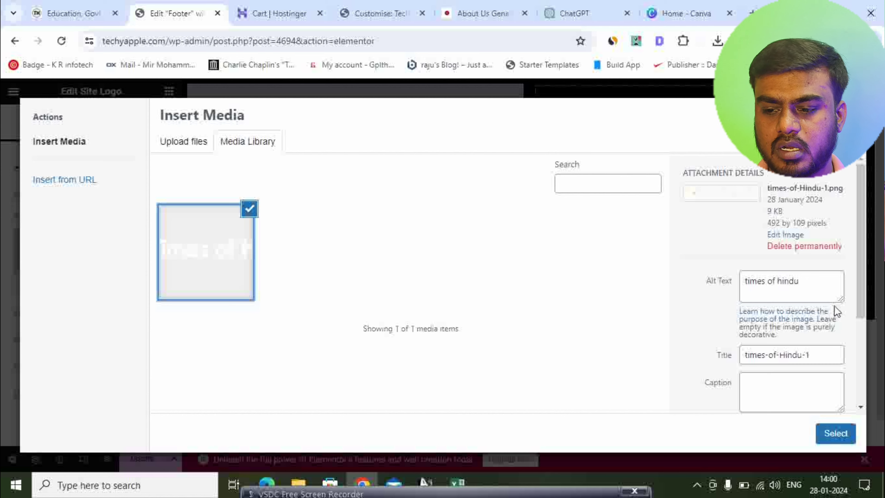
left_click(836, 433)
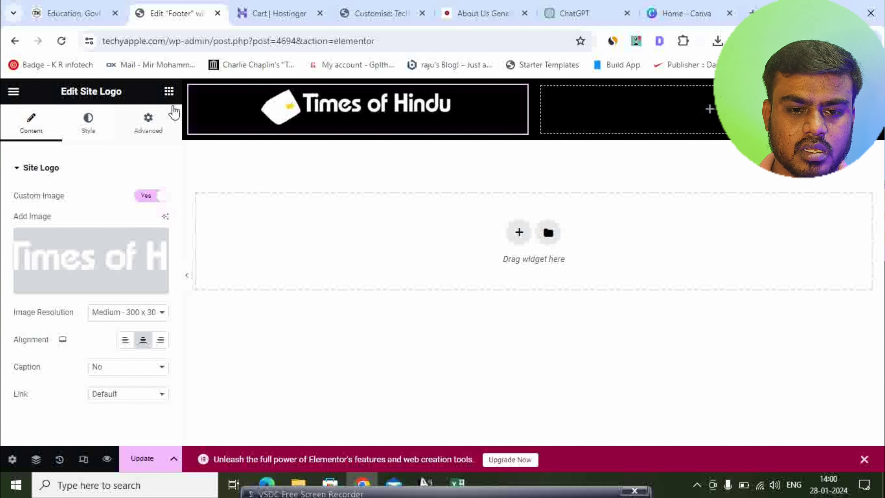
Step: Add a Social Icons widget below the logo in the first column and update the template
left_click(170, 92)
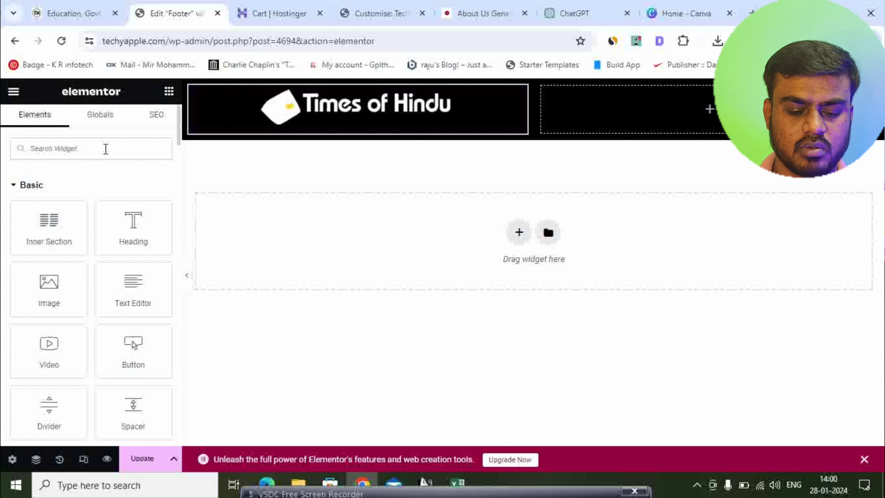
type("social")
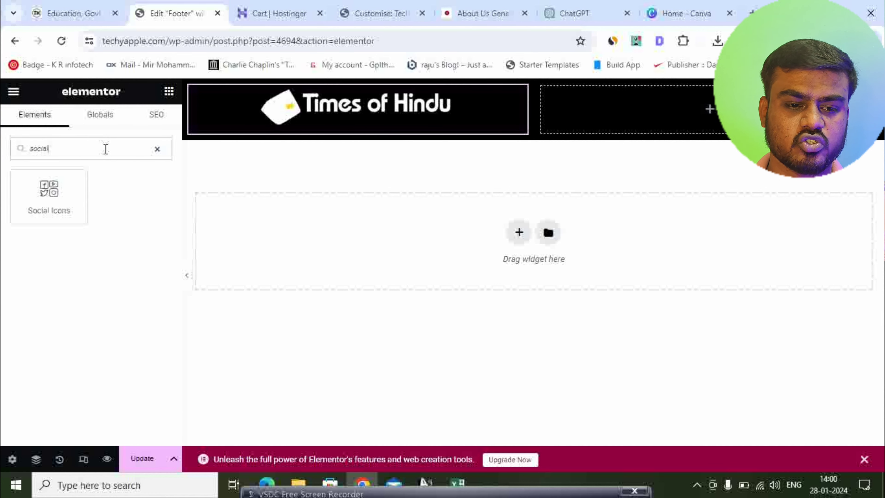
left_click_drag(47, 204, 354, 133)
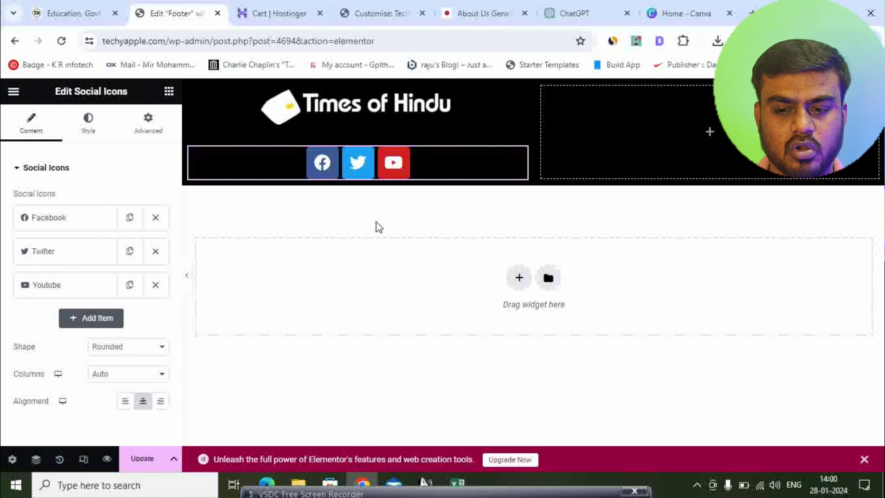
left_click(153, 459)
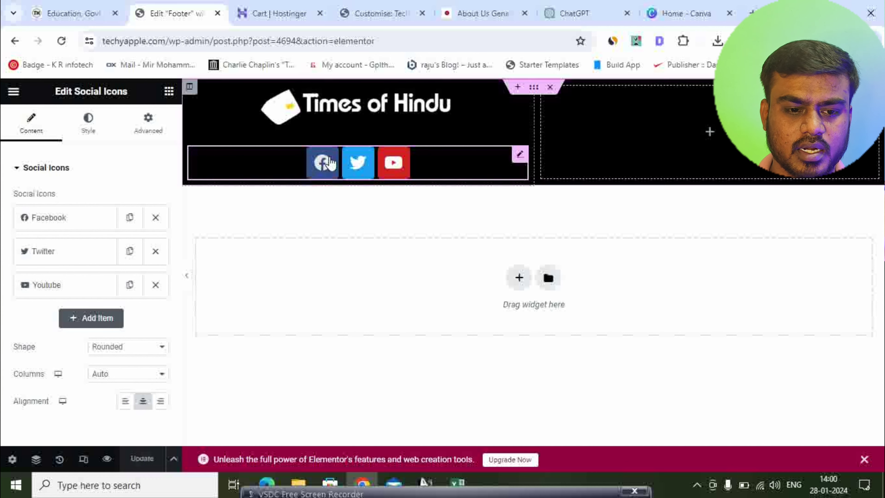
left_click(53, 226)
scroll(63, 334, "down", 2)
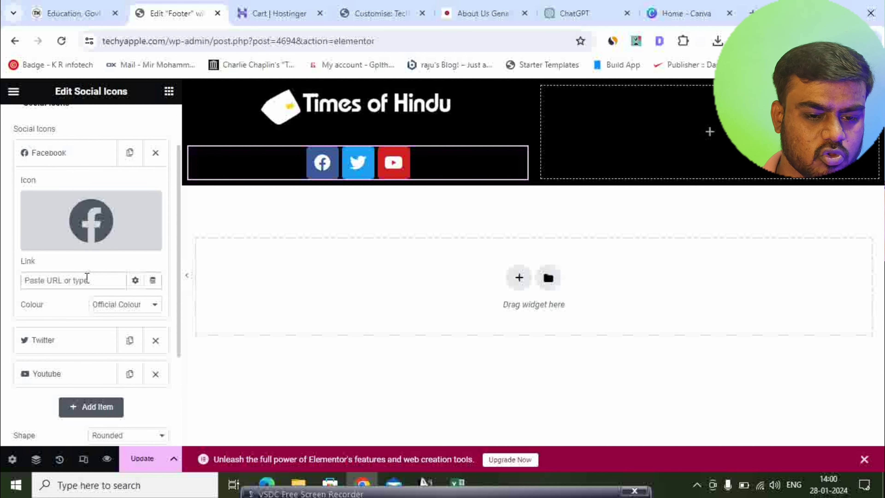
left_click(139, 463)
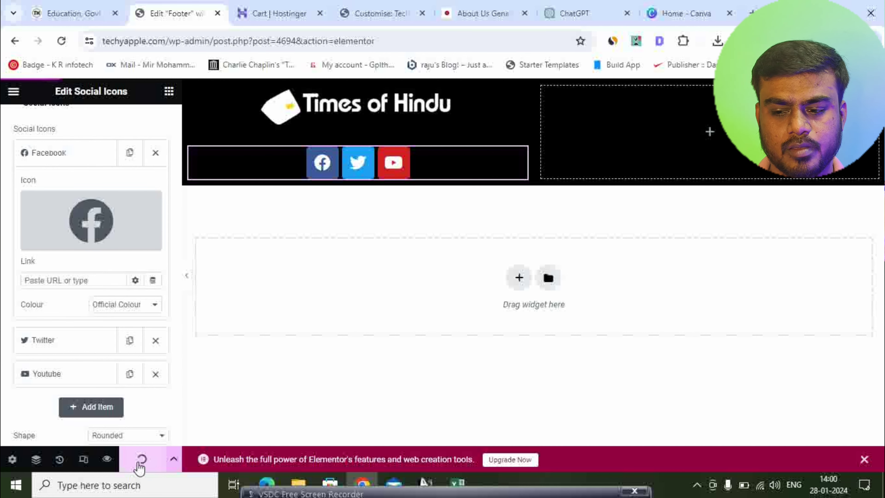
Step: Add a Navigation Menu widget to the footer's second column and select the Footer menu for it
left_click(710, 143)
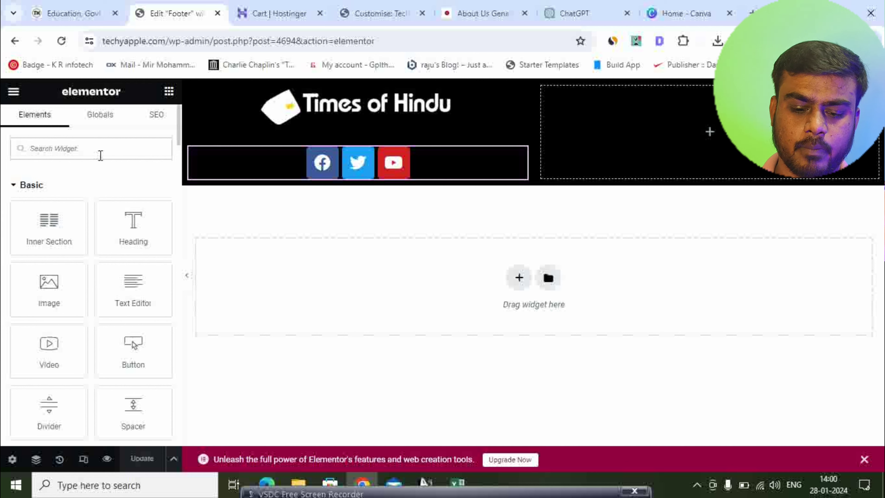
type("menu")
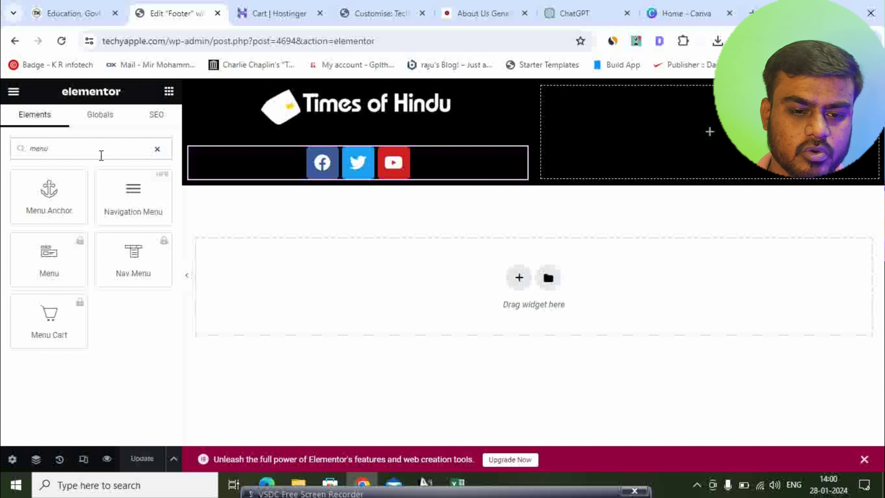
left_click_drag(131, 192, 728, 144)
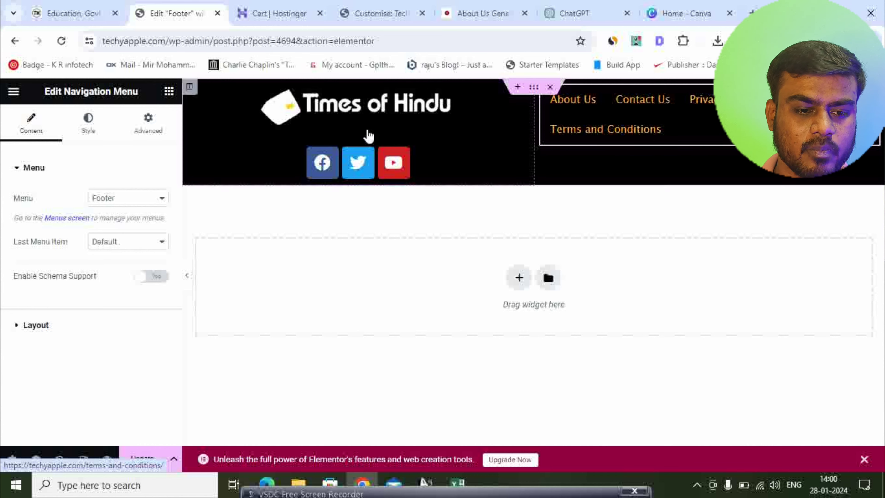
left_click(134, 199)
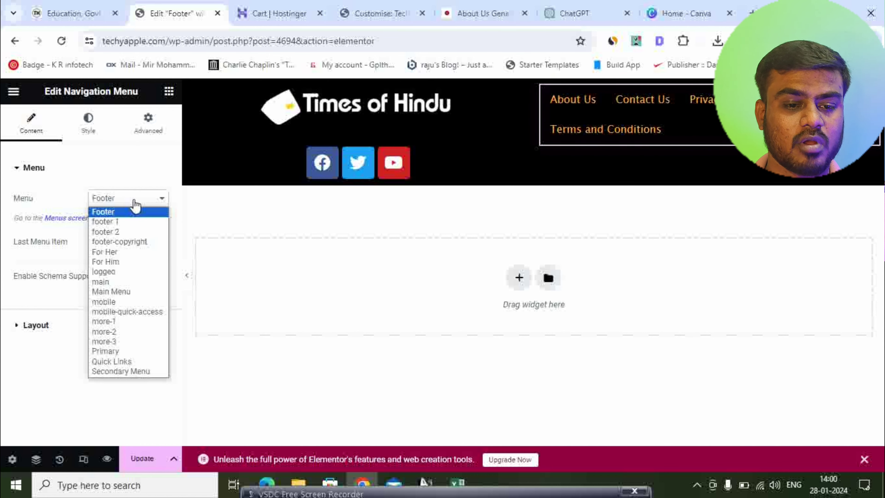
left_click(116, 213)
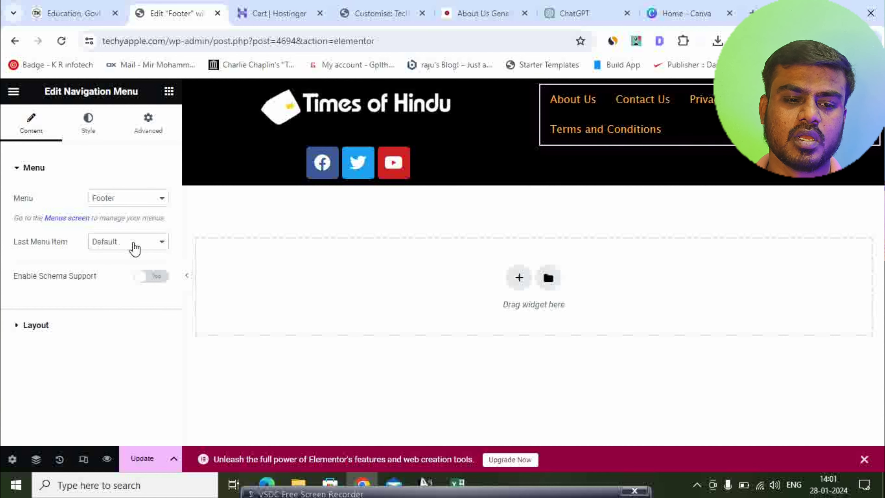
Step: Try the center, right and justify alignments on the navigation menu layout, and return it to left alignment
left_click(17, 169)
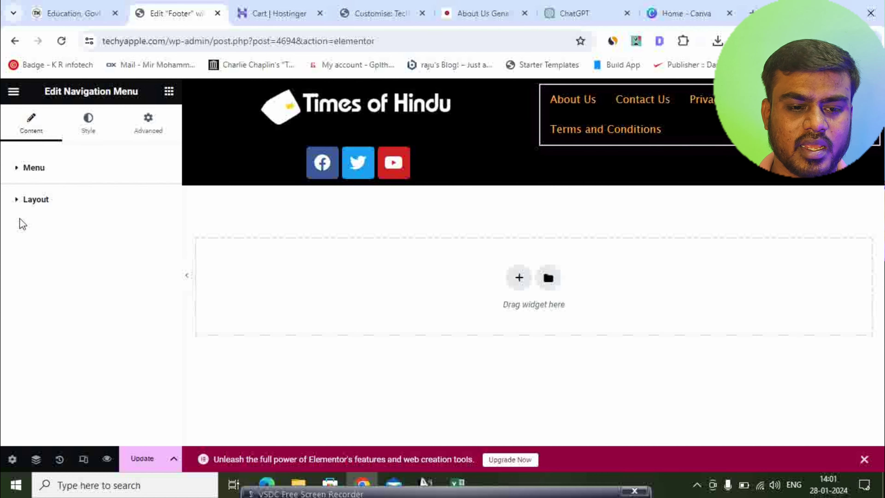
left_click(20, 201)
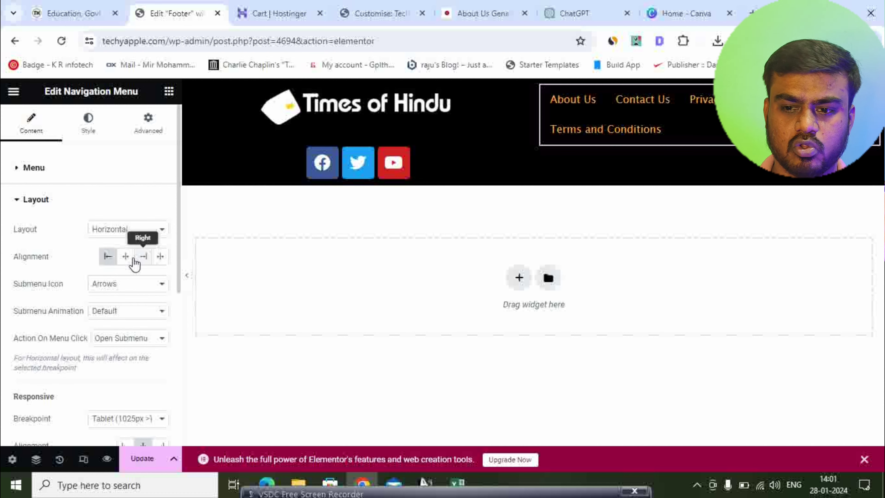
left_click(126, 258)
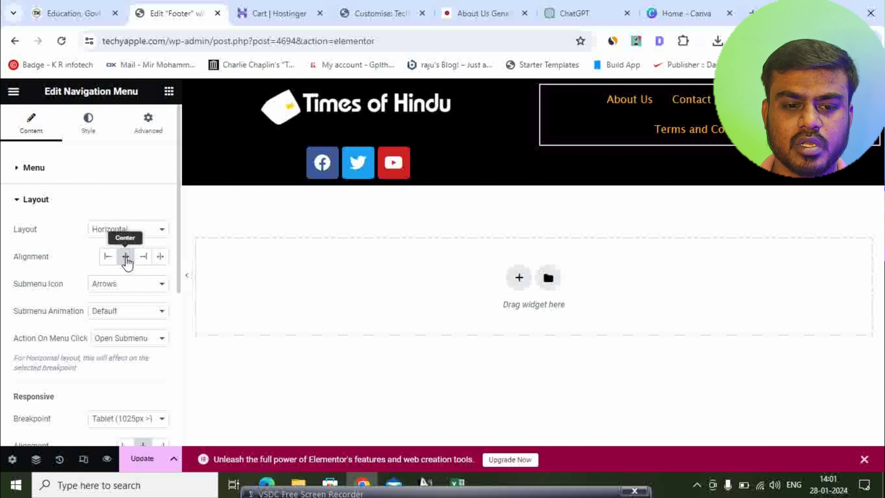
left_click(143, 258)
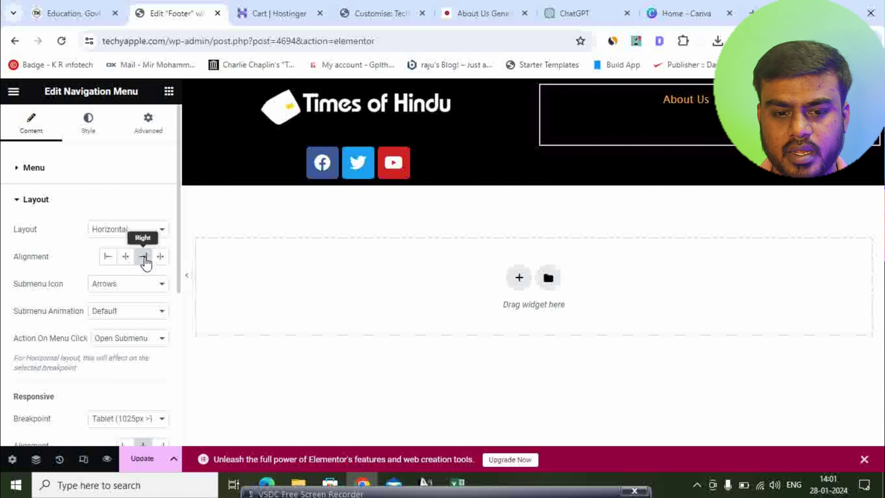
left_click(161, 258)
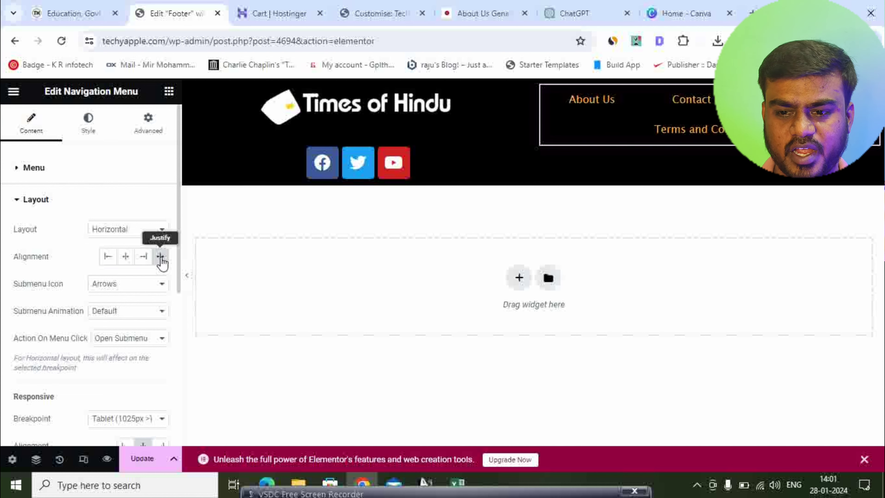
left_click(108, 257)
left_click(118, 286)
left_click(115, 288)
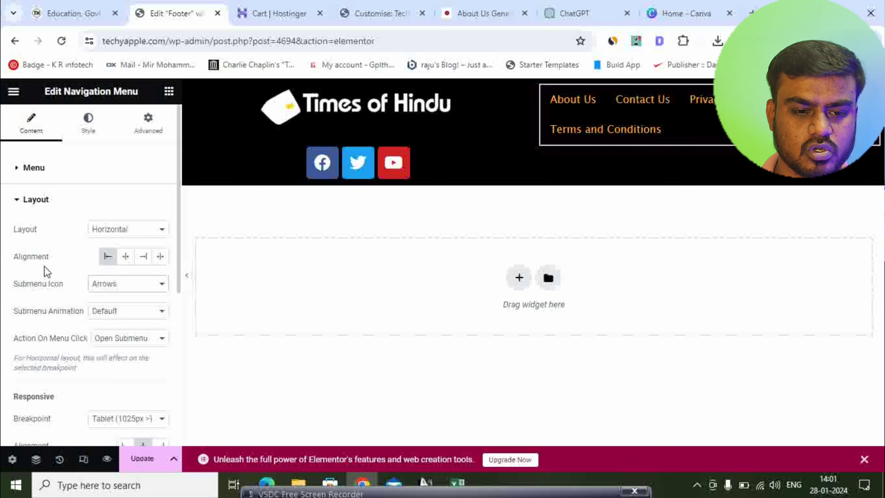
Step: Set the navigation menu's responsive icon alignment to left
scroll(44, 265, "down", 4)
scroll(76, 292, "down", 2)
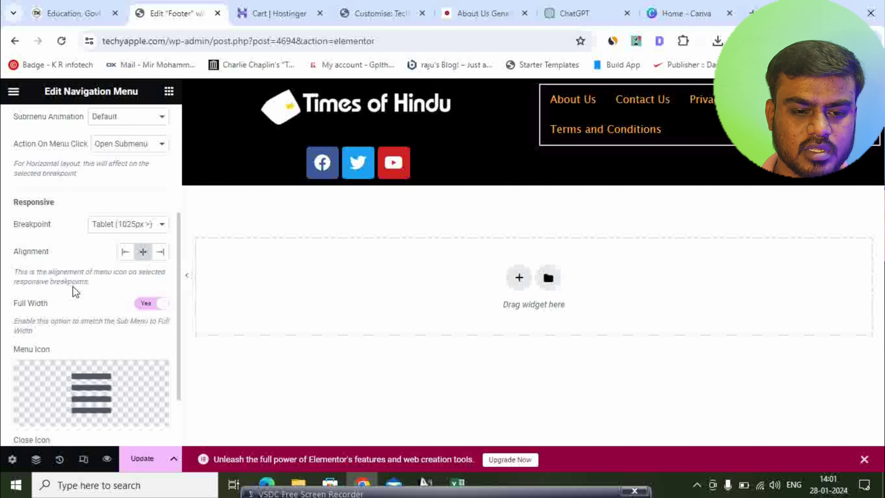
left_click(122, 255)
scroll(79, 257, "up", 6)
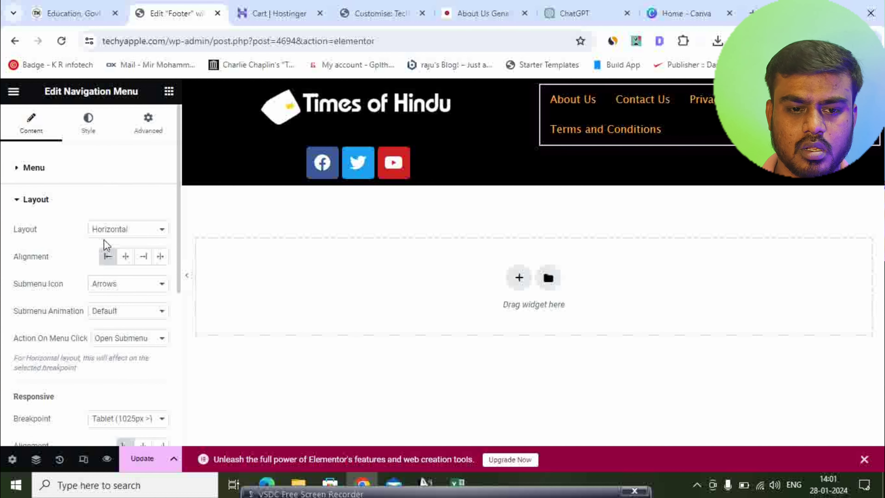
left_click(166, 129)
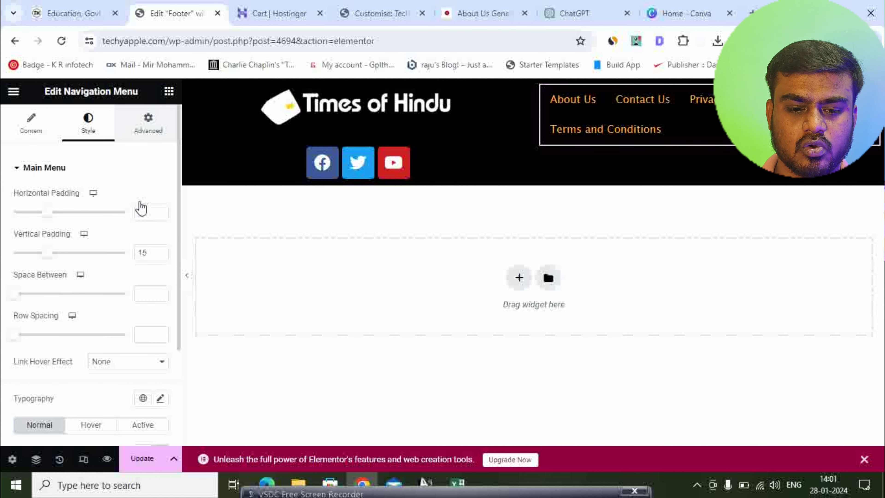
left_click(143, 459)
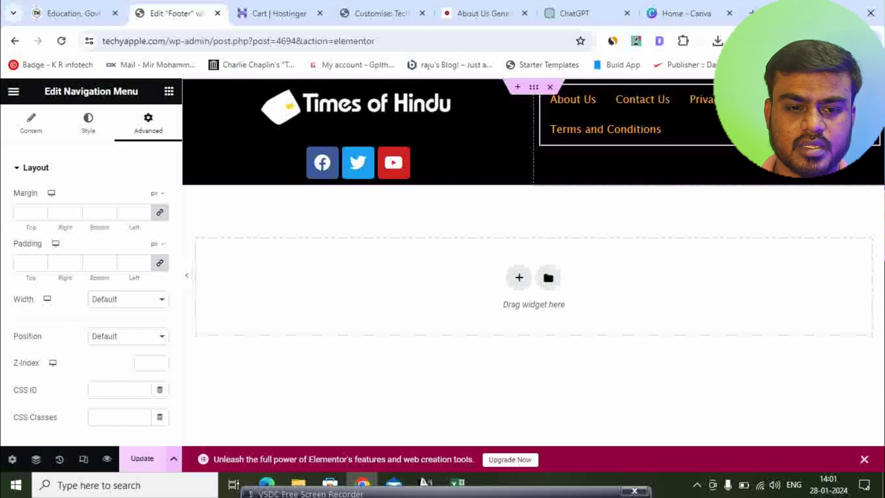
Step: Set the navigation menu's normal text colour to near-white #F1F0F0 and update the template
left_click(85, 126)
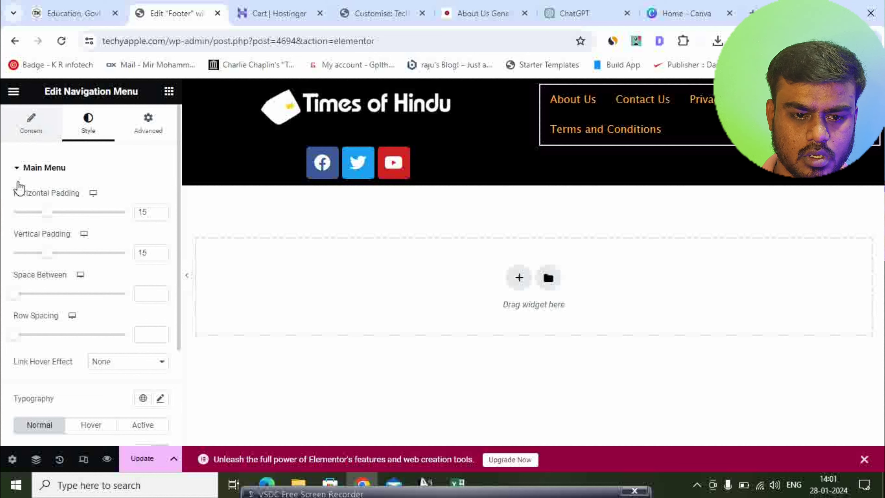
scroll(58, 241, "down", 3)
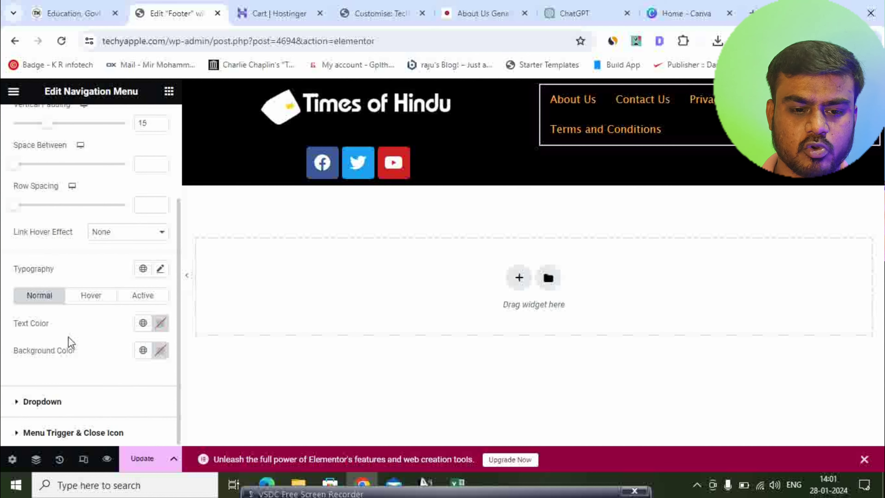
left_click(161, 323)
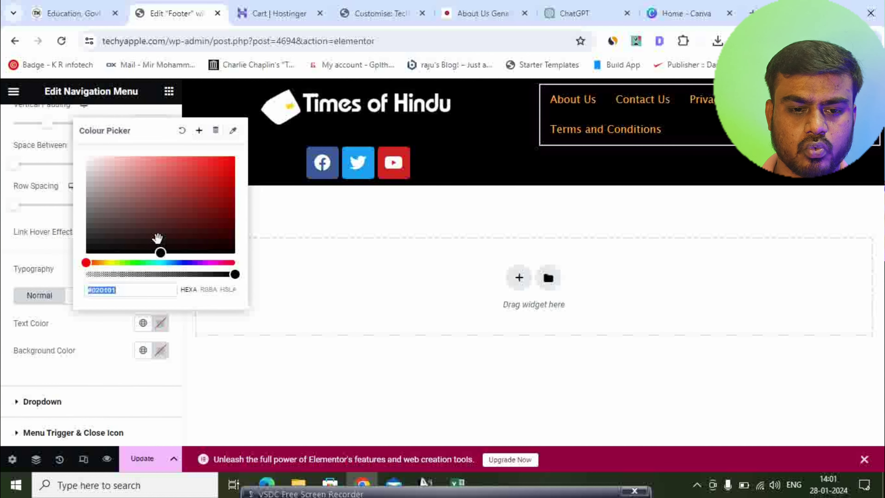
left_click_drag(159, 251, 87, 162)
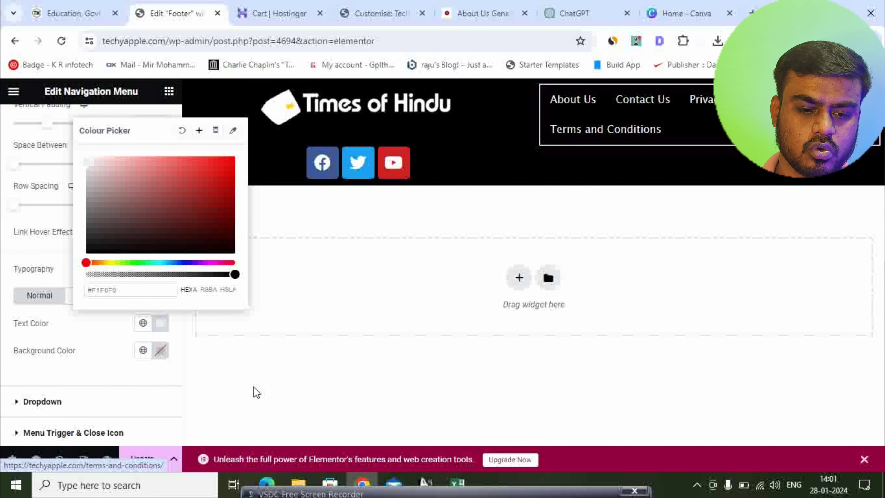
left_click(143, 457)
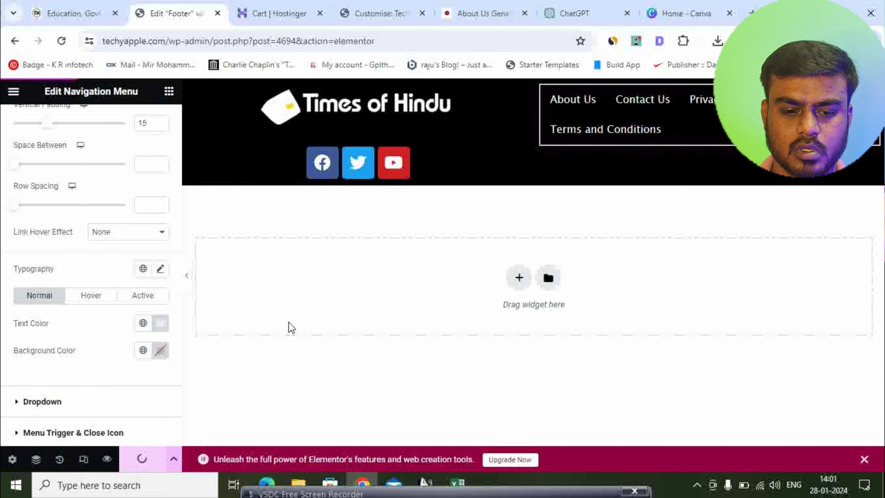
Step: Leave the theme customiser and check the new footer on the live Techyapple home page
left_click(377, 13)
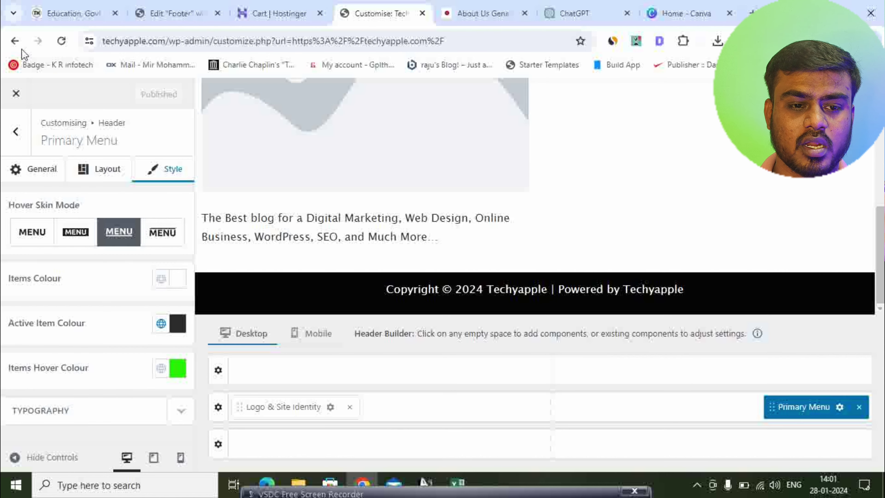
left_click(16, 93)
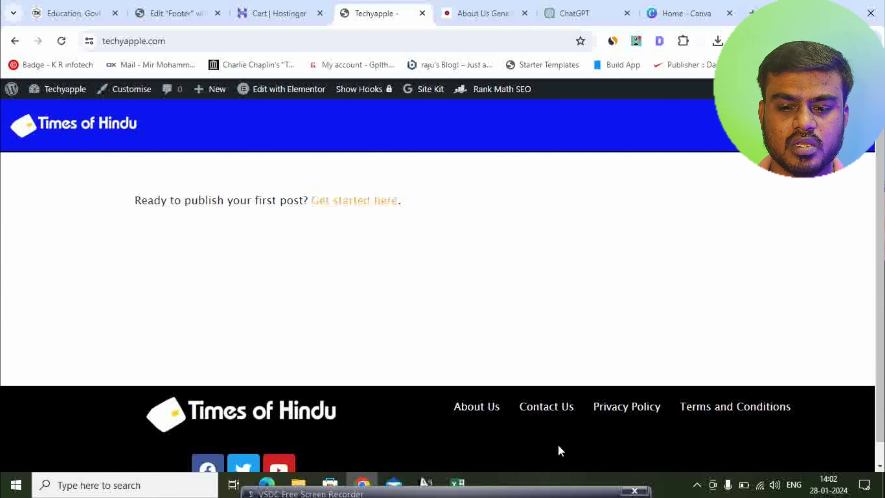
scroll(544, 431, "down", 1)
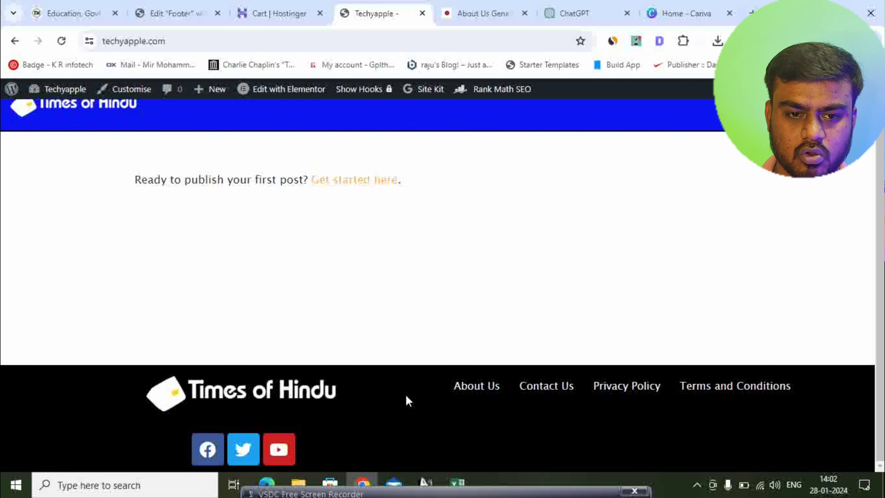
Step: Add a single-column section below the existing content of the footer template and give it a black background
left_click(174, 13)
left_click(518, 278)
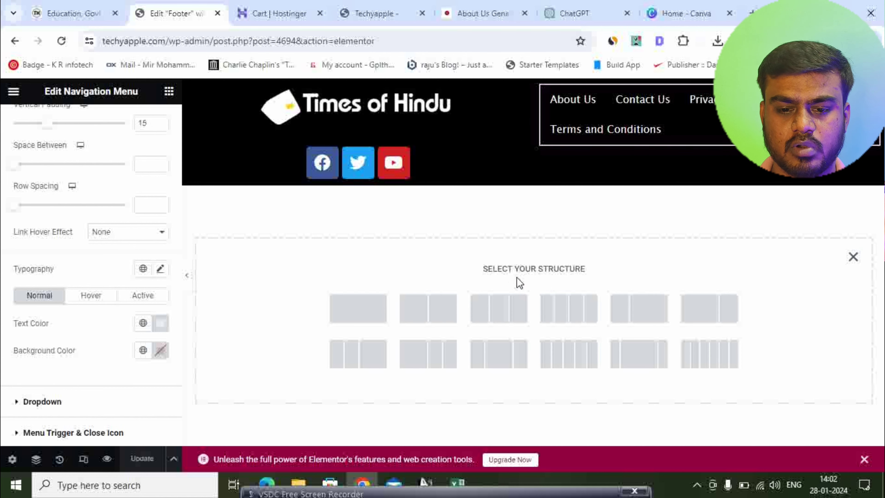
left_click(345, 307)
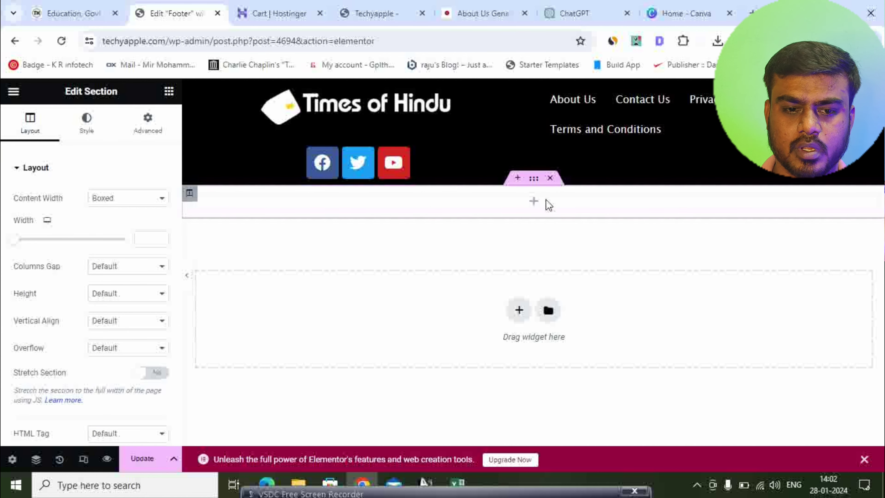
left_click(93, 138)
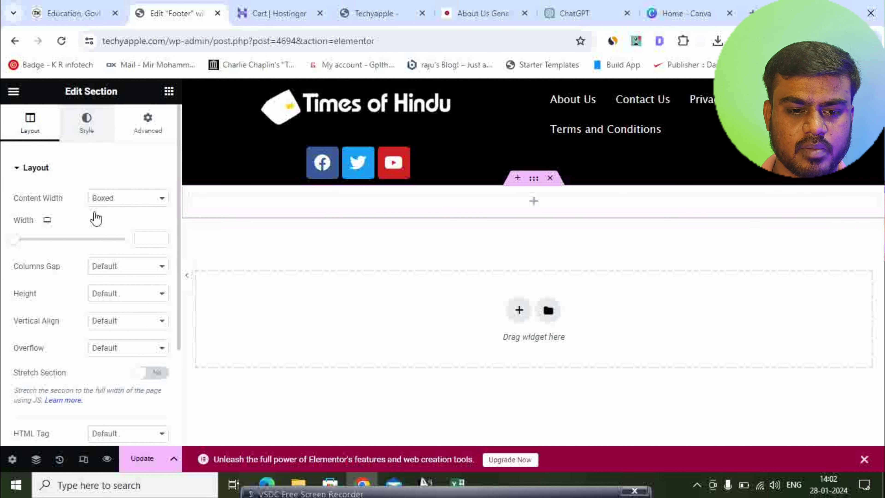
left_click(108, 225)
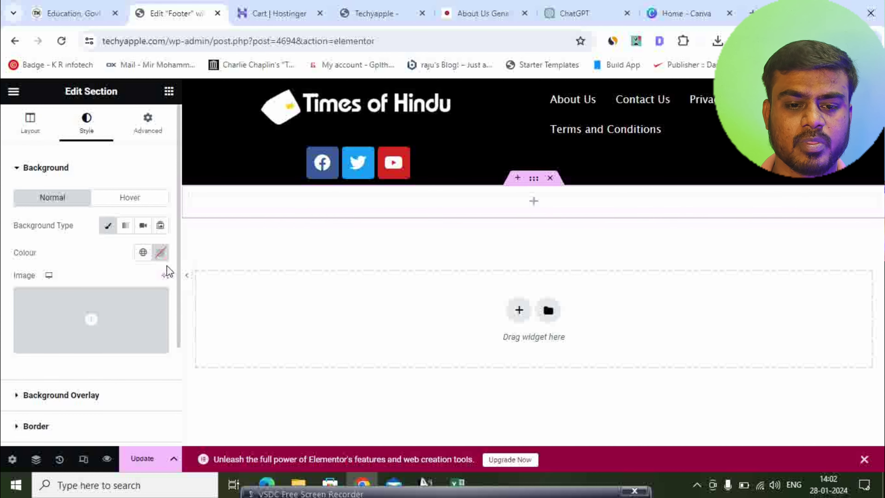
left_click(160, 252)
left_click_drag(156, 400, 92, 400)
left_click(423, 251)
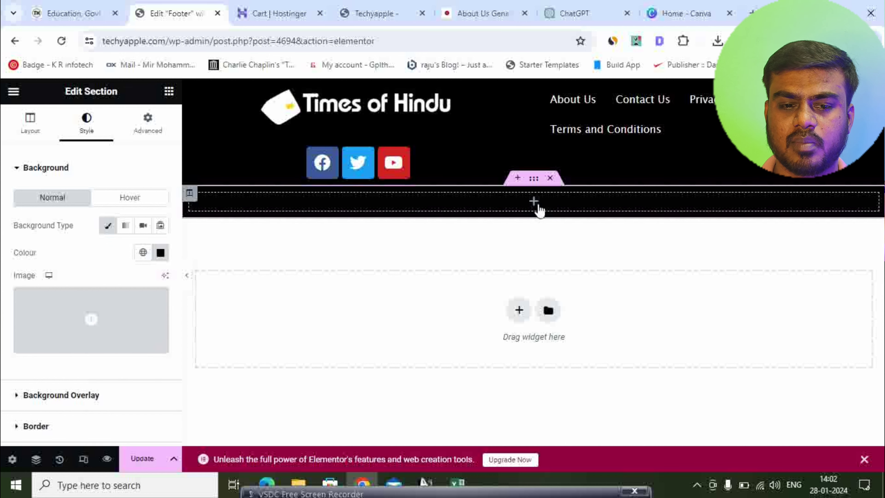
Step: Find the Copyright widget and place it in the new black section
left_click(537, 206)
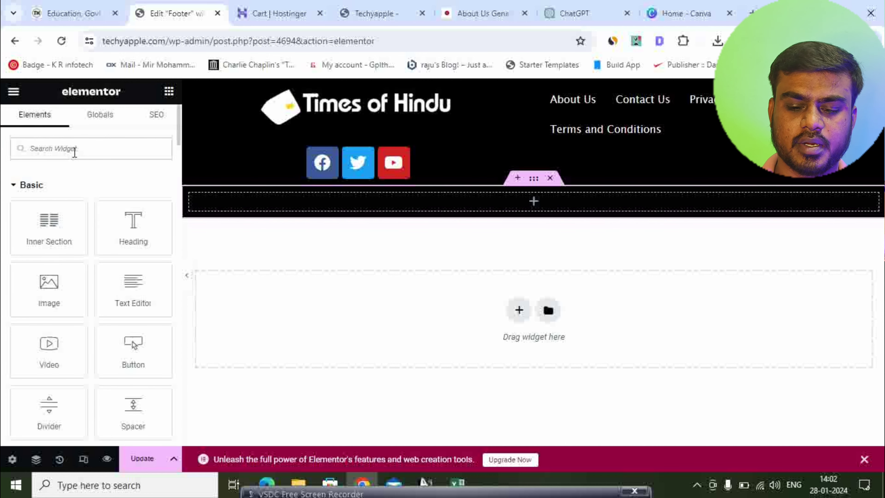
type("copy")
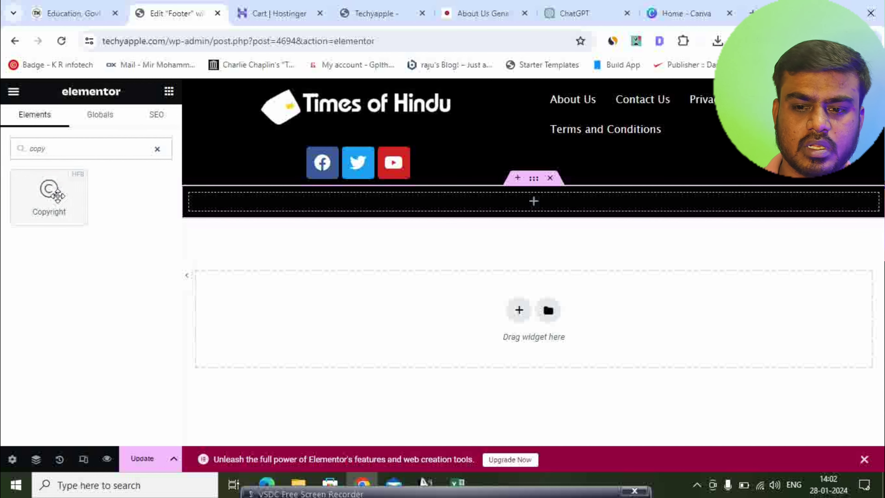
left_click_drag(58, 196, 523, 206)
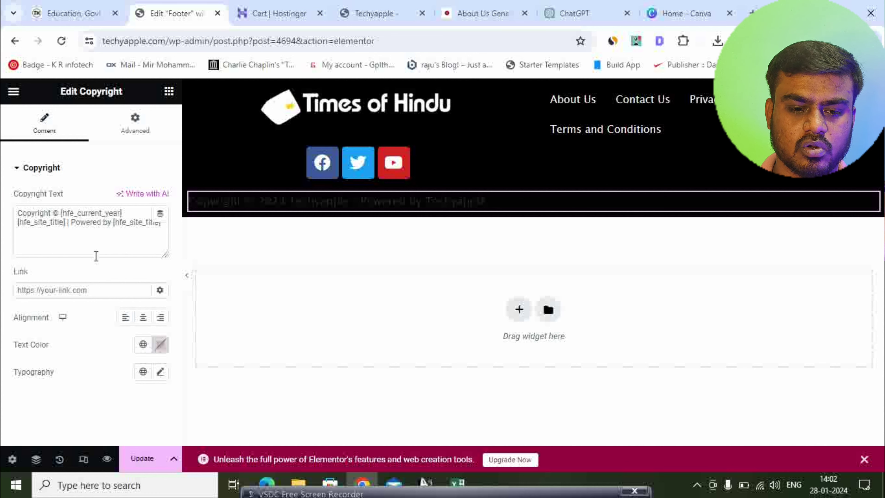
Step: Centre the copyright text, set its colour to near-white #F7F7F7 and update the footer template
left_click(143, 317)
left_click(159, 345)
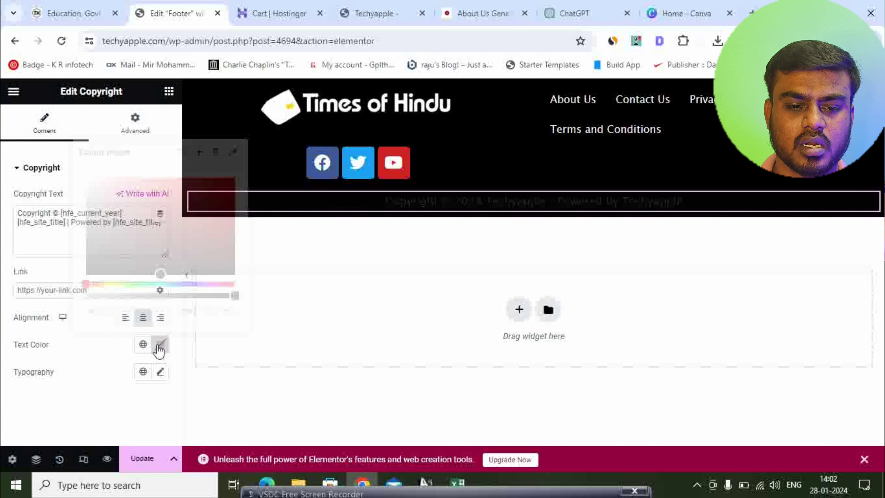
left_click_drag(154, 270, 79, 182)
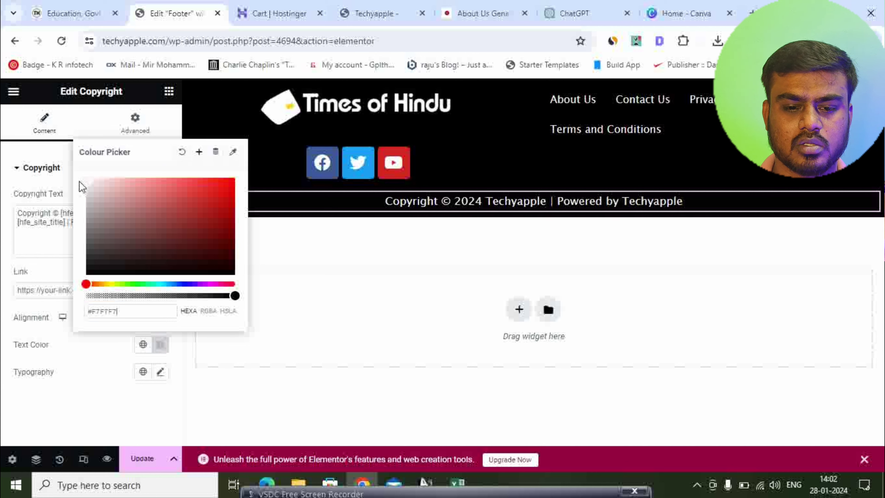
left_click(139, 458)
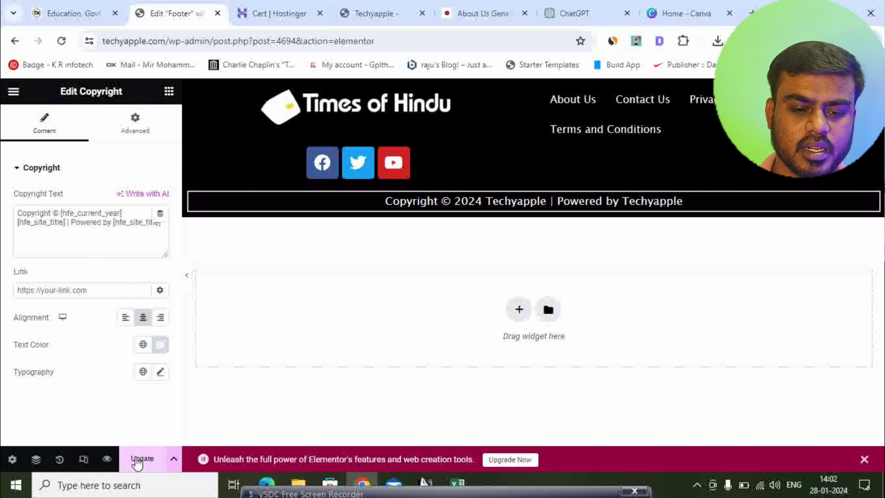
left_click(139, 459)
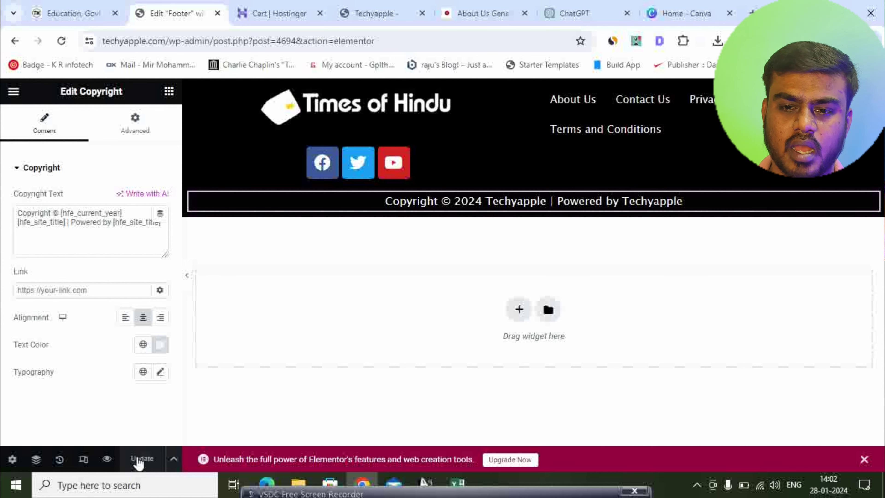
Step: Reload the live Techyapple home page and check the footer with its copyright line
left_click(382, 7)
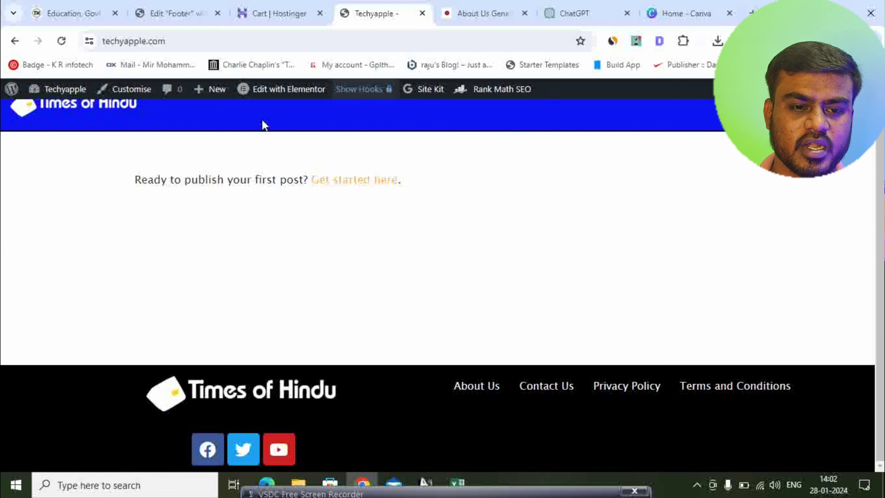
left_click(62, 40)
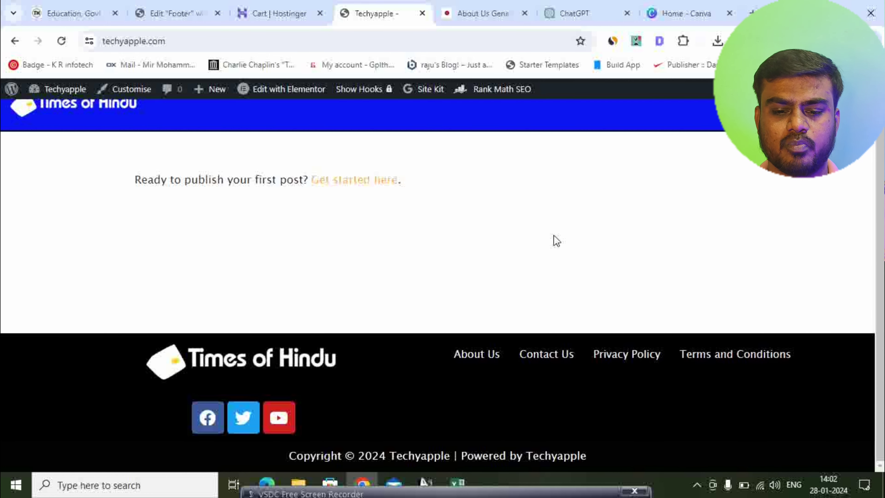
scroll(542, 421, "up", 1)
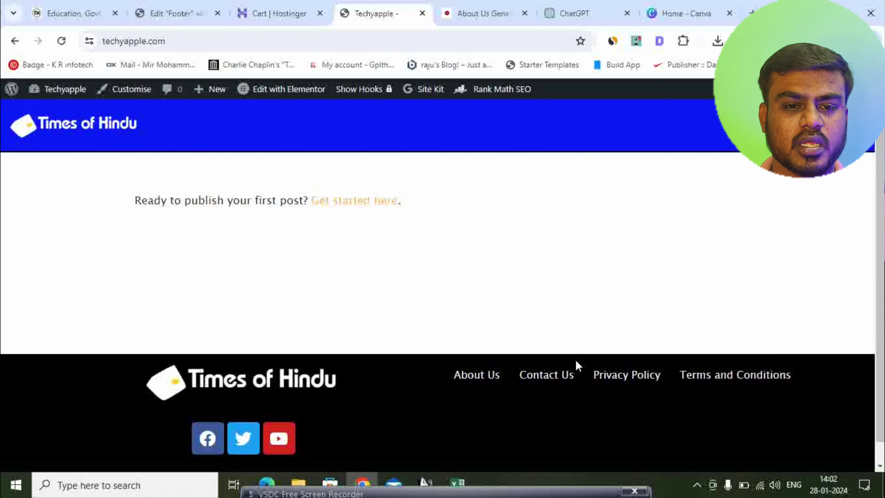
Step: Leave the Elementor footer editor for WordPress and start a new post from the posts list
left_click(173, 14)
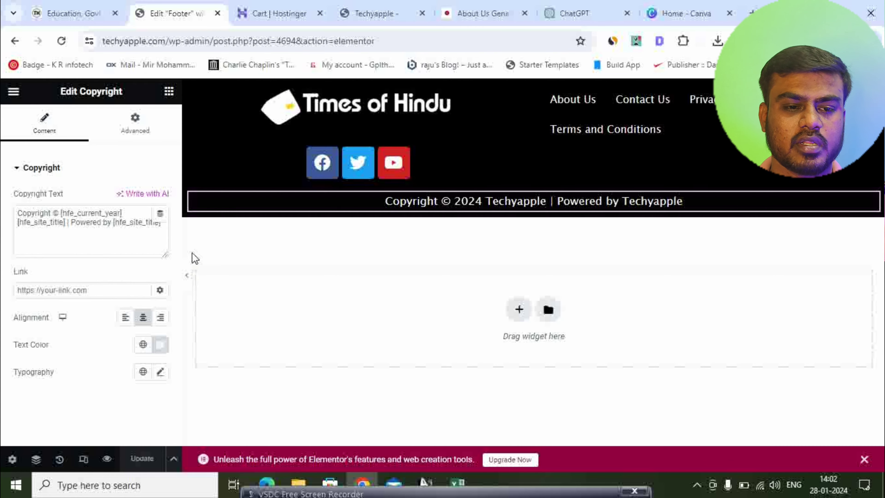
left_click(20, 90)
left_click(44, 376)
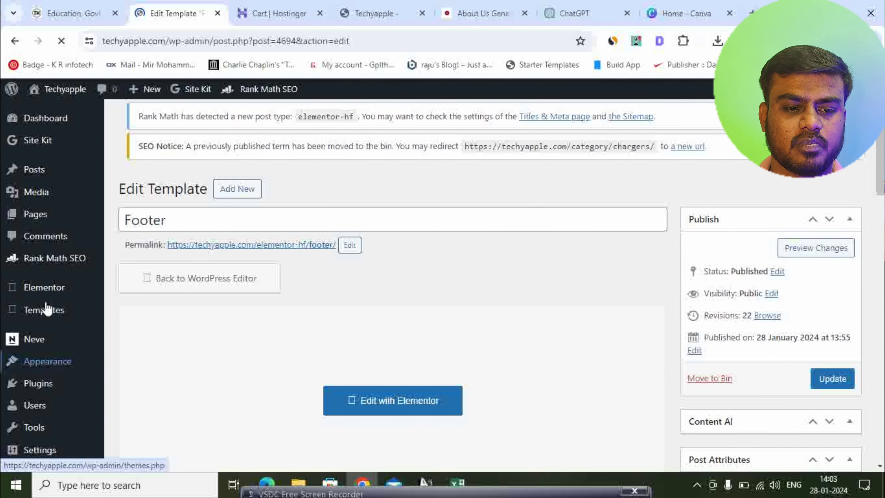
mouse_move(23, 173)
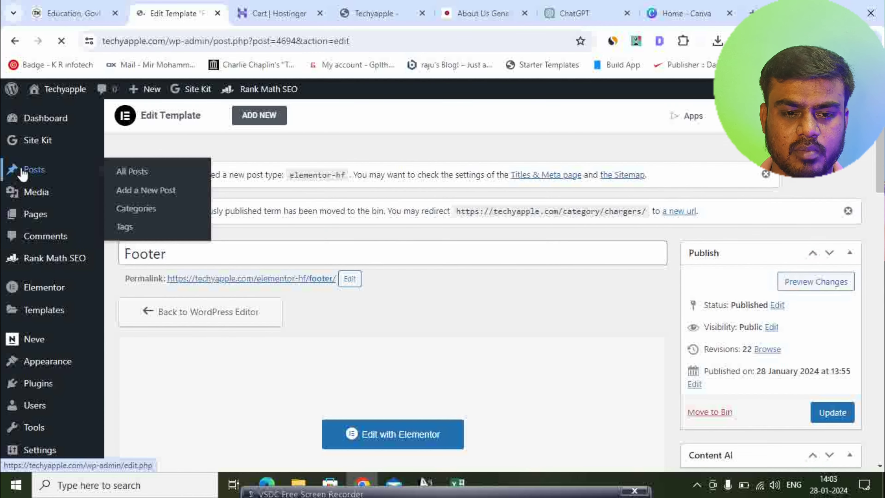
left_click(127, 172)
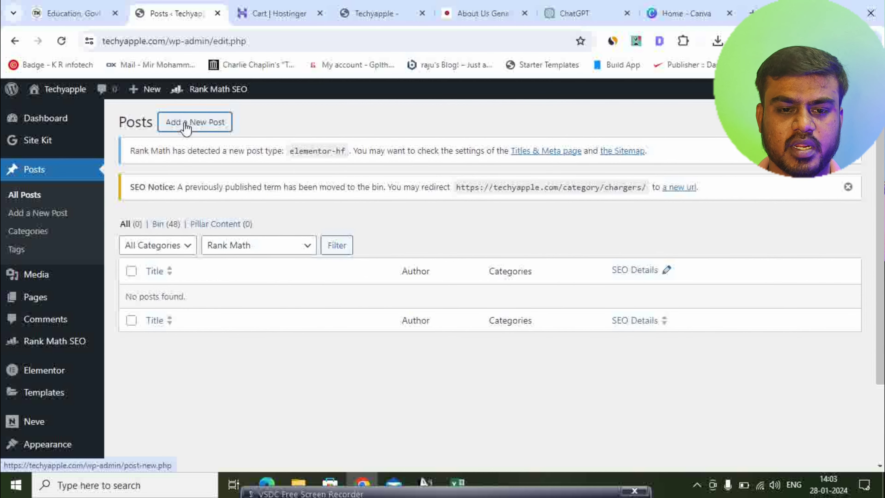
left_click(186, 126)
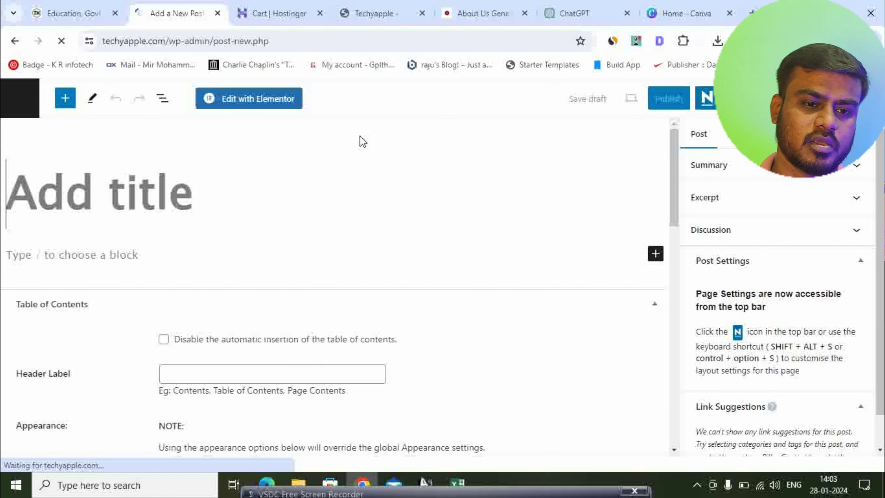
Step: Open the Katera box office collection article from the Times of Hindu home page
left_click(70, 14)
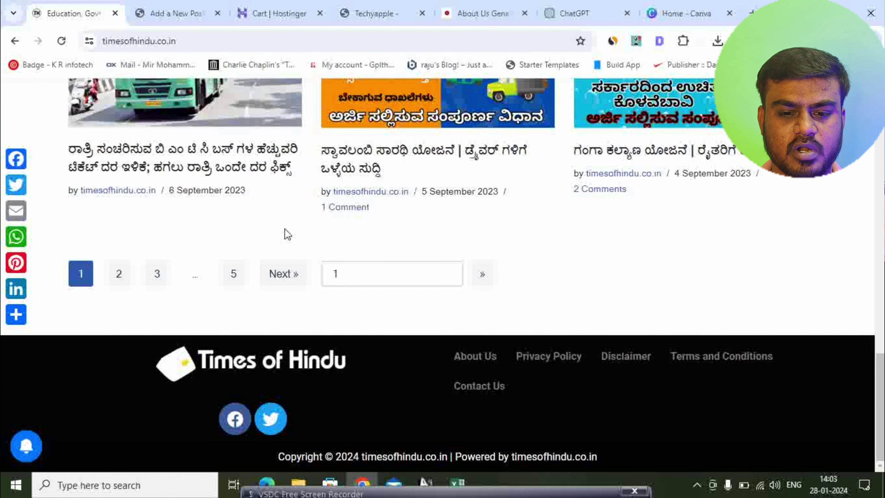
scroll(265, 231, "up", 5)
scroll(279, 251, "up", 10)
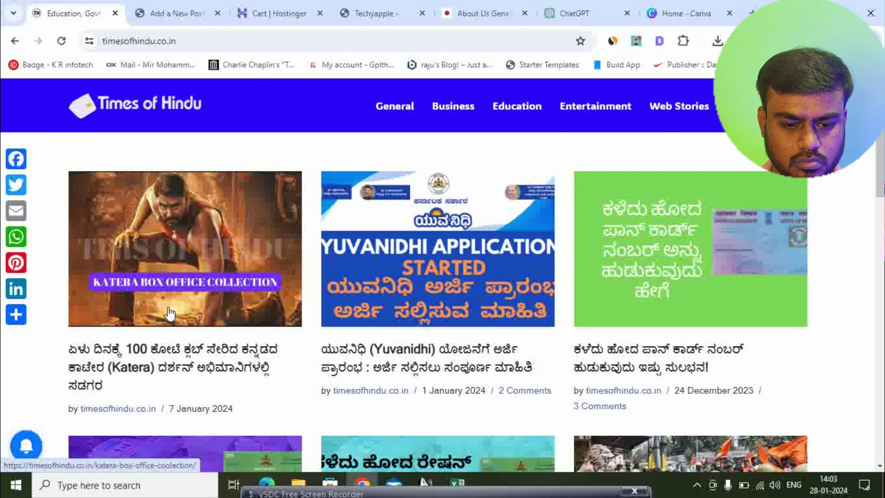
left_click(133, 353)
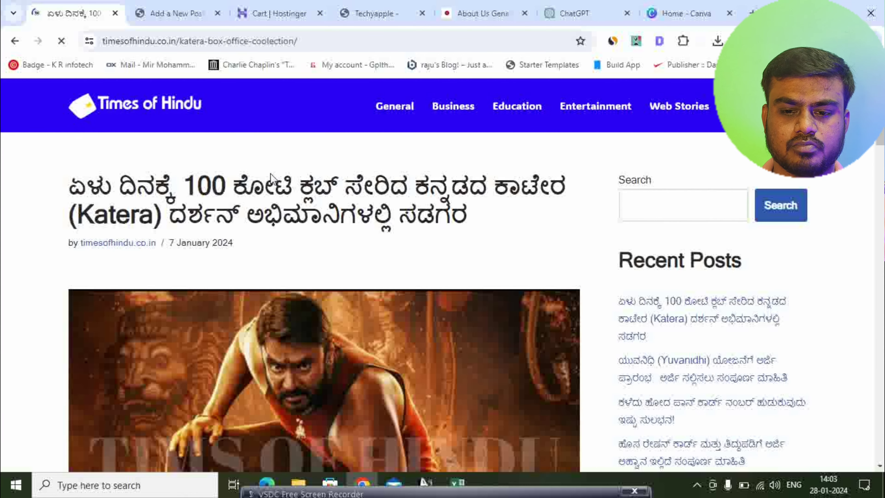
Step: Copy the Katera article's headline into the title of the new Techyapple post
left_click_drag(482, 225, 70, 186)
key("ctrl+c")
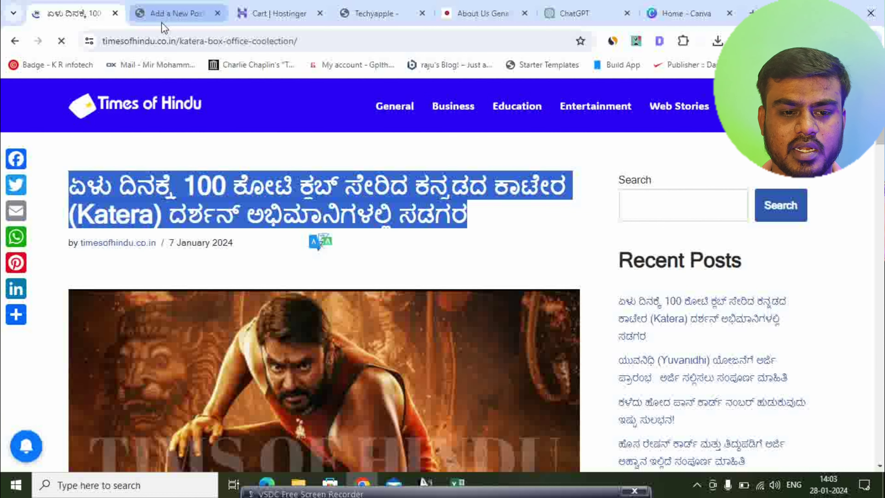
left_click(168, 13)
left_click(149, 188)
key("ctrl+v")
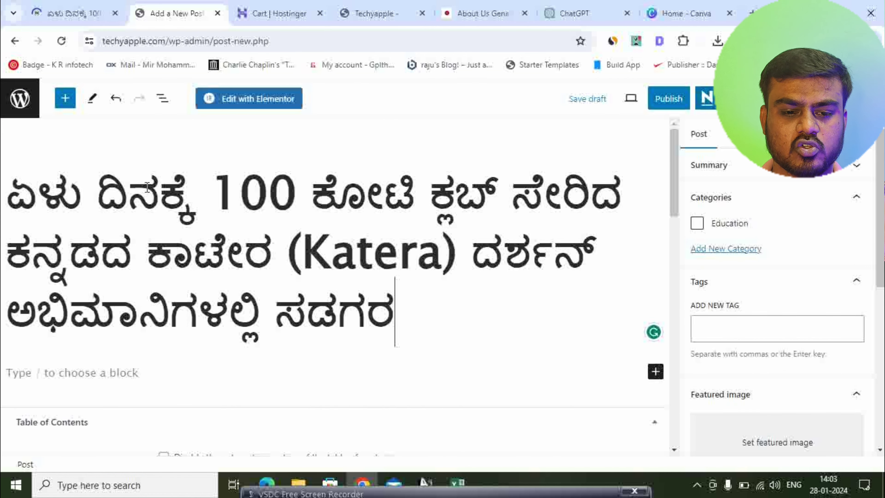
Step: Copy the article's introduction, from "Katera Box Office Collection" through the related-article link above the table of contents, into the post body
left_click(116, 369)
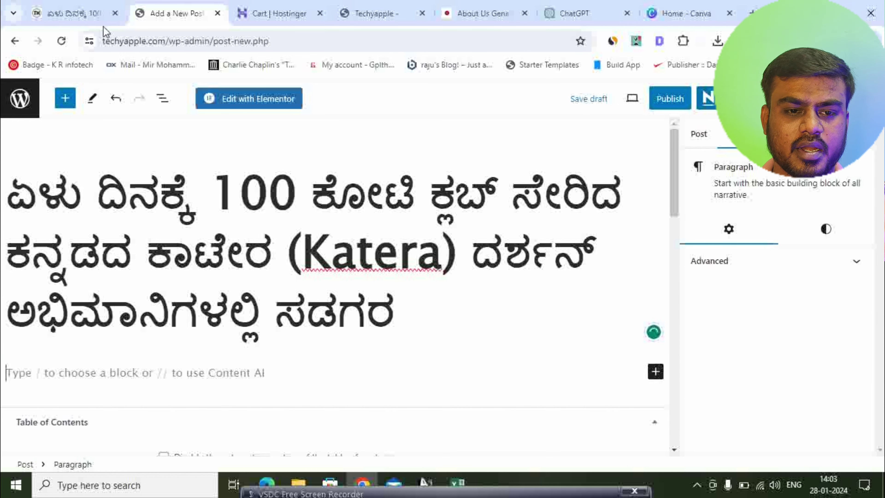
left_click(70, 13)
scroll(194, 319, "down", 5)
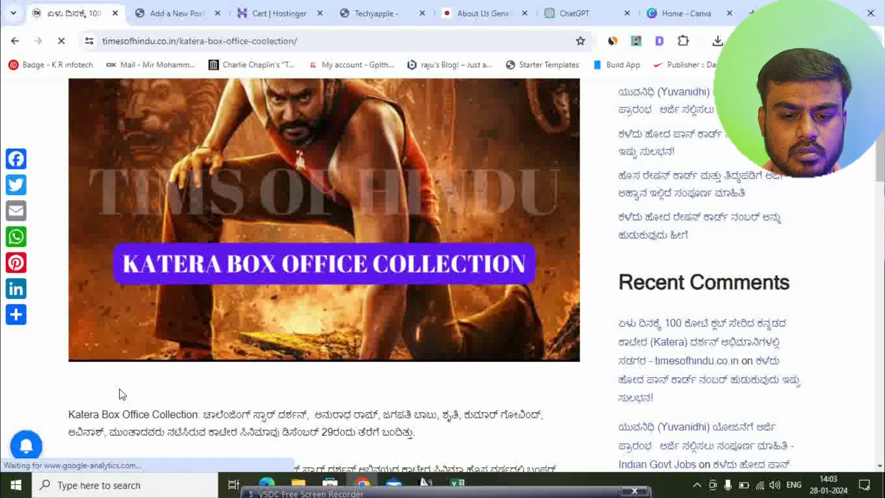
scroll(300, 304, "down", 9)
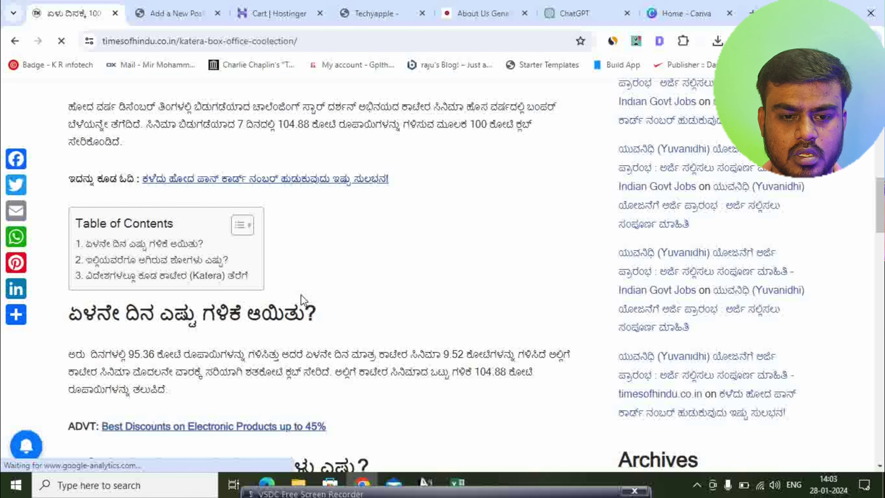
scroll(208, 203, "up", 3)
scroll(203, 190, "up", 1)
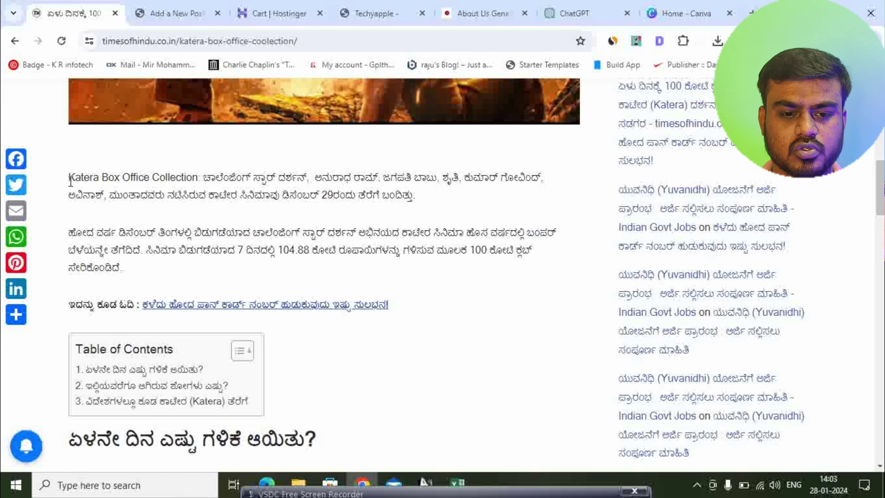
left_click_drag(69, 178, 427, 321)
key("ctrl+c")
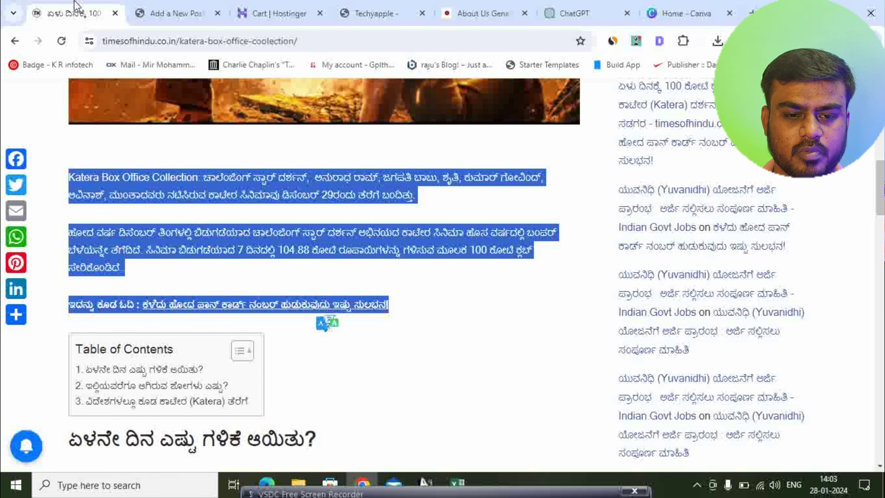
left_click(141, 12)
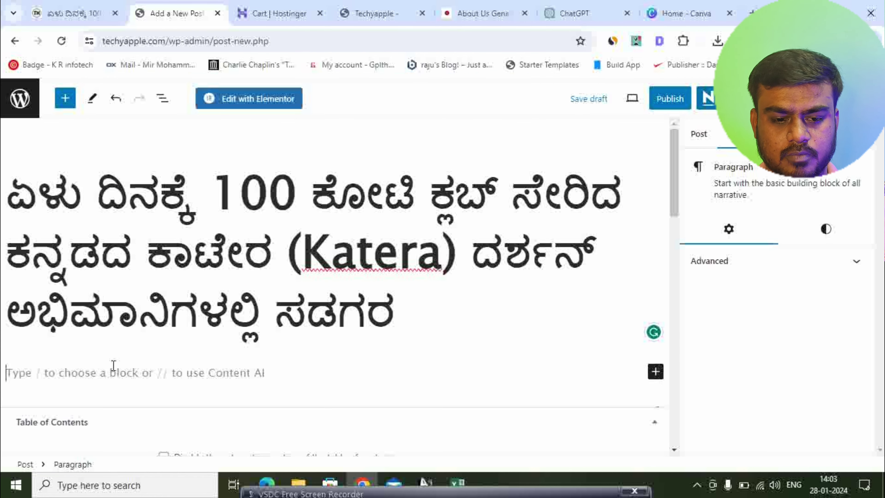
key("ctrl+v")
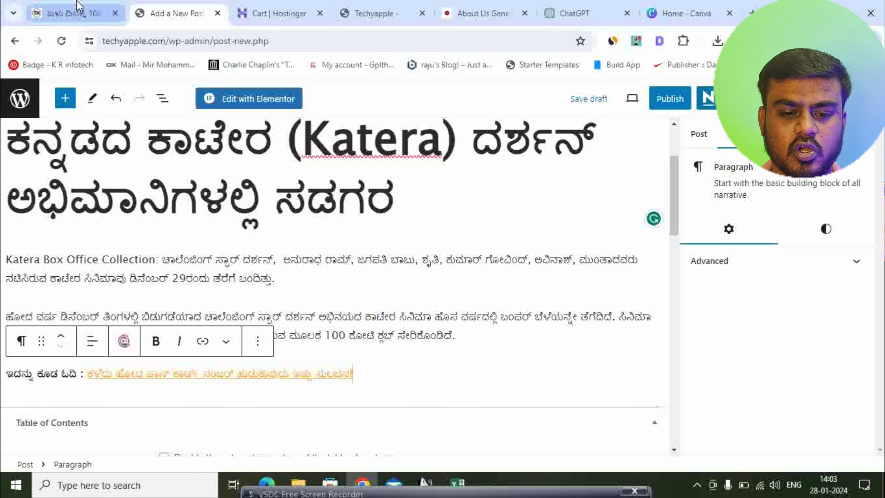
Step: Copy the rest of the Katera article, from the first heading below the table of contents through the closing paragraph, into the post body
left_click(70, 13)
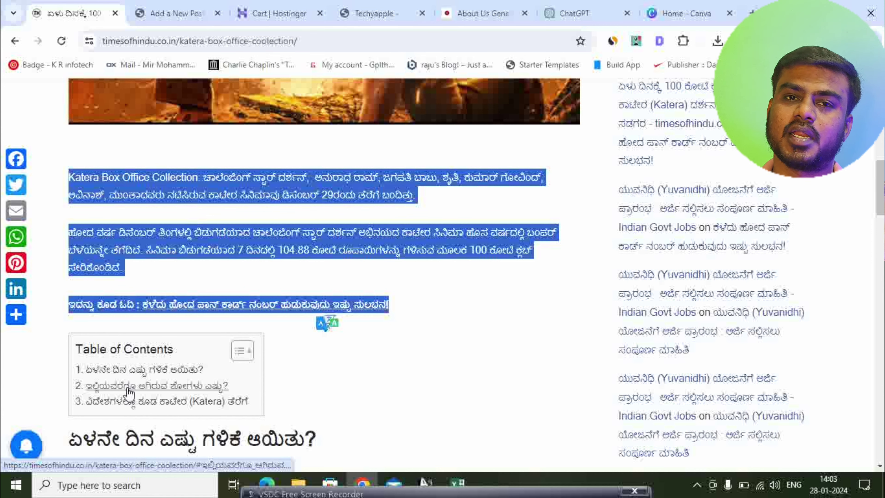
scroll(311, 300, "down", 6)
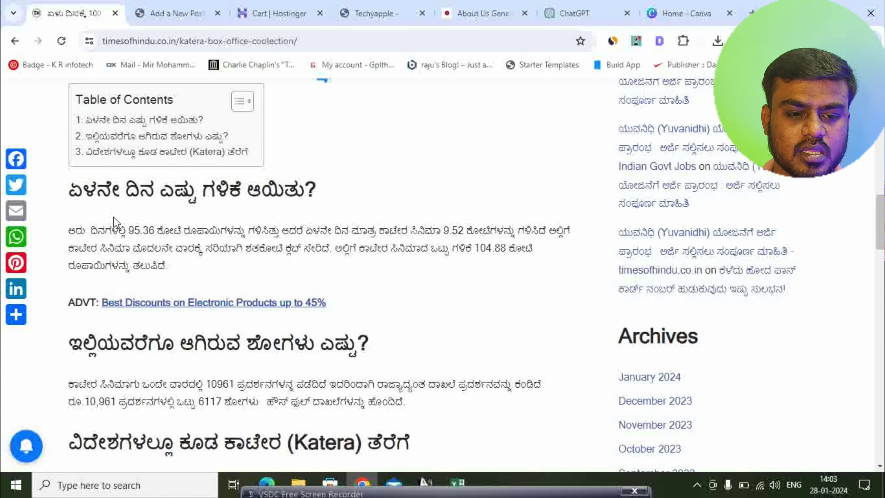
left_click_drag(70, 179, 321, 222)
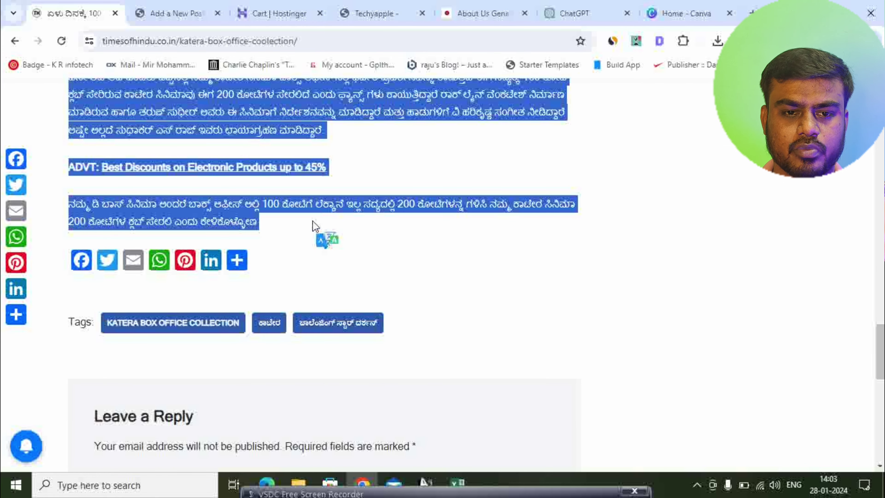
key("ctrl+Tab")
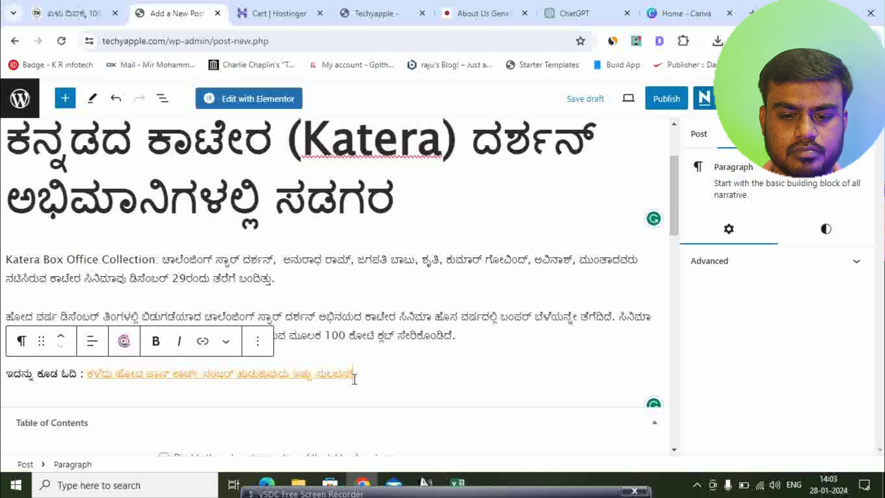
scroll(405, 354, "down", 5)
left_click(428, 189)
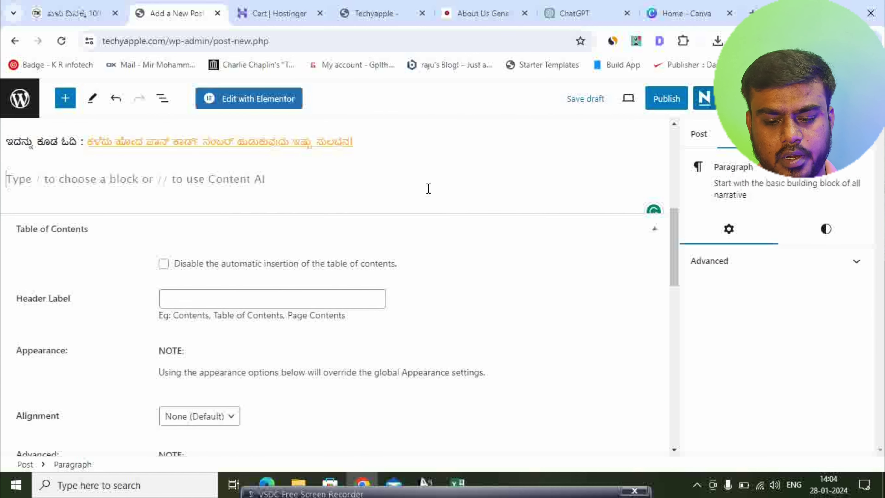
scroll(428, 189, "up", 10)
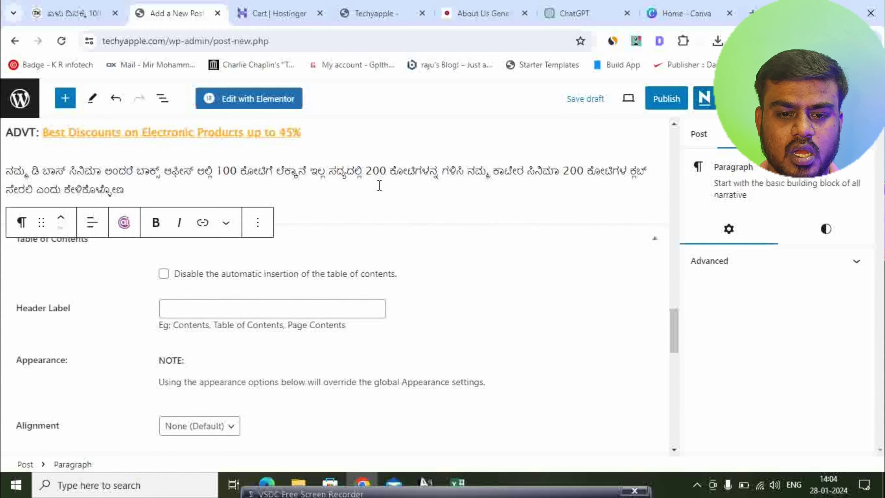
Step: Shrink the Katera Box Office Collection image to slightly over half the content width and align it to the centre
scroll(389, 320, "up", 4)
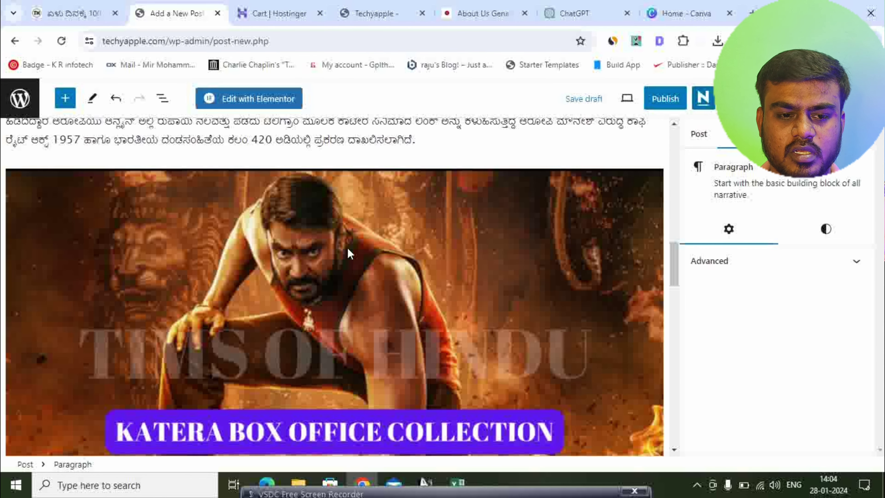
left_click(337, 218)
scroll(371, 338, "down", 5)
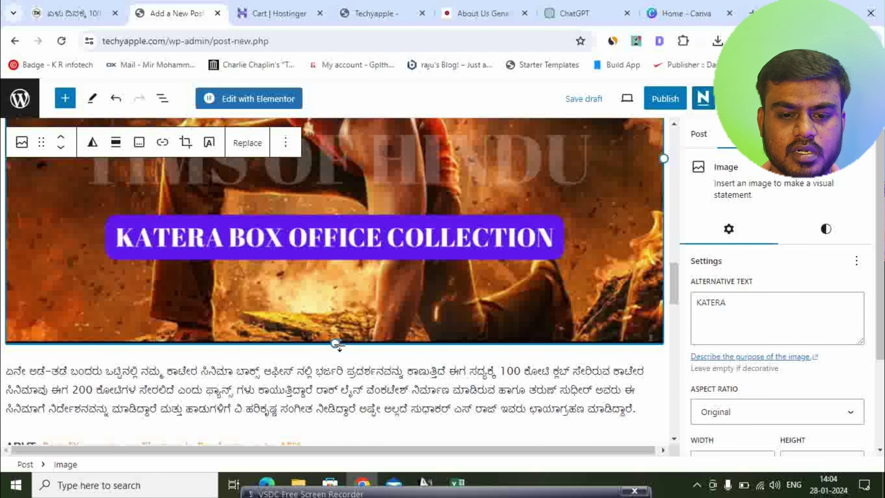
left_click_drag(336, 346, 189, 178)
left_click(119, 205)
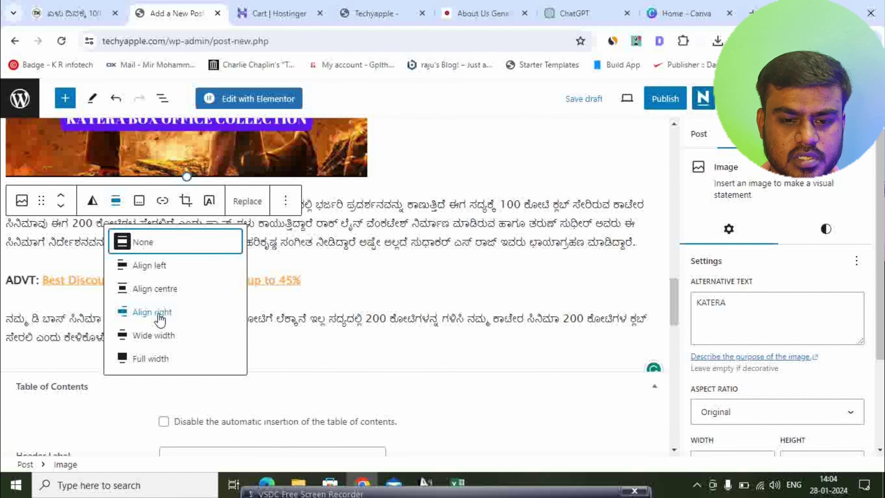
left_click(155, 289)
scroll(326, 284, "up", 10)
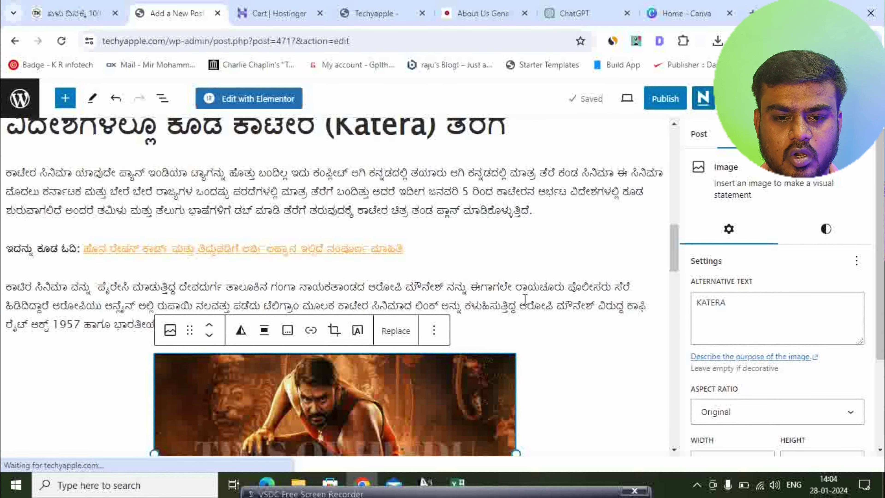
scroll(325, 282, "up", 5)
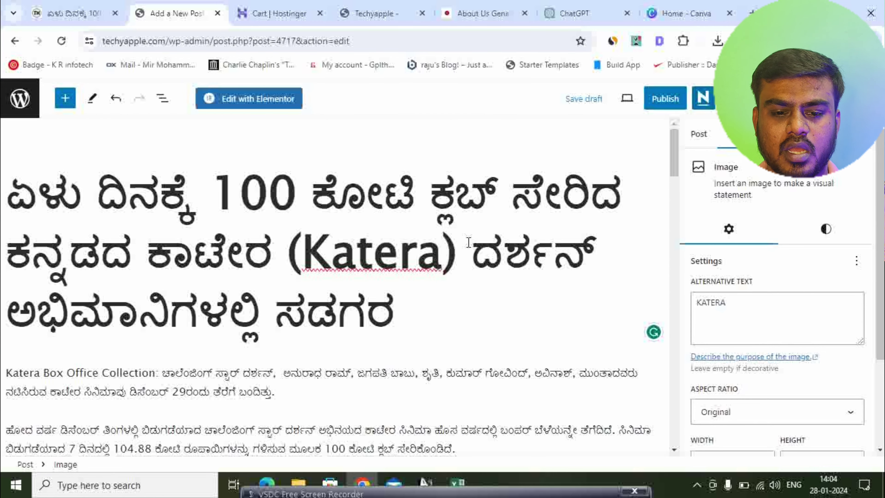
scroll(458, 250, "down", 7)
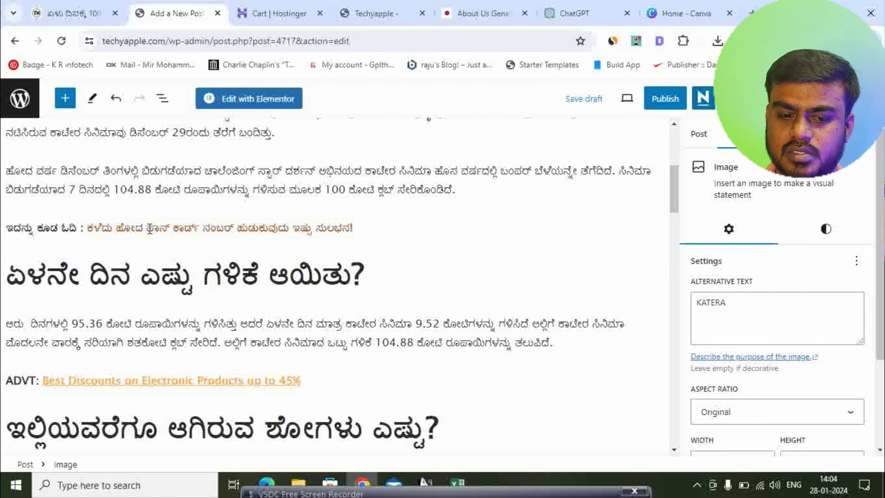
scroll(245, 221, "down", 3)
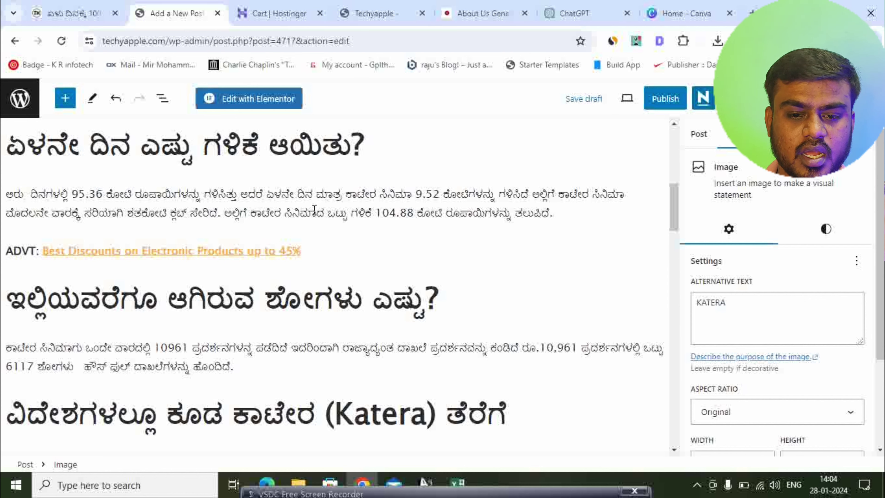
left_click(328, 213)
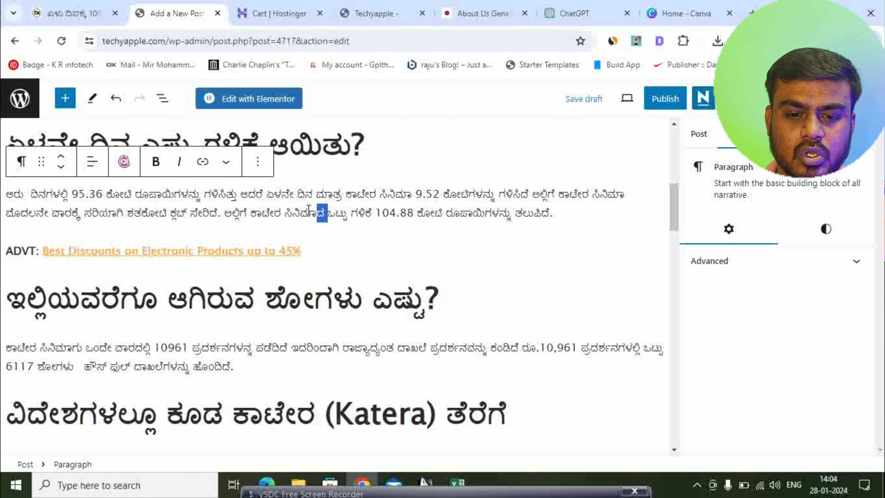
left_click_drag(308, 210, 285, 207)
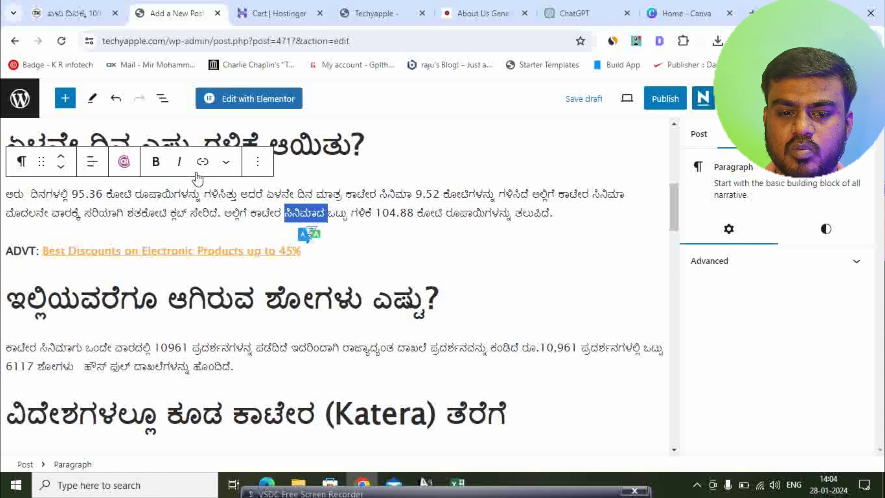
left_click(203, 162)
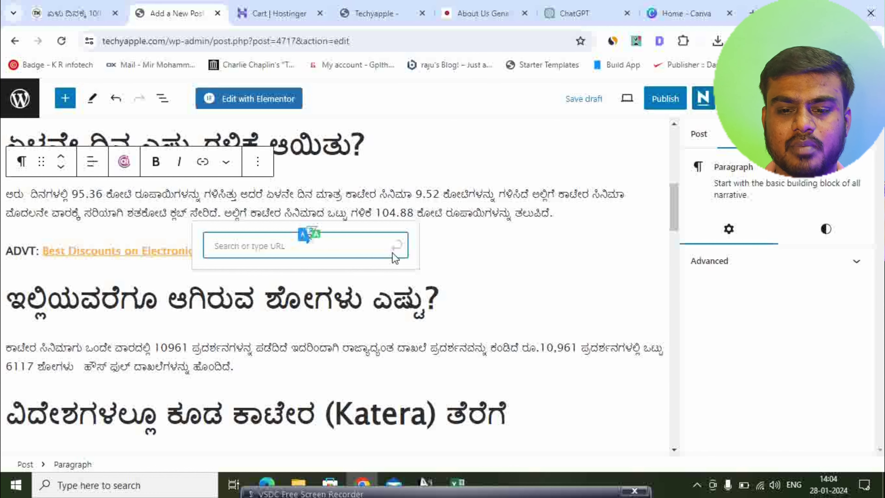
key("Escape")
key("Escape")
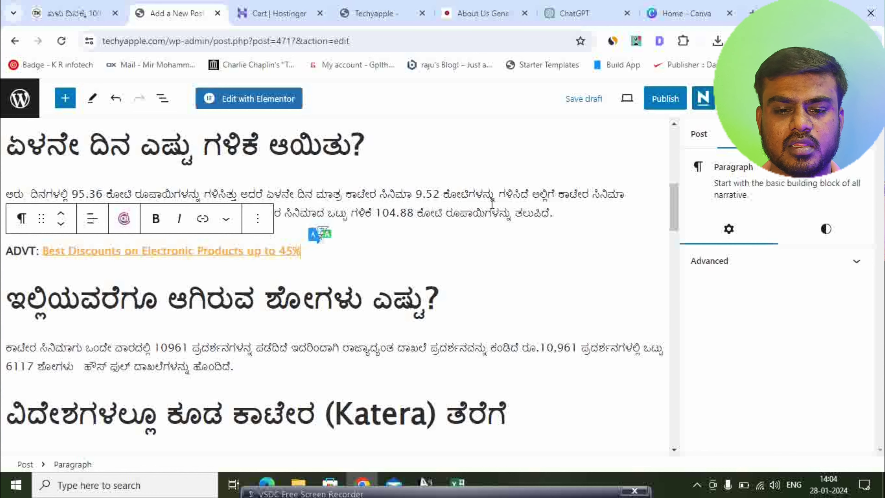
left_click(419, 270)
Step: Review the pasted post from its title through the headings and image to the closing paragraph
scroll(419, 268, "down", 12)
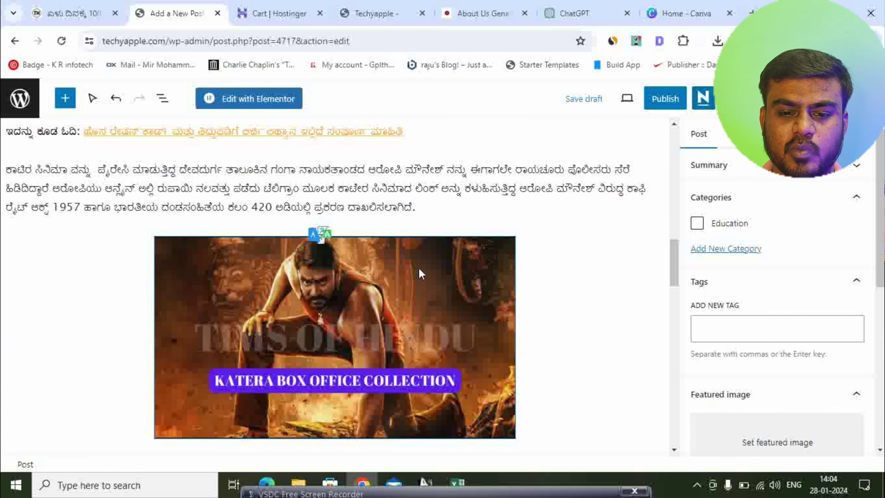
scroll(477, 265, "up", 9)
scroll(477, 265, "up", 8)
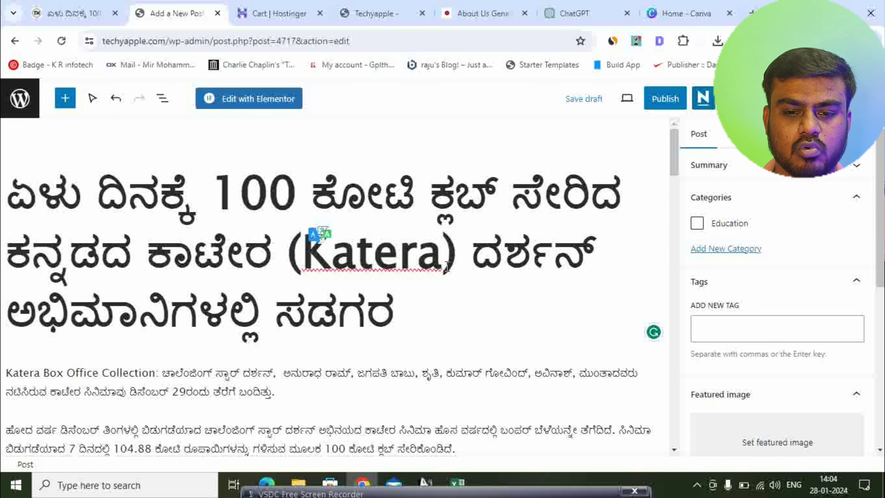
scroll(446, 276, "down", 10)
scroll(452, 294, "down", 6)
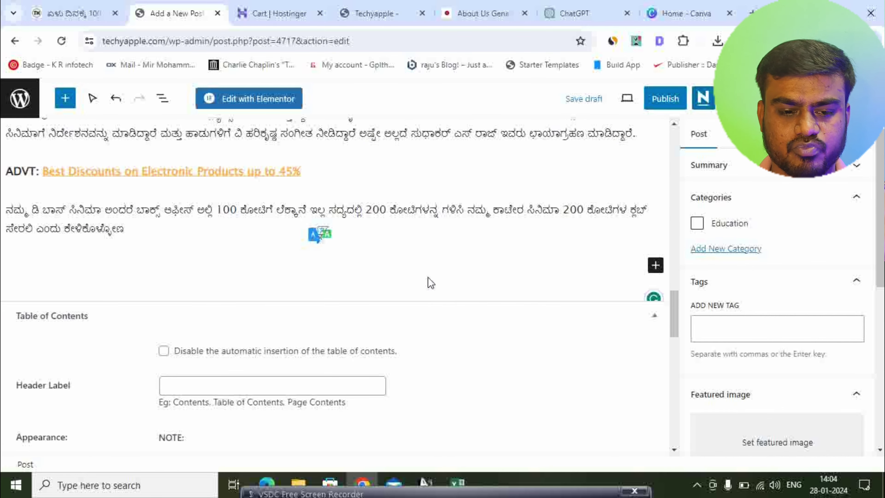
scroll(428, 284, "up", 8)
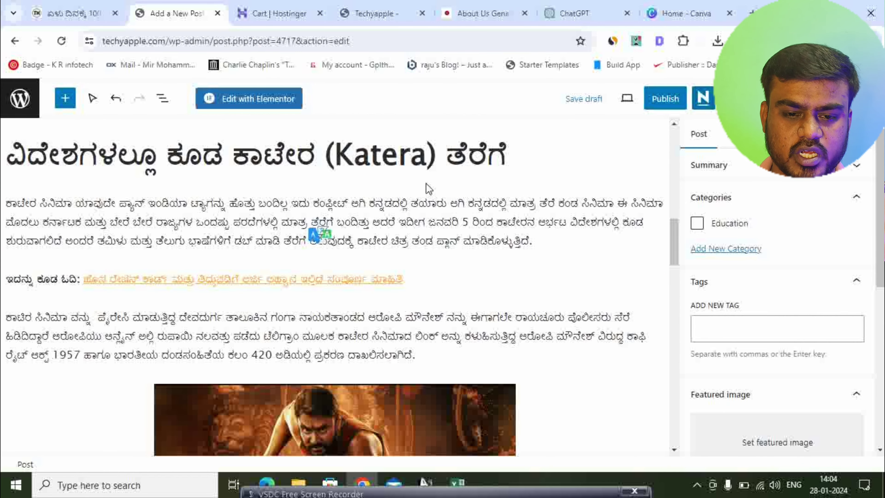
scroll(424, 191, "down", 6)
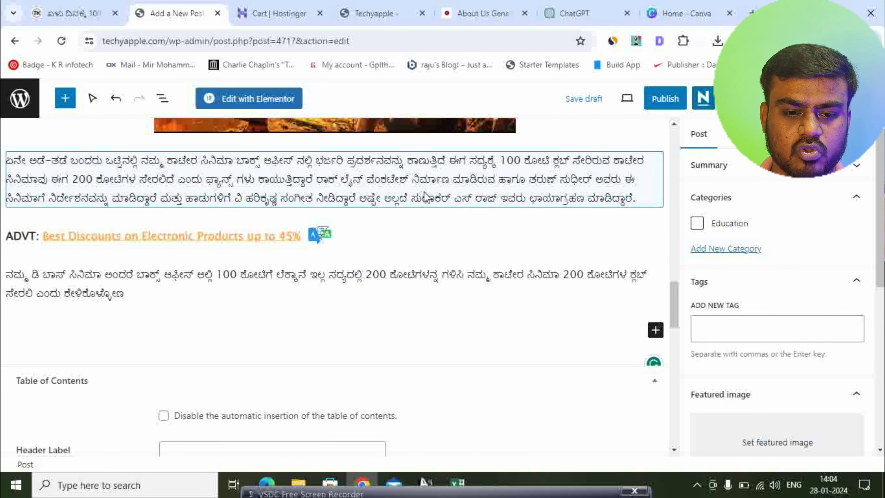
left_click(152, 296)
scroll(140, 298, "up", 8)
scroll(207, 309, "down", 8)
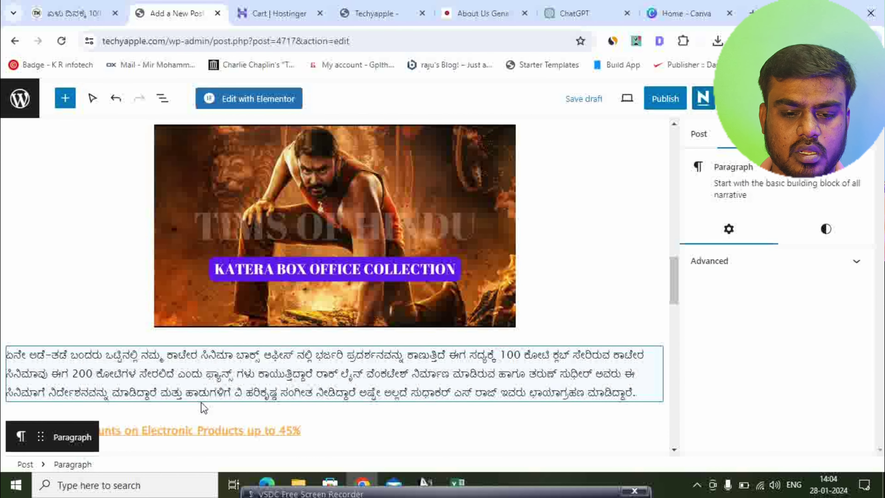
Step: Insert a Social Icons block below the closing paragraph of the post
left_click(164, 231)
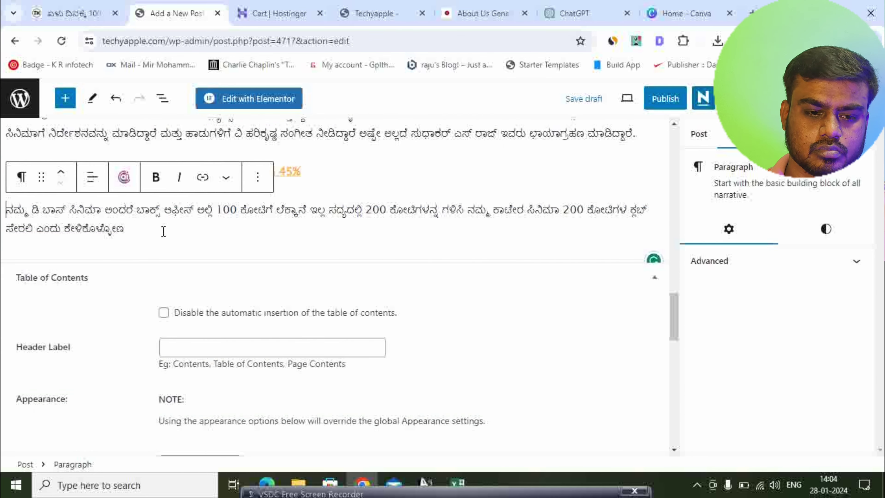
key("Home")
key("Right")
key("Right")
key("Right")
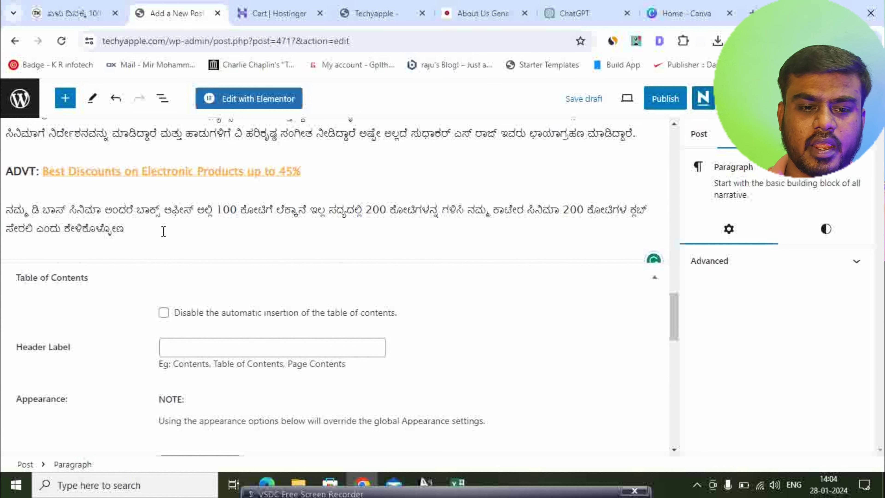
key("Return")
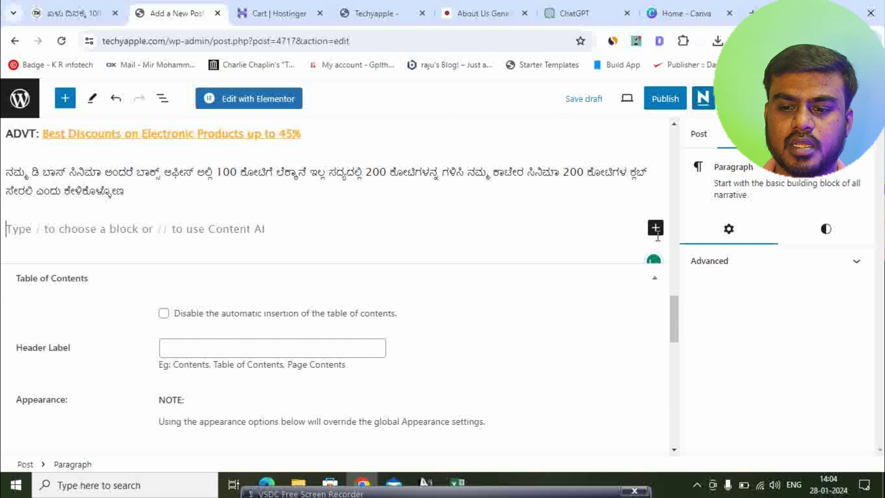
left_click(655, 229)
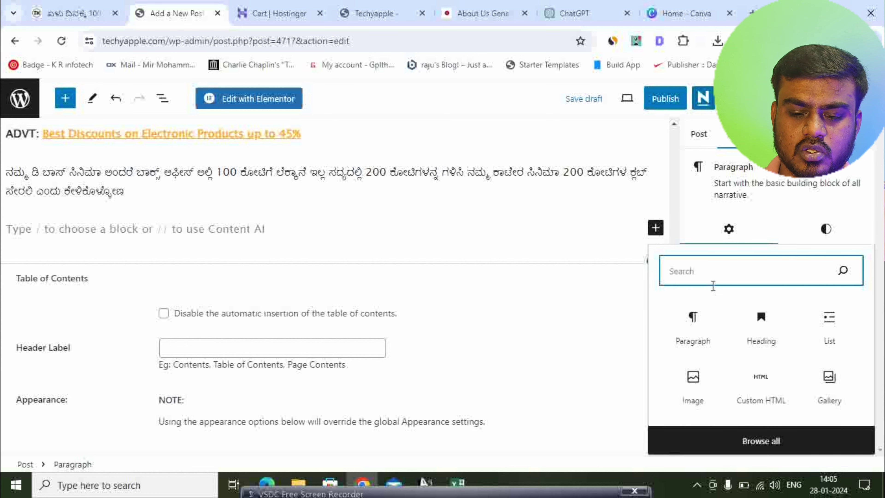
type("soci")
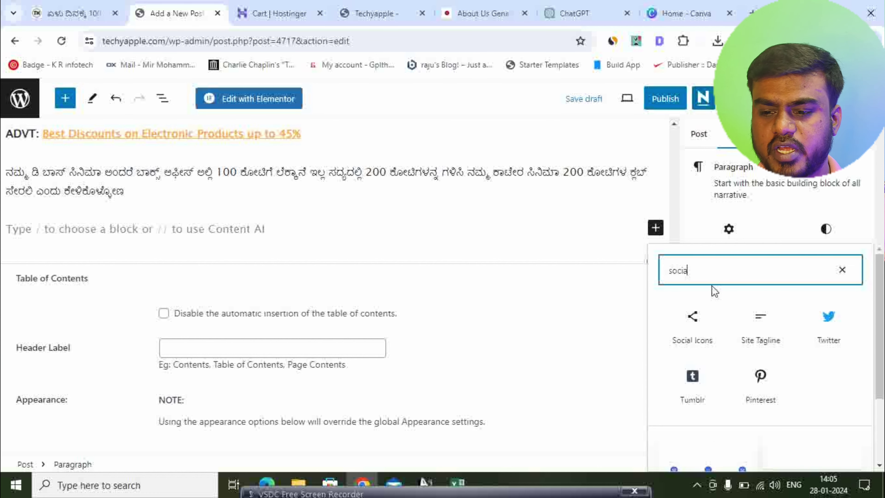
type("a")
mouse_move(692, 333)
left_mouse_down()
mouse_move(303, 278)
mouse_move(229, 243)
mouse_move(702, 293)
mouse_move(693, 332)
left_mouse_up()
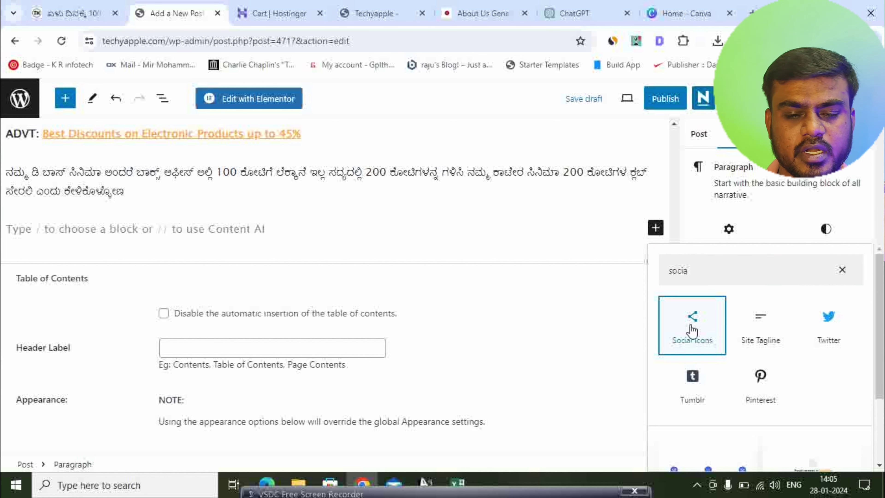
left_click_drag(281, 177, 145, 245)
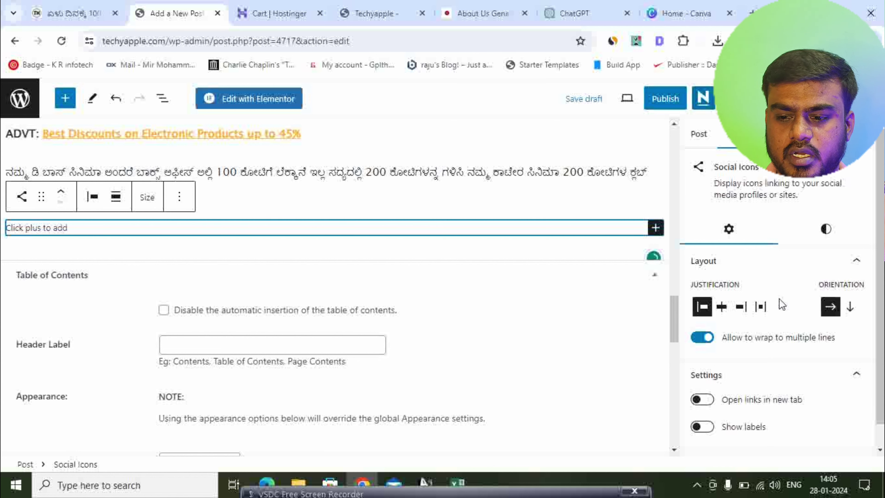
Step: Find the Facebook icon among all available widgets and add it to the Social Icons block
scroll(779, 307, "down", 1)
scroll(780, 313, "up", 1)
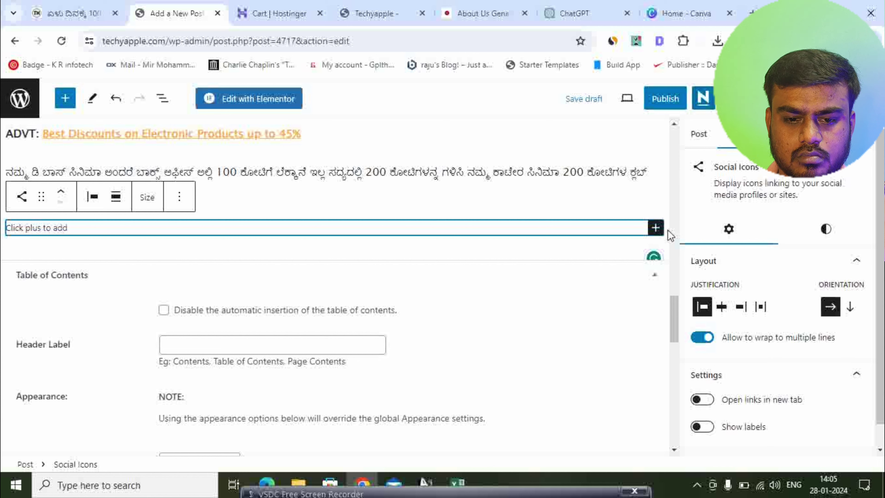
left_click(655, 228)
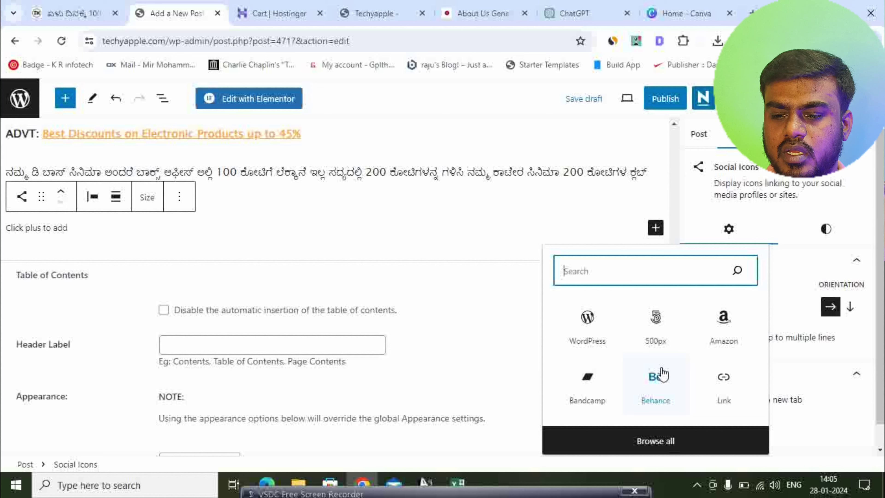
left_click(666, 440)
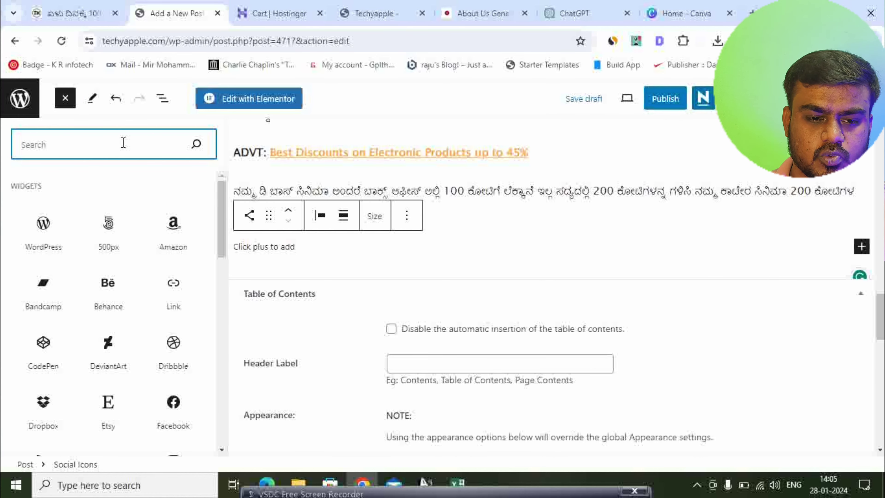
type("face")
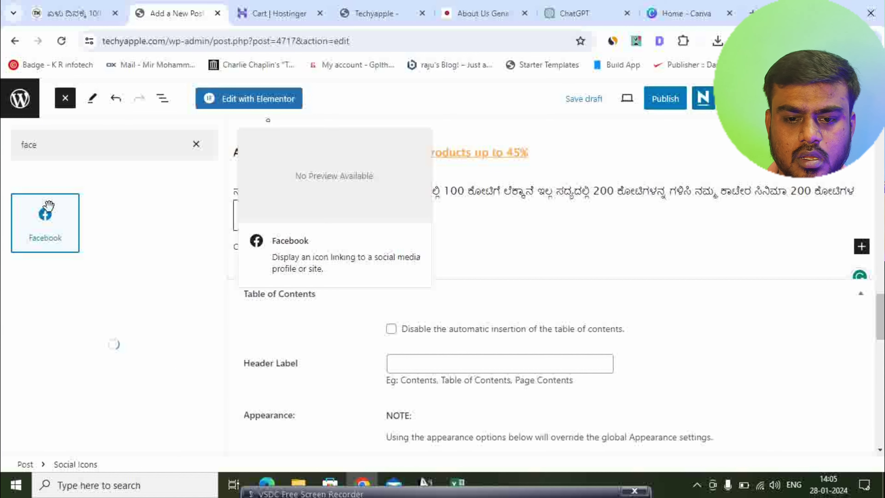
left_click(49, 205)
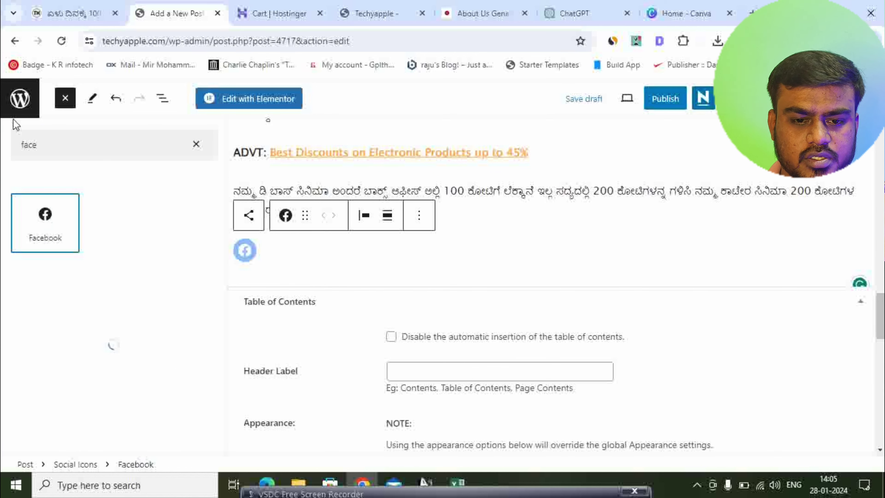
Step: Add Twitter and Telegram icons to the Social Icons block after the Facebook icon
left_click(196, 144)
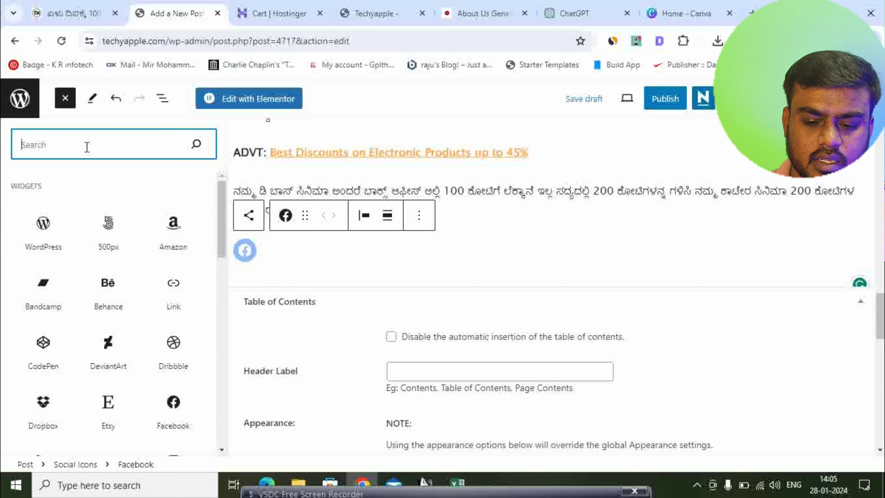
type("twitt")
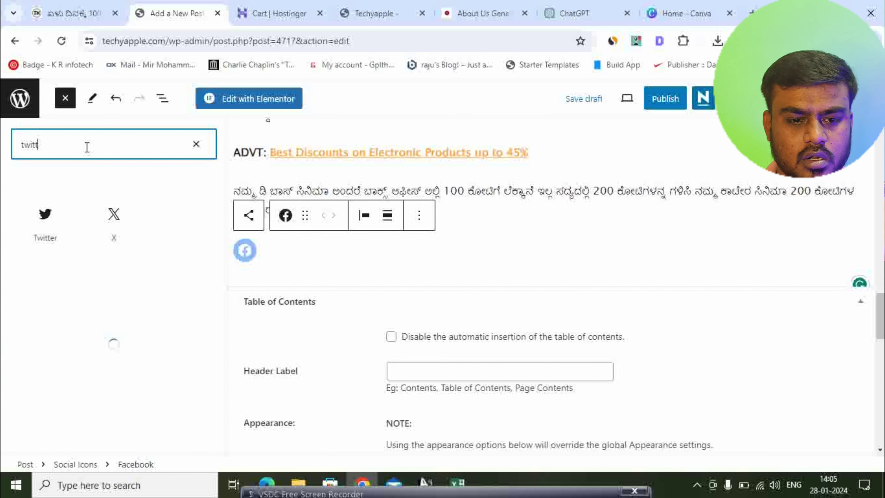
left_click(30, 218)
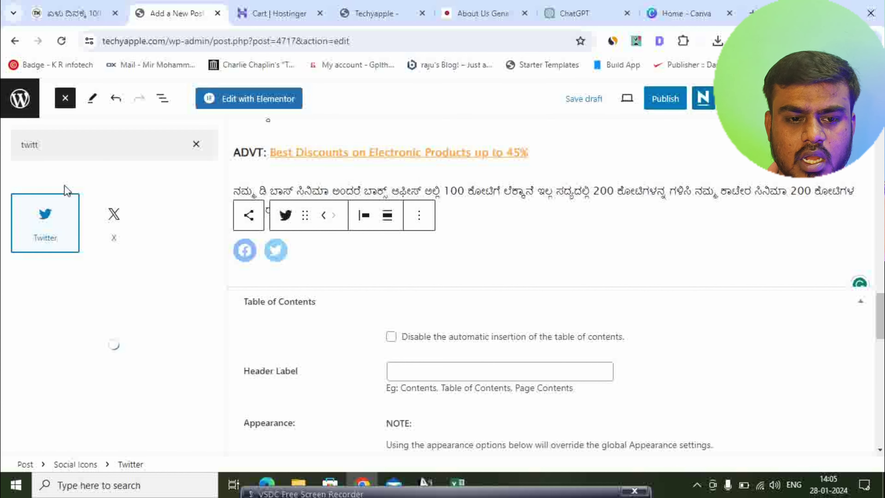
left_click(79, 143)
left_click(196, 144)
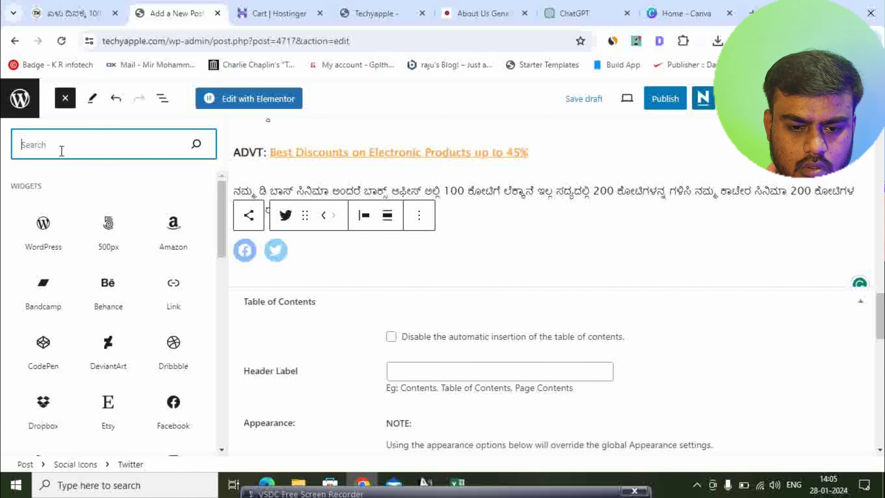
type("tele")
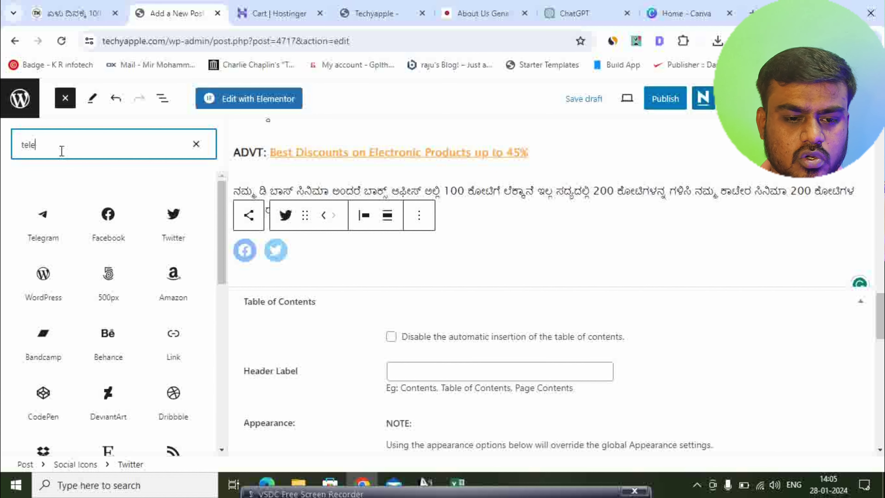
left_click(47, 241)
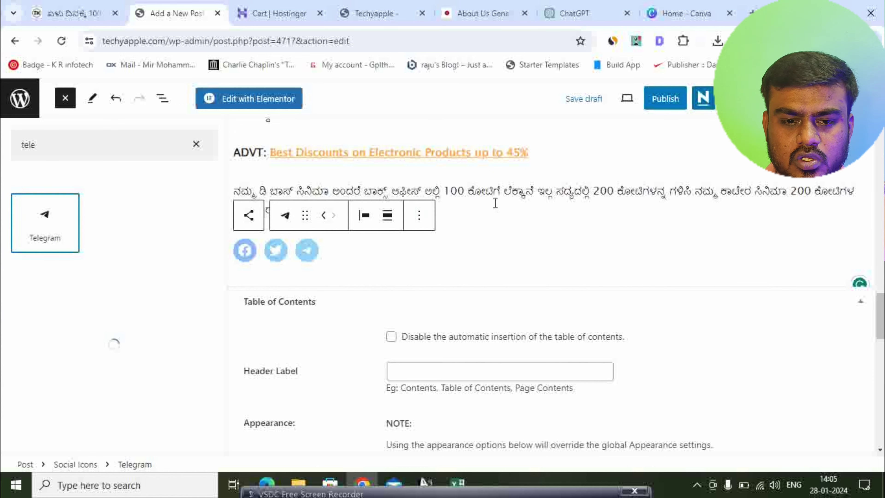
left_click(196, 143)
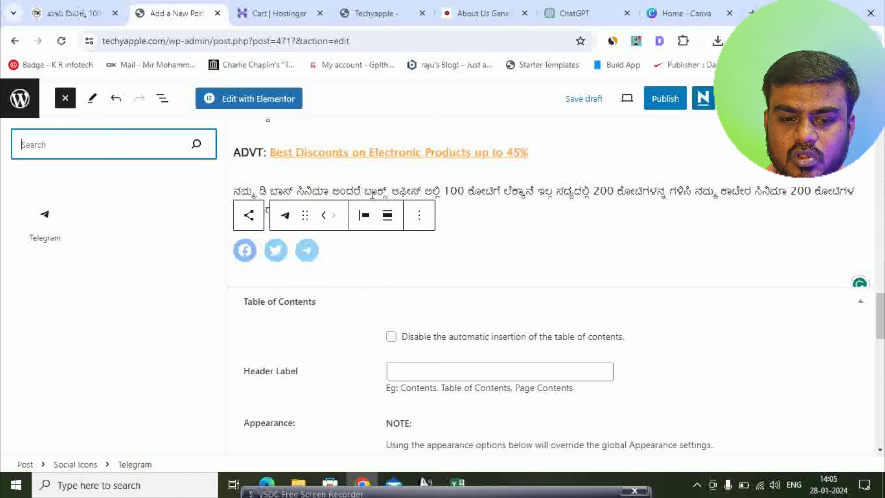
left_click(505, 248)
Step: Open the link address entry of the Facebook, Twitter and Telegram icons in turn without filling them in
scroll(266, 221, "up", 4)
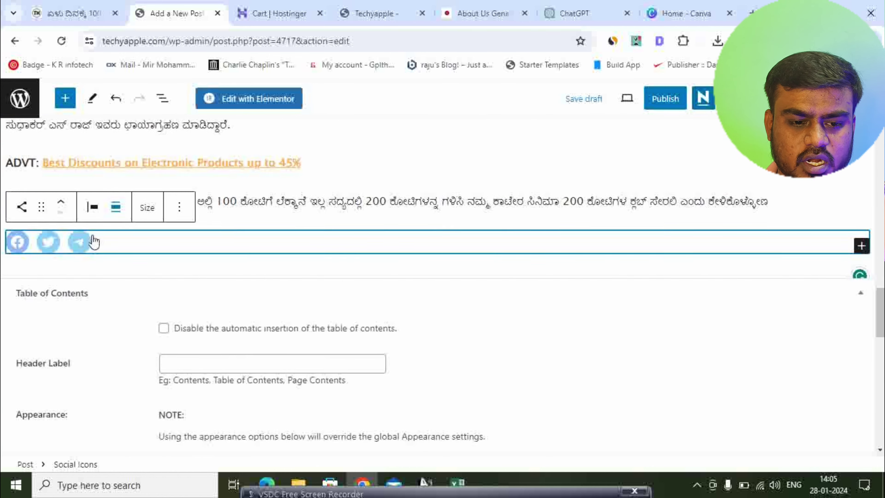
left_click(15, 267)
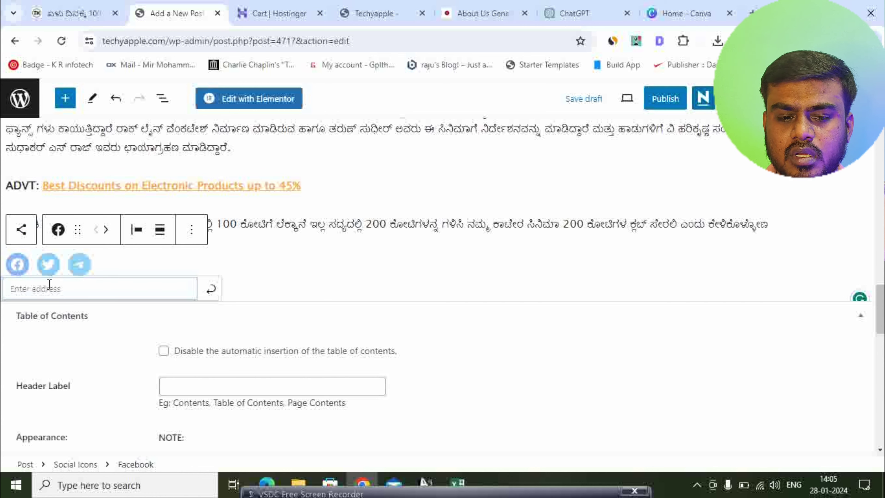
left_click(48, 264)
left_click(79, 264)
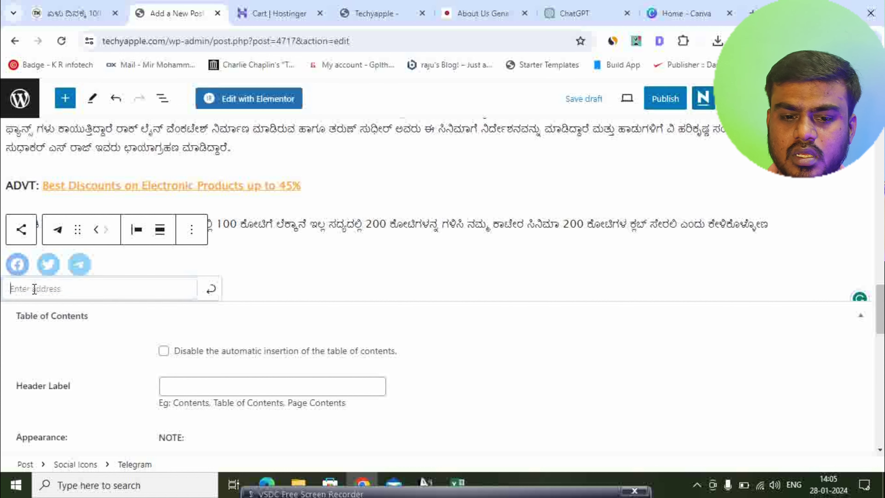
left_click(310, 260)
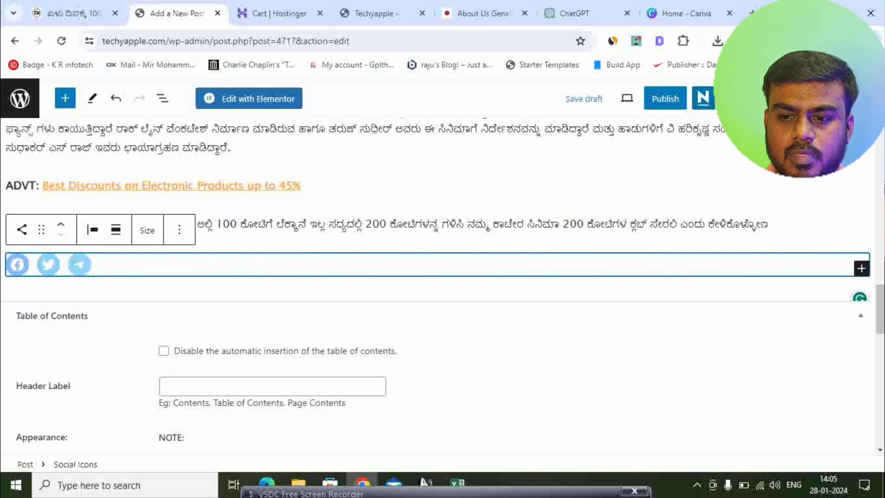
Step: Open the post's settings and assign the post to the Education category
left_click(732, 98)
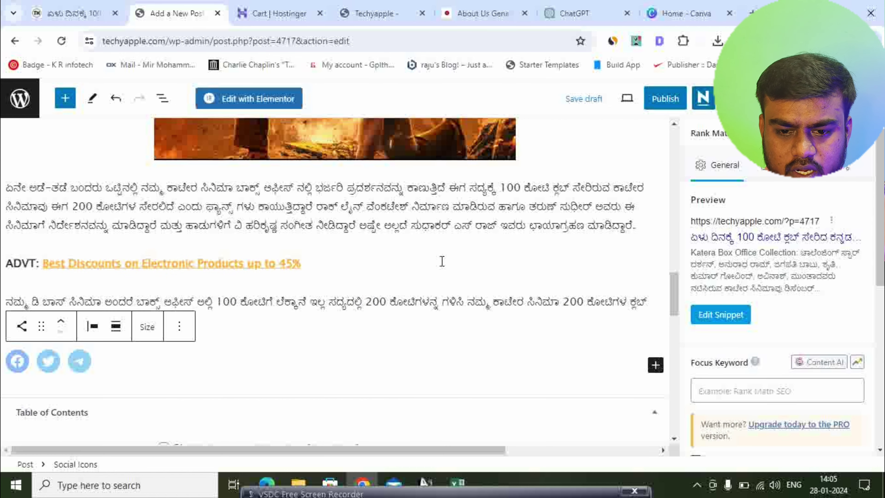
scroll(559, 271, "up", 10)
scroll(577, 265, "up", 5)
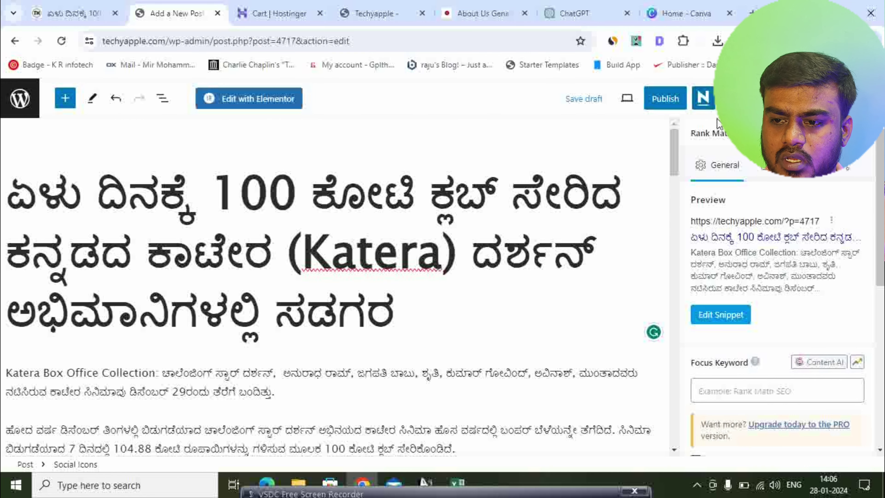
left_click(724, 99)
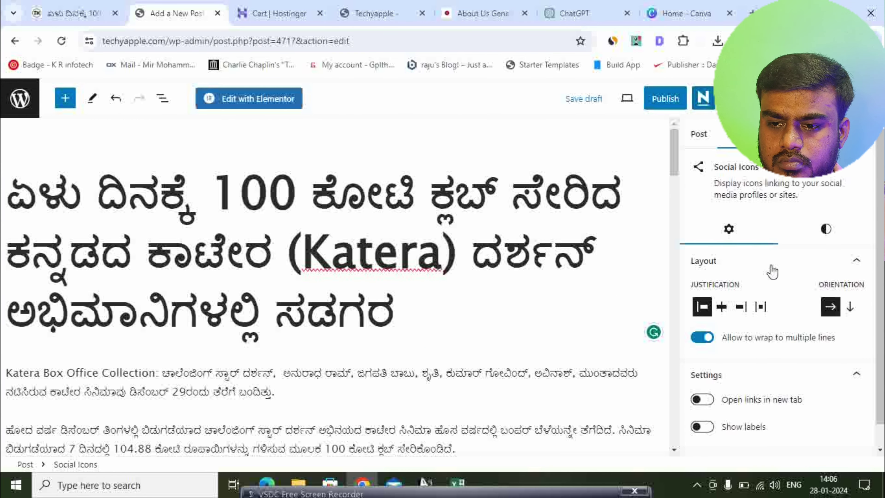
left_click(699, 134)
scroll(766, 233, "down", 3)
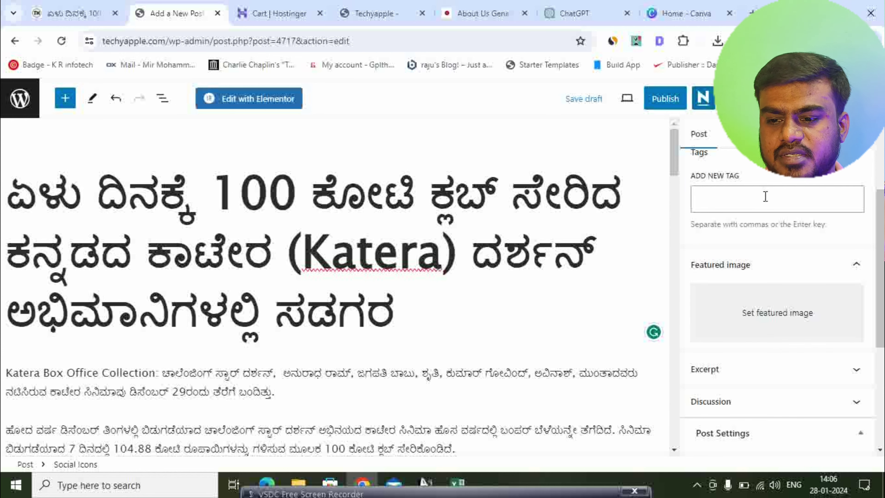
left_click(741, 198)
scroll(742, 198, "up", 3)
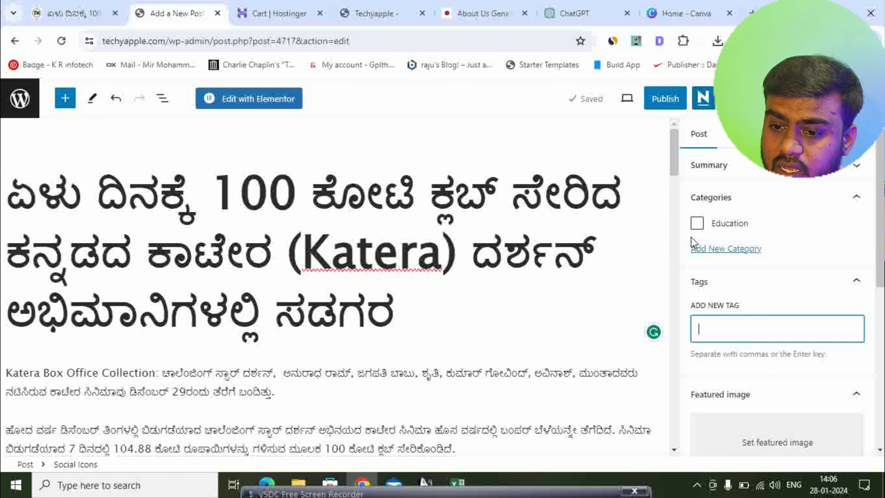
left_click(698, 223)
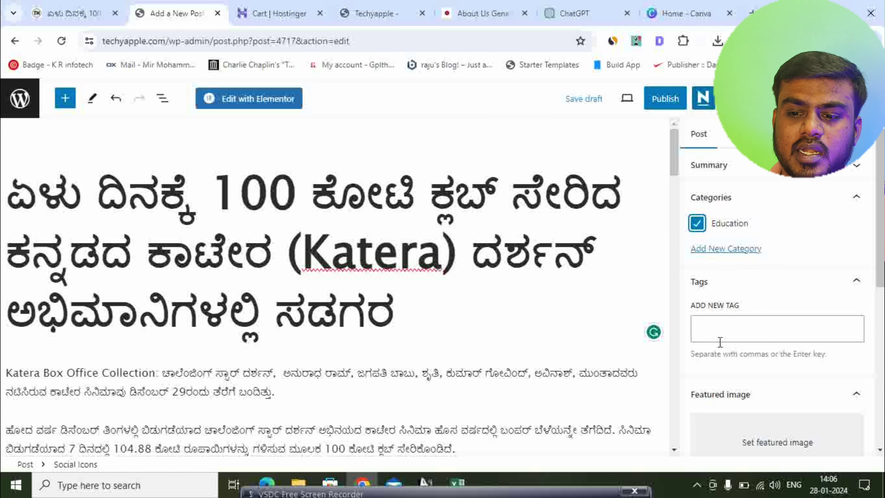
Step: Enter "Katera collection" as a new tag for the post
left_click(720, 334)
type("Ka")
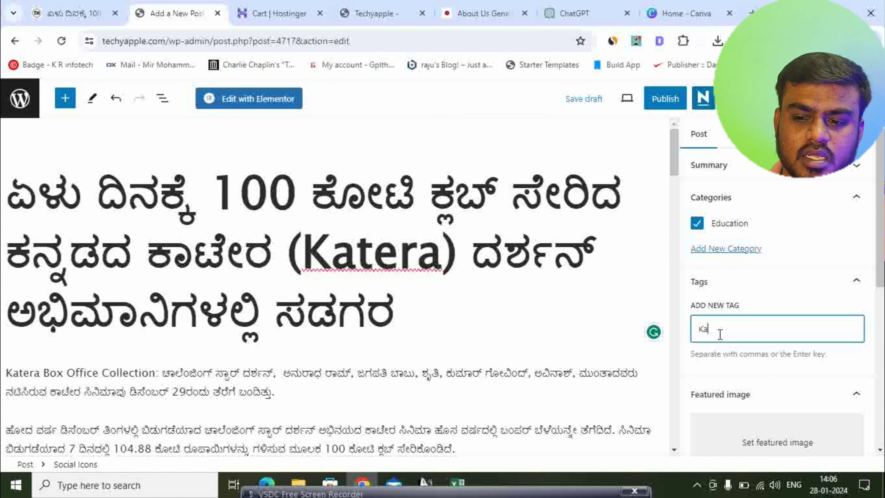
type("tera ")
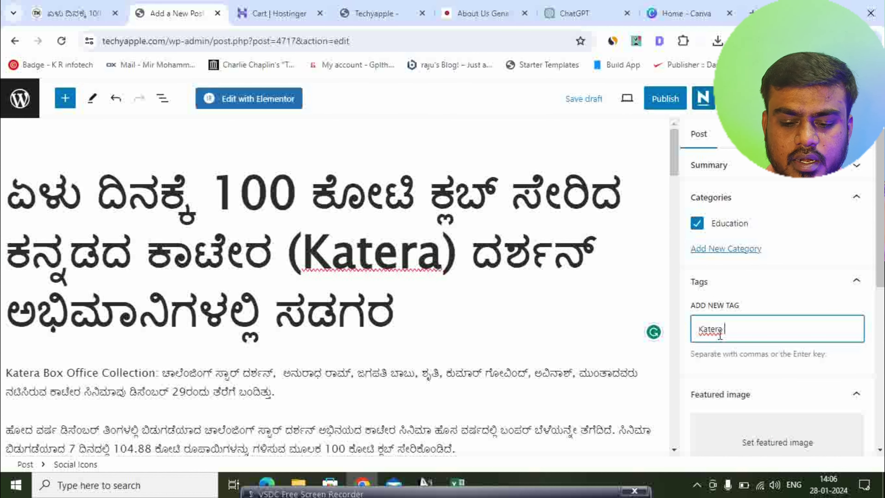
type("collection")
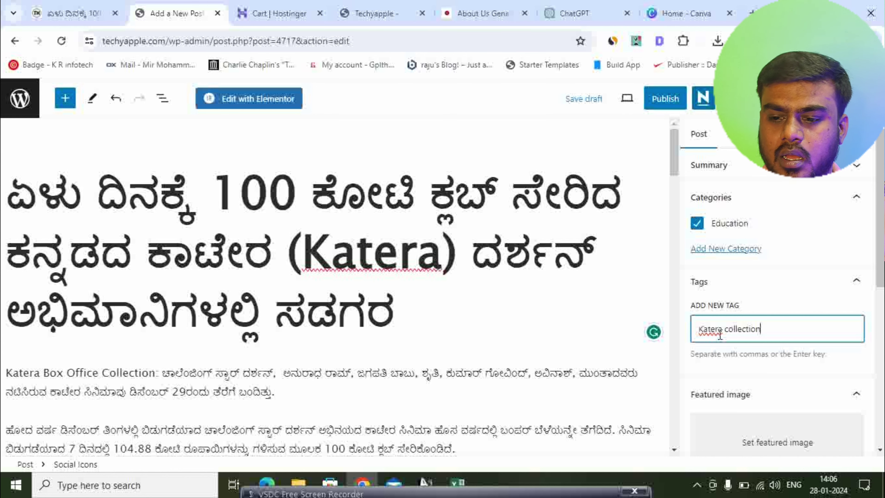
scroll(735, 329, "down", 2)
scroll(736, 330, "down", 2)
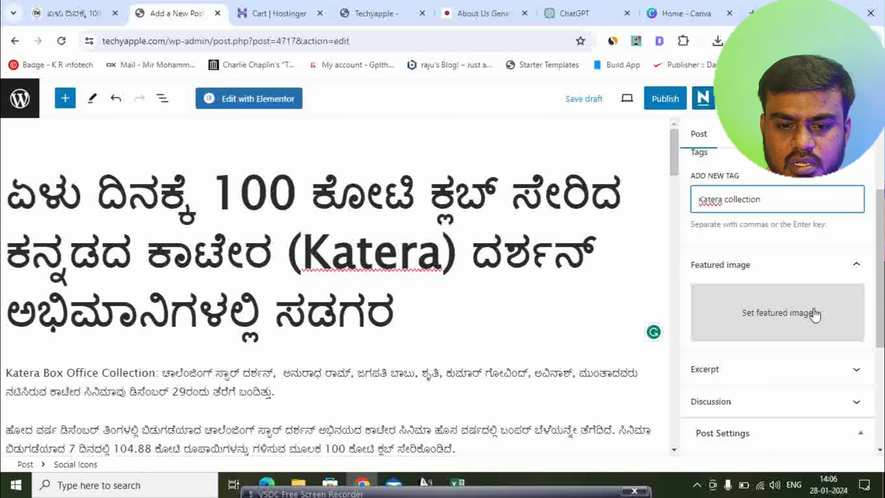
scroll(360, 265, "down", 7)
scroll(360, 265, "down", 6)
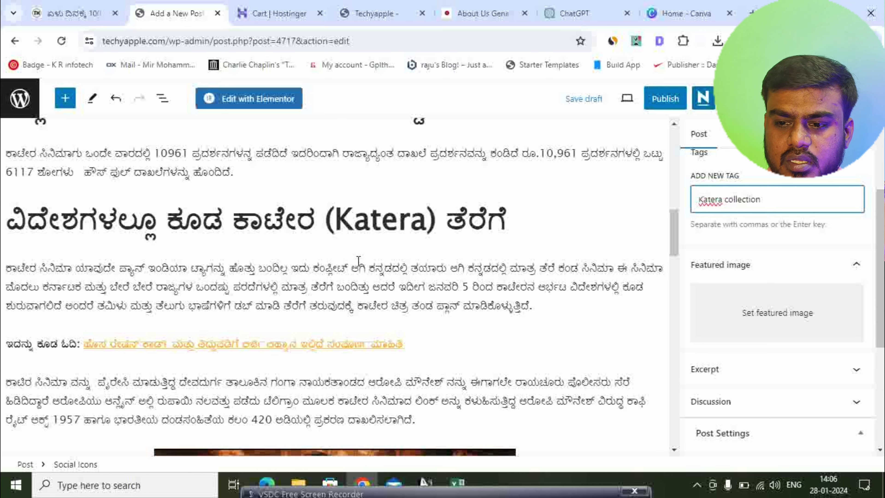
scroll(358, 259, "down", 6)
left_click(758, 316)
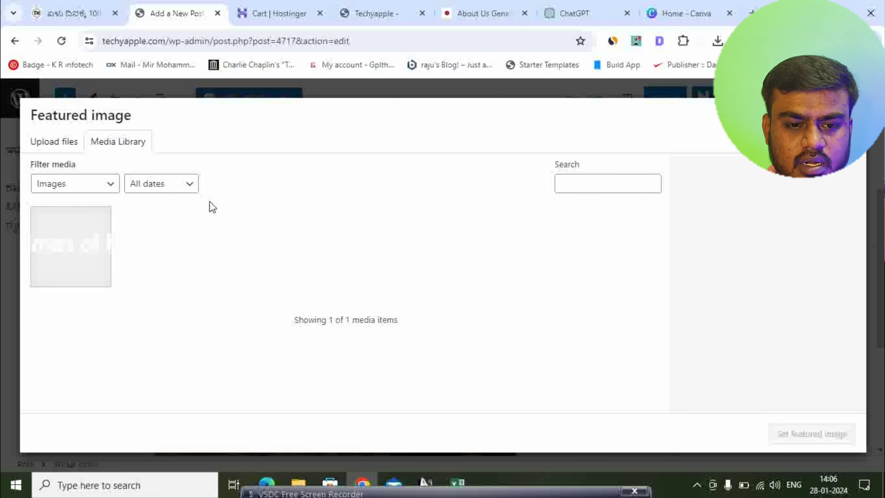
left_click(51, 143)
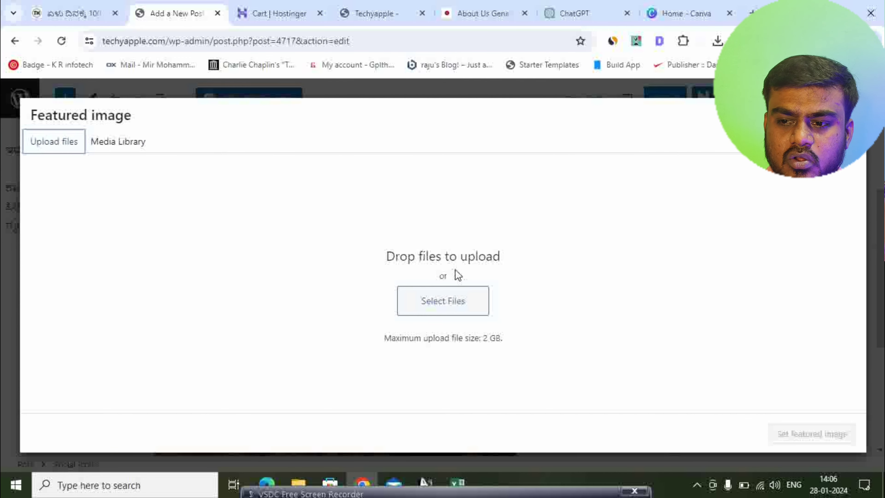
key("Escape")
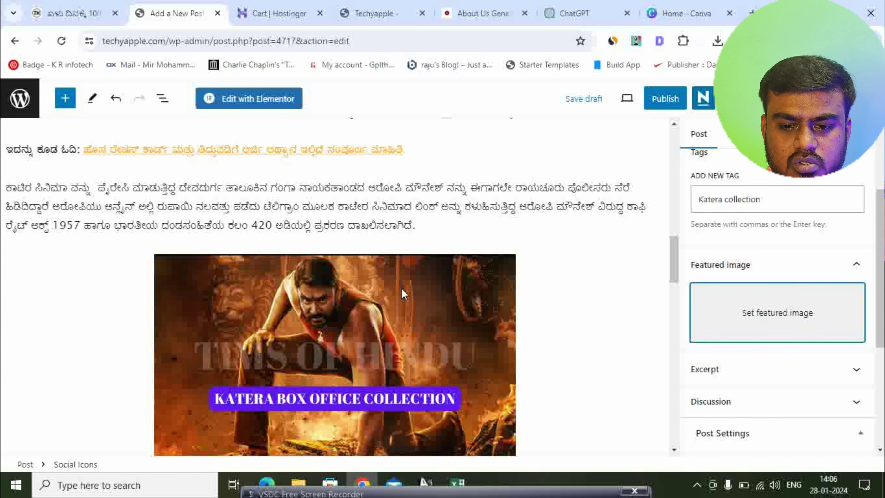
Step: Try to save the Katera Box Office Collection image from the post body to the computer
right_click(402, 290)
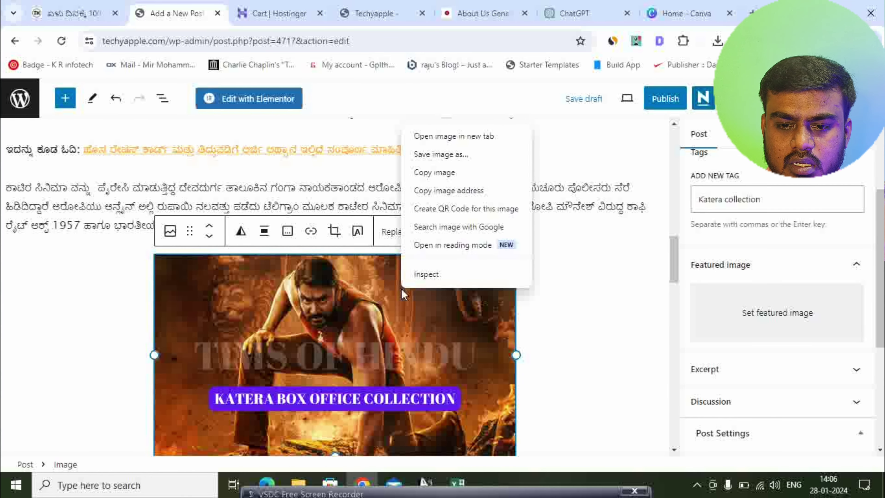
left_click(439, 156)
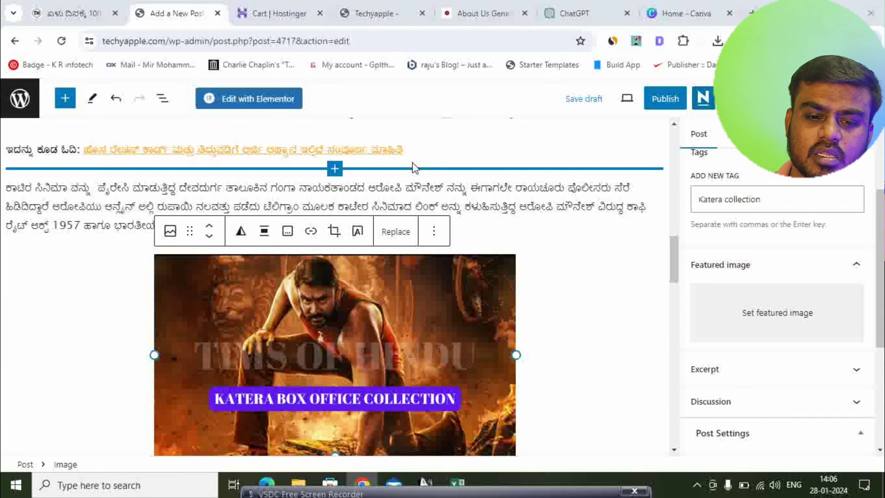
key("Return")
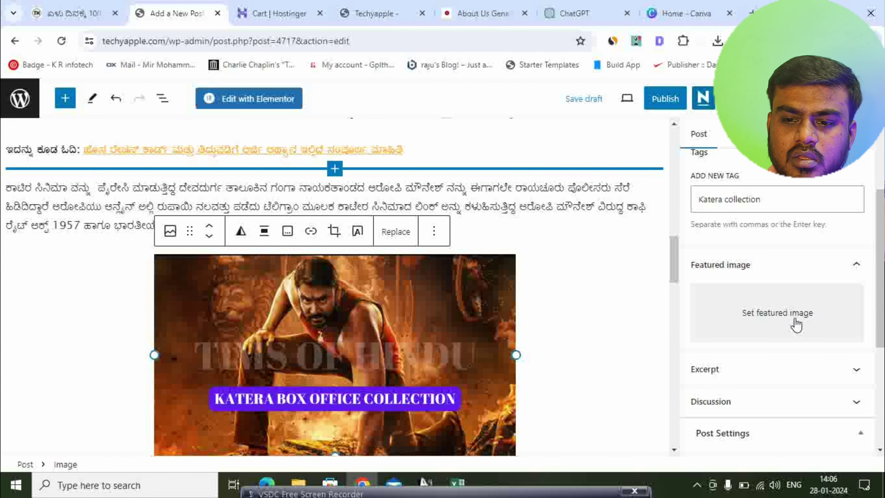
Step: Start a featured image upload and look through the Downloads folder for the Katera image, then cancel the file selection
left_click(787, 313)
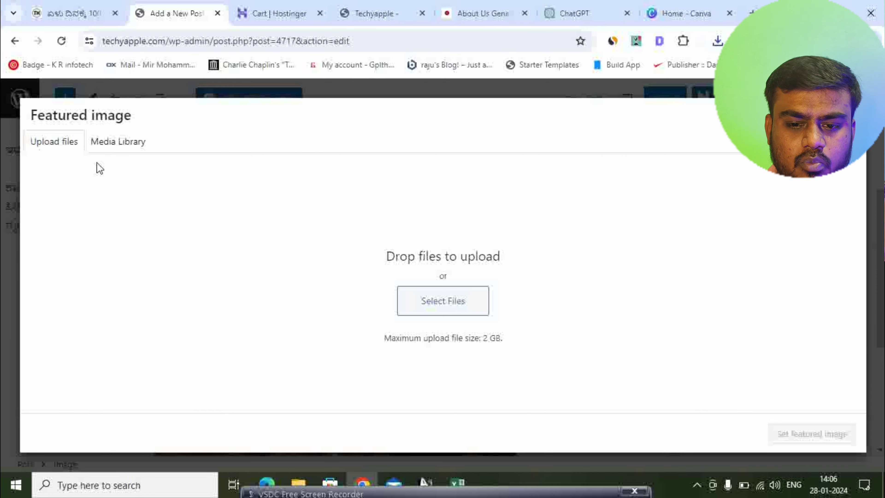
left_click(464, 302)
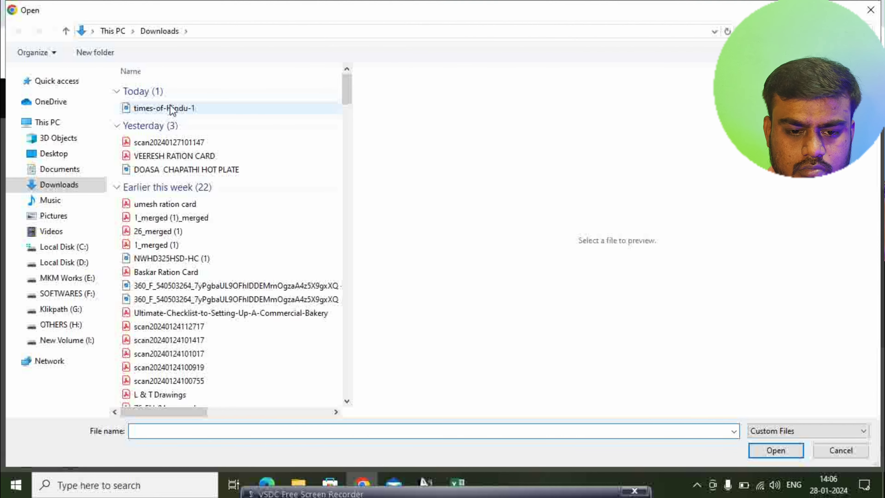
scroll(202, 173, "down", 4)
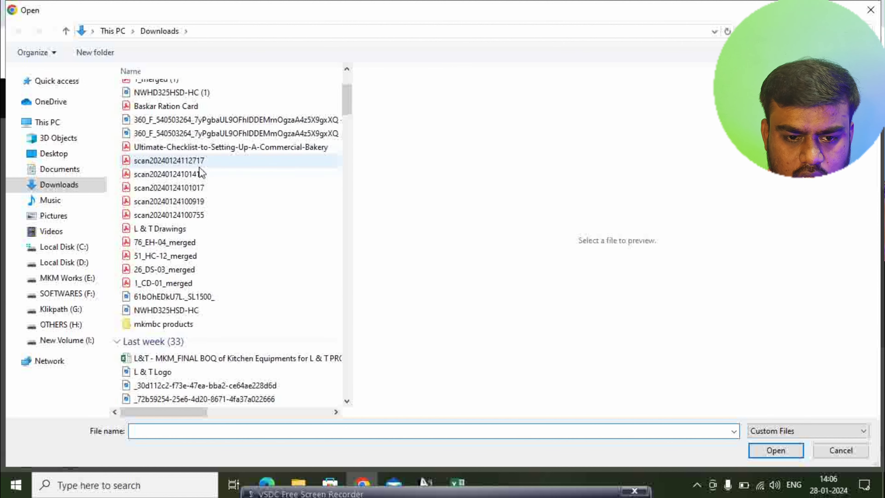
scroll(198, 171, "up", 5)
key("Escape")
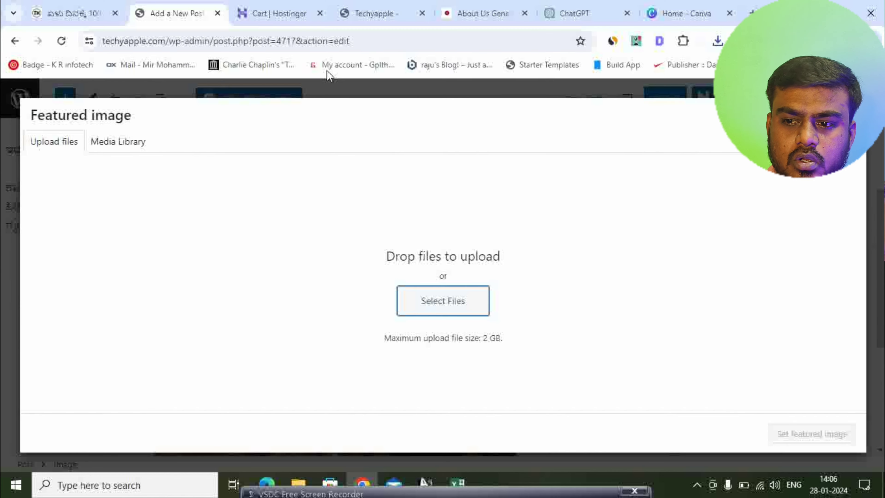
Step: Switch to the Times of Hindu Katera article and save its main image to Downloads as KATERA-BOX-OFFICE-COLLECTION-930x620 in PNG format
left_click(65, 22)
scroll(374, 242, "up", 5)
left_click(363, 258)
scroll(361, 258, "up", 10)
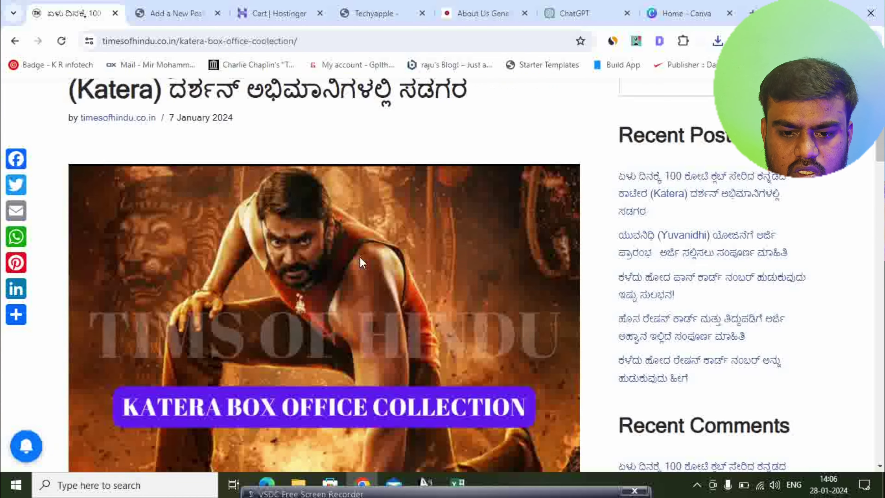
scroll(349, 227, "down", 5)
right_click(345, 206)
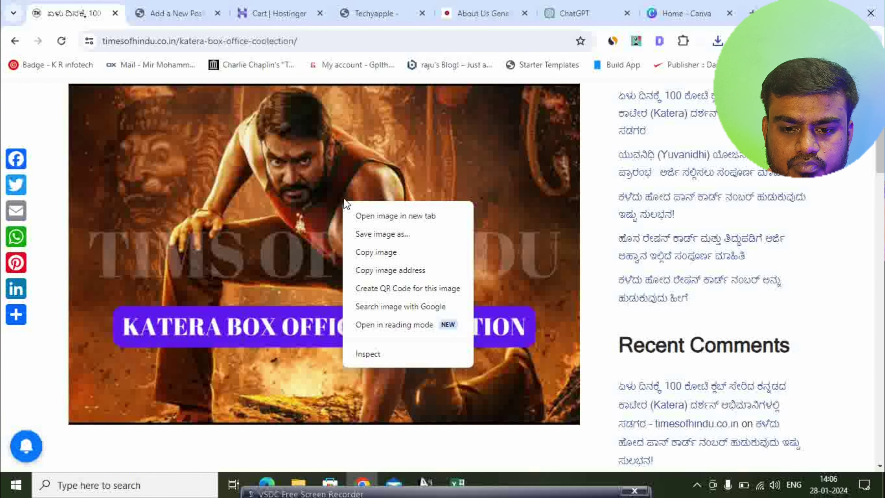
left_click(357, 241)
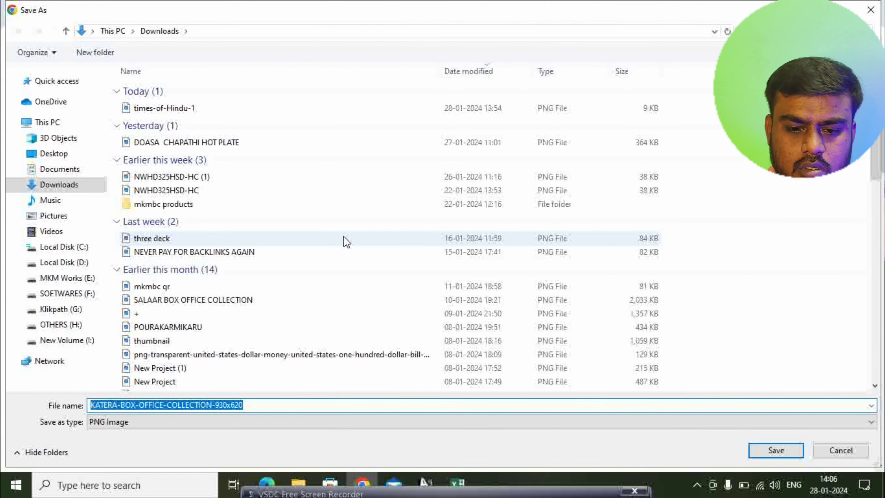
key("Return")
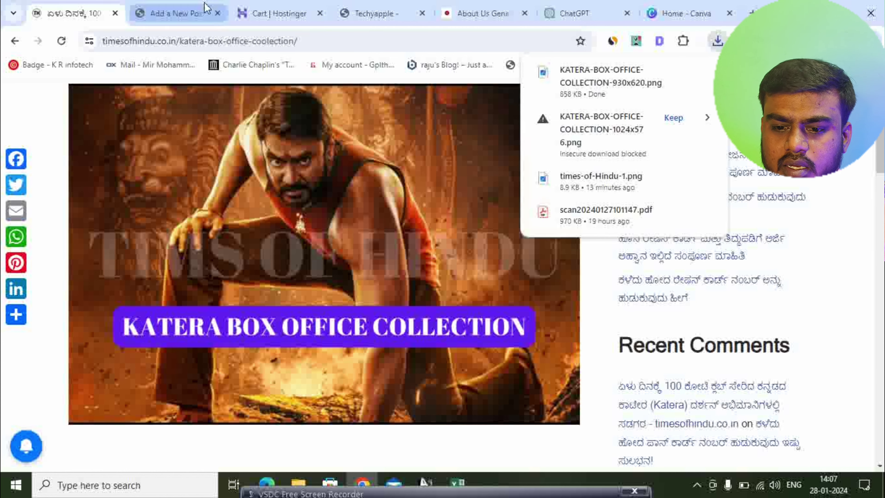
Step: Return to the post editor and upload KATERA-BOX-OFFICE-COLLECTION-930x620 from Downloads for the featured image
left_click(202, 14)
left_click(433, 298)
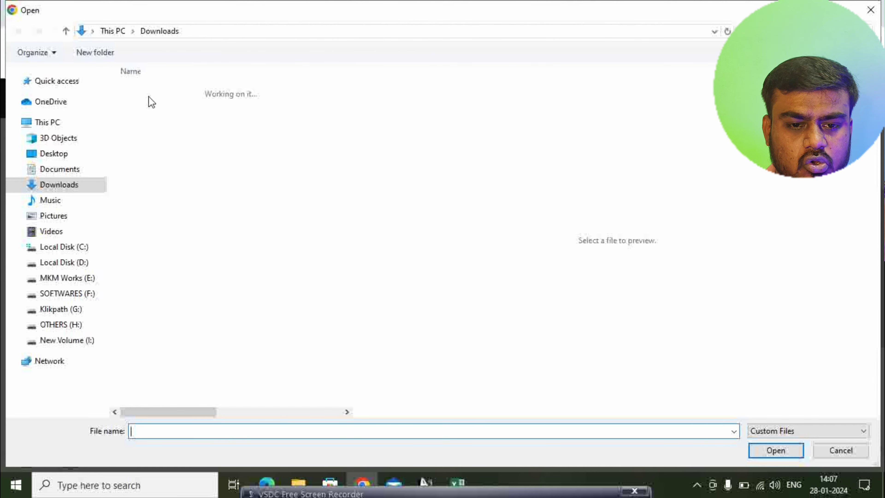
left_click(170, 109)
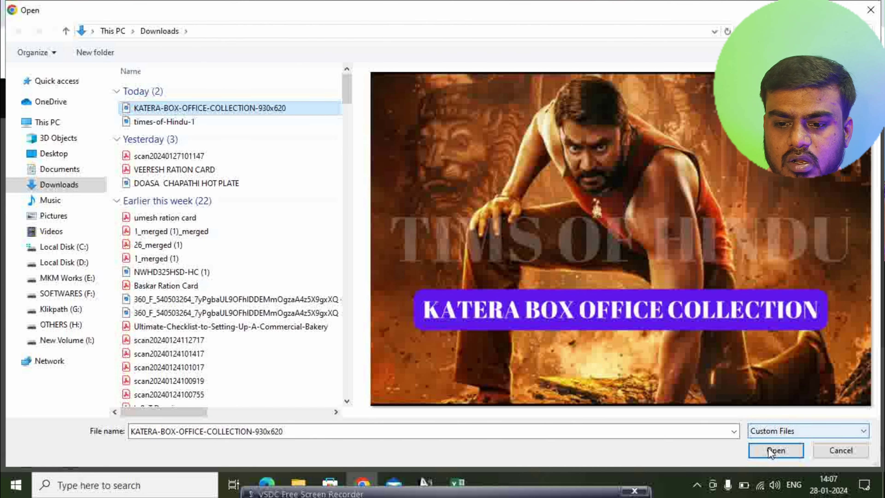
left_click(771, 452)
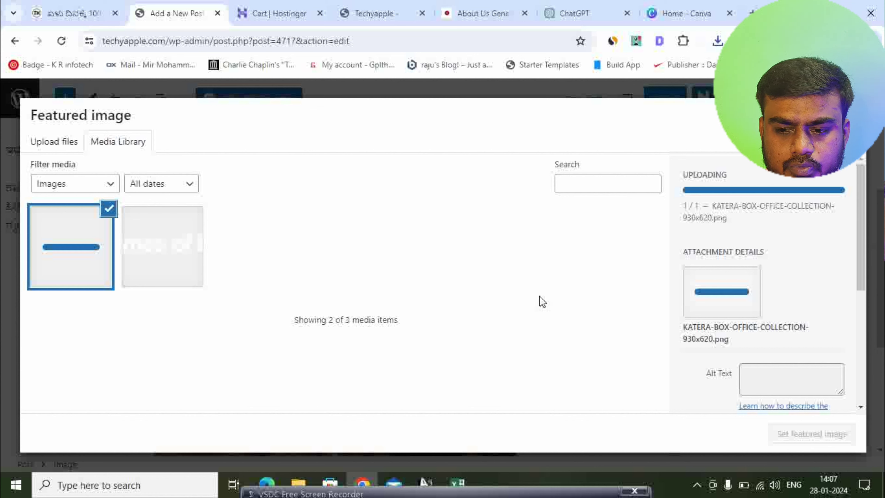
Step: Give the uploaded image the alt text "Katera Box Office Collection", copy that text, and set the image as the post's featured image
left_click(789, 359)
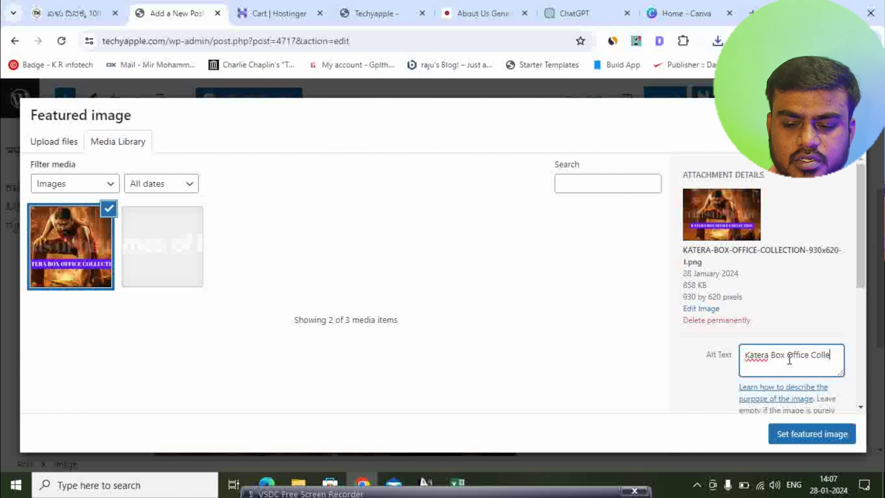
type("on")
key("ctrl+a")
key("ctrl+c")
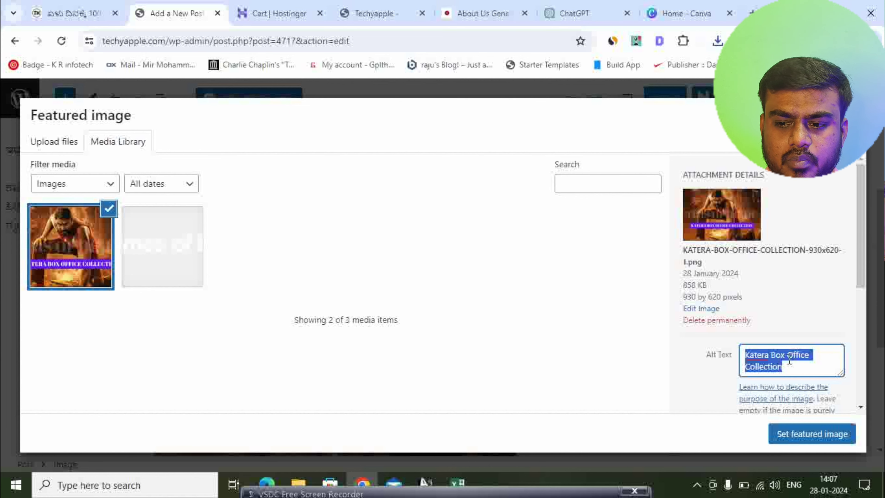
left_click(796, 434)
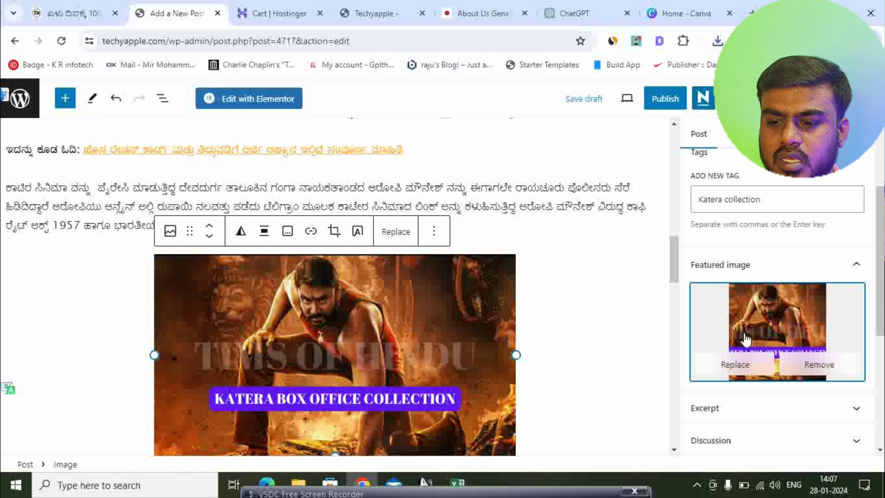
Step: Review the post, open its Rank Math SEO settings and enter the copied "Katera Box Office Collection" as the focus keyword
scroll(742, 368, "down", 5)
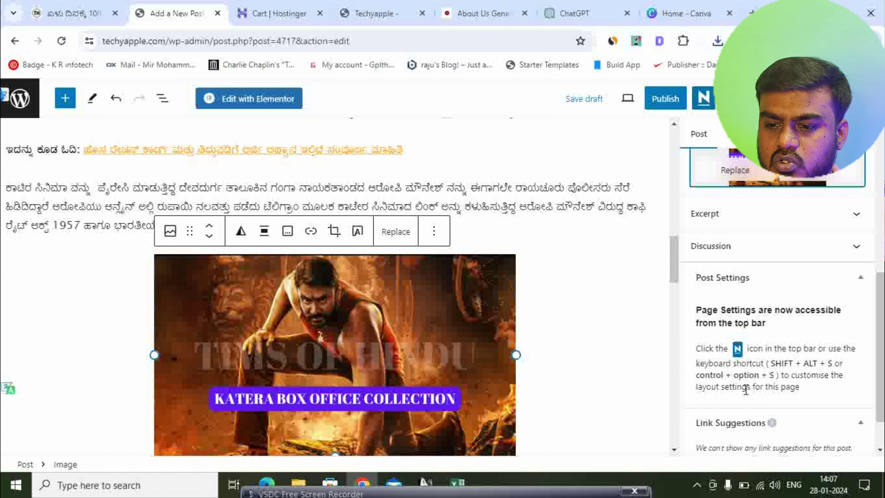
scroll(749, 396, "up", 7)
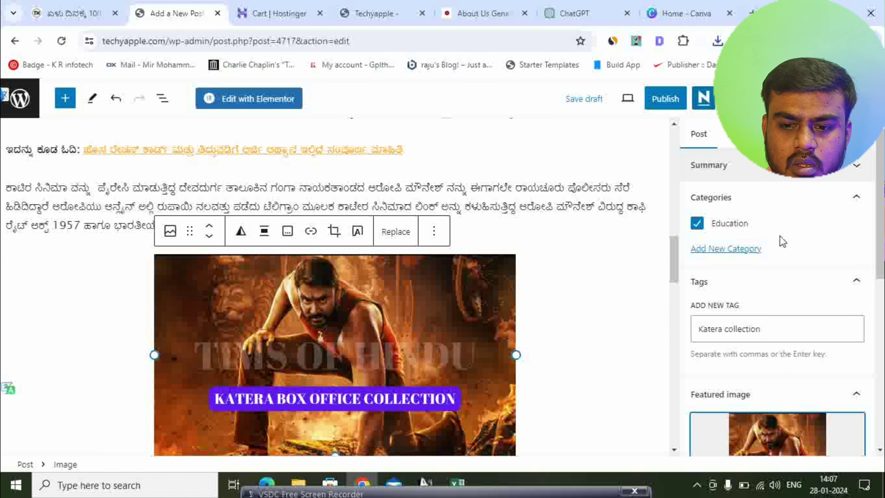
scroll(646, 301, "up", 10)
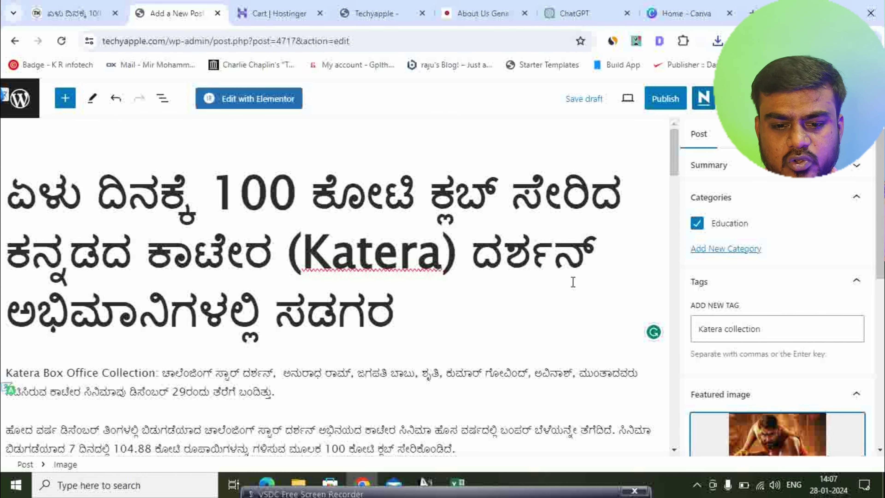
scroll(558, 282, "down", 20)
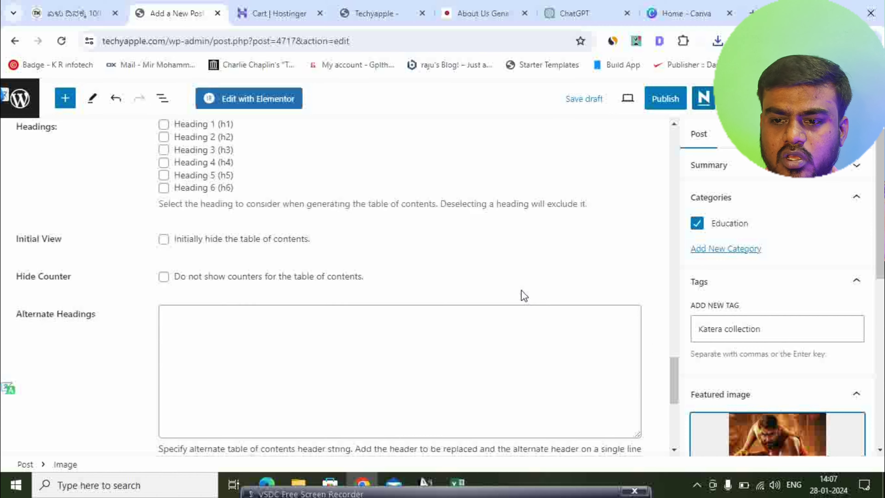
scroll(524, 296, "up", 10)
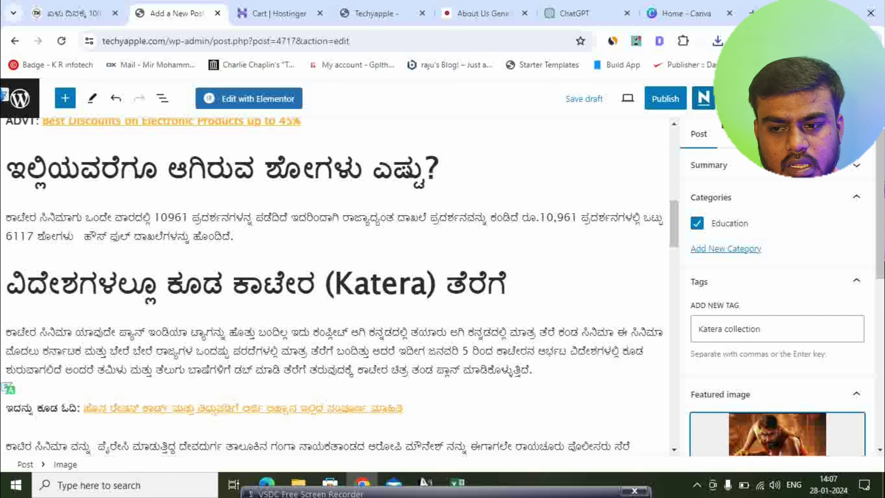
left_click(749, 99)
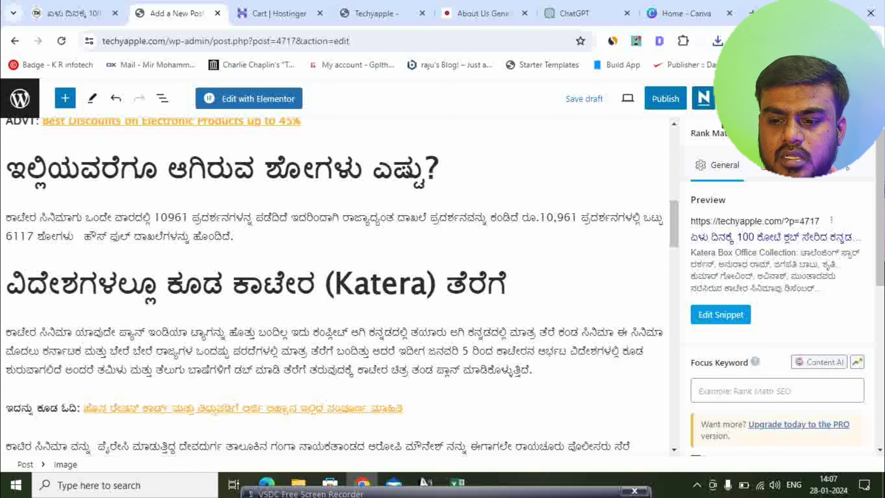
left_click(724, 327)
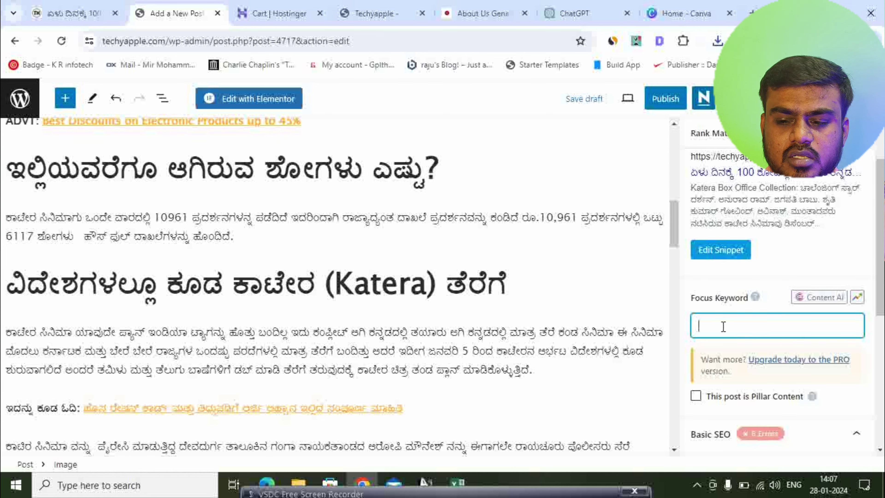
key("ctrl+v")
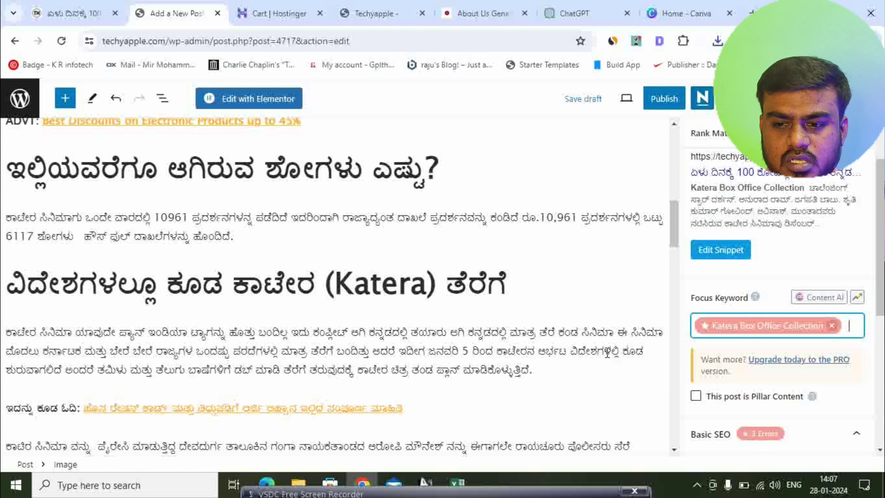
Step: Check the wording of the post title and replace the focus keyword with "Katera"
scroll(261, 264, "up", 5)
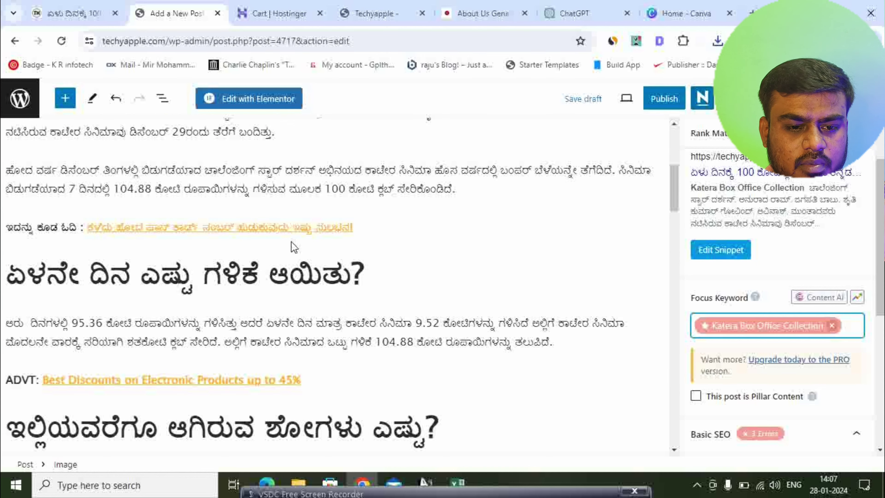
scroll(292, 247, "up", 5)
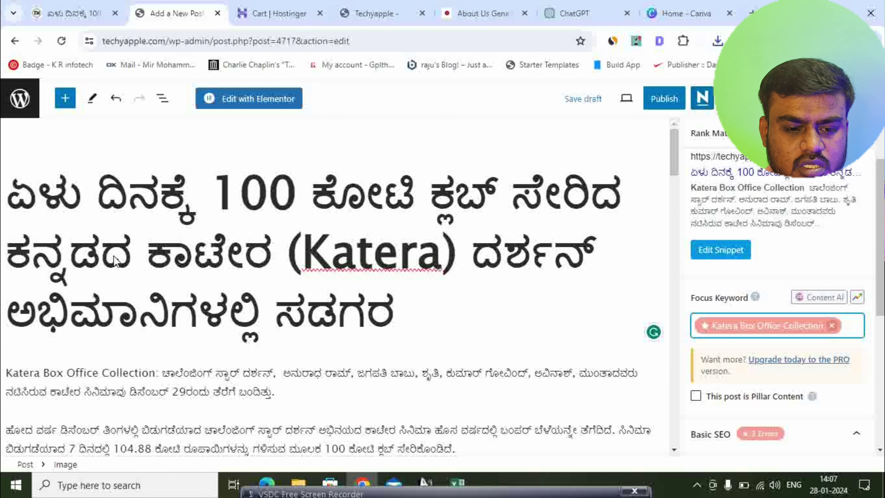
left_click(71, 376)
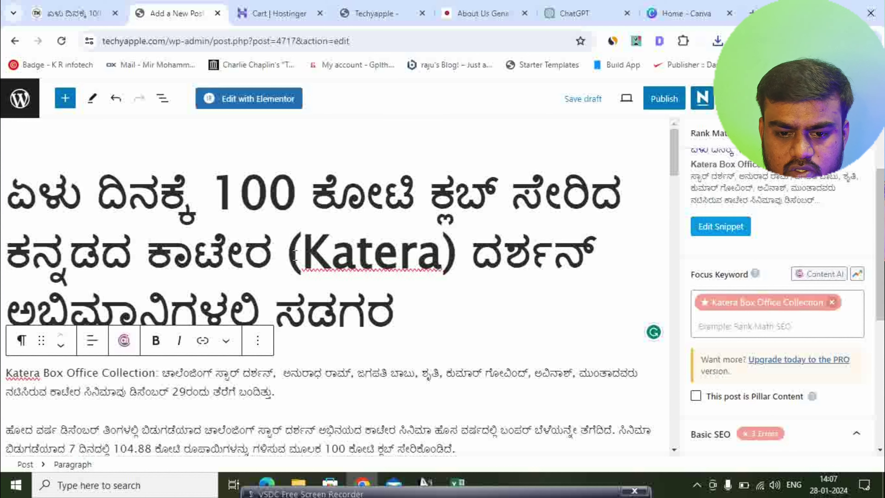
left_click_drag(302, 256, 435, 262)
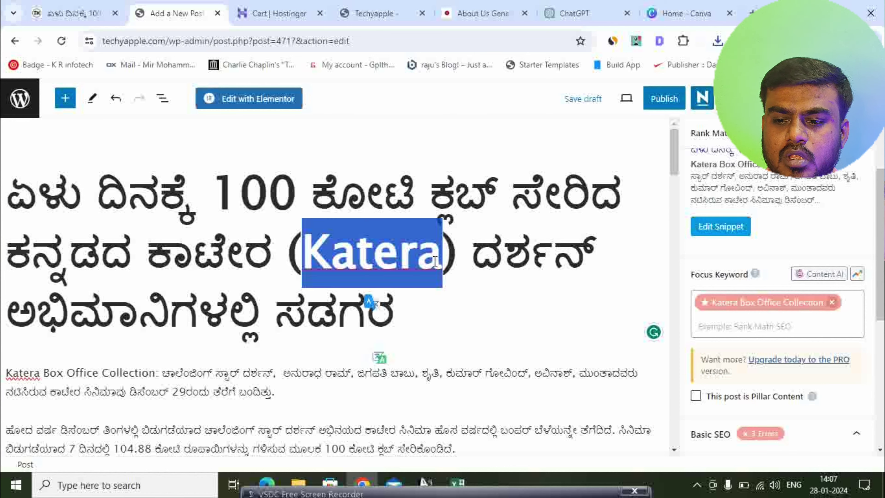
left_click(838, 302)
left_click(736, 306)
type("Katera")
key("Return")
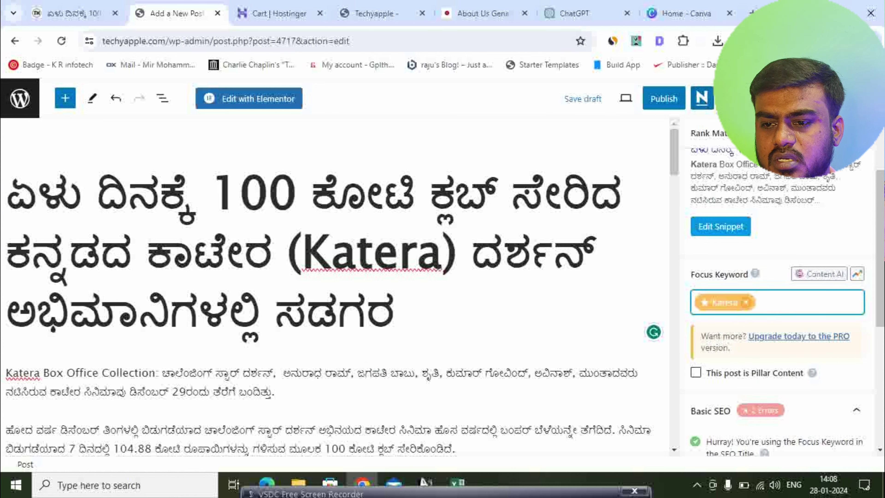
Step: Copy the post's opening paragraph and paste it as the description in the Rank Math snippet editor
scroll(128, 283, "down", 2)
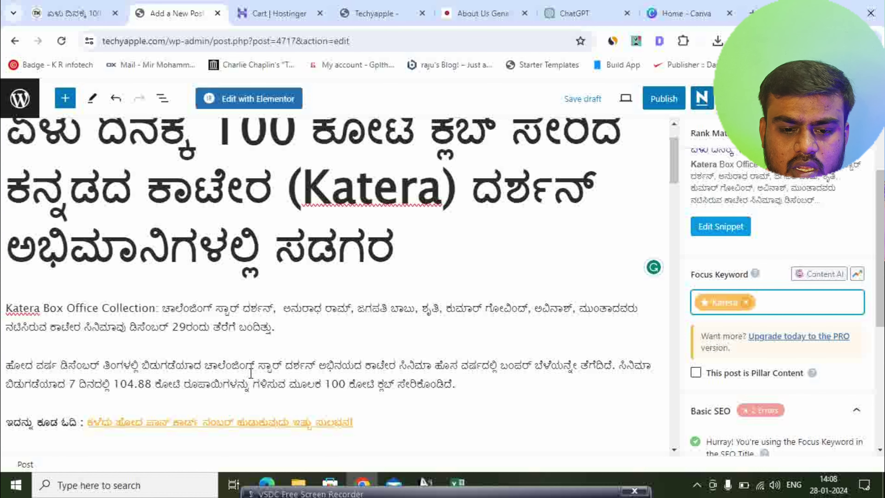
left_click(253, 358)
left_click_drag(460, 385, 184, 340)
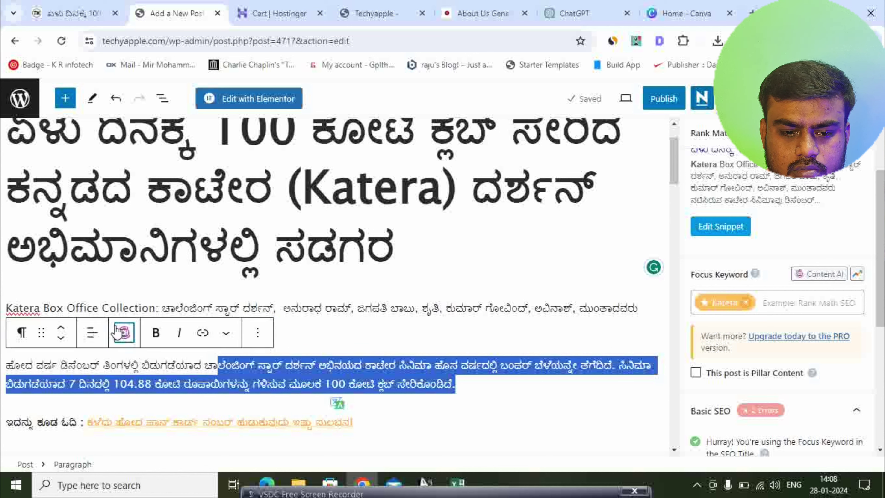
left_click(125, 331)
left_click(275, 328)
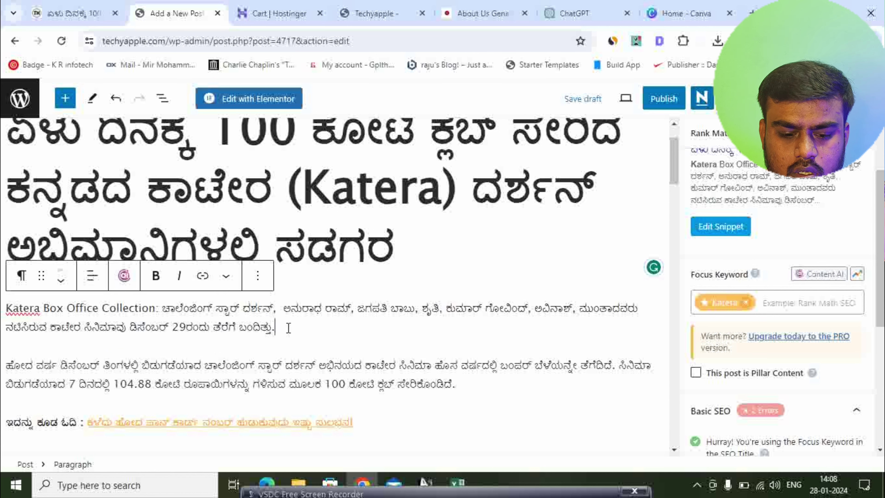
triple_click(288, 328)
key("ctrl+c")
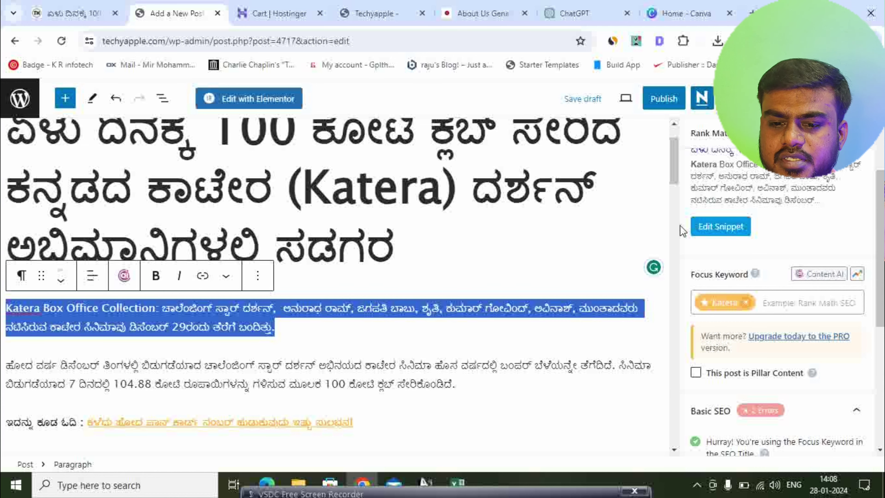
left_click(721, 227)
left_click(271, 375)
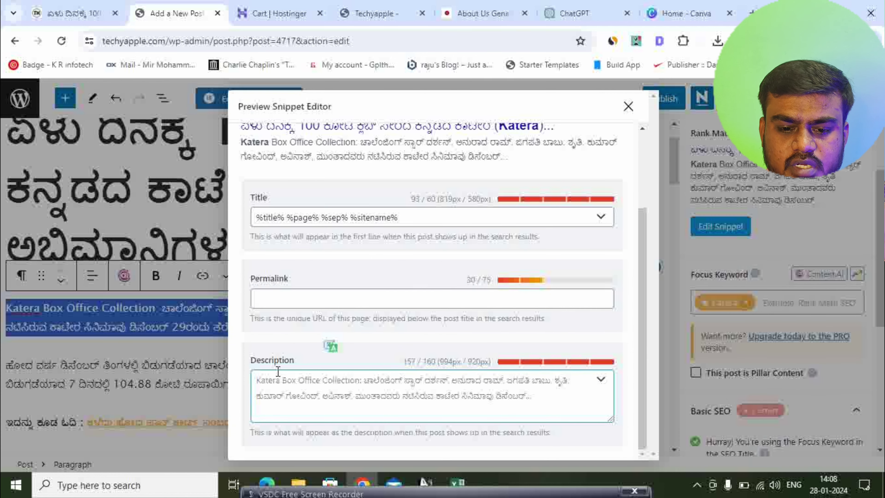
key("ctrl+v")
Step: Enter "katera box office collection" as the snippet's permalink and close the snippet editor
left_click(282, 293)
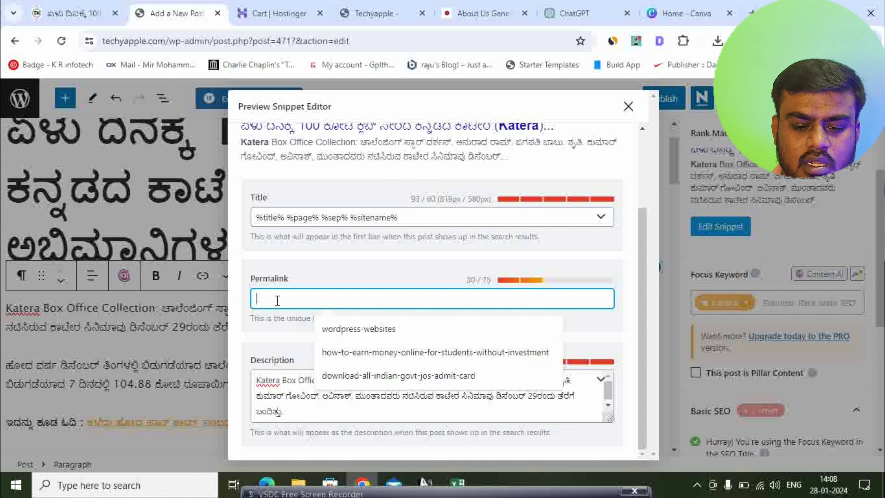
type("katera box office collection")
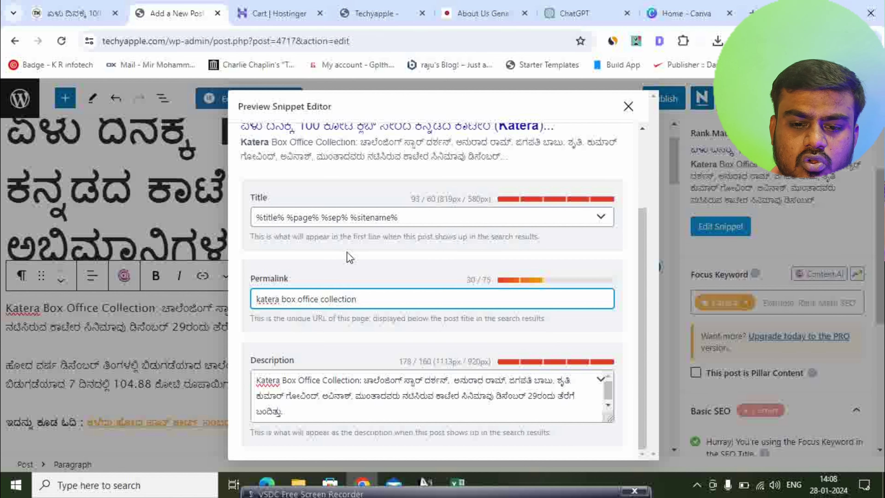
left_click(348, 262)
left_click(628, 106)
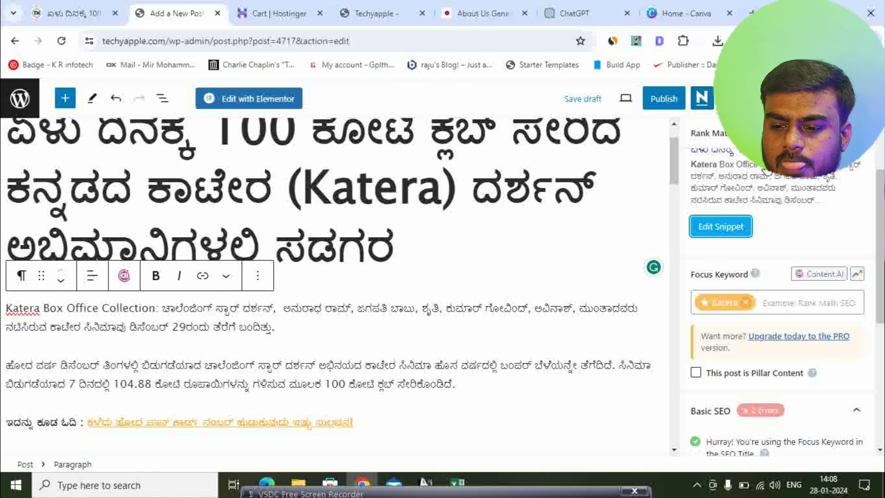
Step: Examine the snippet preview URL and the Basic SEO checks for the focus keyword and content length
scroll(769, 272, "down", 5)
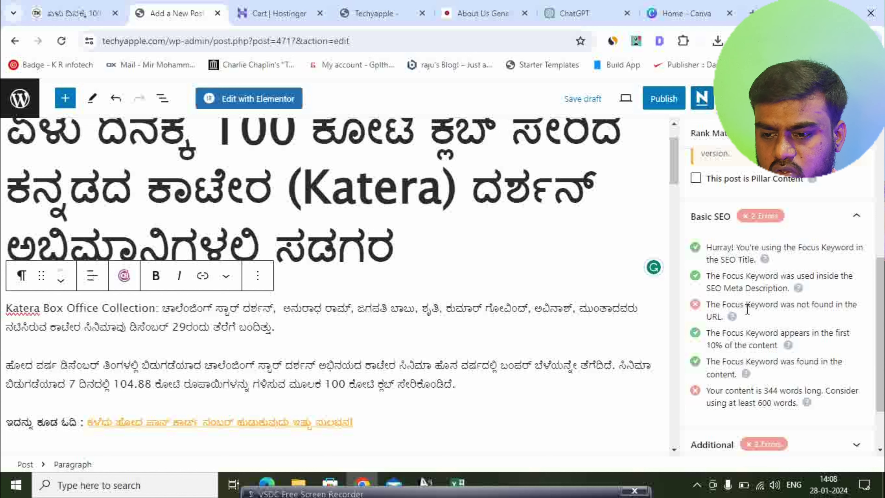
scroll(747, 309, "up", 5)
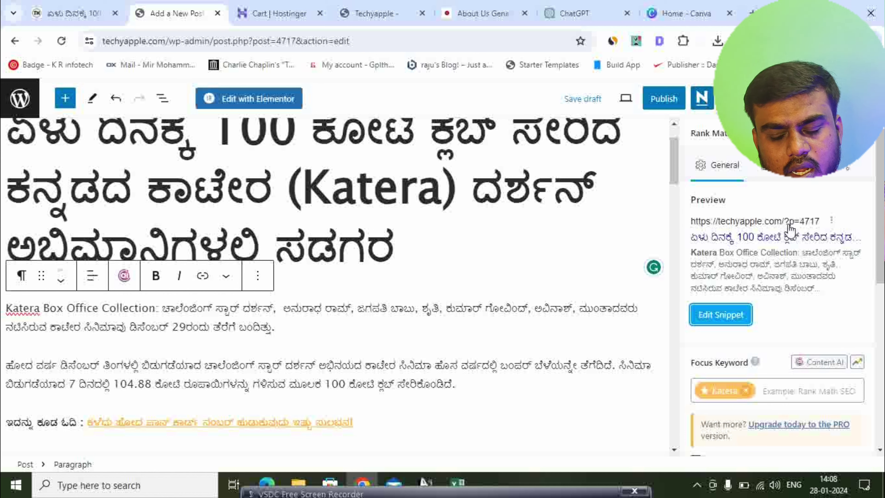
scroll(798, 249, "down", 6)
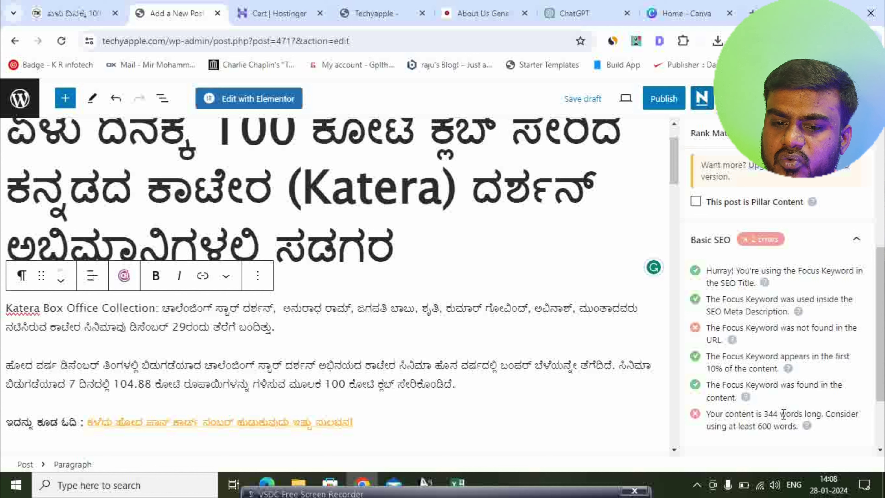
scroll(777, 388, "down", 2)
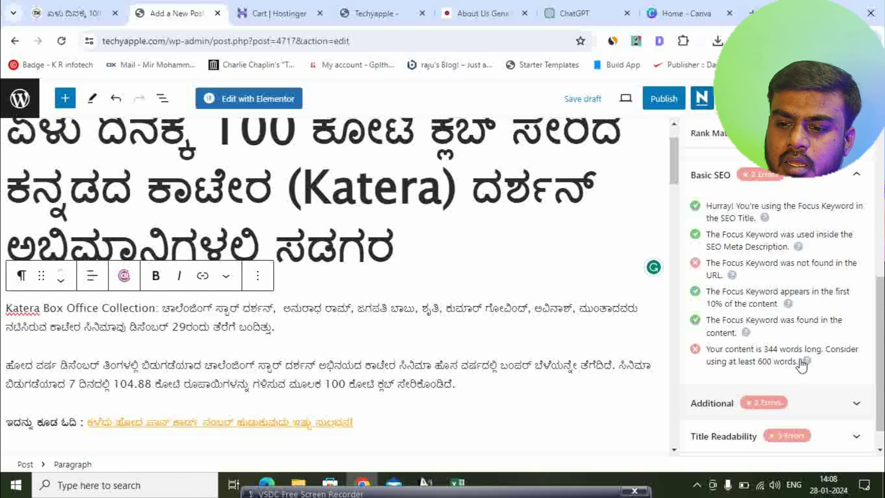
Step: Review the content-length recommendation against the post's paragraphs and look through the Additional SEO checks
double_click(766, 344)
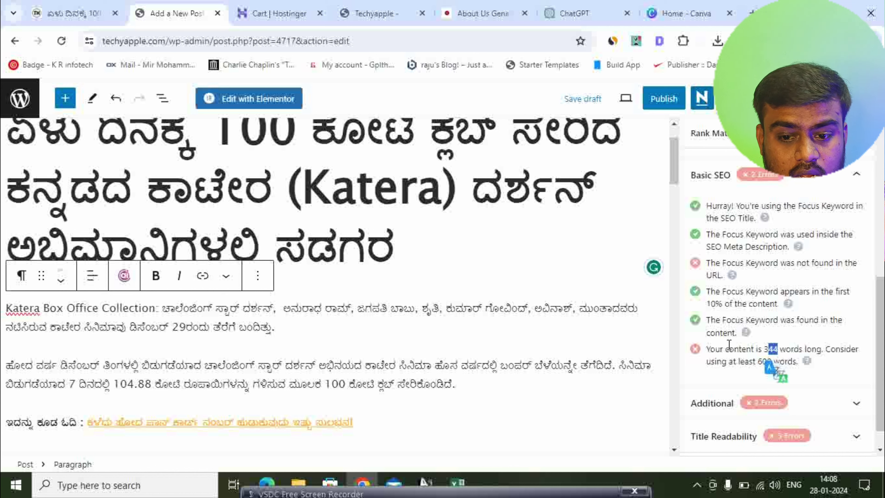
triple_click(509, 327)
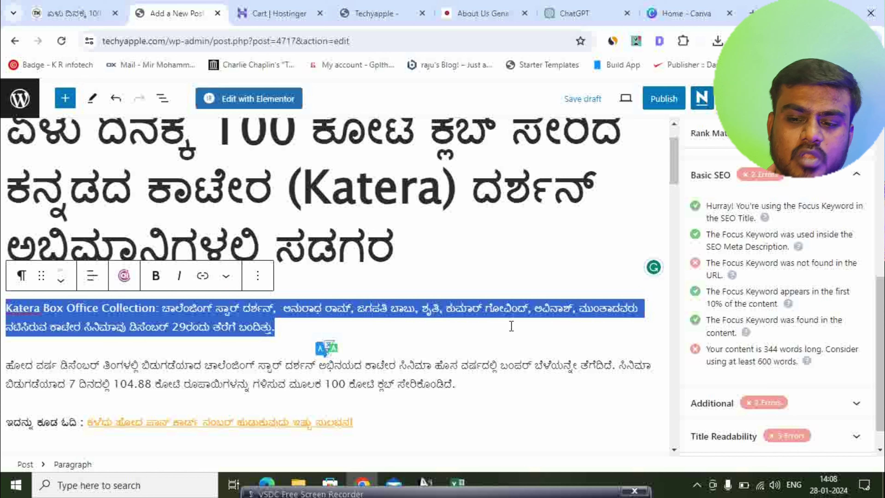
left_click(443, 355)
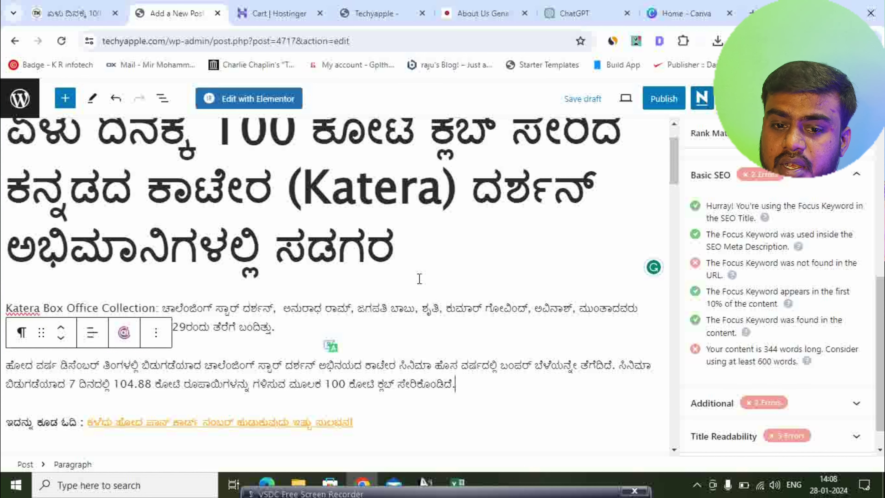
scroll(429, 331, "down", 10)
scroll(408, 334, "down", 6)
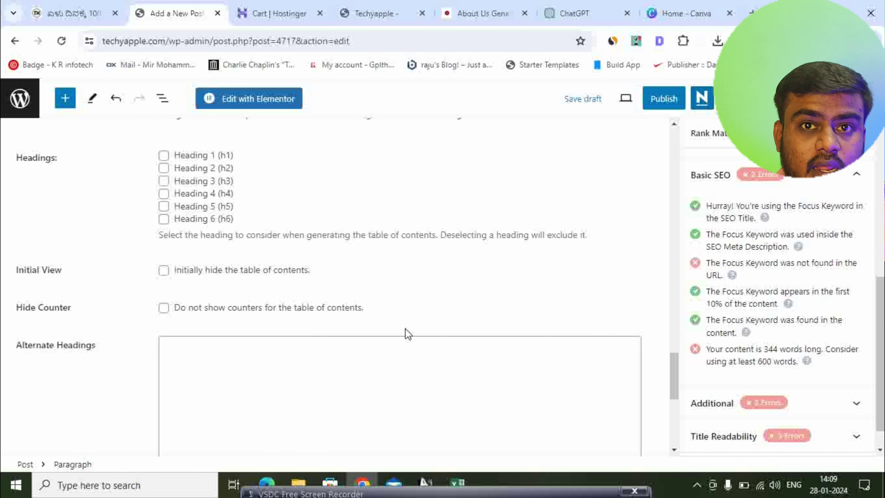
scroll(402, 322, "up", 7)
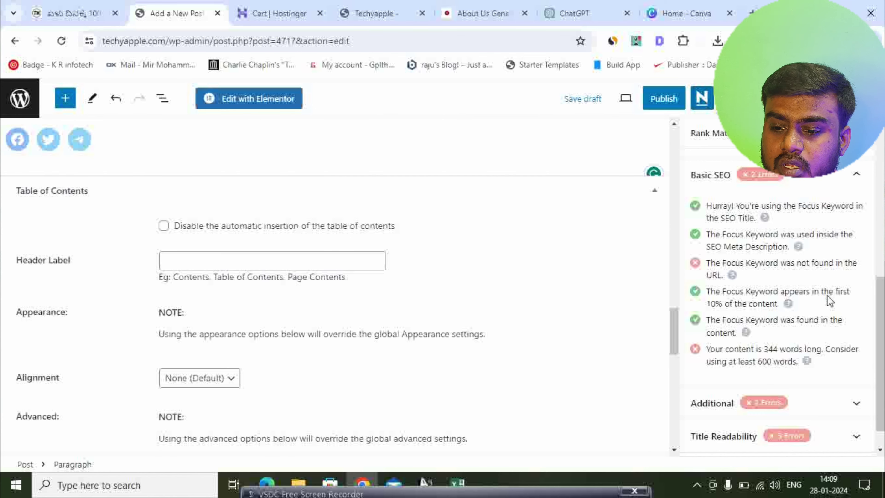
left_click(808, 402)
scroll(801, 349, "down", 5)
scroll(767, 331, "up", 8)
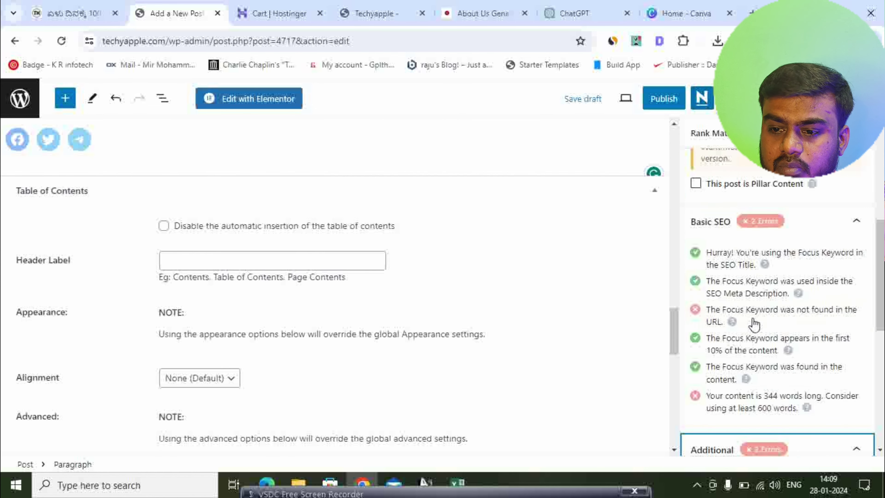
Step: Publish the Katera post with its Rank Math snippet and focus keyword
scroll(812, 324, "up", 6)
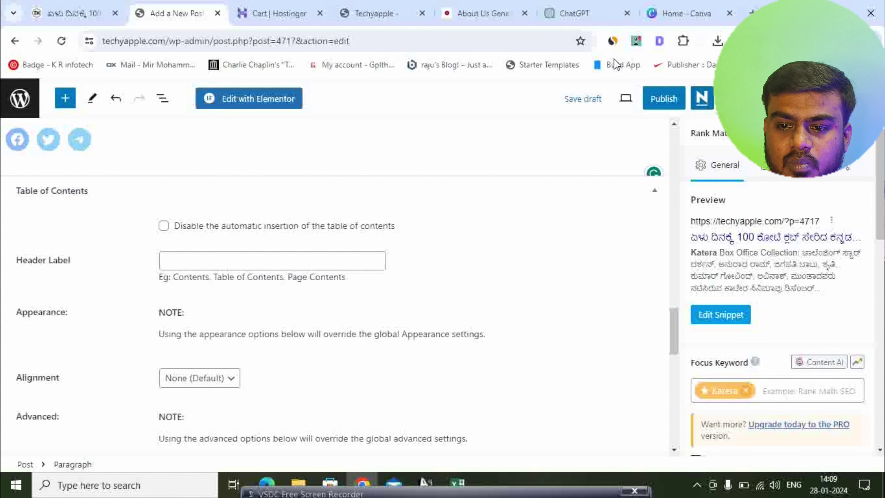
left_click(659, 98)
left_click(662, 98)
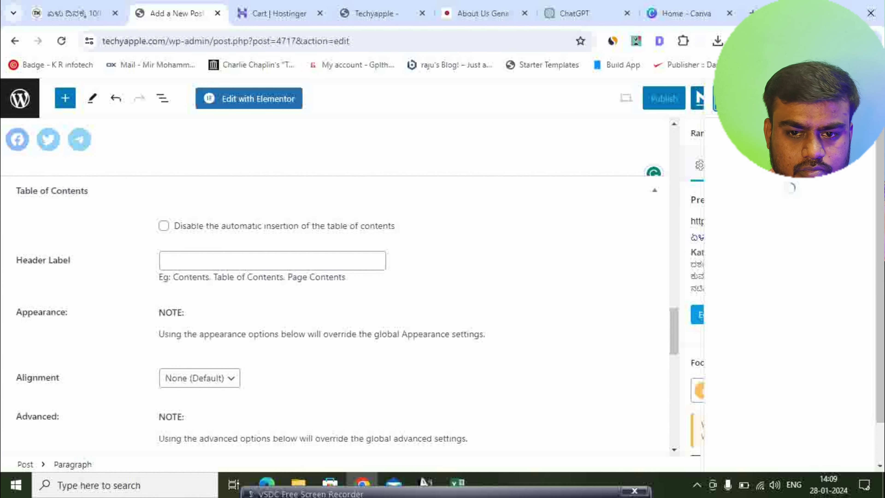